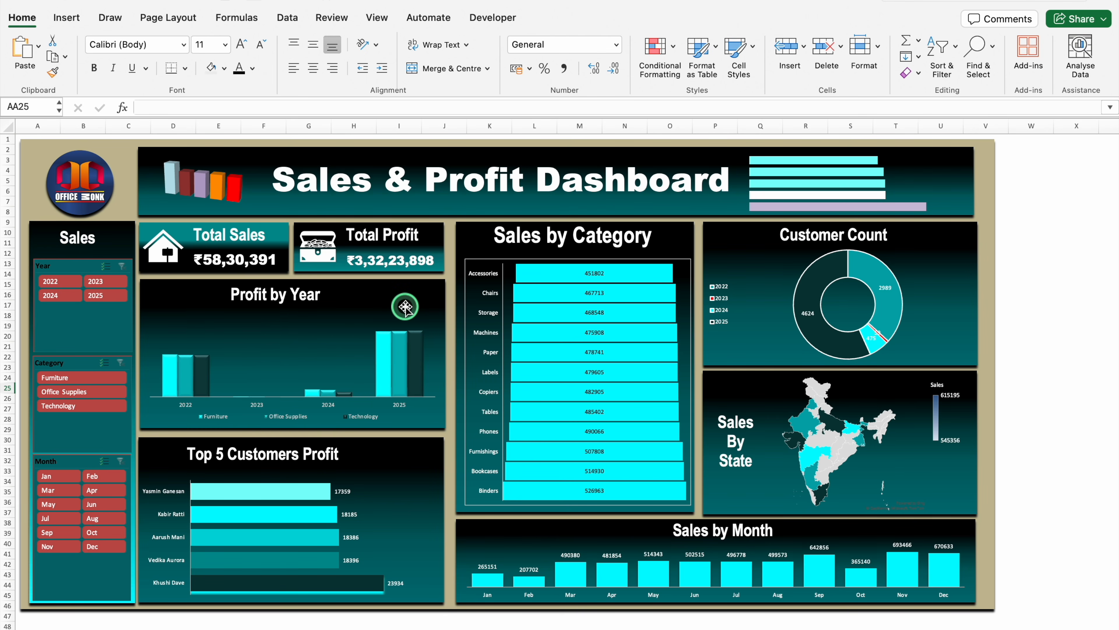
Filter the dashboard by year 2022, switch it to 2023, and clear the Year filter
mouse_move(548, 312)
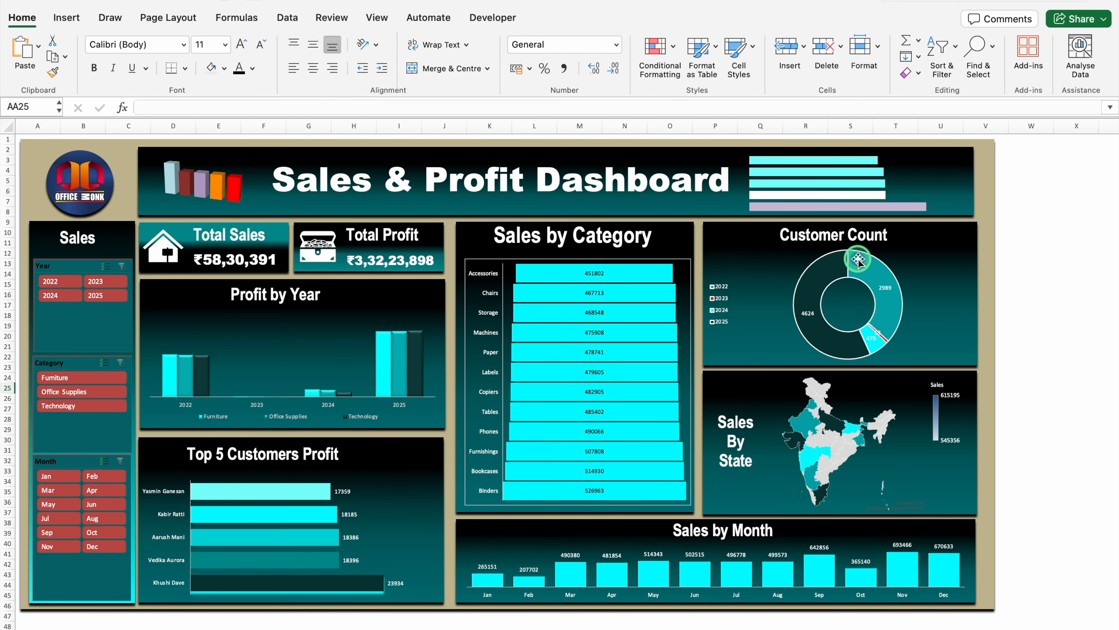
mouse_move(810, 426)
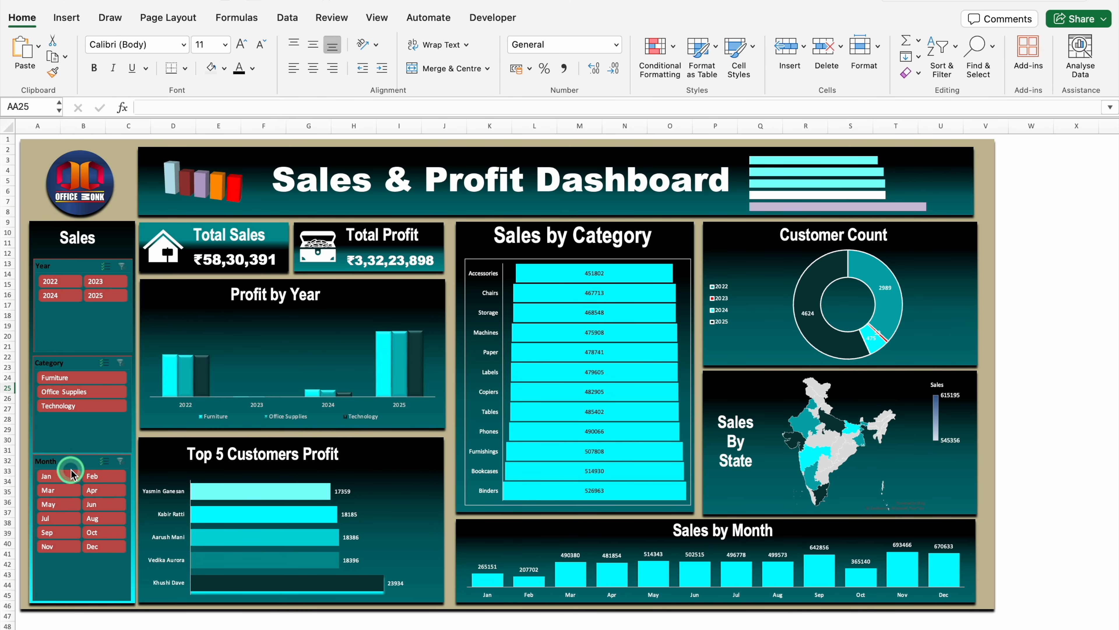
left_click(65, 286)
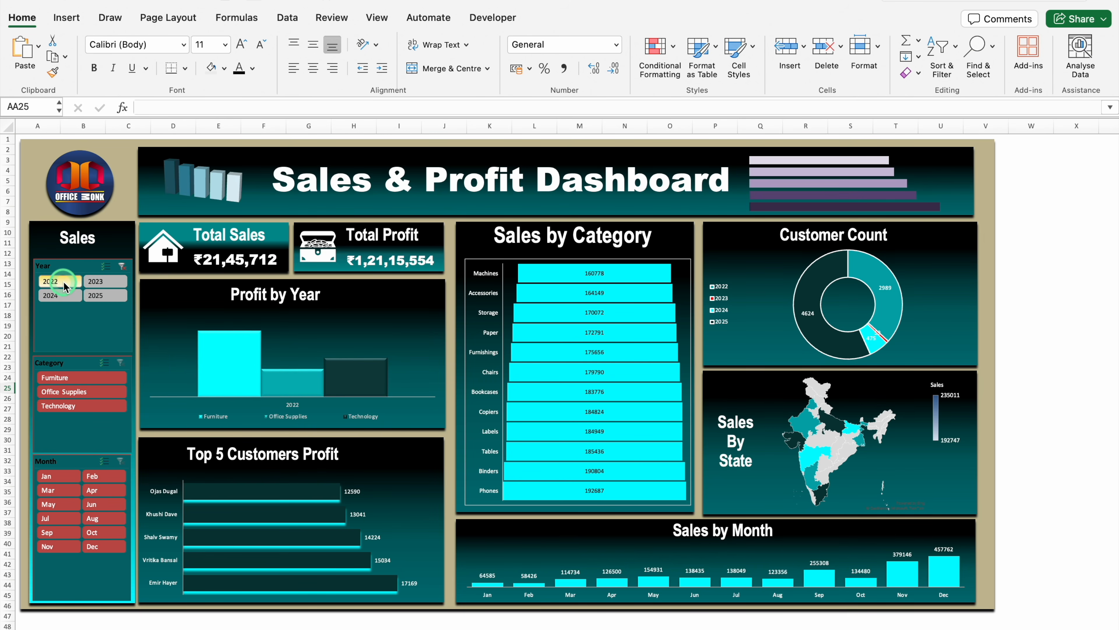
left_click(96, 286)
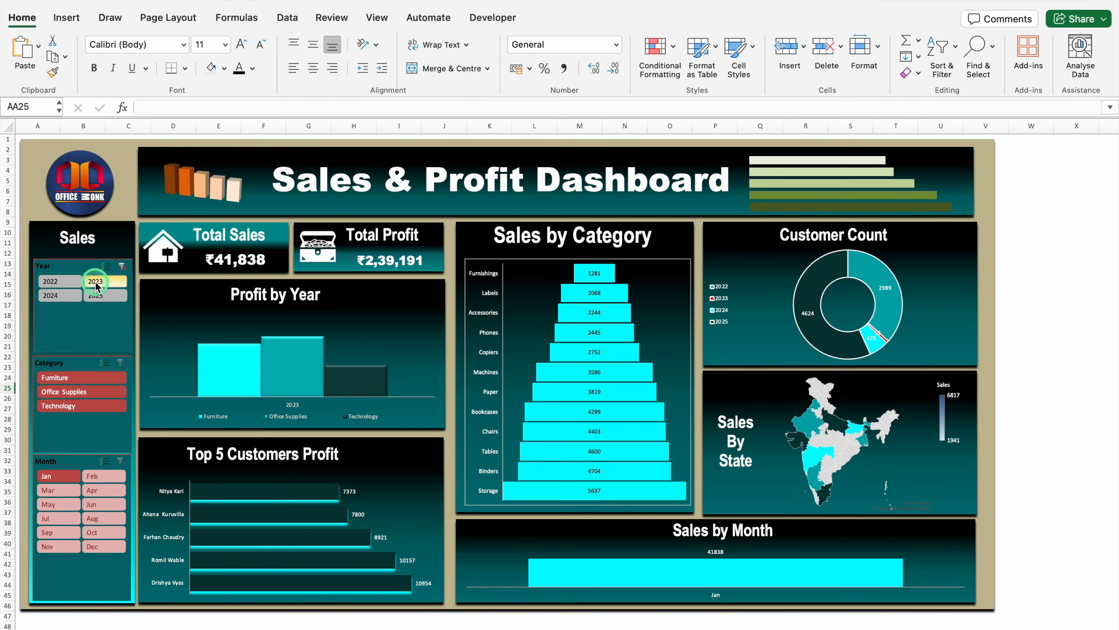
left_click(122, 266)
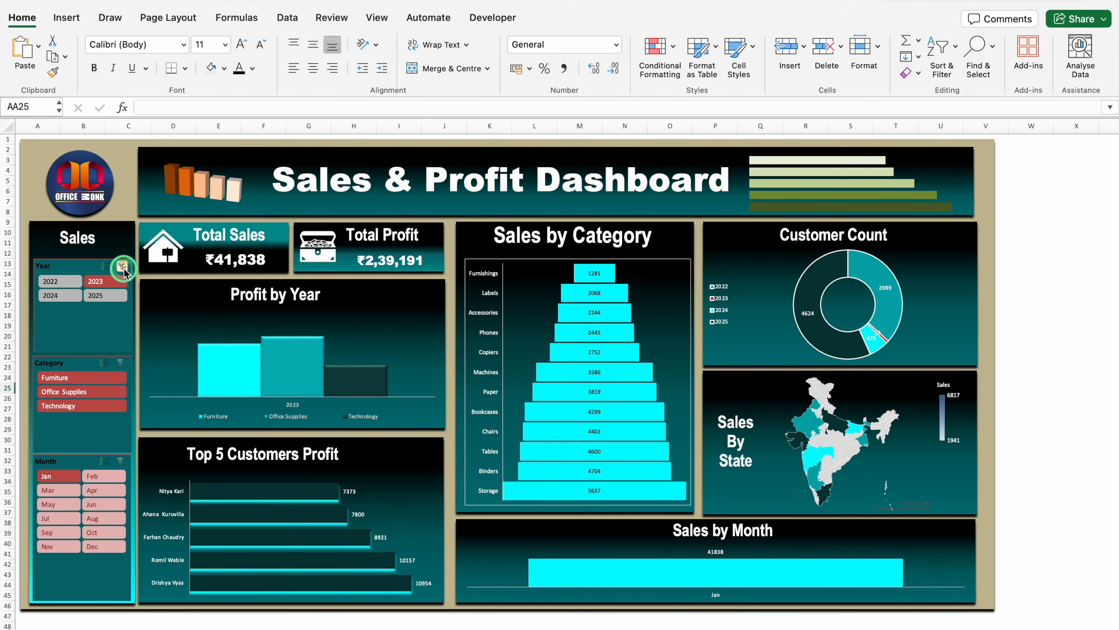
Filter the dashboard by Furniture, Office Supplies and Technology in turn, and by the months Jan and Feb
left_click(76, 378)
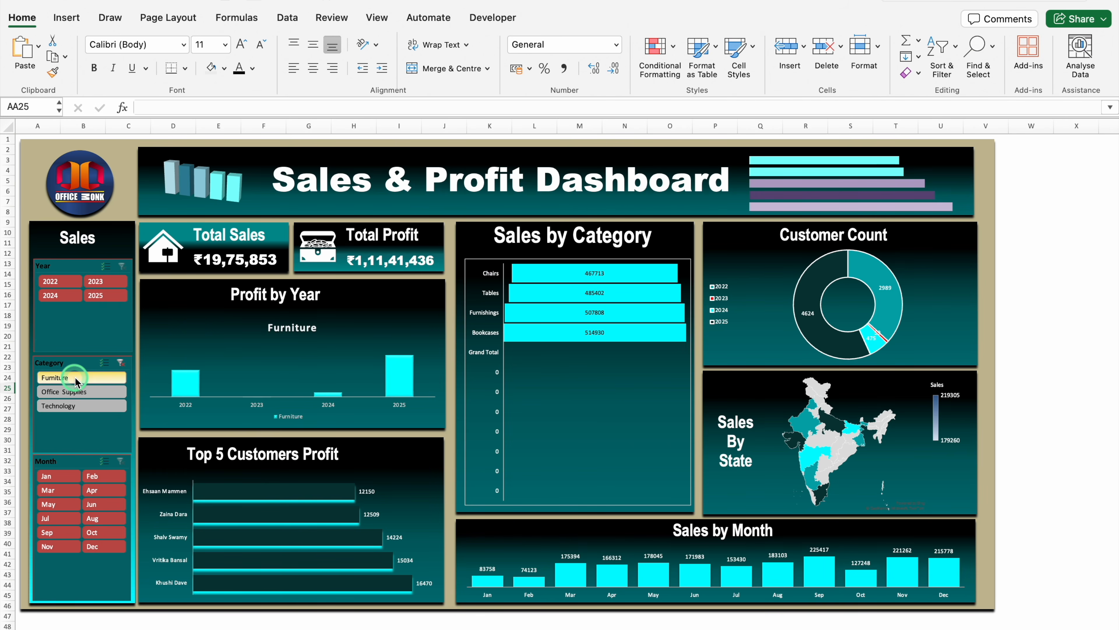
left_click(77, 392)
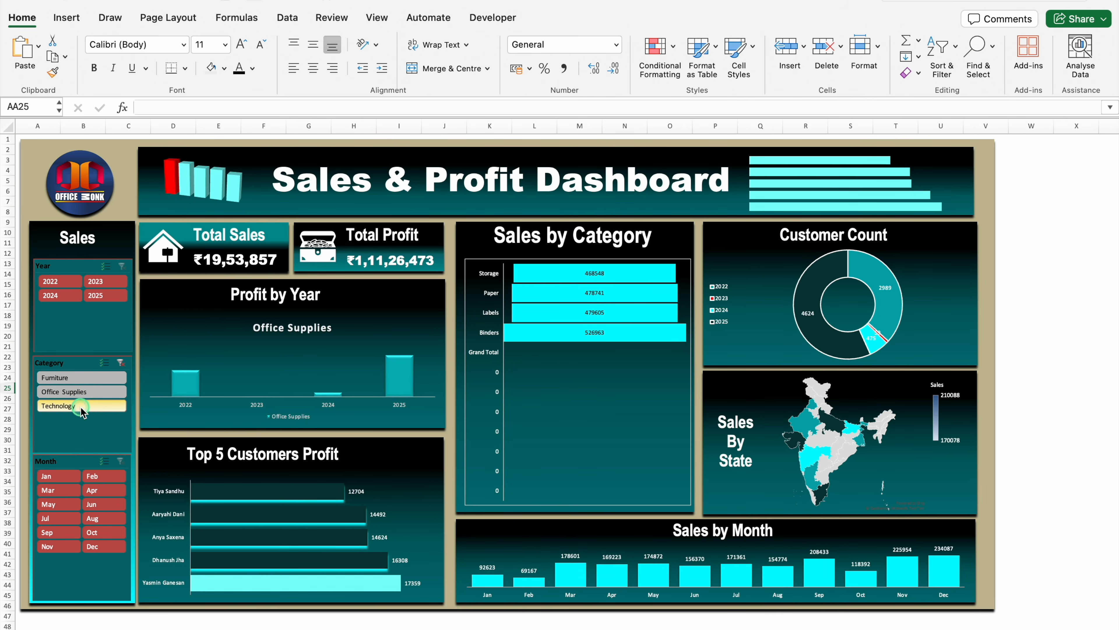
left_click(78, 405)
left_click(64, 480)
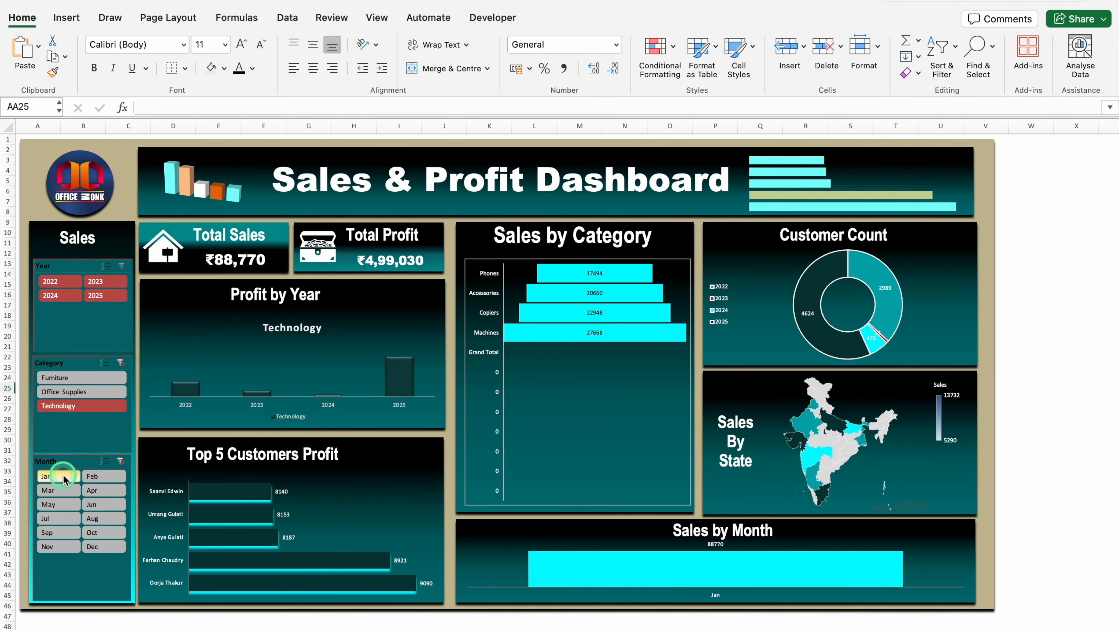
left_click(106, 477)
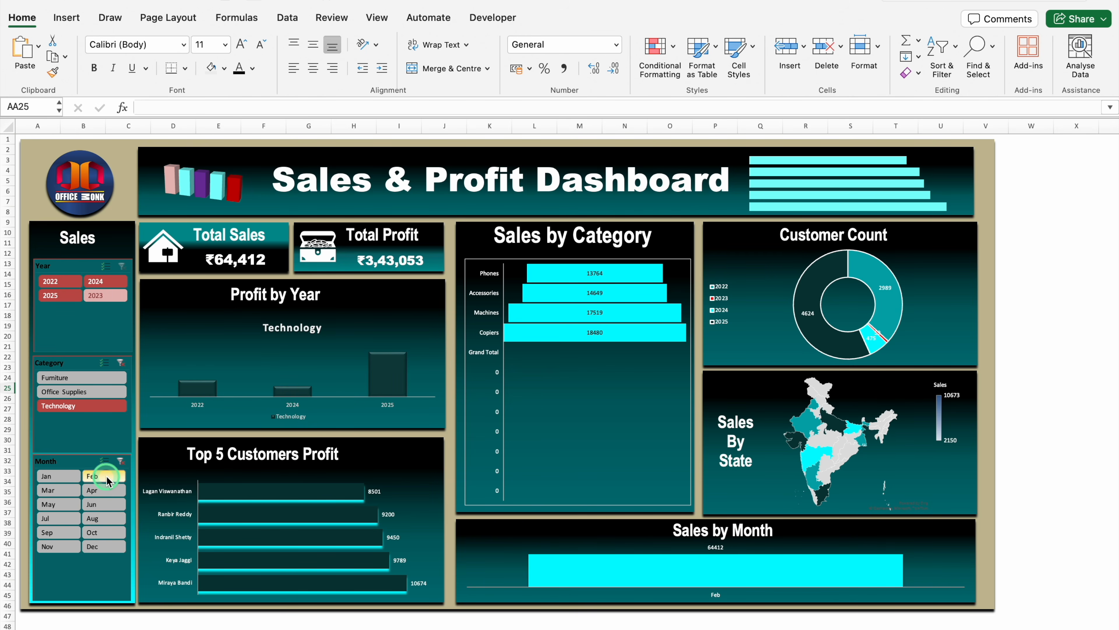
Convert the sales data range B2:L8317 into a table with headers
left_click(42, 628)
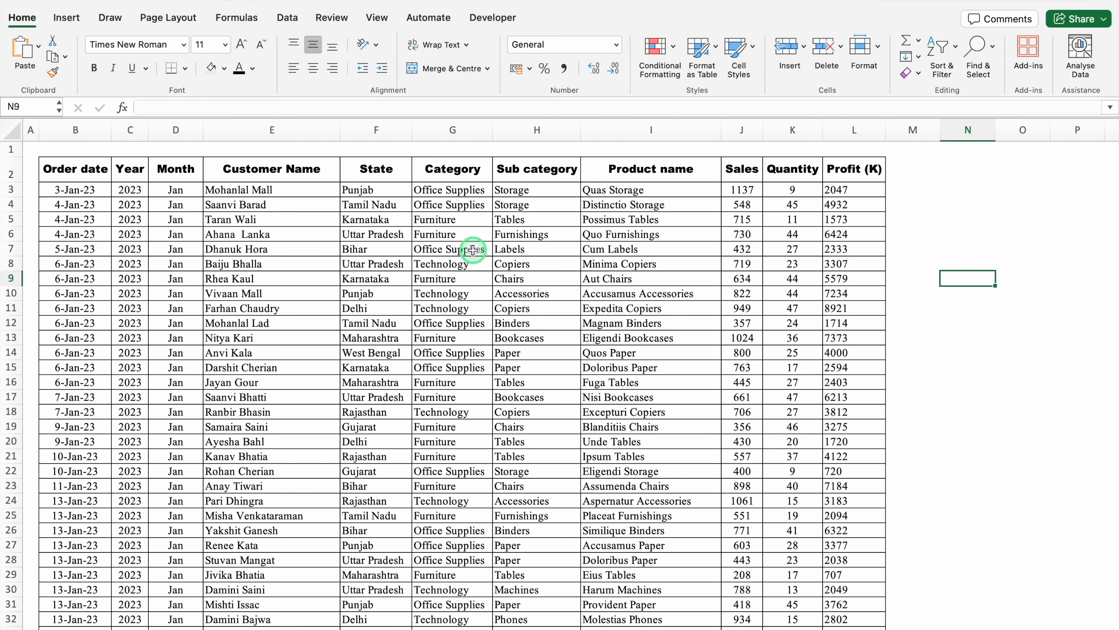
left_click(255, 206)
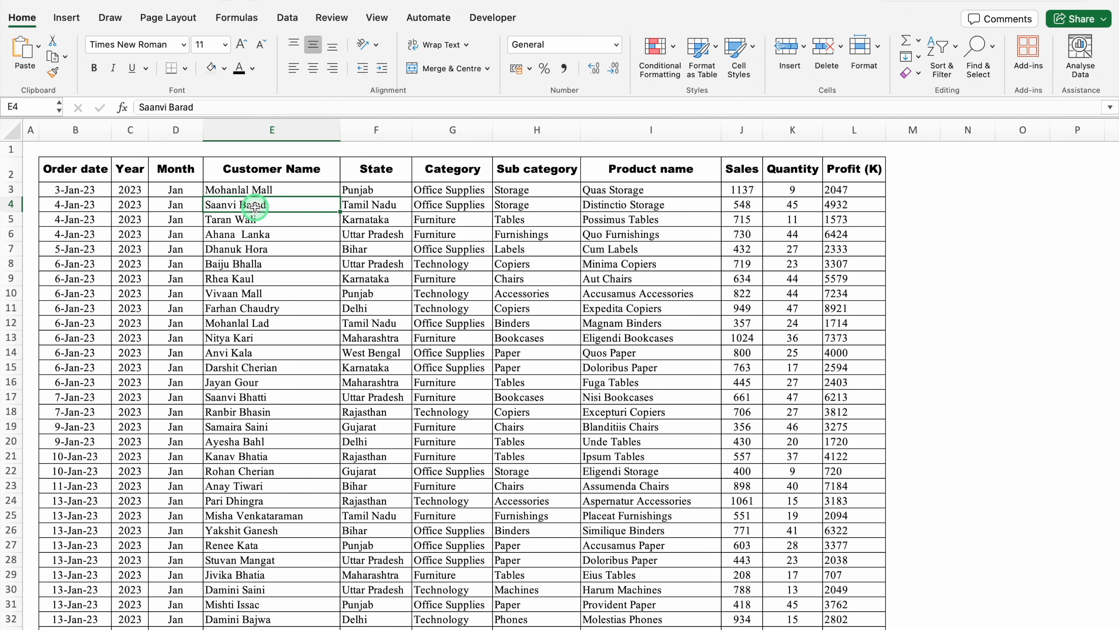
key("ctrl+t")
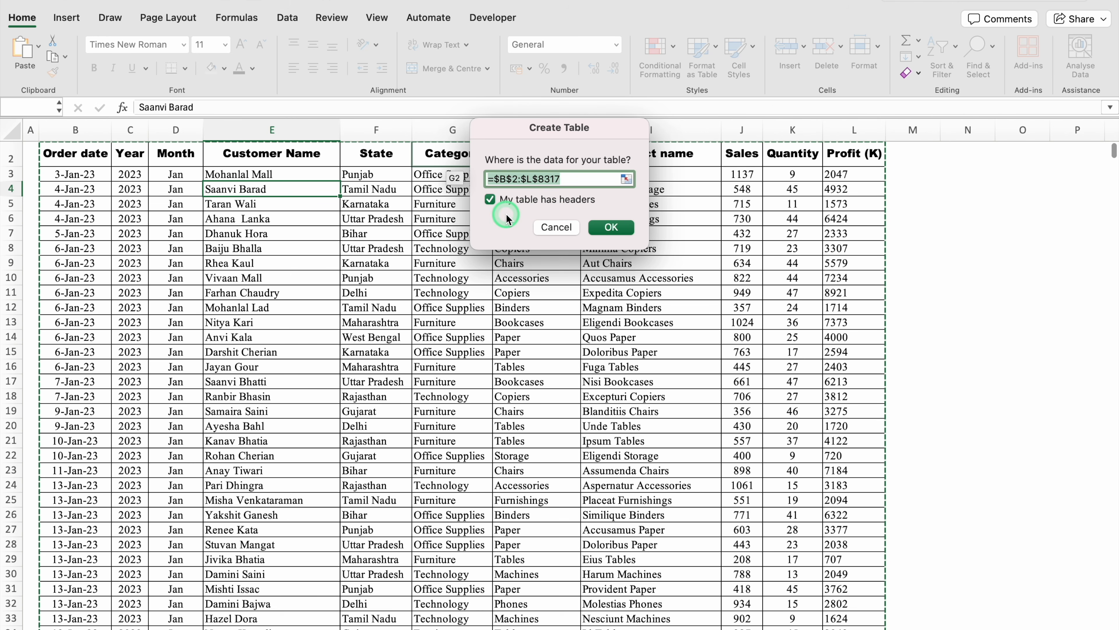
left_click(611, 227)
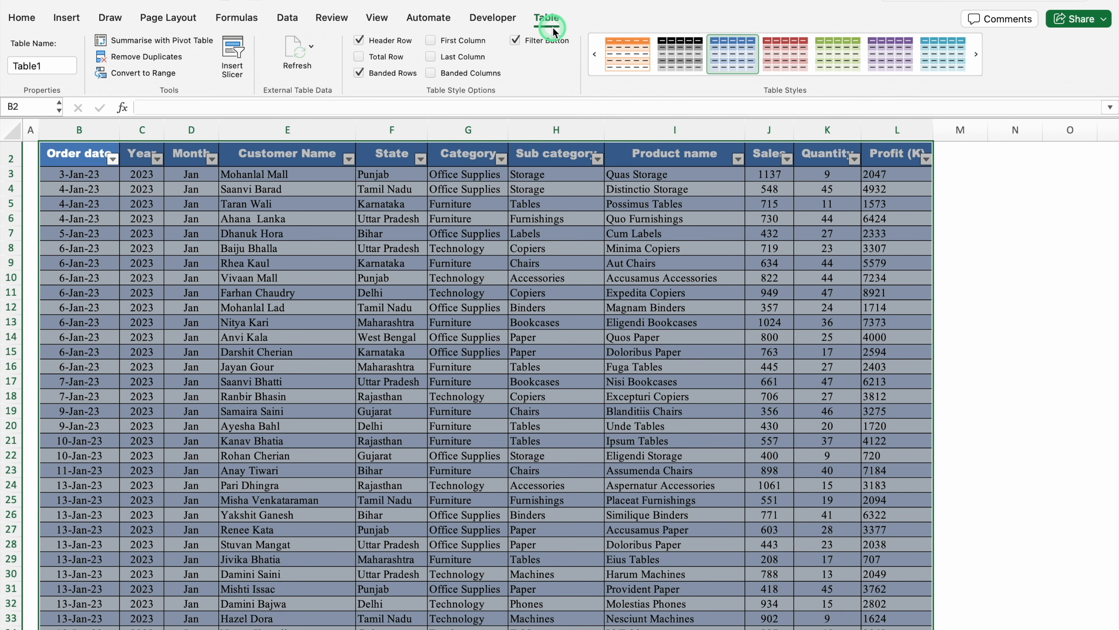
Hide the sales table's filter buttons and apply the red table style from the third row of the Medium group
left_click(516, 41)
left_click(800, 64)
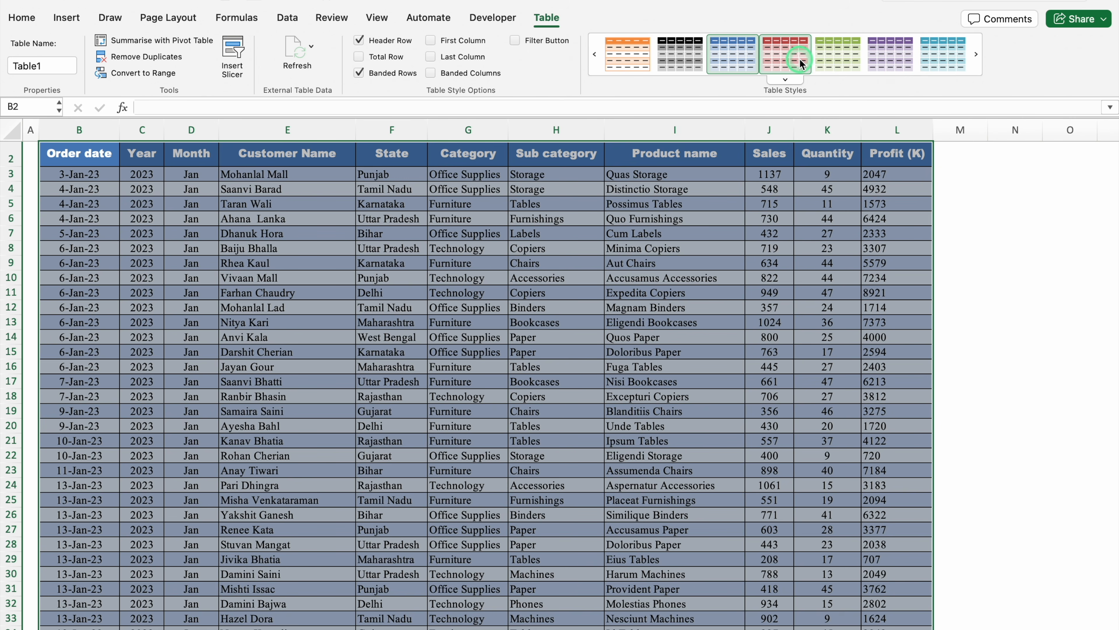
left_click(785, 80)
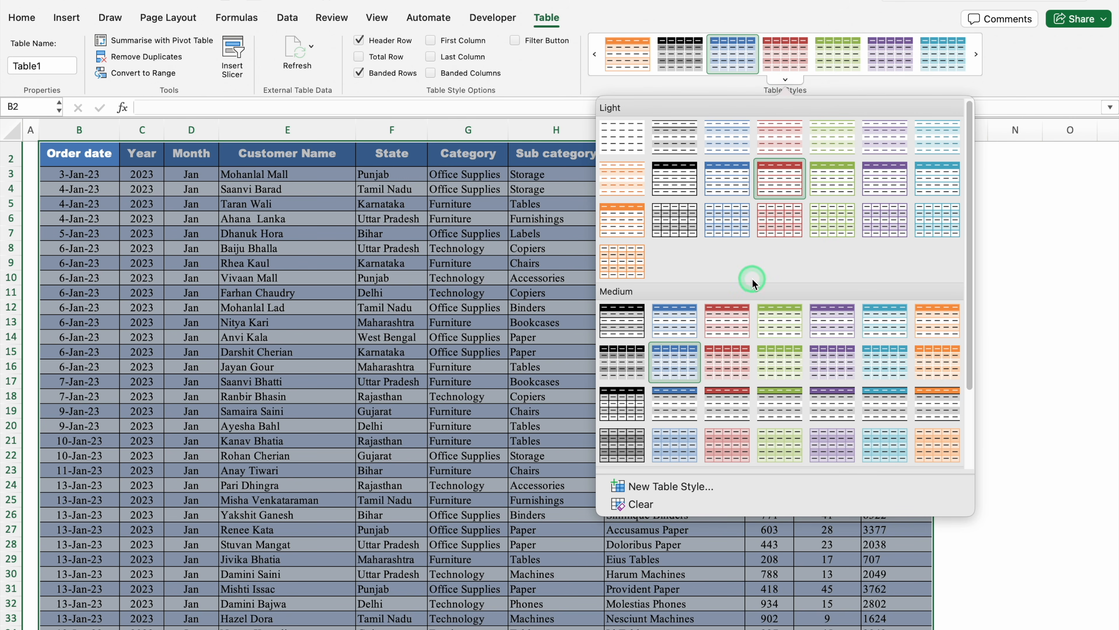
left_click(728, 406)
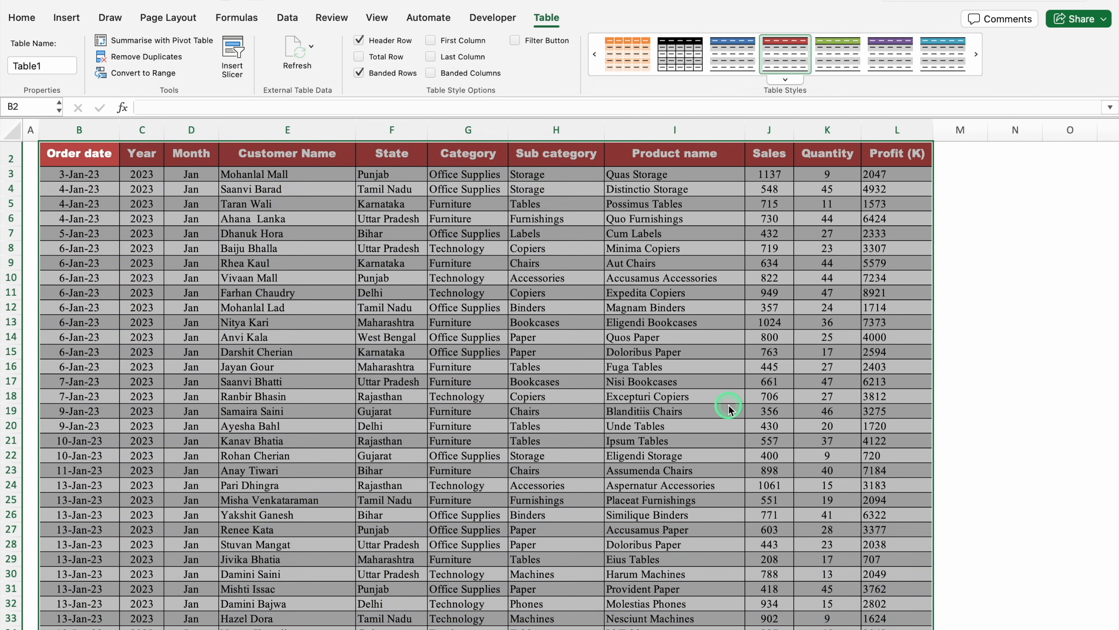
Turn off banded rows for the sales table and deselect it by selecting a single cell
left_click(546, 27)
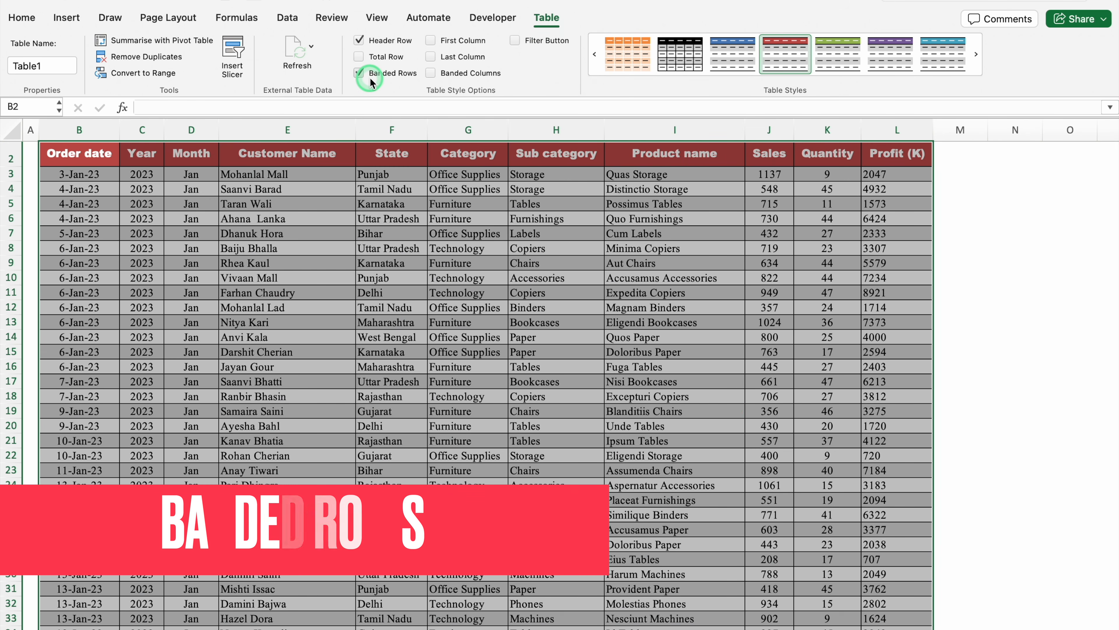
left_click(350, 82)
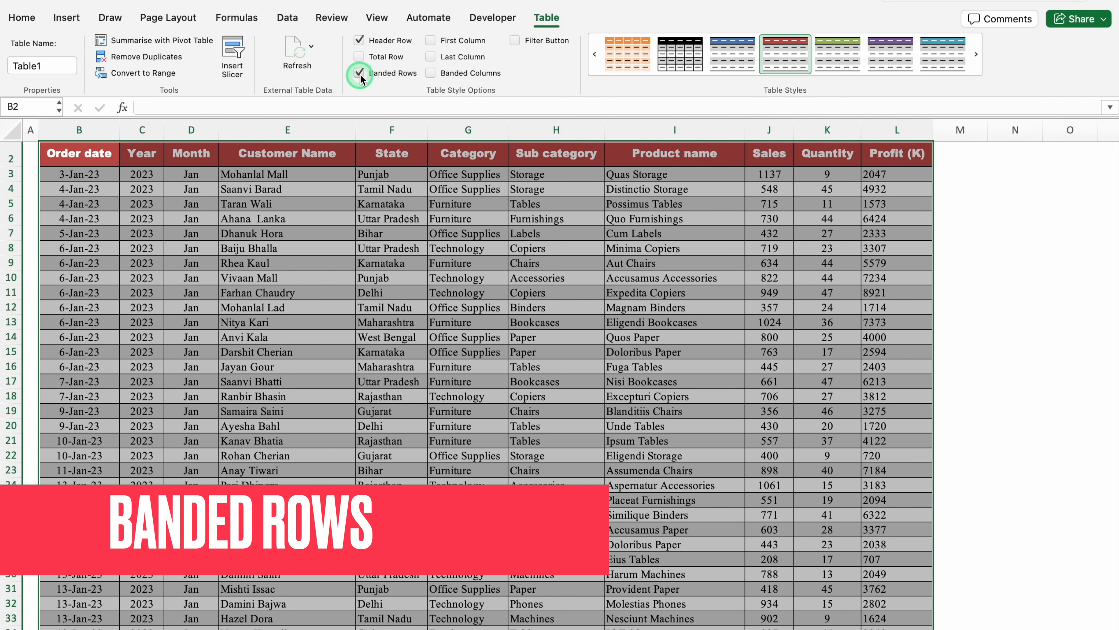
left_click(361, 76)
left_click(335, 352)
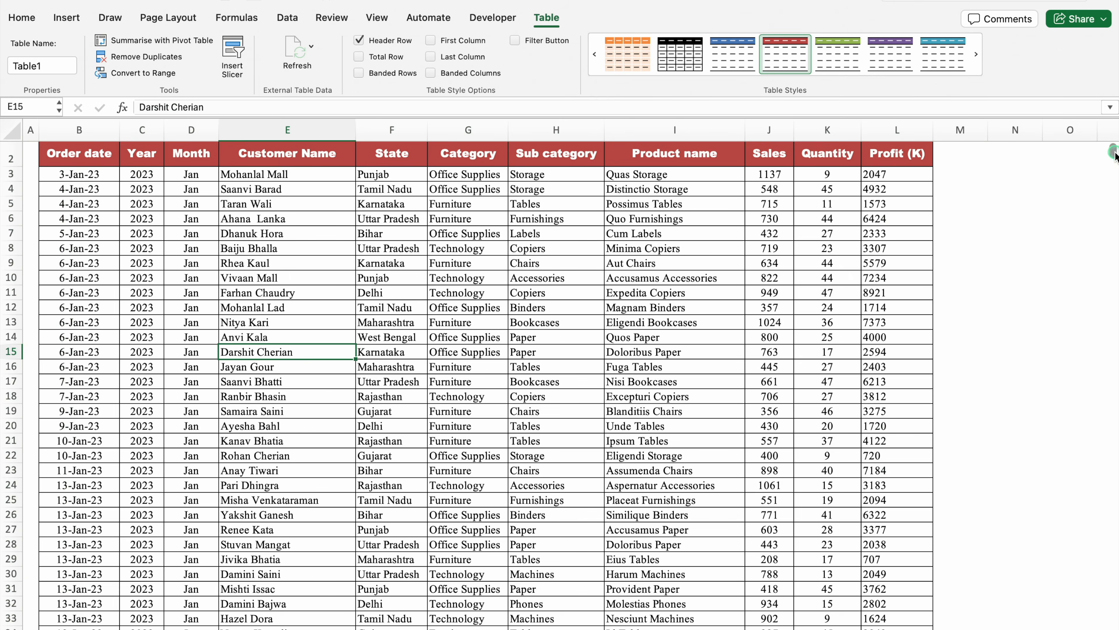
Add a new worksheet after Sales Data and name it "Pivot Table"
scroll(1114, 154, "up", 1)
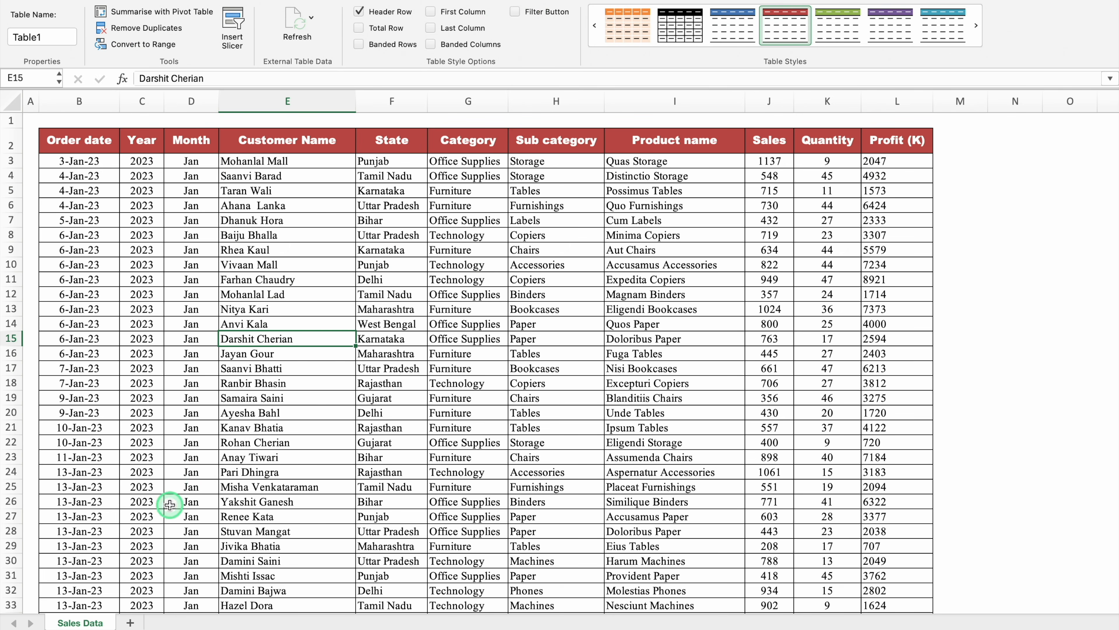
left_click(131, 622)
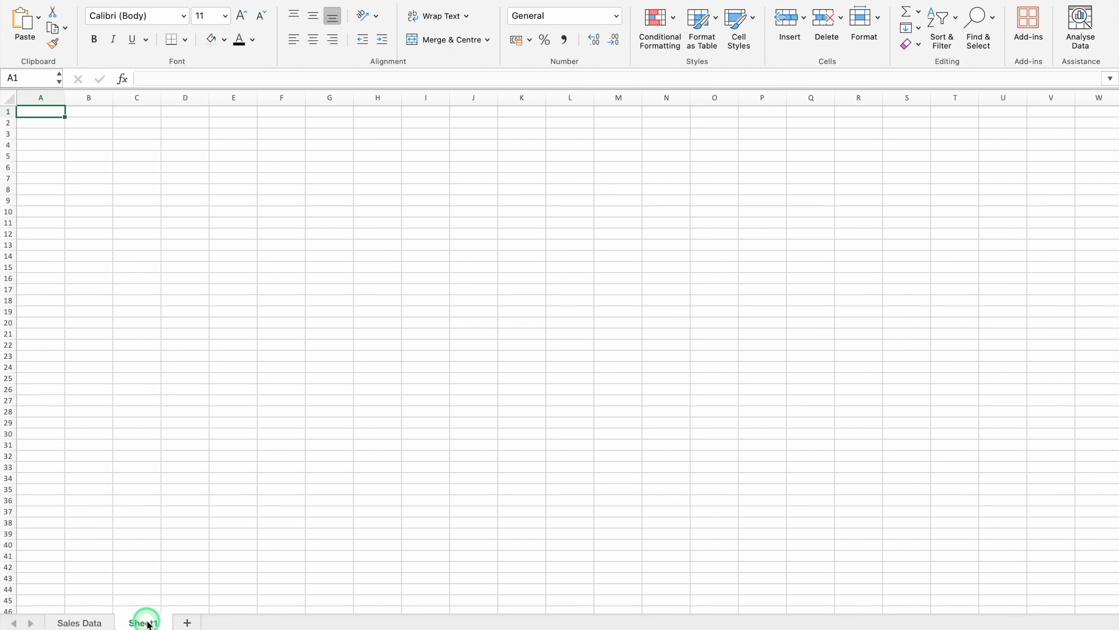
double_click(146, 622)
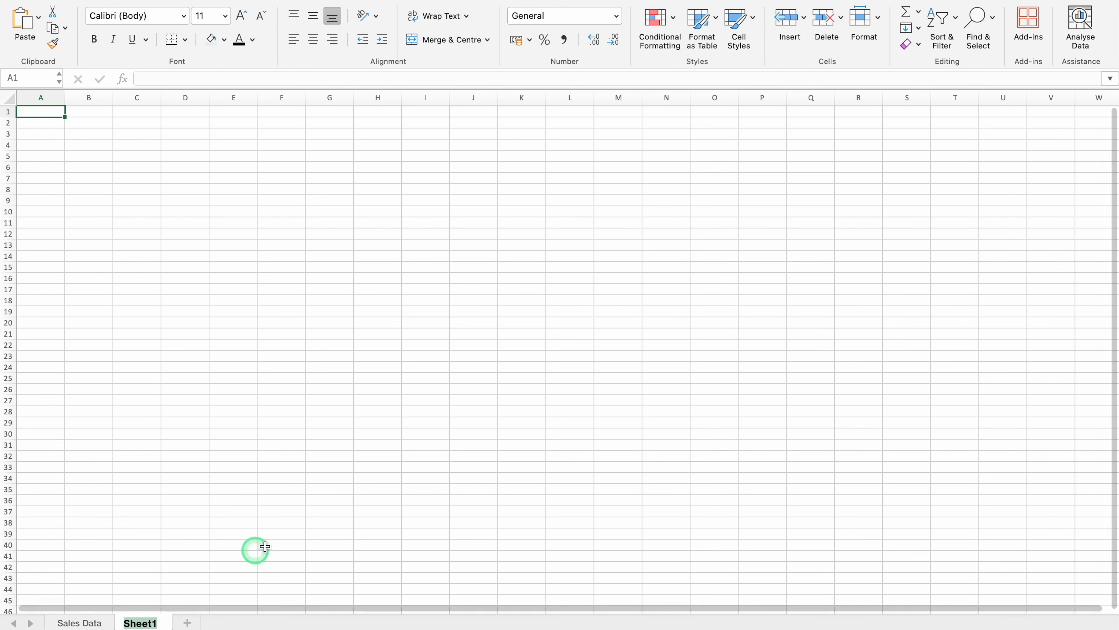
type("Pivot Tabl")
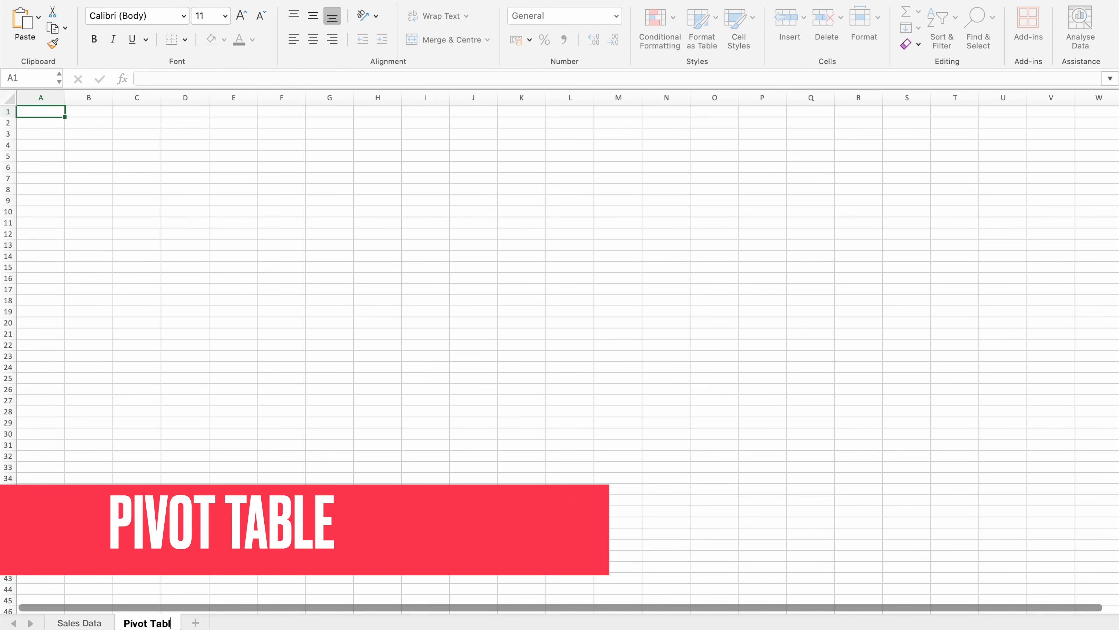
type("e")
key("Return")
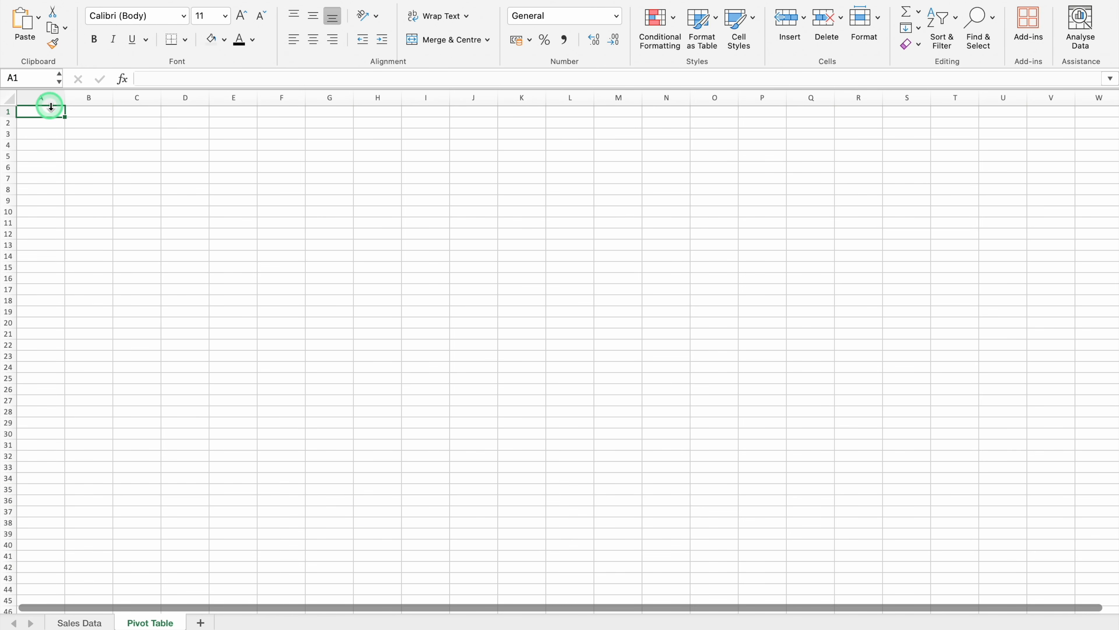
Narrow column A to a width of about 1.83 and enter the heading "Total Sales" in cell B2
left_click_drag(65, 97, 29, 99)
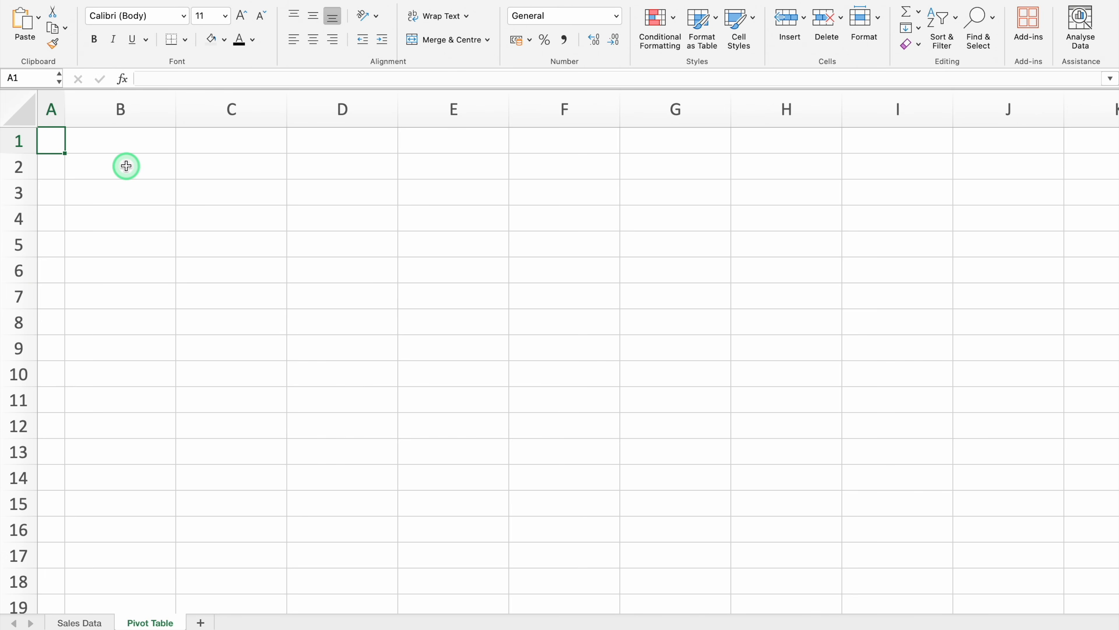
left_click(126, 166)
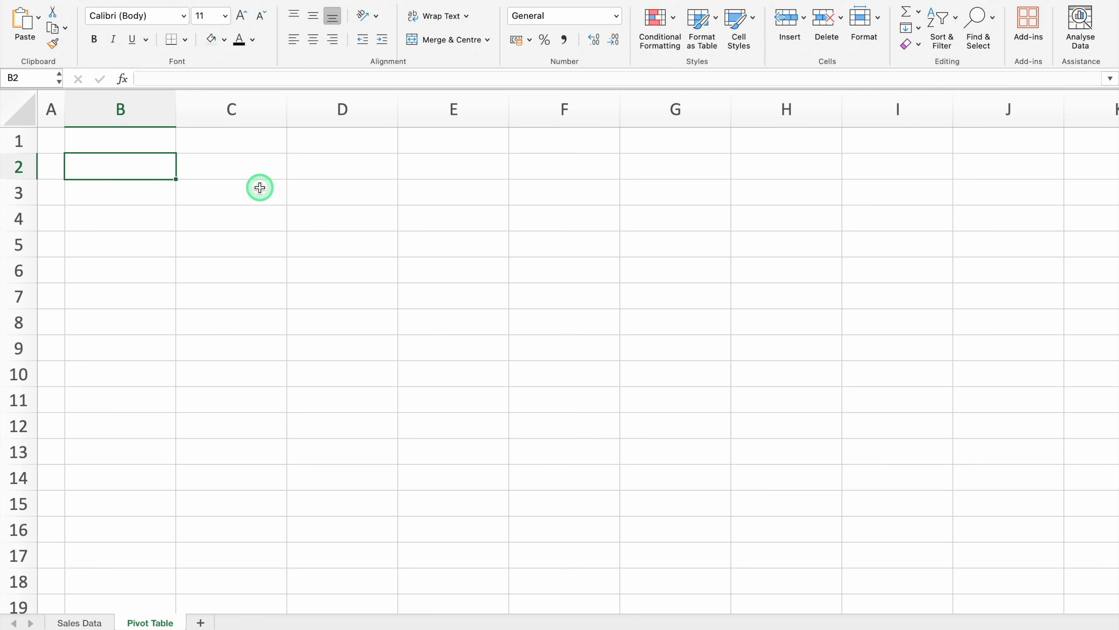
type("Total Sal")
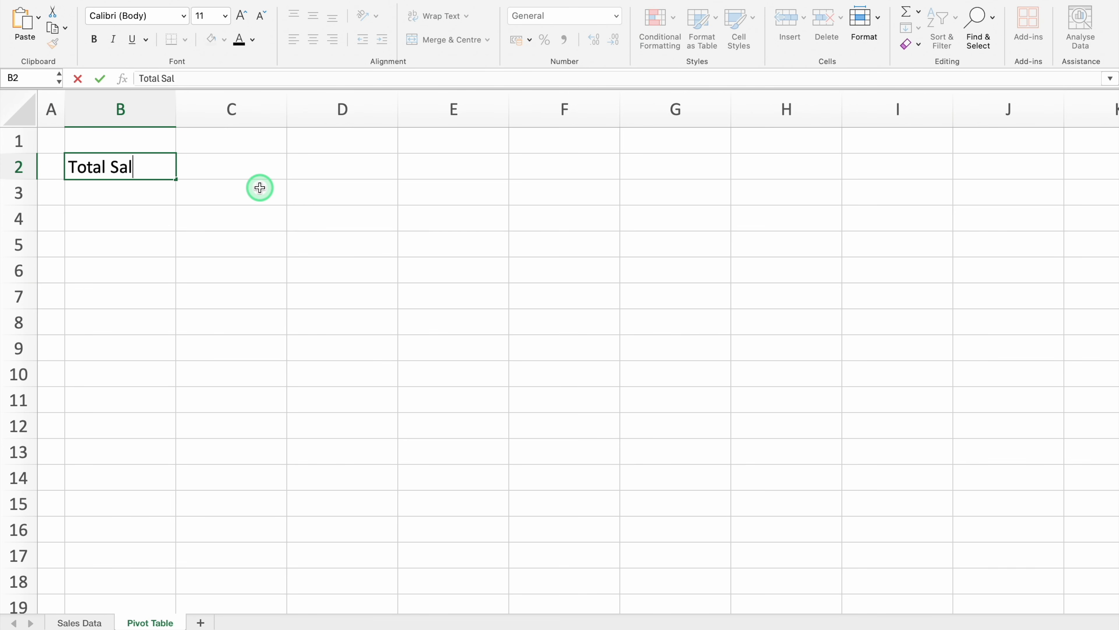
type("es")
key("Tab")
Centre the contents of row 2 horizontally and set its font to Arial Bold
left_click(11, 165)
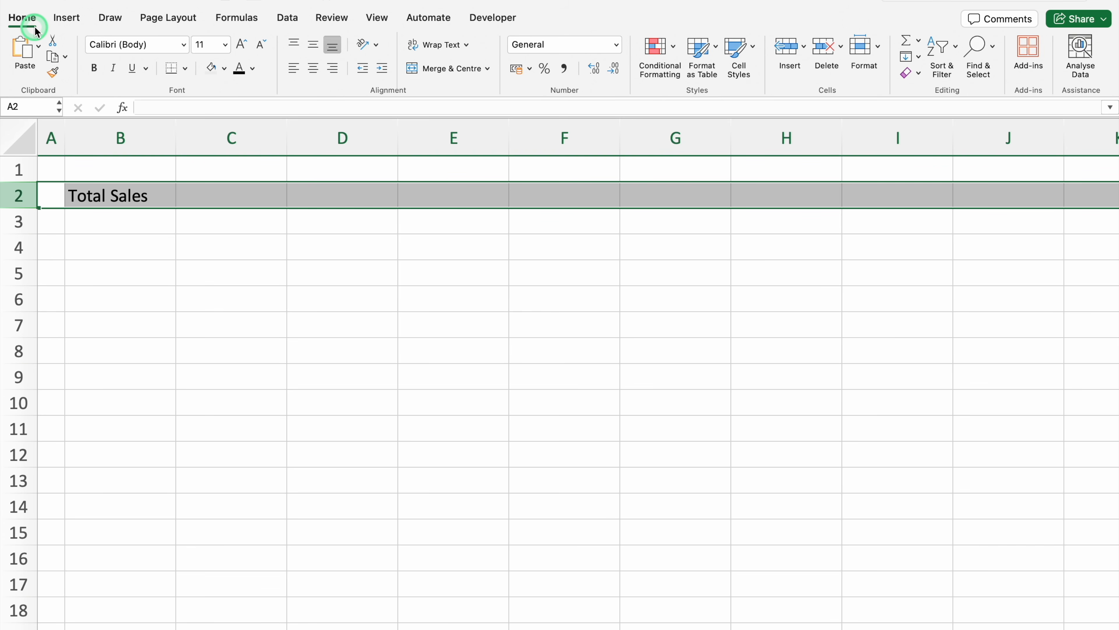
left_click(313, 69)
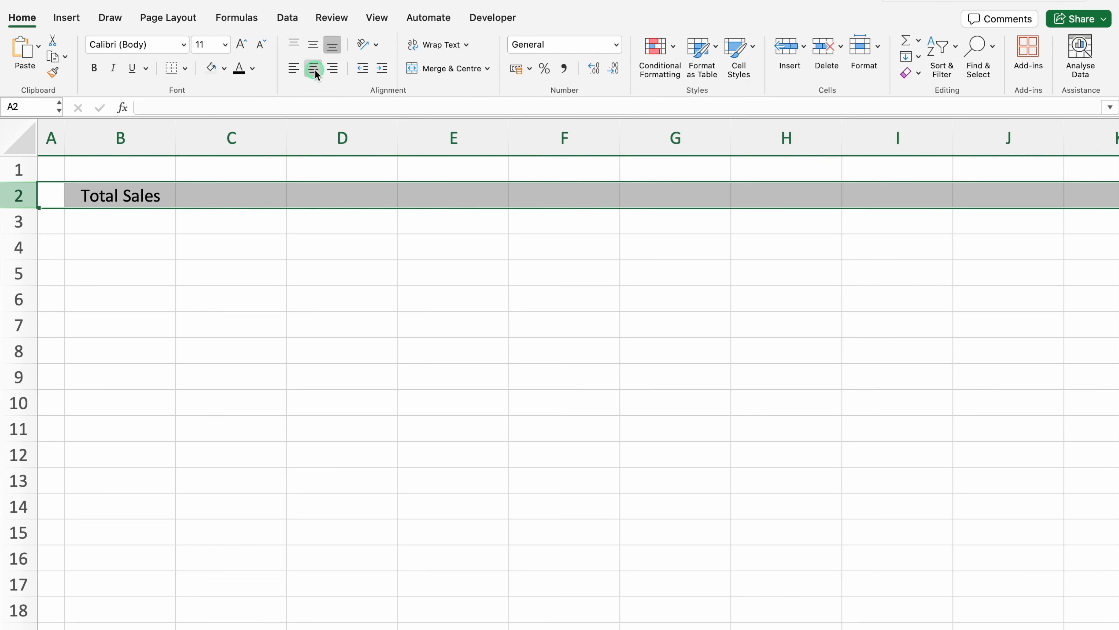
left_click(184, 44)
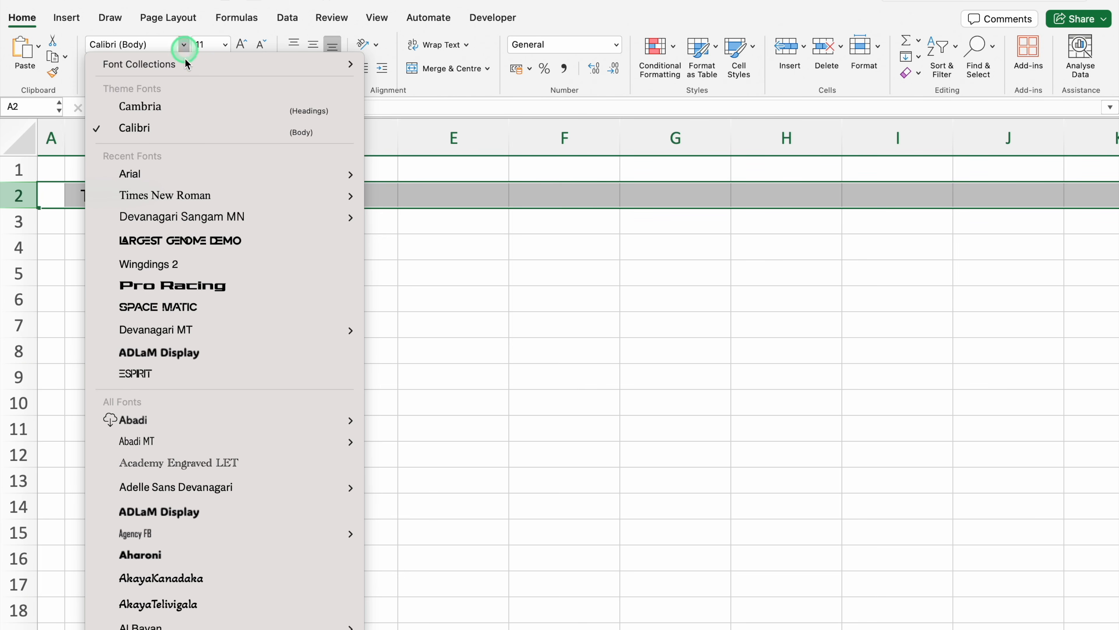
mouse_move(187, 175)
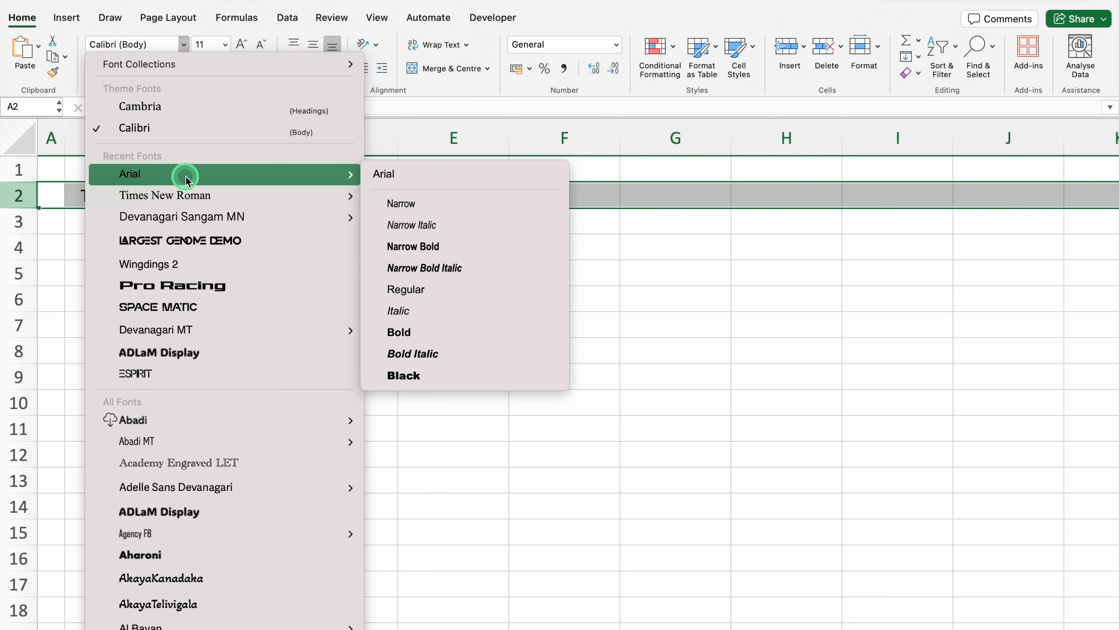
left_click(417, 333)
Give the "Total Sales" heading cell B2 a blue fill and white text
left_click(134, 196)
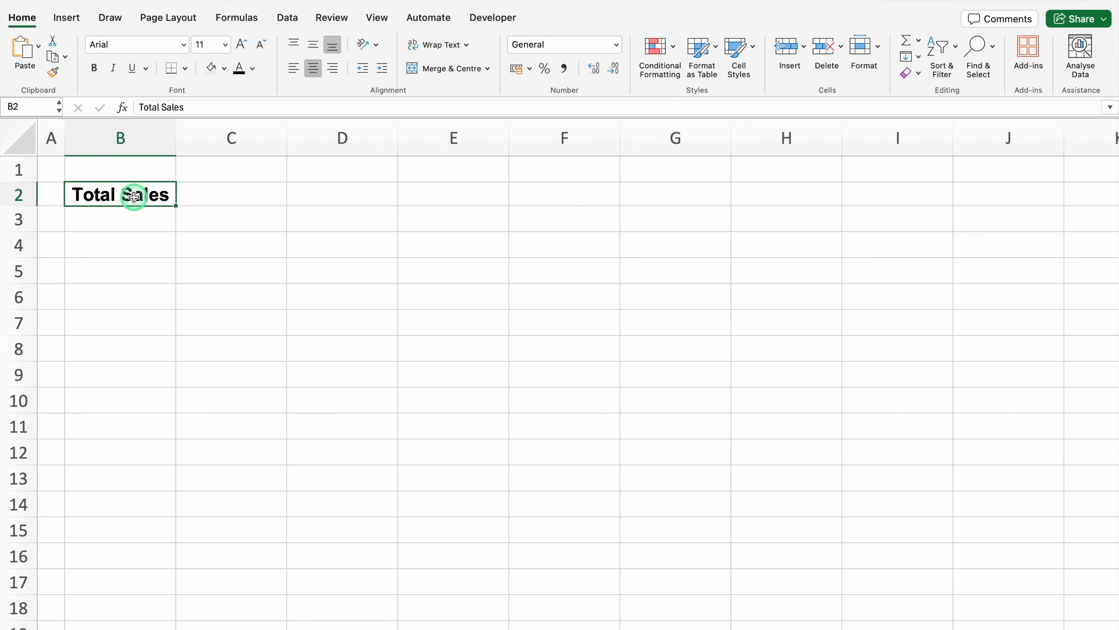
left_click(212, 70)
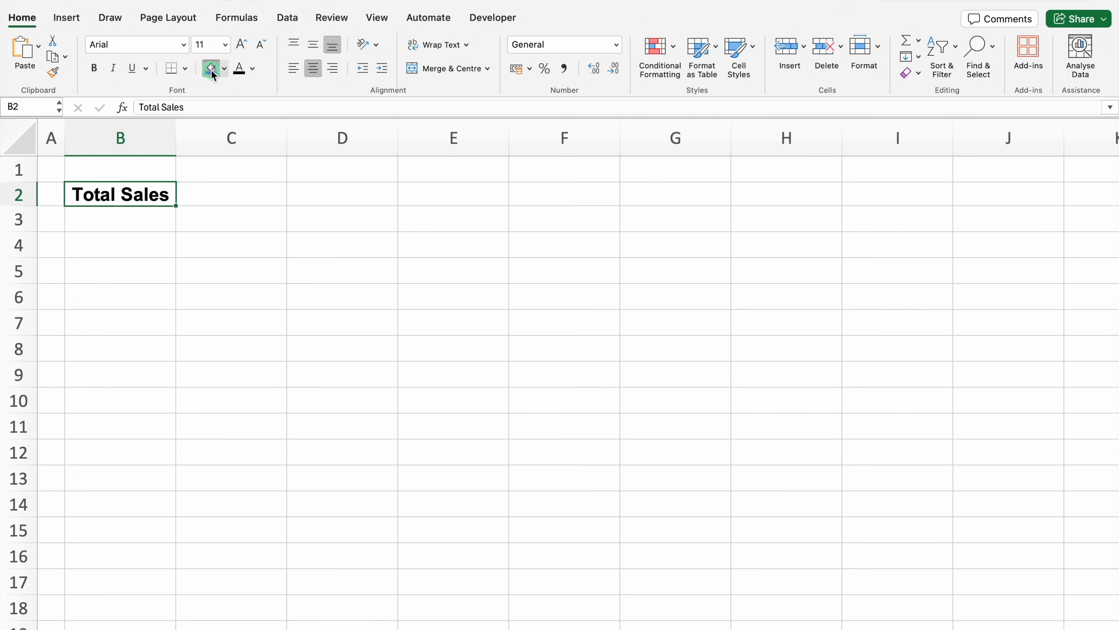
left_click(253, 68)
left_click(248, 146)
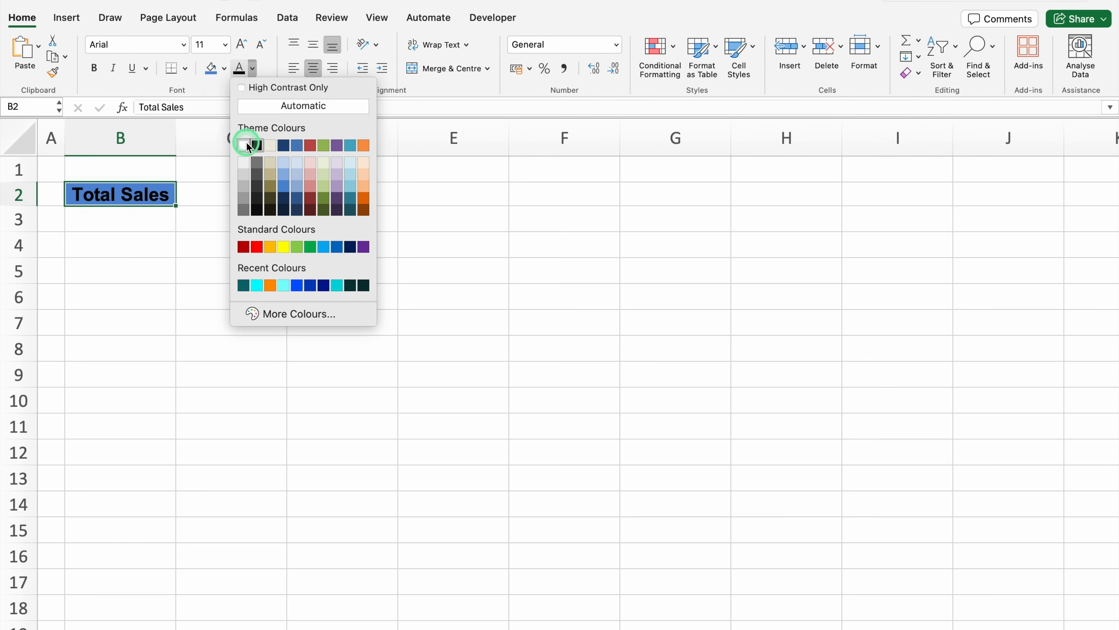
Apply all borders to the "Total Sales" heading cell B2
left_click(185, 68)
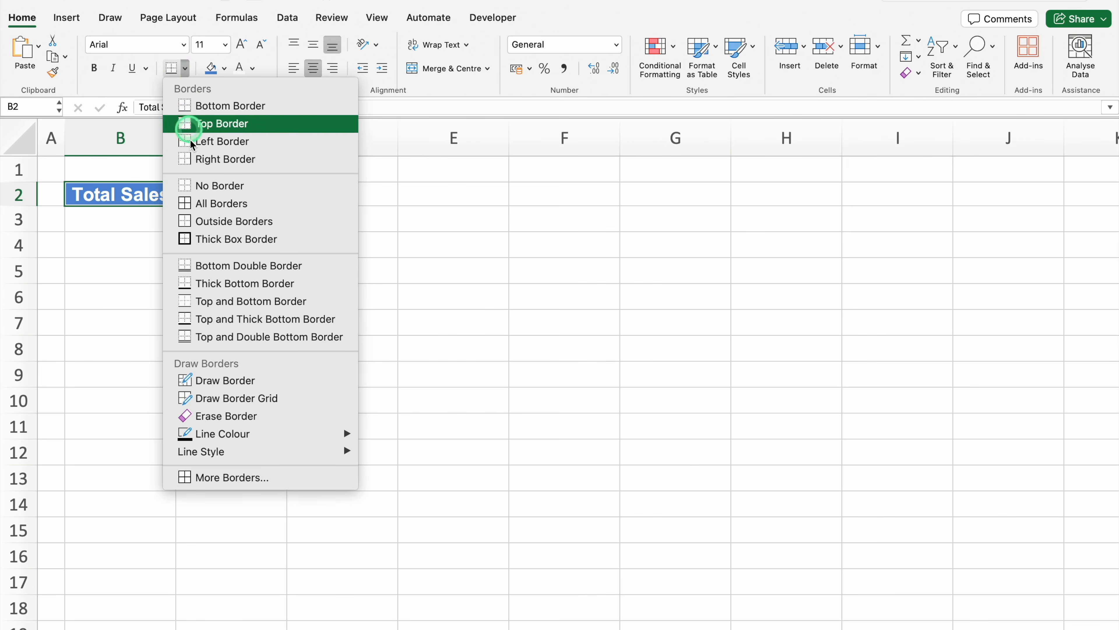
left_click(215, 203)
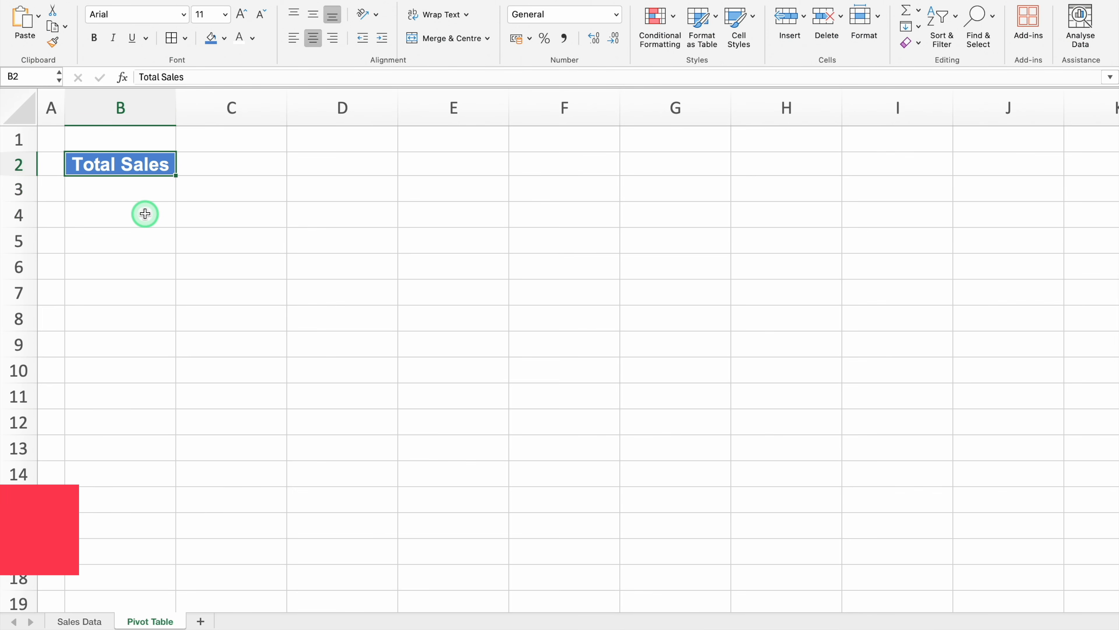
Create a pivot table from Table1 on the Sales Data sheet and place it in cell B3 of the existing Pivot Table sheet
left_click(82, 621)
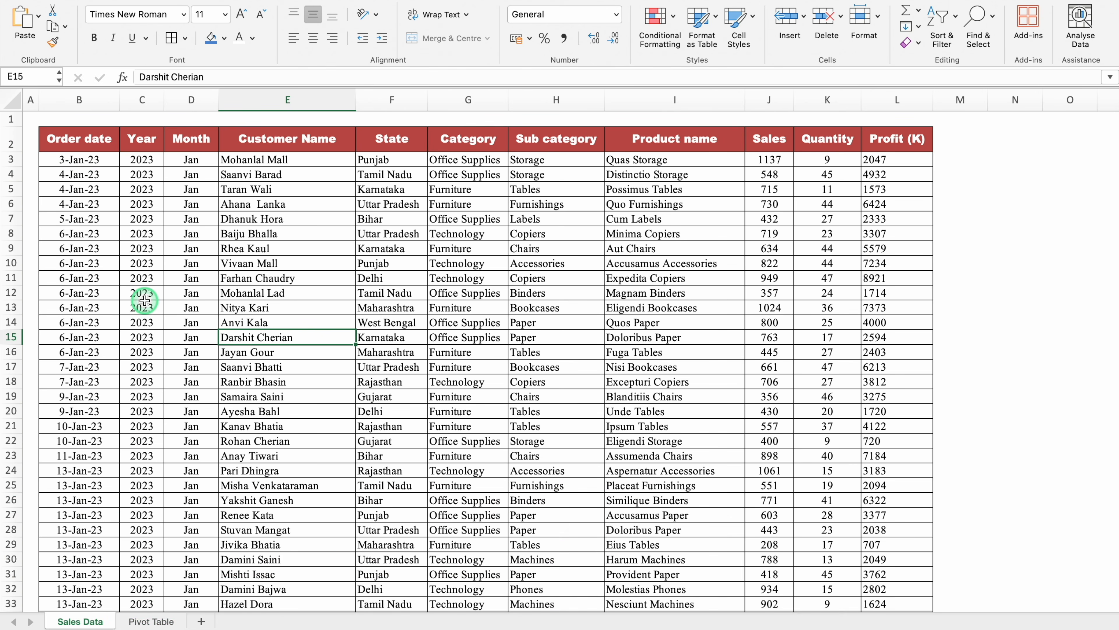
left_click(98, 159)
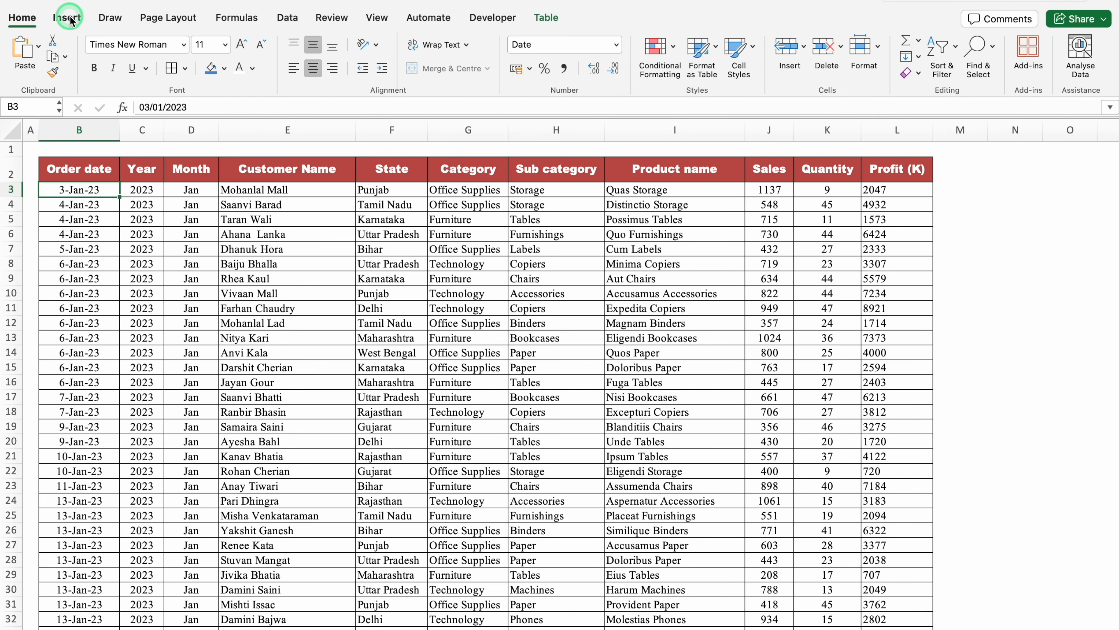
left_click(69, 18)
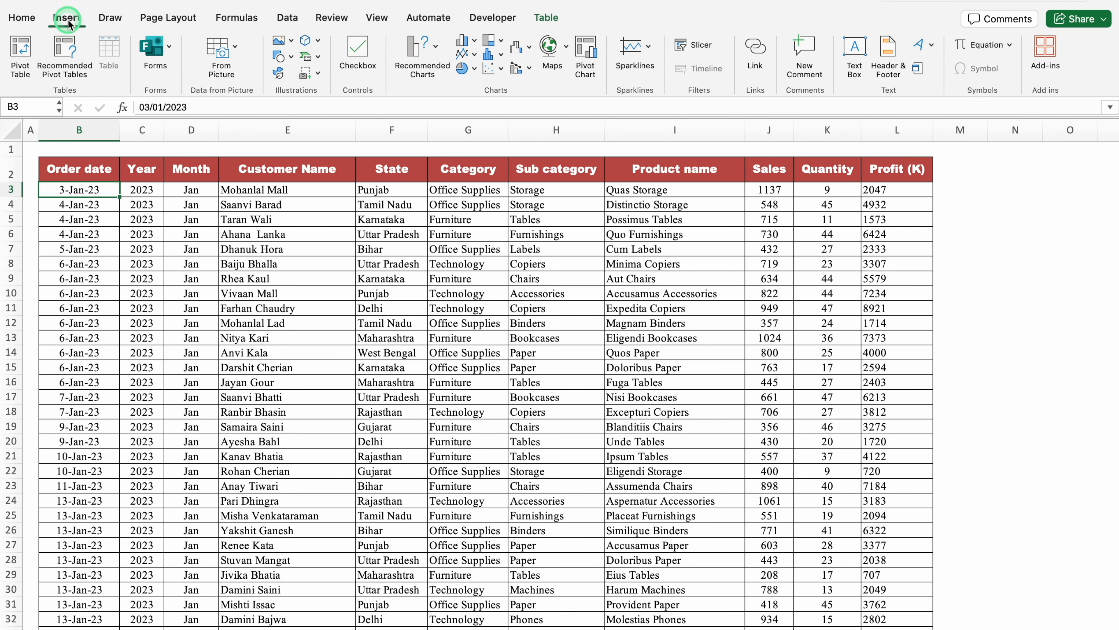
left_click(30, 55)
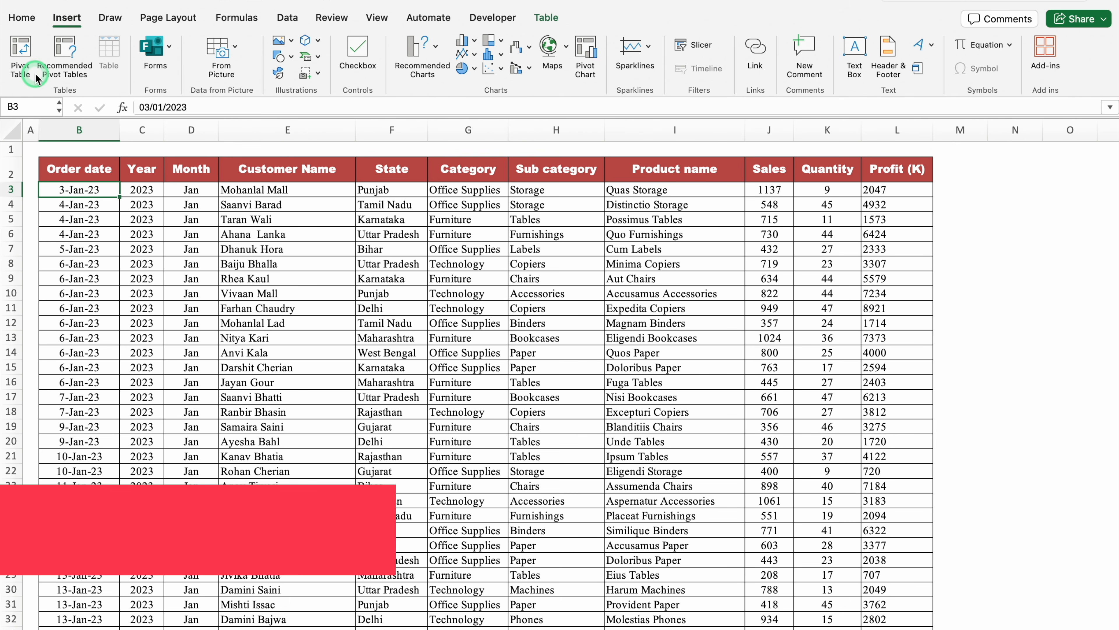
left_click(24, 54)
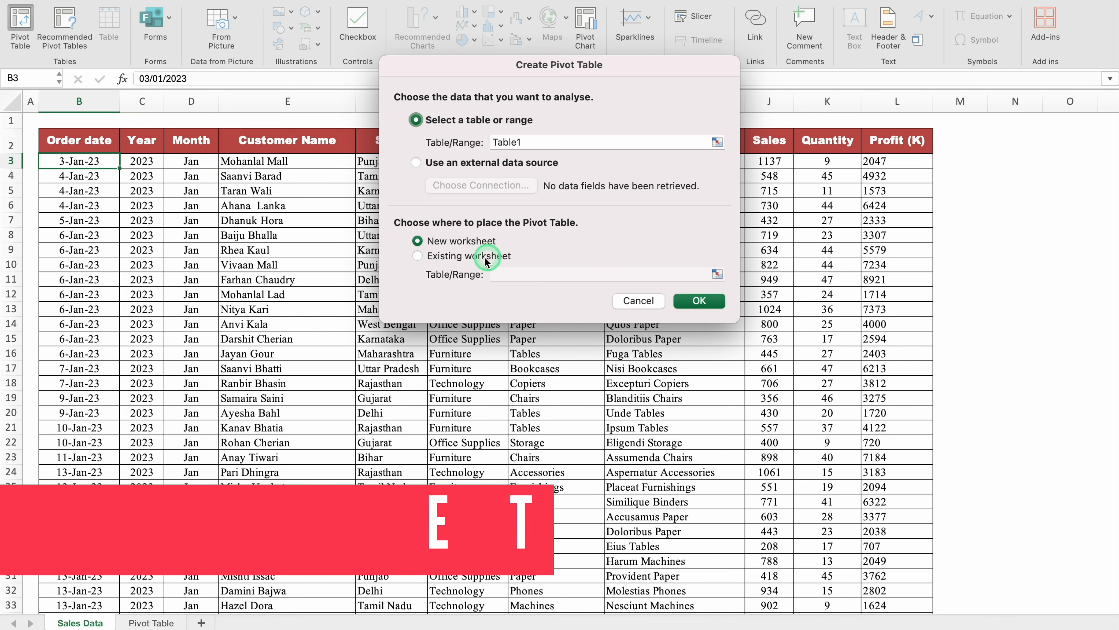
left_click(418, 256)
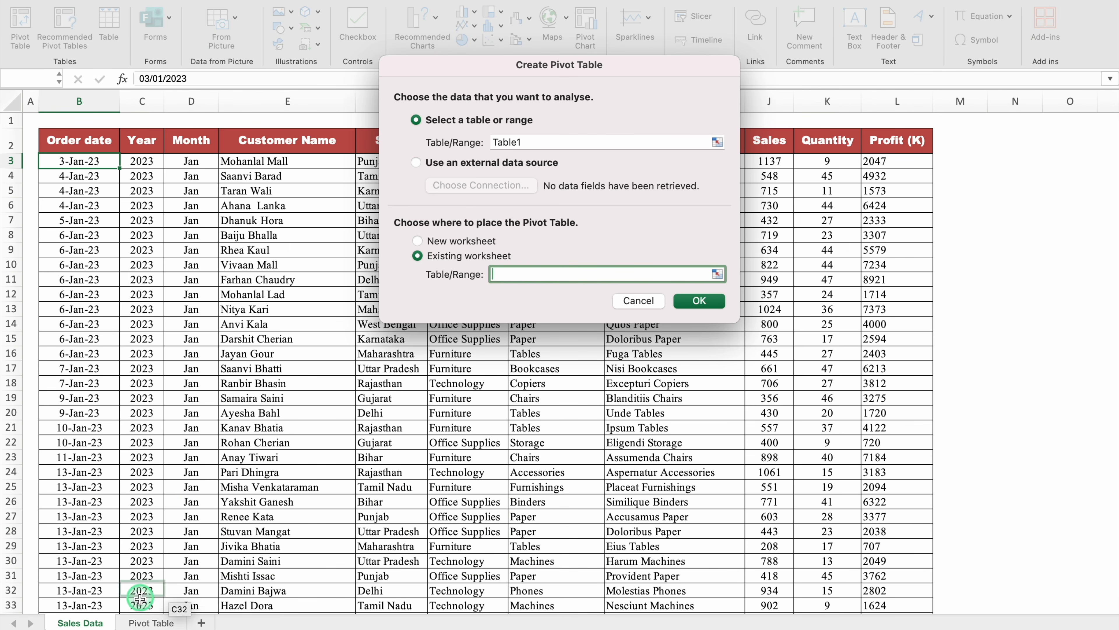
left_click(148, 624)
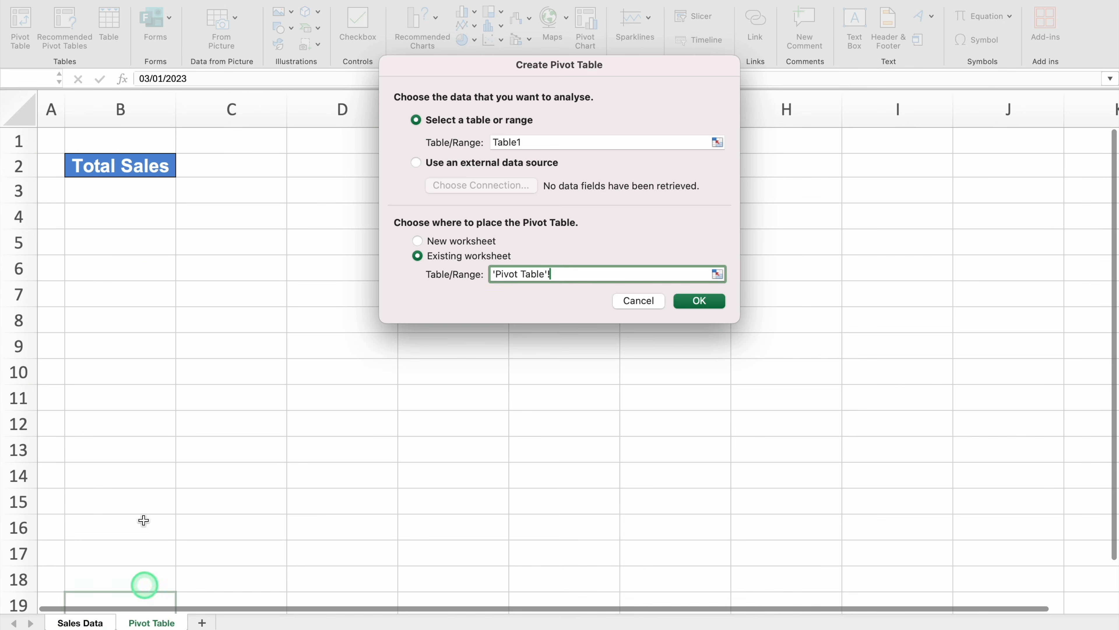
left_click(144, 196)
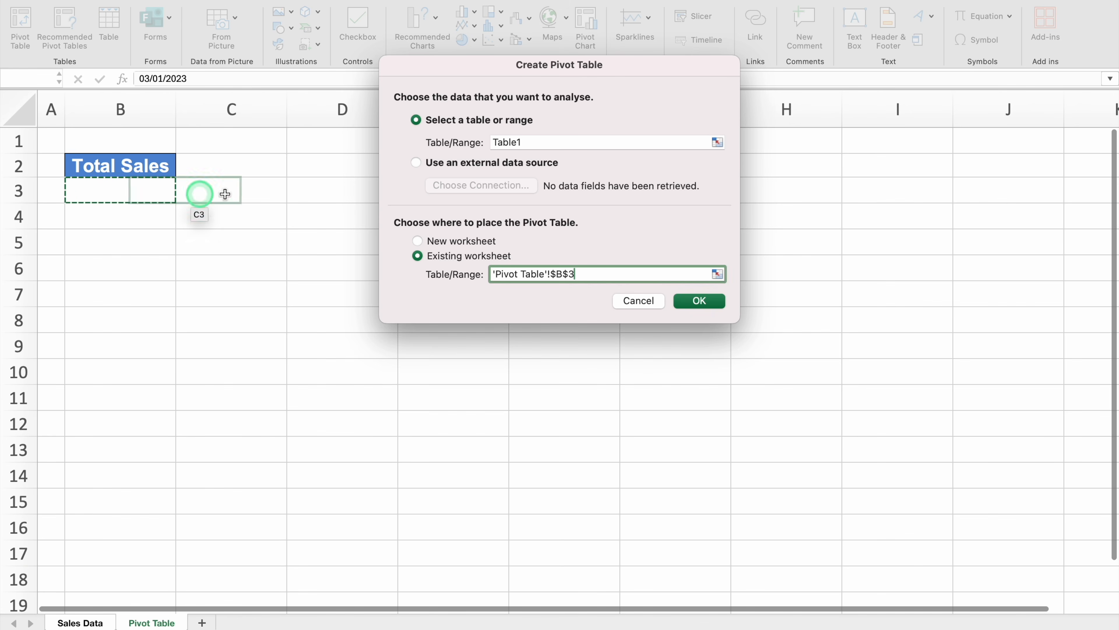
left_click(704, 302)
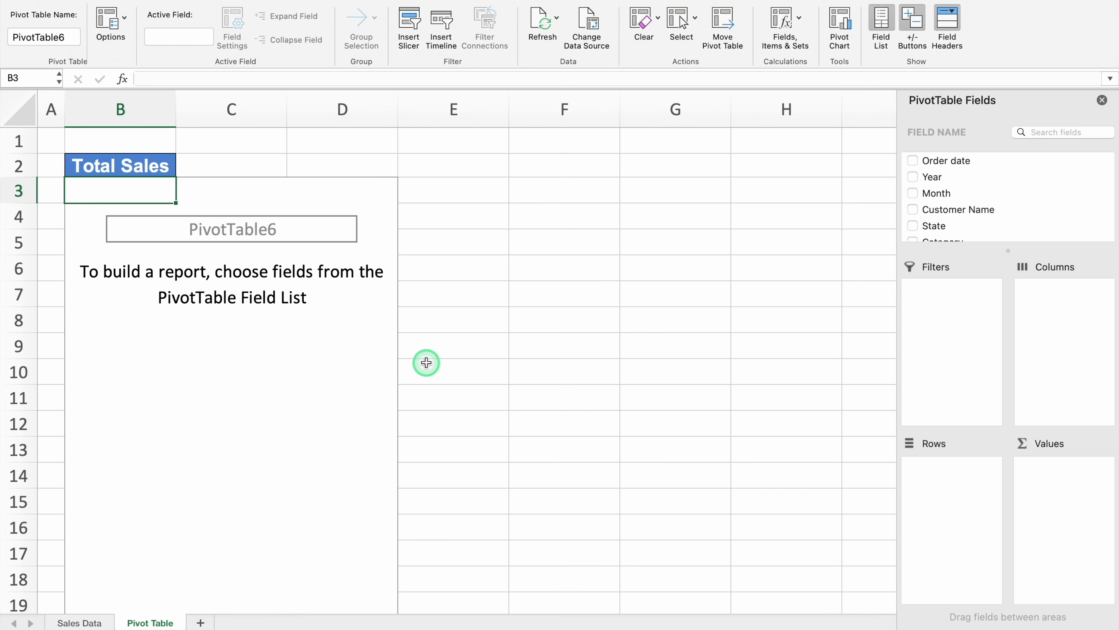
Add the Sales field to the values of the pivot table under "Total Sales"
left_click(979, 177)
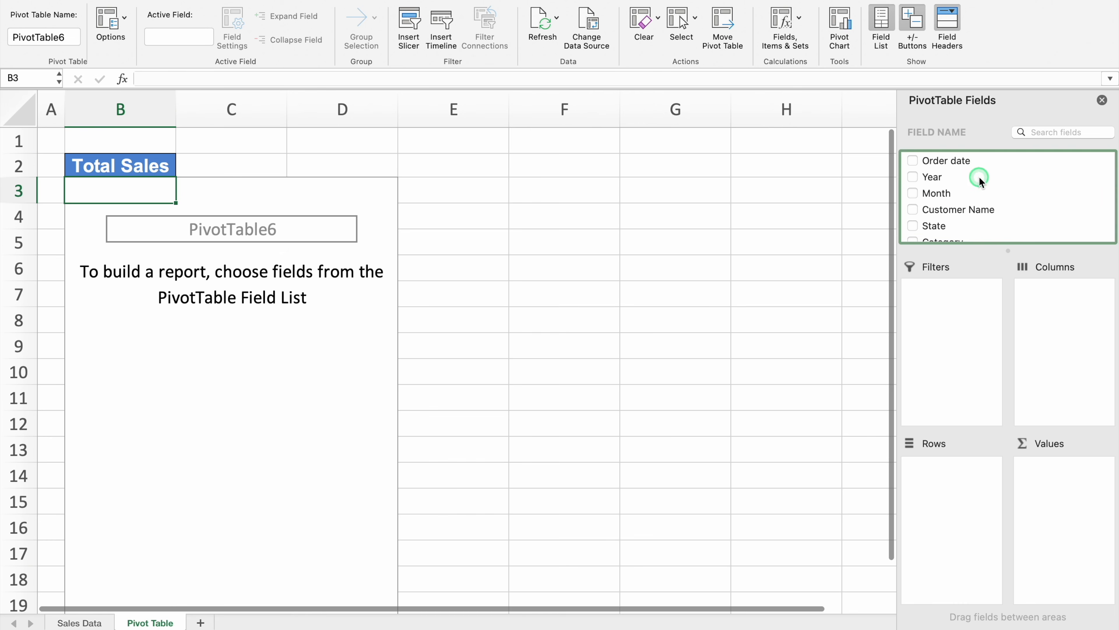
key("Down")
key("Down")
key("Down")
key("Down")
key("Down")
key("Down")
key("Down")
key("Down")
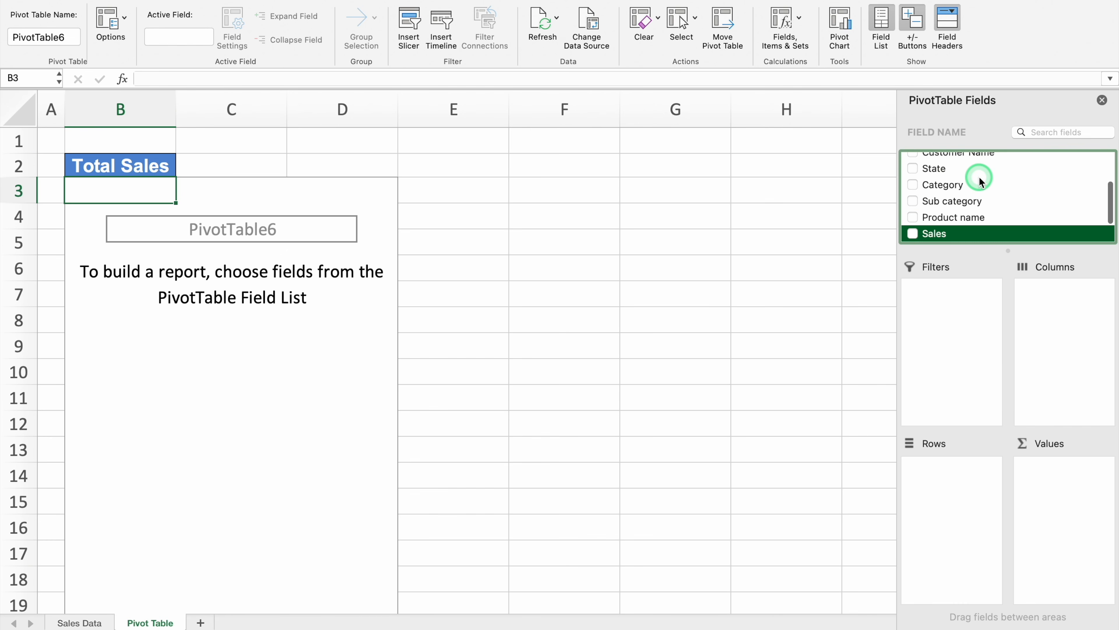
left_click(950, 218)
left_click_drag(950, 217, 1067, 485)
Centre the contents of every cell on the Pivot Table sheet horizontally
left_click(14, 112)
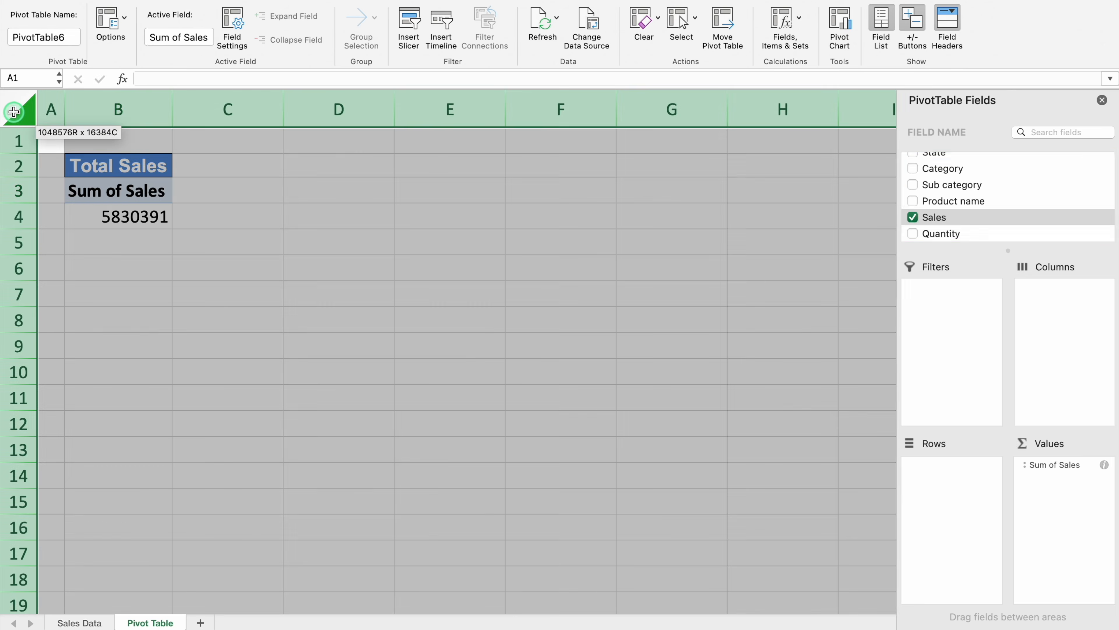
left_click(26, 17)
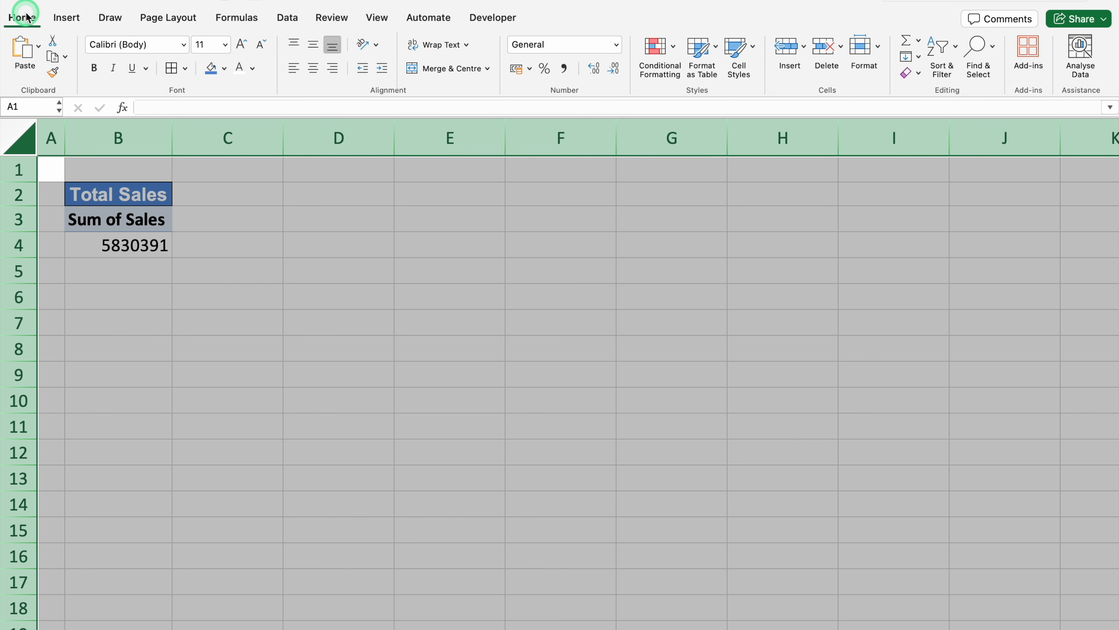
left_click(314, 69)
left_click(227, 322)
Copy the Total Sales block B2:B4 to B6 and change the copy's heading to "Total Profit"
left_click_drag(127, 194, 135, 244)
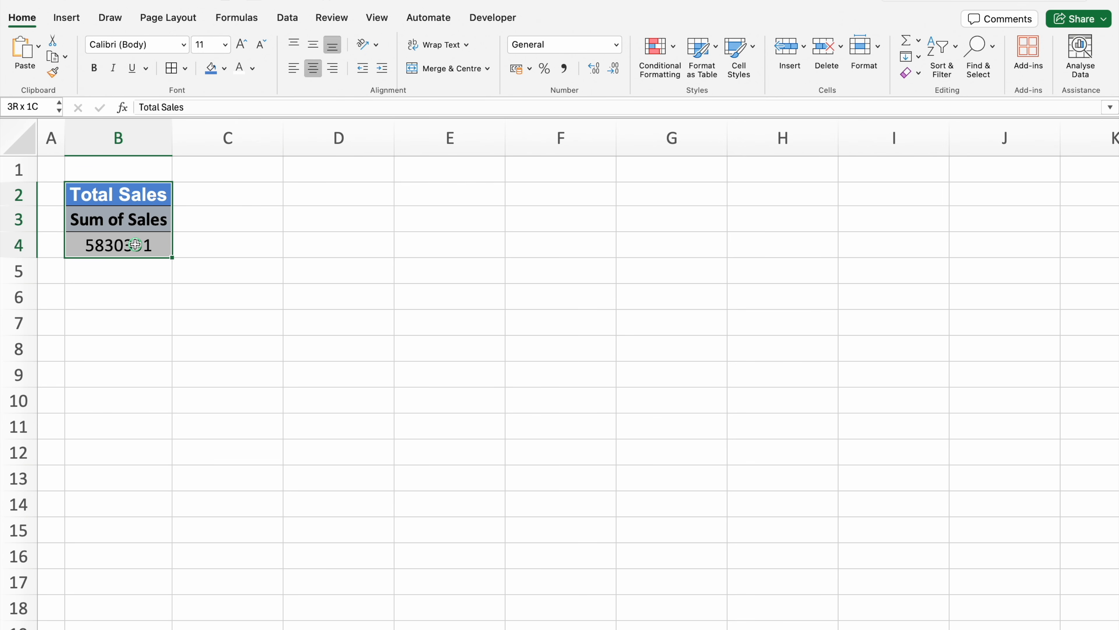
key("super+c")
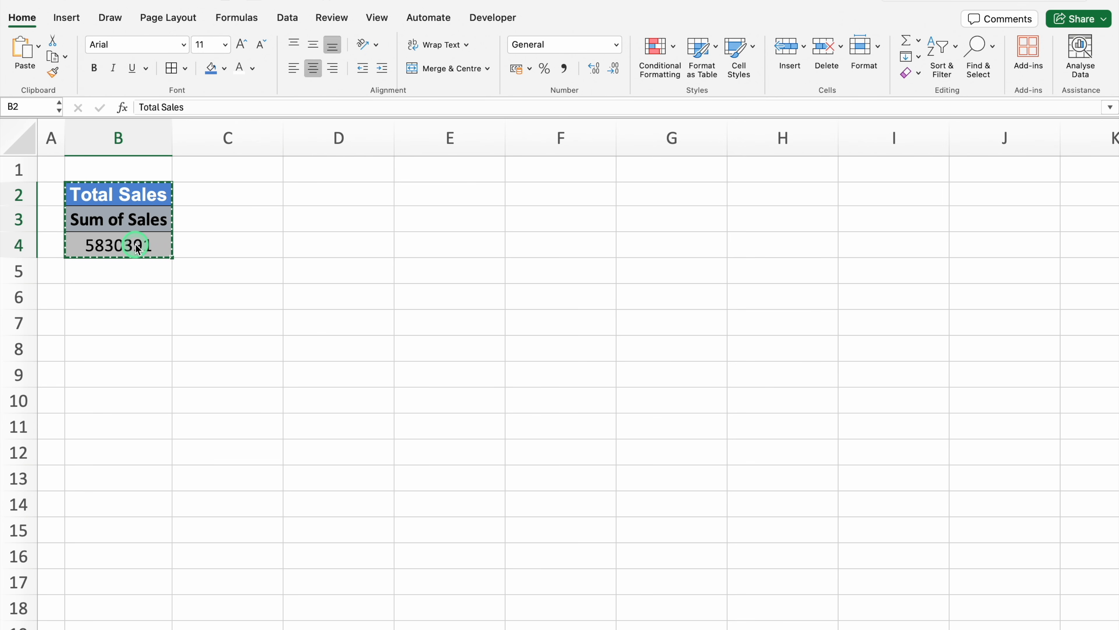
left_click(114, 296)
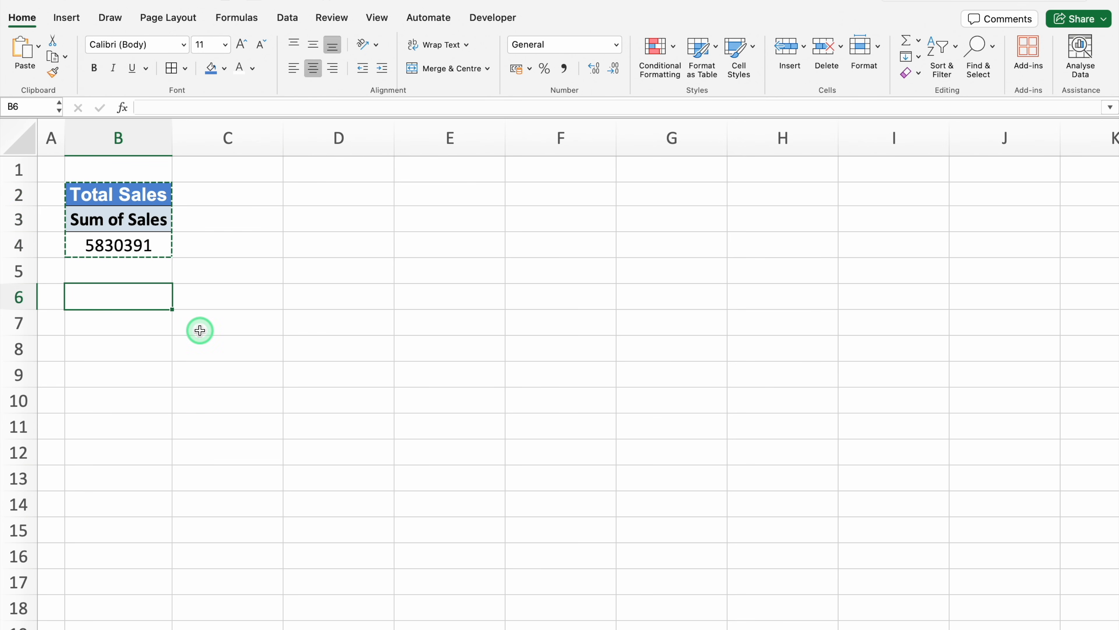
key("super+v")
left_click(150, 296)
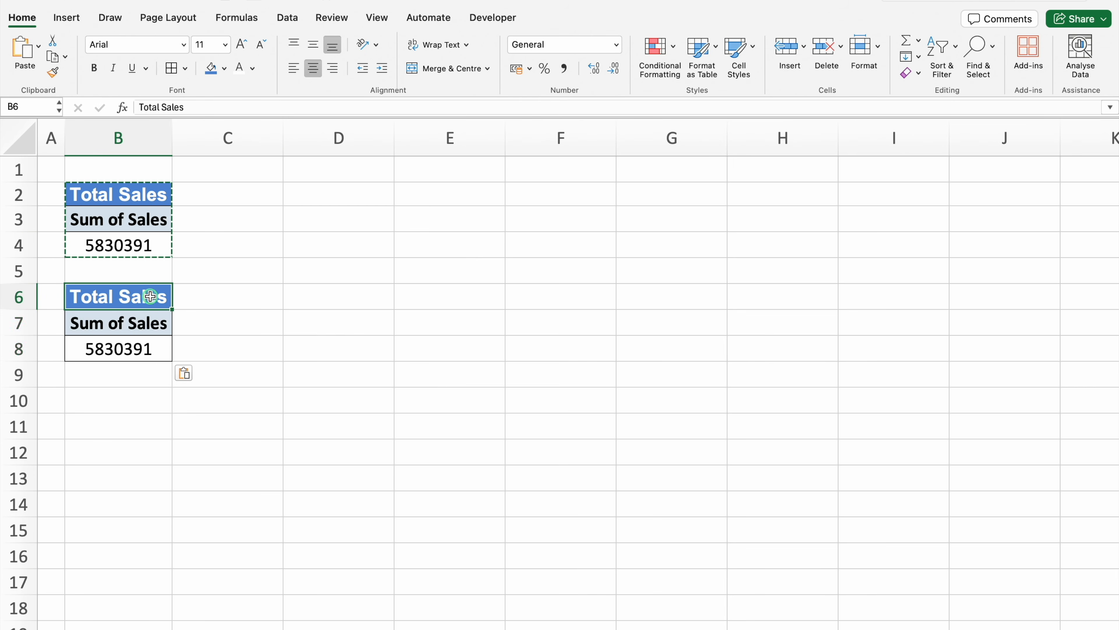
type("Total Profit")
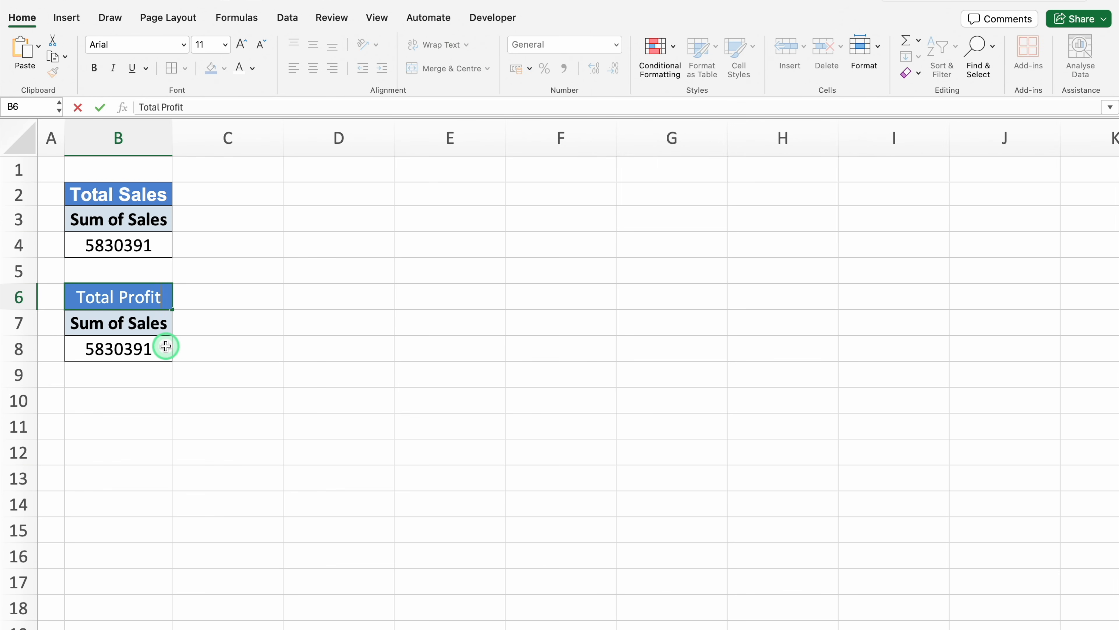
key("Return")
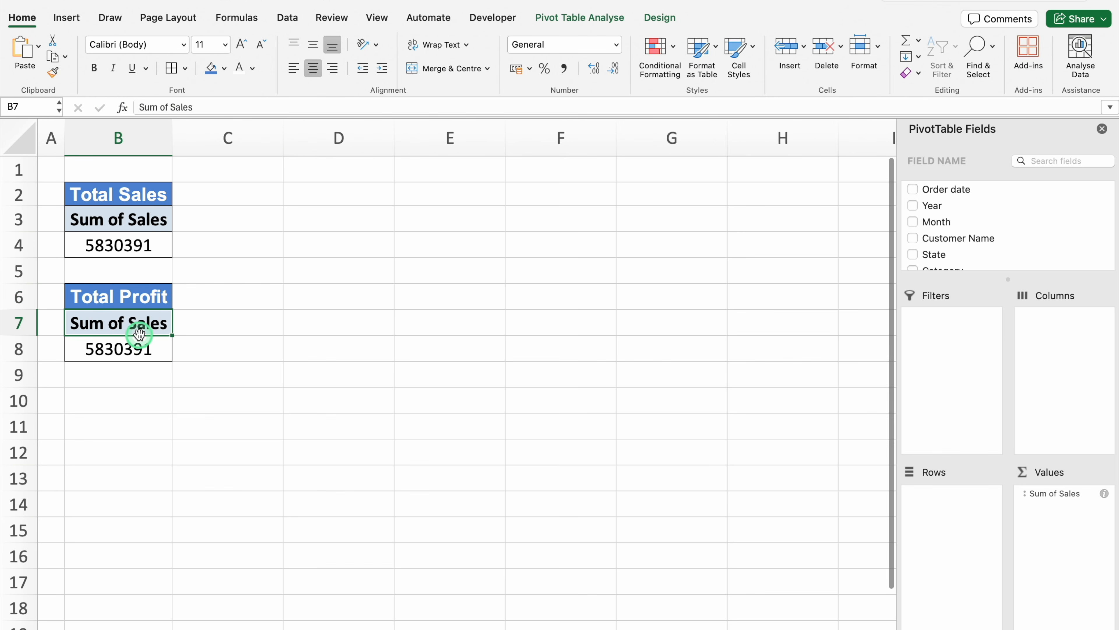
Replace Sum of Sales with the Profit (K) field in the values of the pivot table under "Total Profit"
left_click_drag(1069, 493, 791, 500)
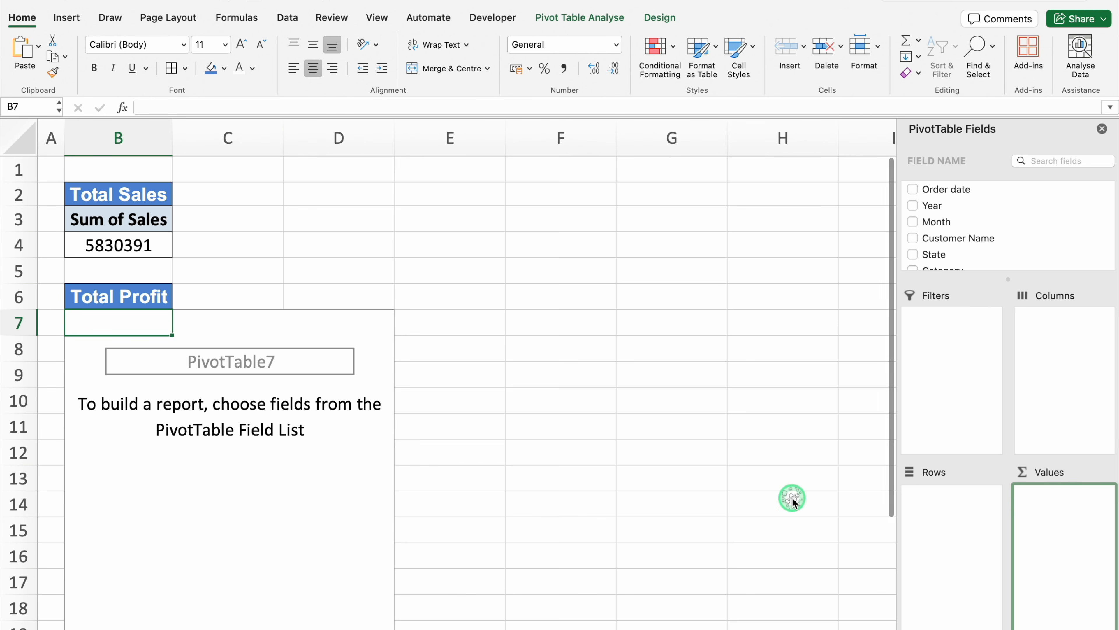
left_click(992, 220)
key("Down")
key("Down")
key("Down")
key("Down")
key("Down")
key("Down")
key("Down")
key("Down")
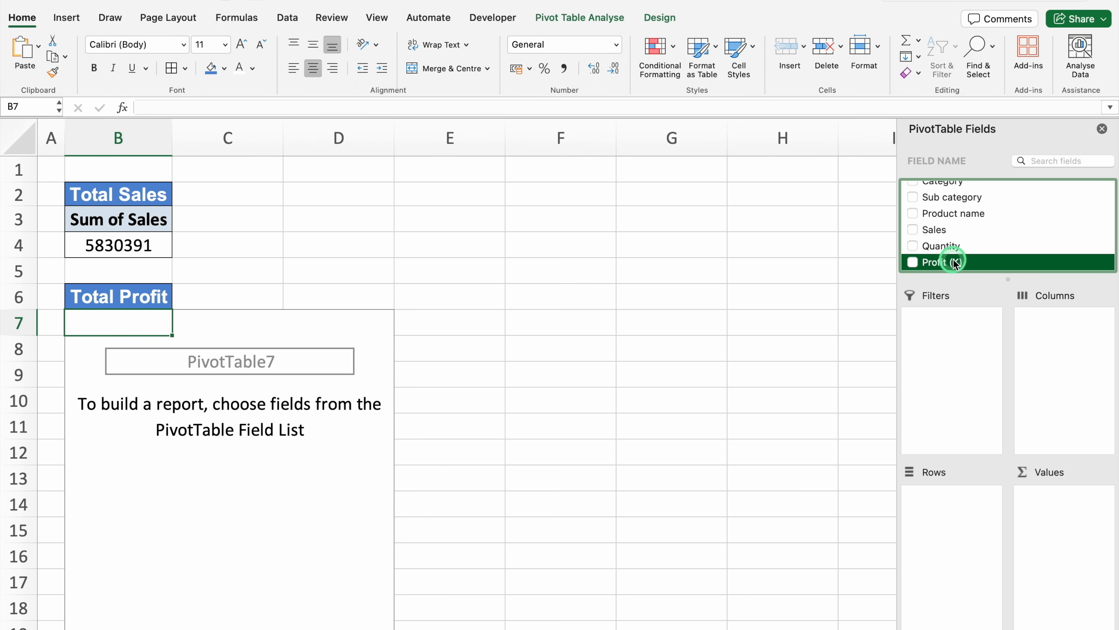
left_click_drag(954, 262, 1069, 527)
key("Down")
Copy the Total Profit block B6:B8 to D2, with column C narrowed as a spacer and column D fitted to its contents
left_click(160, 298)
left_click_drag(160, 298, 163, 341)
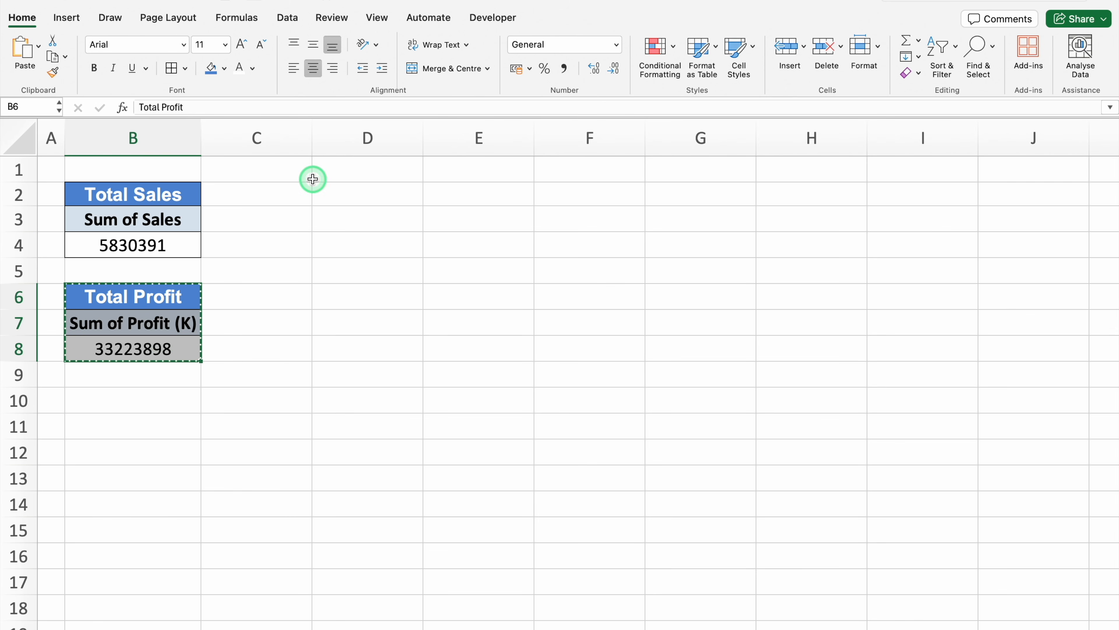
left_click_drag(312, 137, 212, 155)
left_click(267, 192)
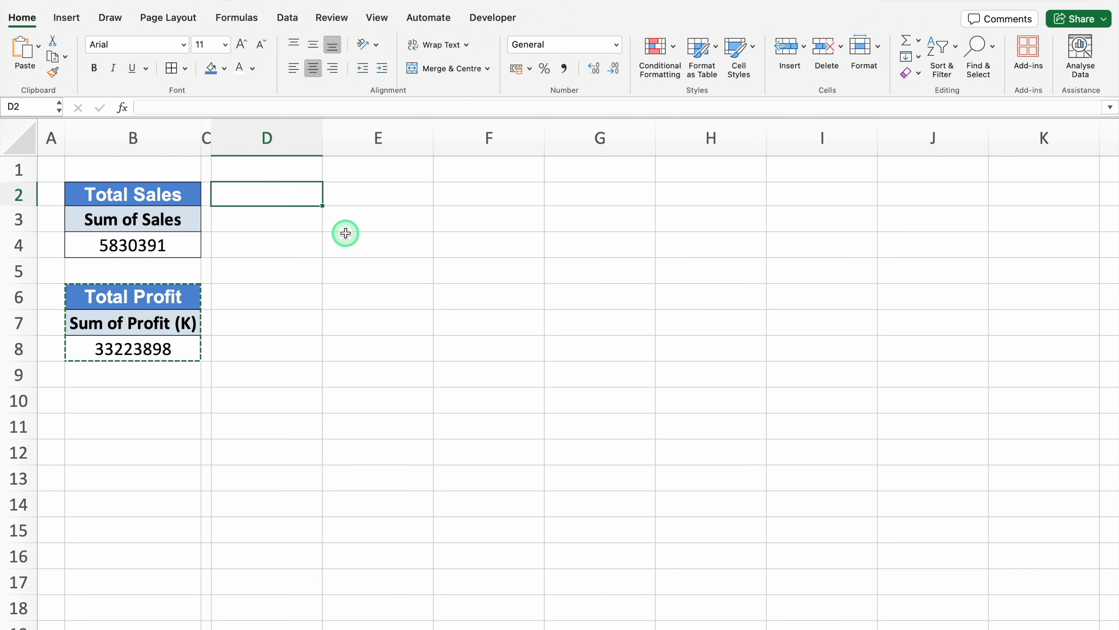
type("Total Profit Sum of Profit (K) 33223898")
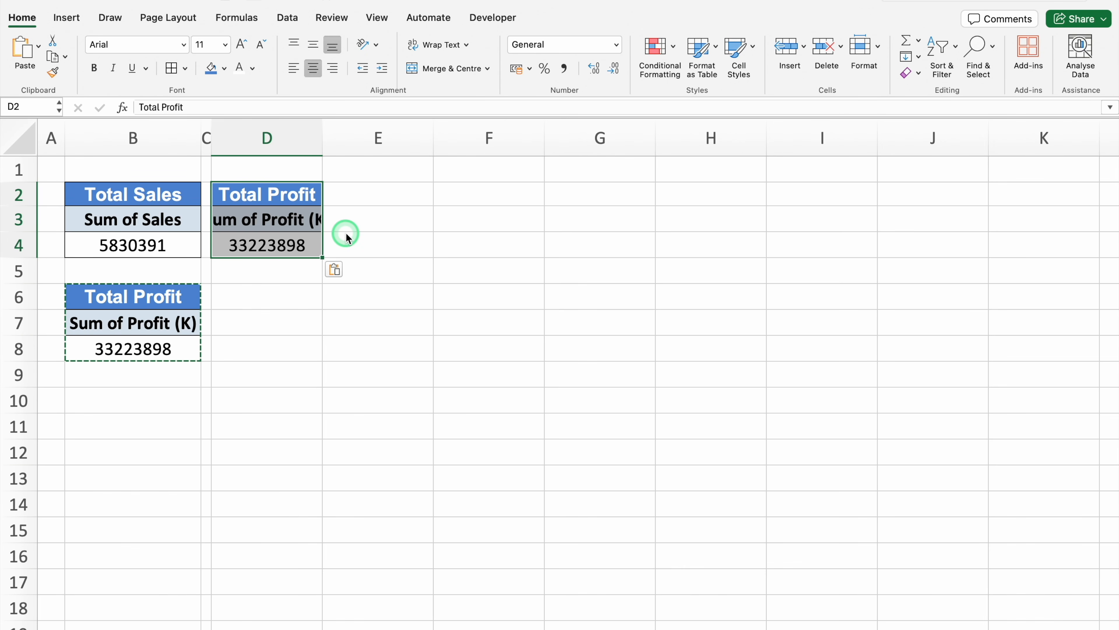
double_click(324, 138)
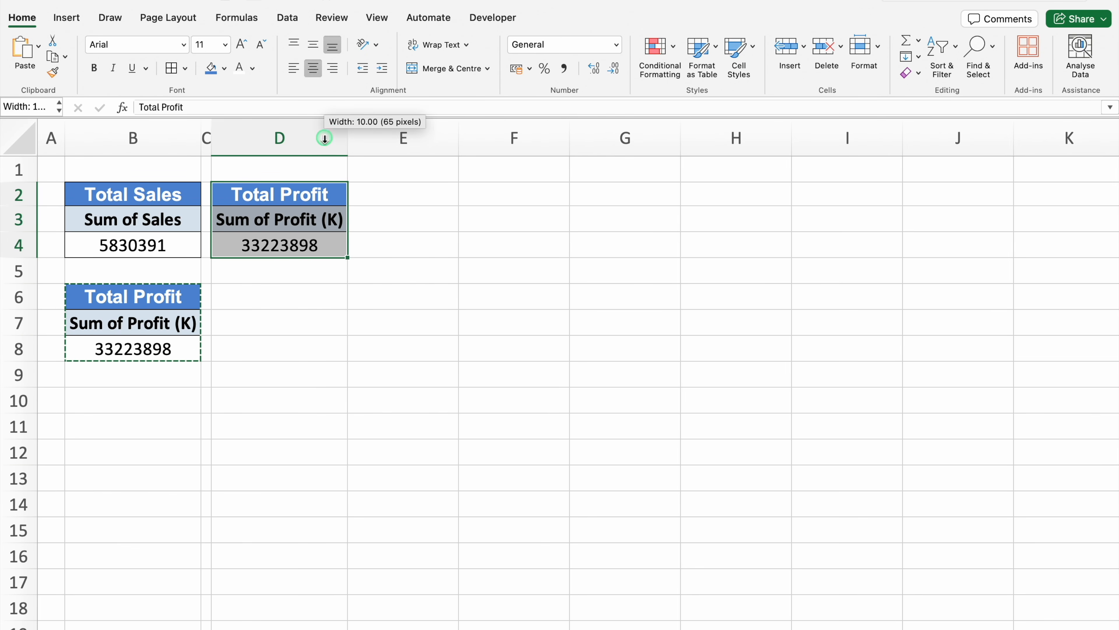
Rebuild the copied pivot table at D3 with Year as rows and the sum of Profit (K) as values
left_click(313, 229)
left_click_drag(1064, 501, 961, 511)
scroll(992, 220, "down", 5)
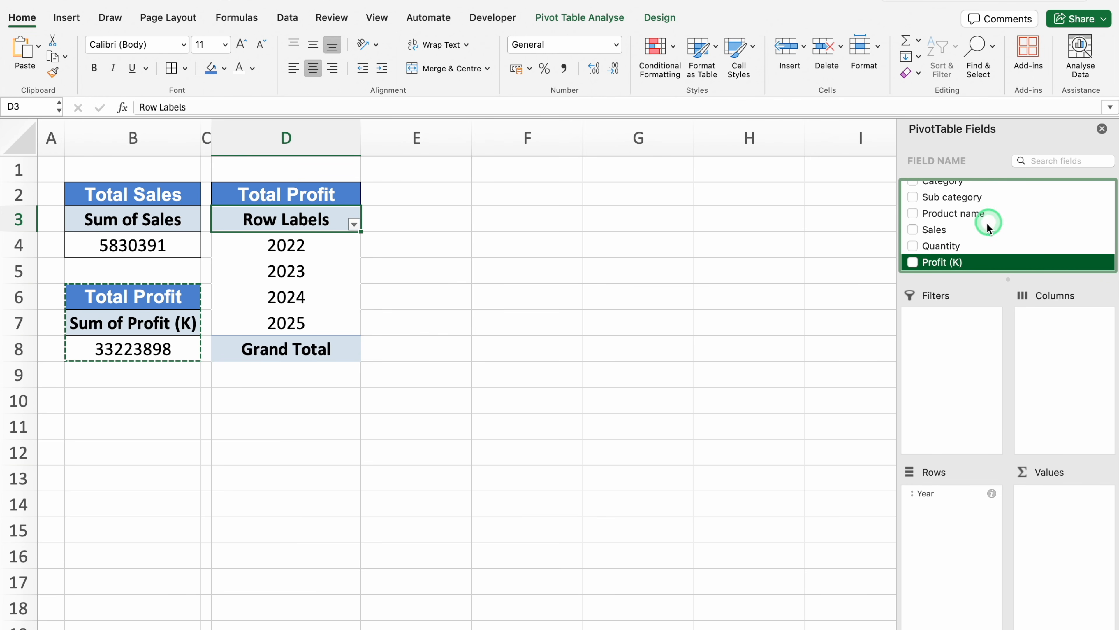
left_click_drag(951, 263, 1059, 517)
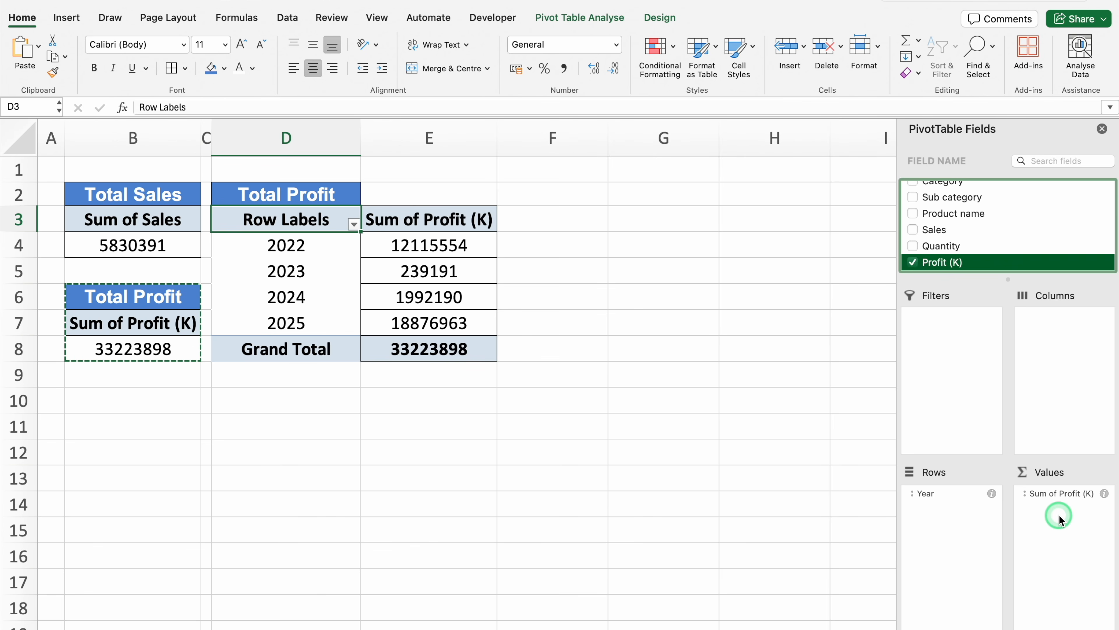
Add the Category field to the columns of the pivot table at D3 and close the field list
scroll(994, 205, "up", 3)
scroll(983, 220, "up", 1)
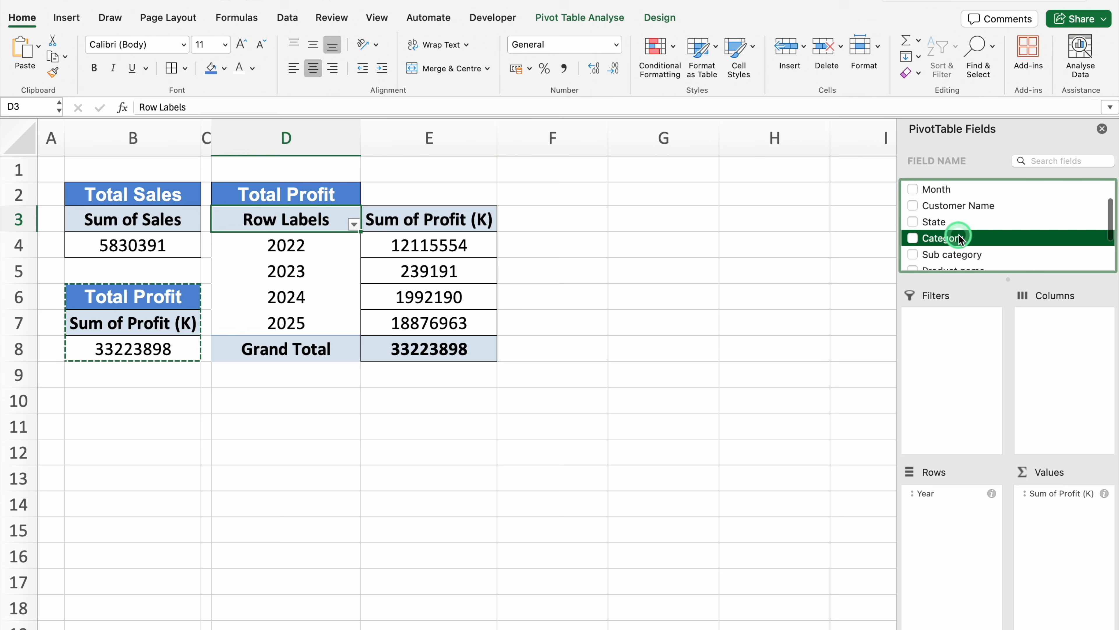
left_click_drag(959, 238, 1073, 385)
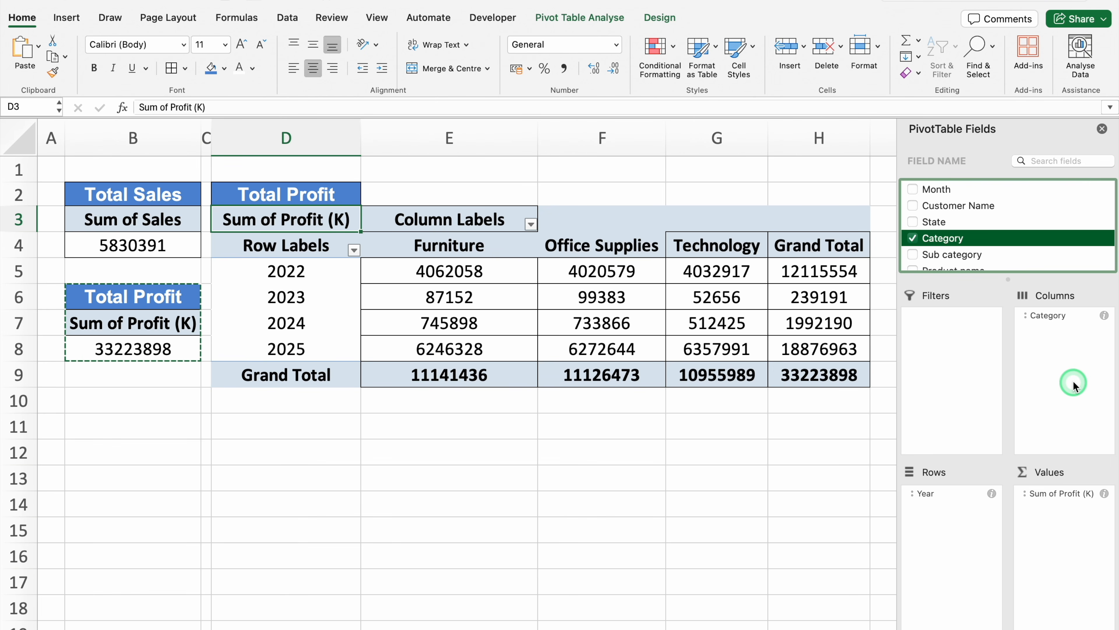
left_click(1102, 129)
Apply all borders to the pivot table range D3:H9 and merge and centre the "Total Profit" heading across D2:H2
left_click_drag(286, 219, 820, 373)
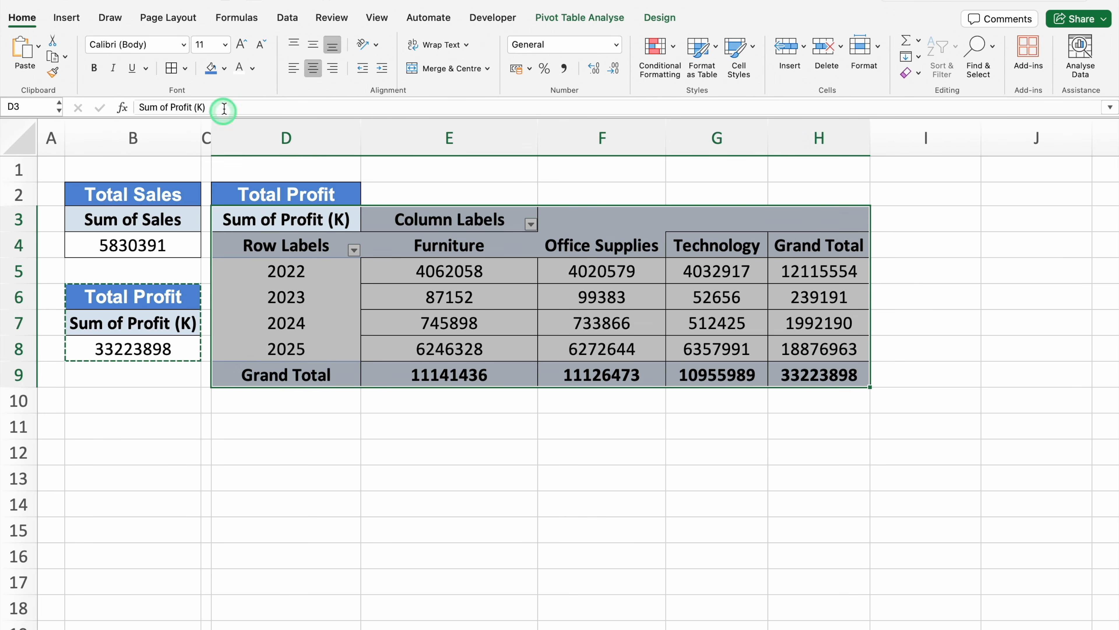
left_click(171, 68)
left_click(321, 192)
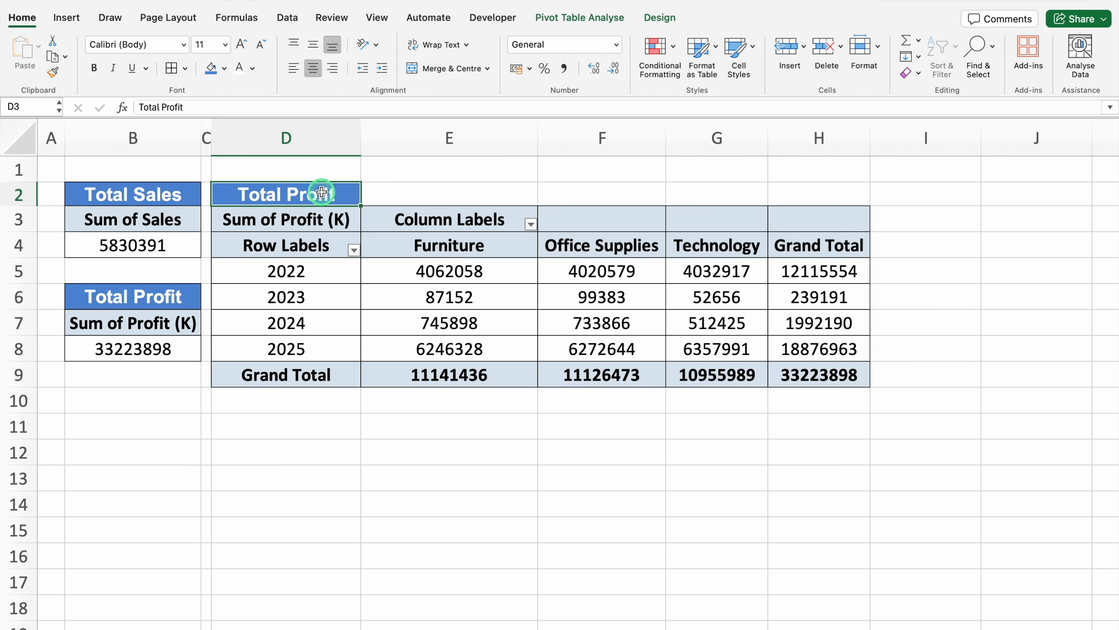
left_click_drag(323, 192, 798, 197)
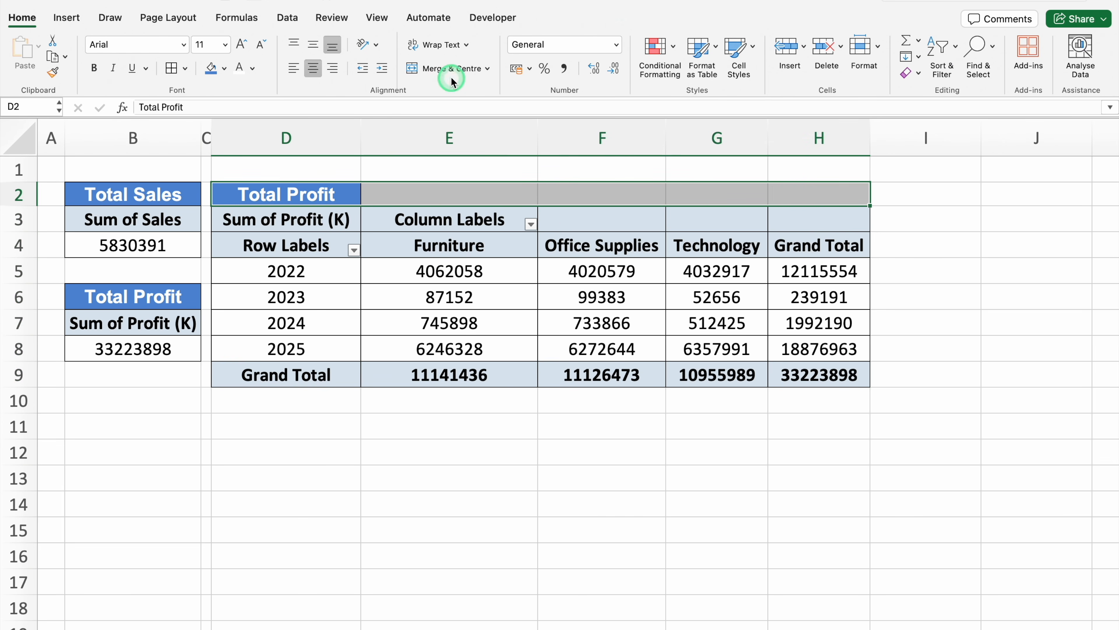
left_click(446, 68)
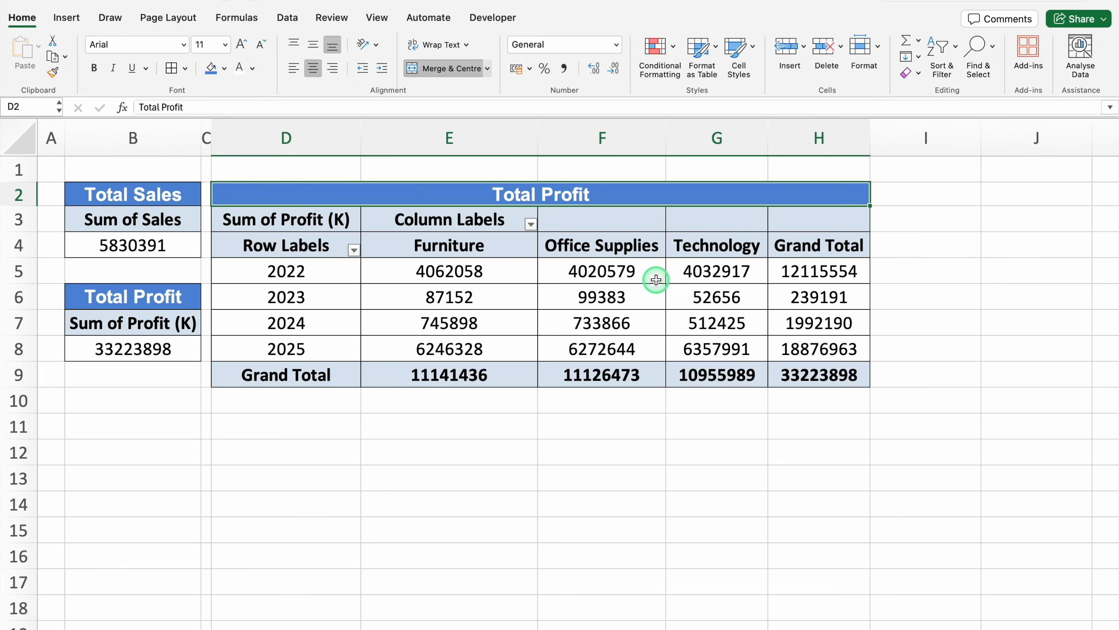
Change the merged heading above the year-by-category pivot table in D2:H2 to "Yearly Profit"
type("Yearly Profit")
left_click(449, 426)
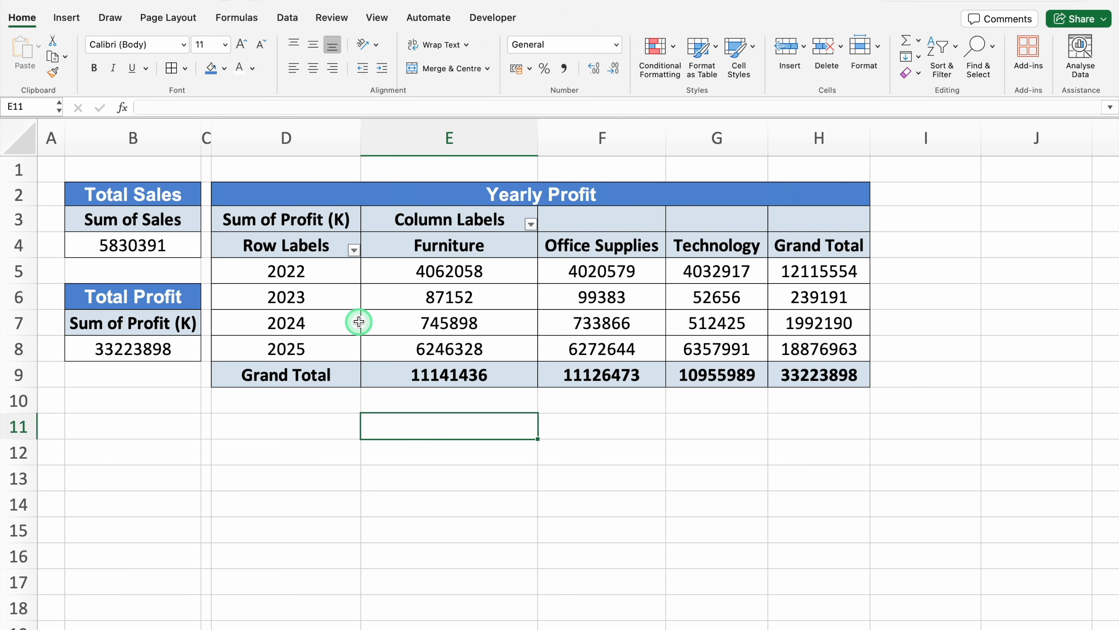
Copy the Total Profit block B6:B8 to J2, with column I narrowed as a spacer and column J fitted to its contents
left_click_drag(141, 297, 145, 347)
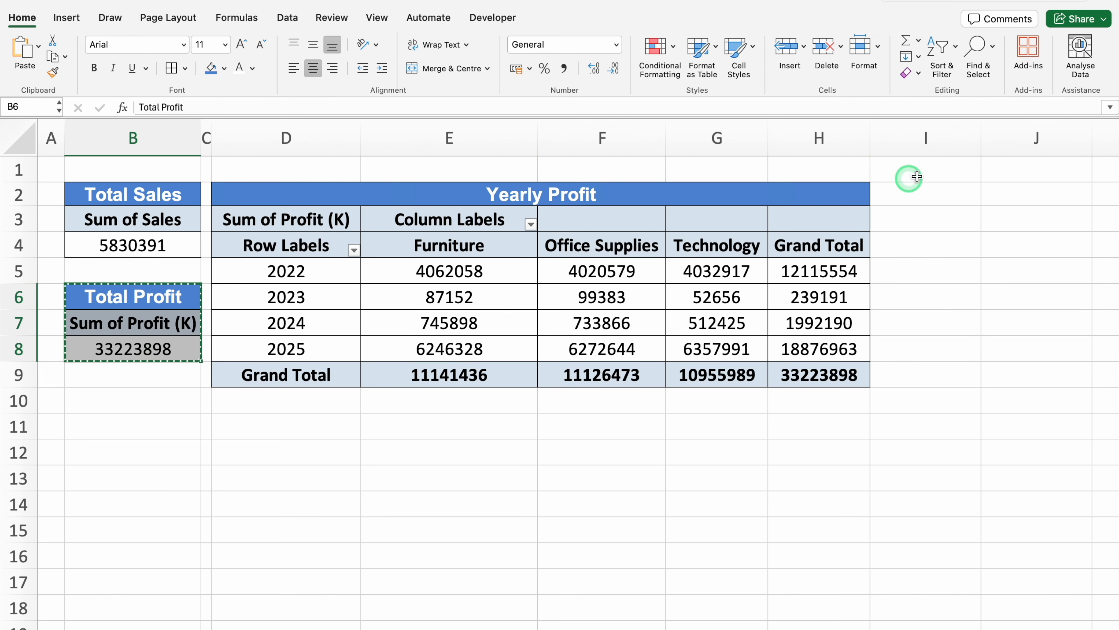
left_click(947, 168)
left_click_drag(981, 138, 886, 154)
left_click(932, 191)
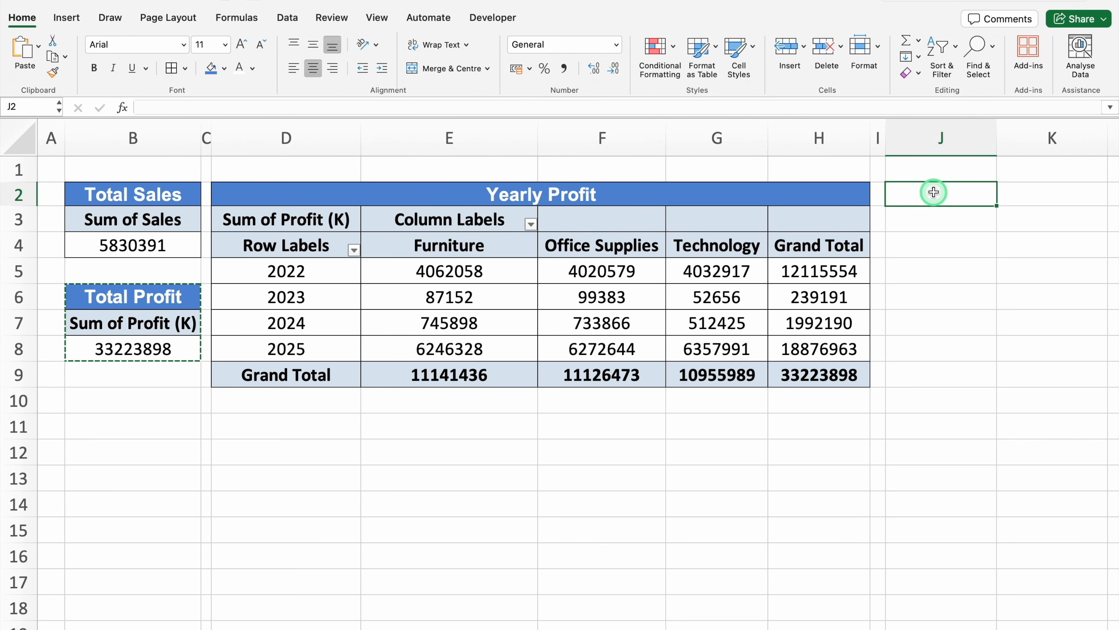
key("super+v")
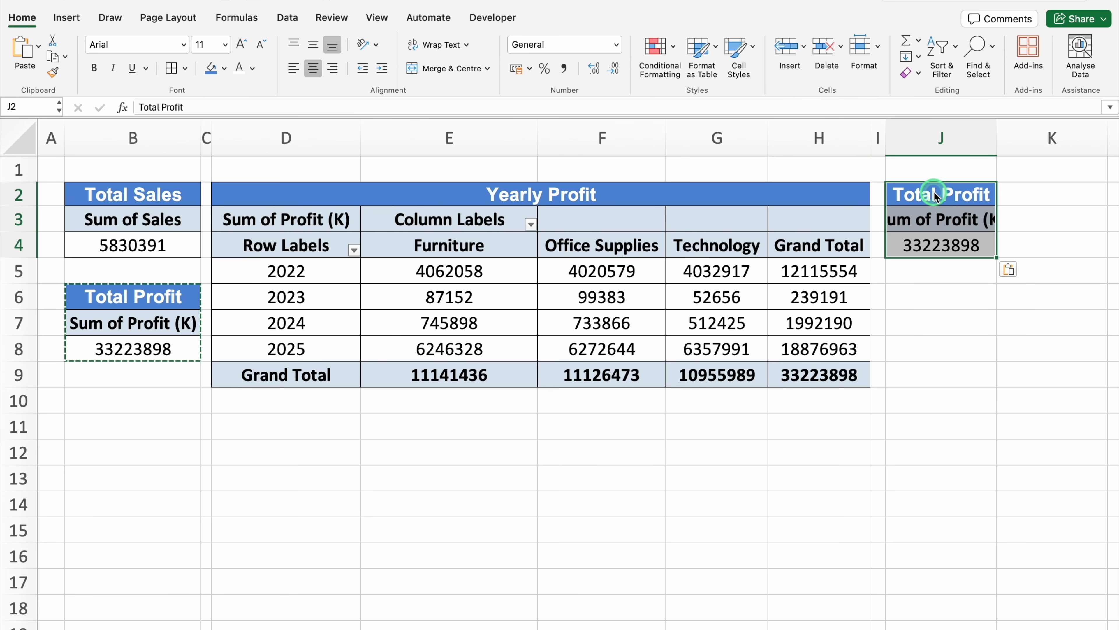
double_click(997, 137)
Display the PivotTable field list for the copied pivot table at J3
left_click(977, 220)
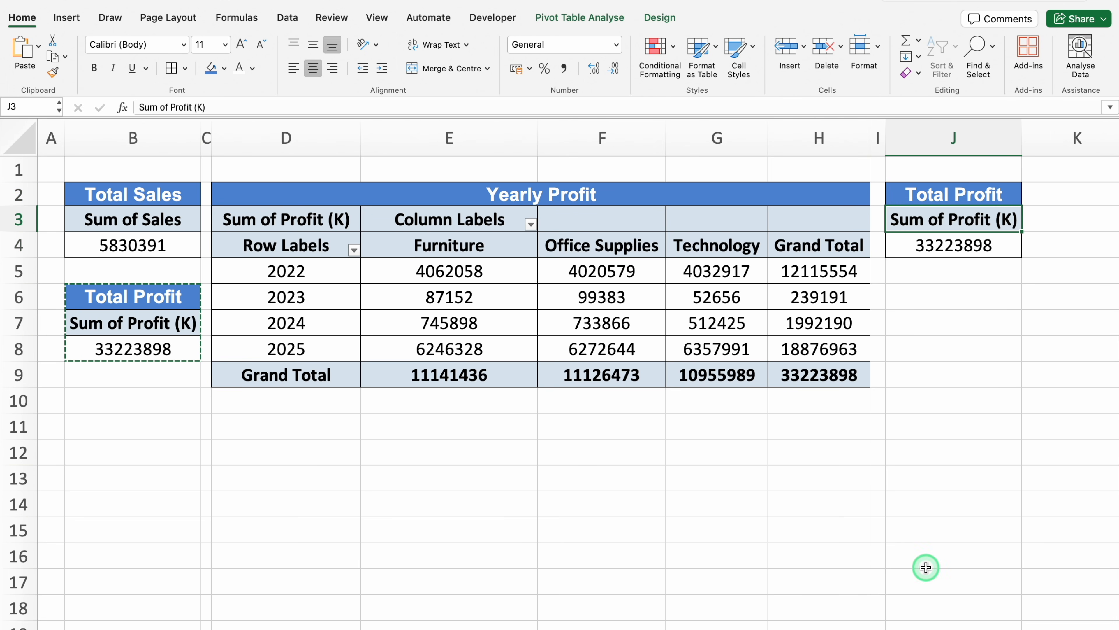
key("Right")
key("Right")
key("Right")
key("Right")
key("Right")
key("Right")
left_click(353, 218)
left_click(580, 22)
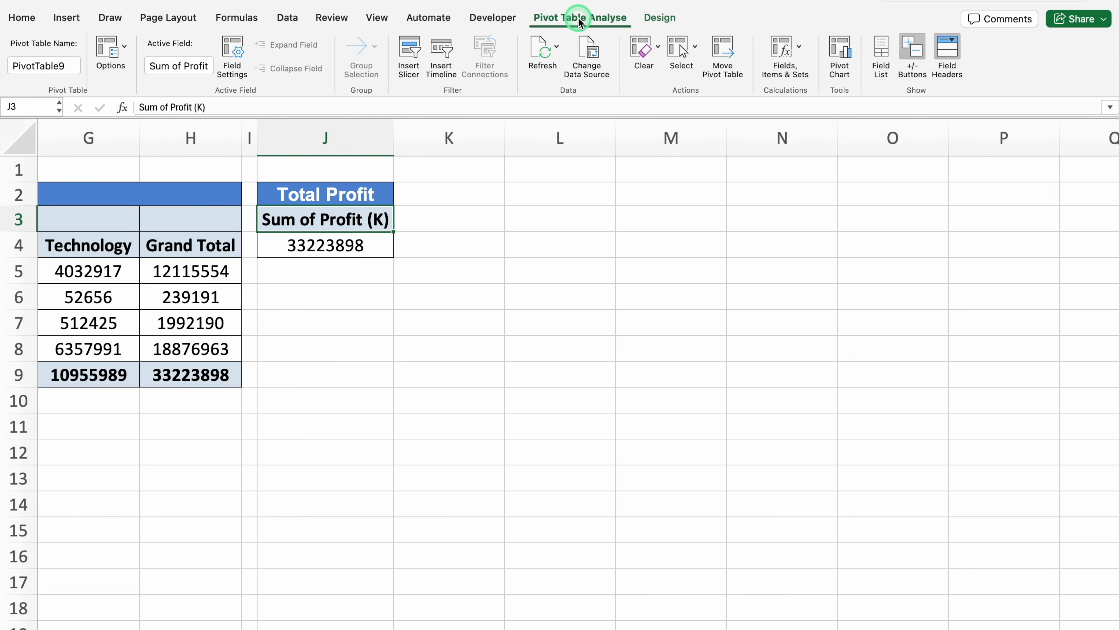
left_click(883, 57)
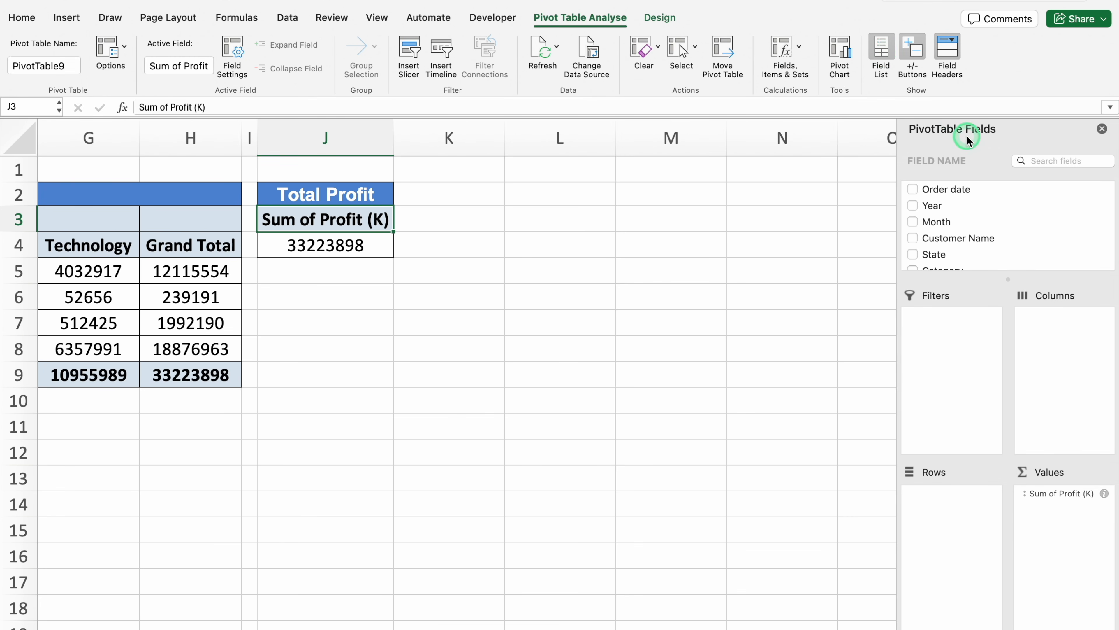
left_click_drag(1009, 135, 927, 142)
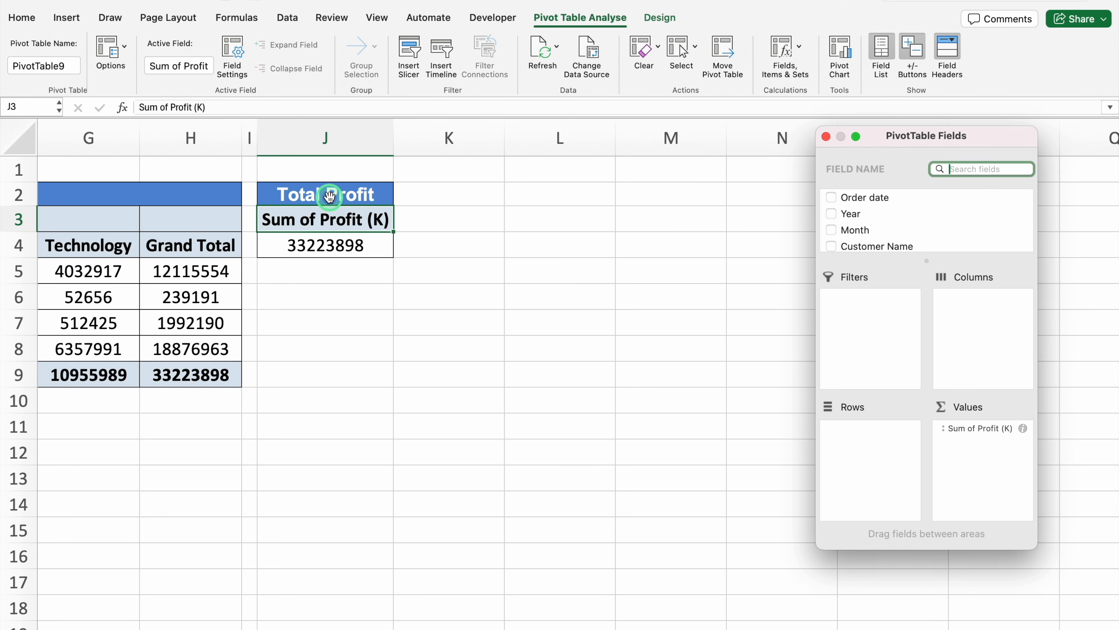
Change the heading in J2 to "Sales by Sub Category" and fit column J to its contents
left_click(359, 194)
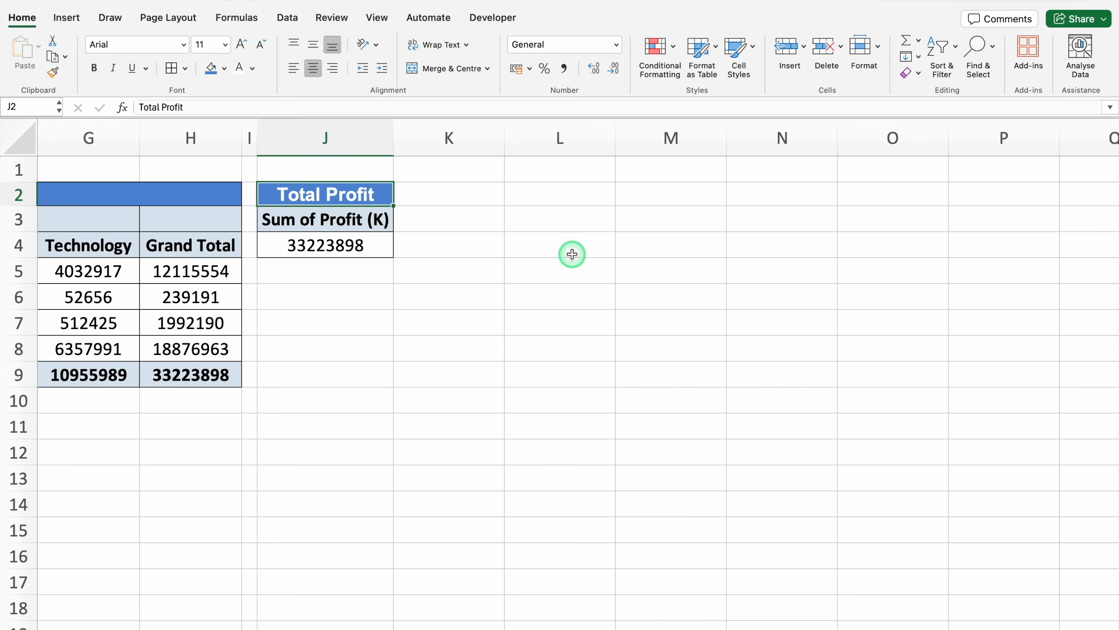
type("Sales by Sub ")
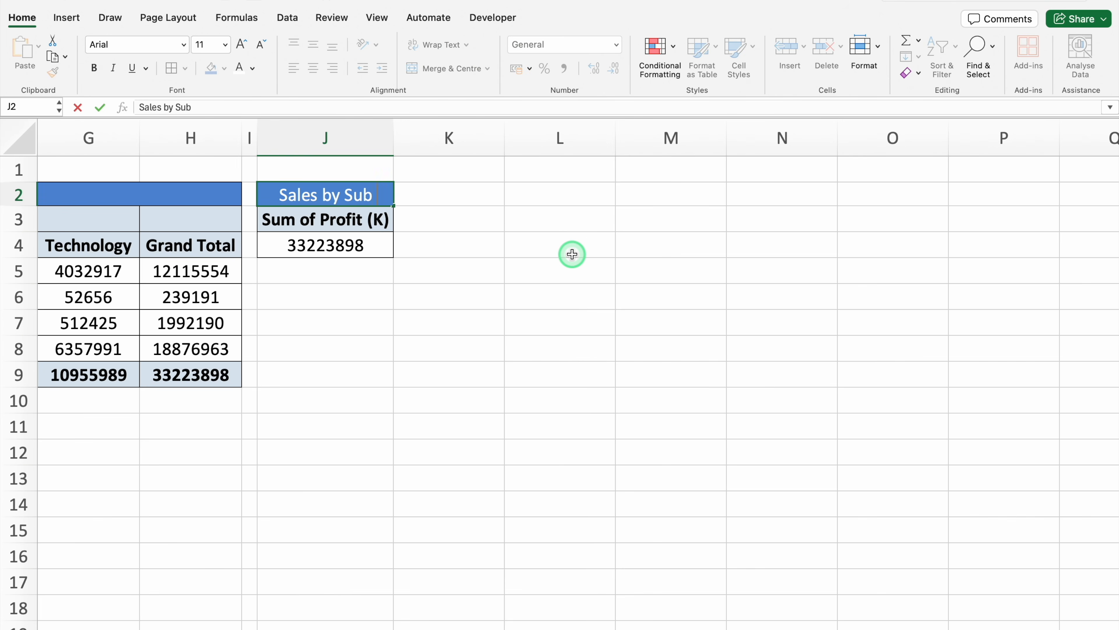
type("Category")
key("Return")
double_click(392, 132)
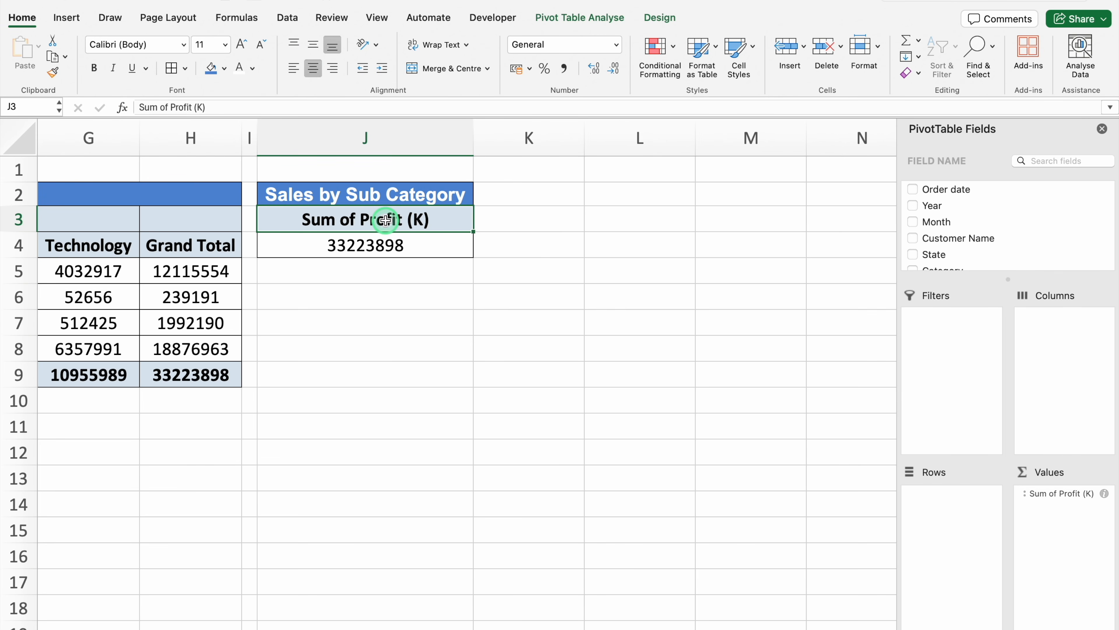
Rebuild the pivot table at J3 with Sub category as rows and the sum of Sales as values
left_click_drag(1064, 493, 838, 476)
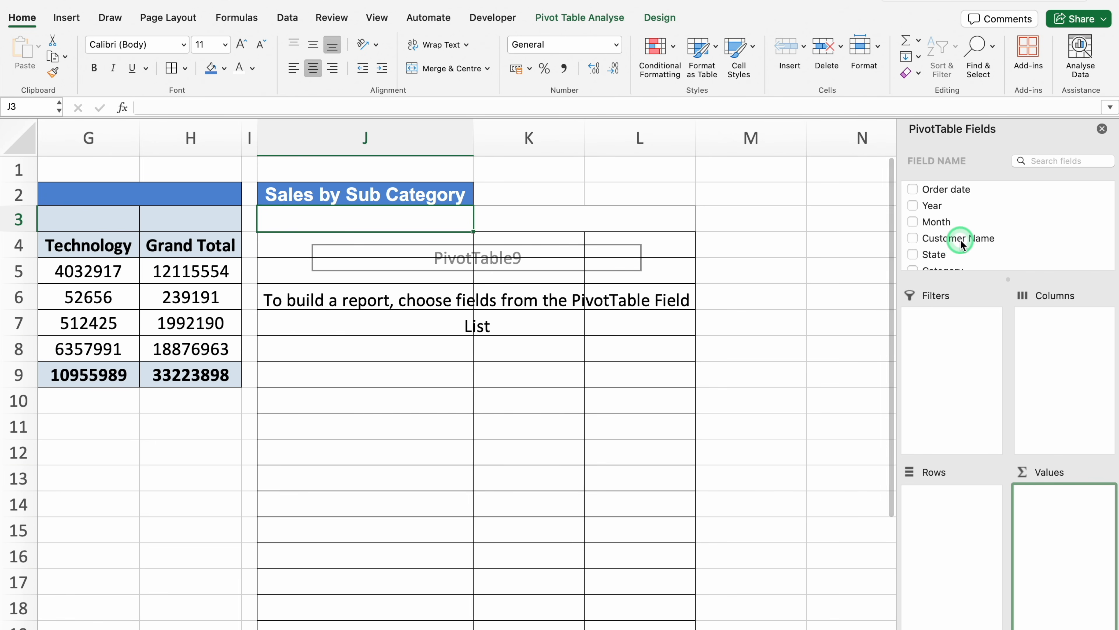
left_click_drag(963, 245, 951, 514)
scroll(992, 225, "down", 2)
scroll(991, 226, "down", 1)
left_click(935, 230)
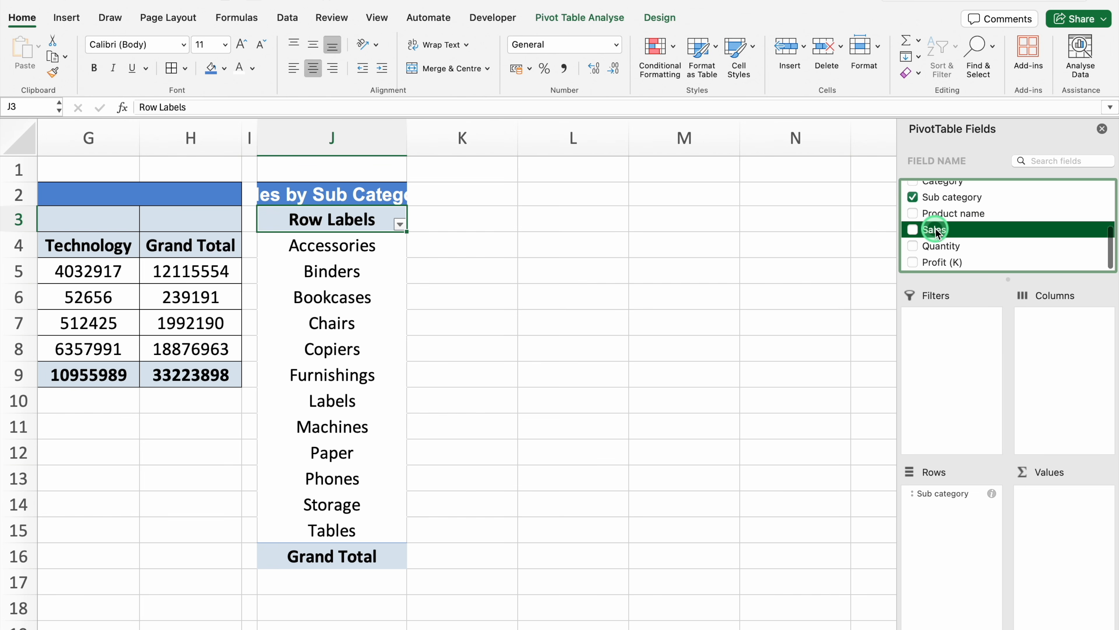
left_click_drag(941, 237, 1056, 510)
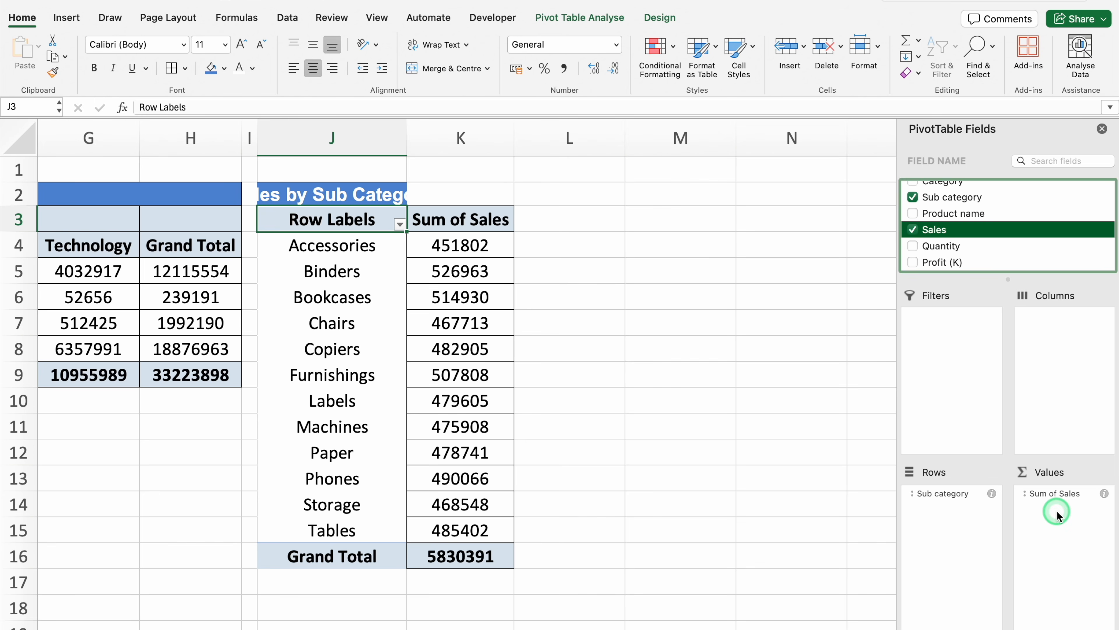
Merge and centre the "Sales by Sub Category" heading across J2:K2 and apply all borders to J2:K16
left_click(335, 192)
left_click_drag(370, 191, 439, 191)
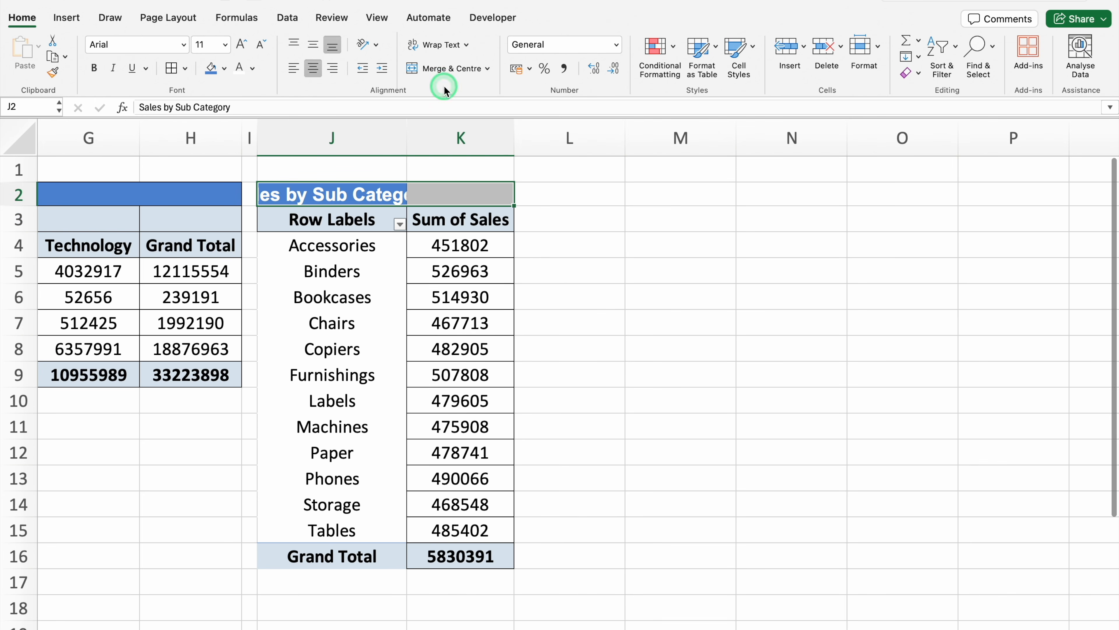
left_click(446, 70)
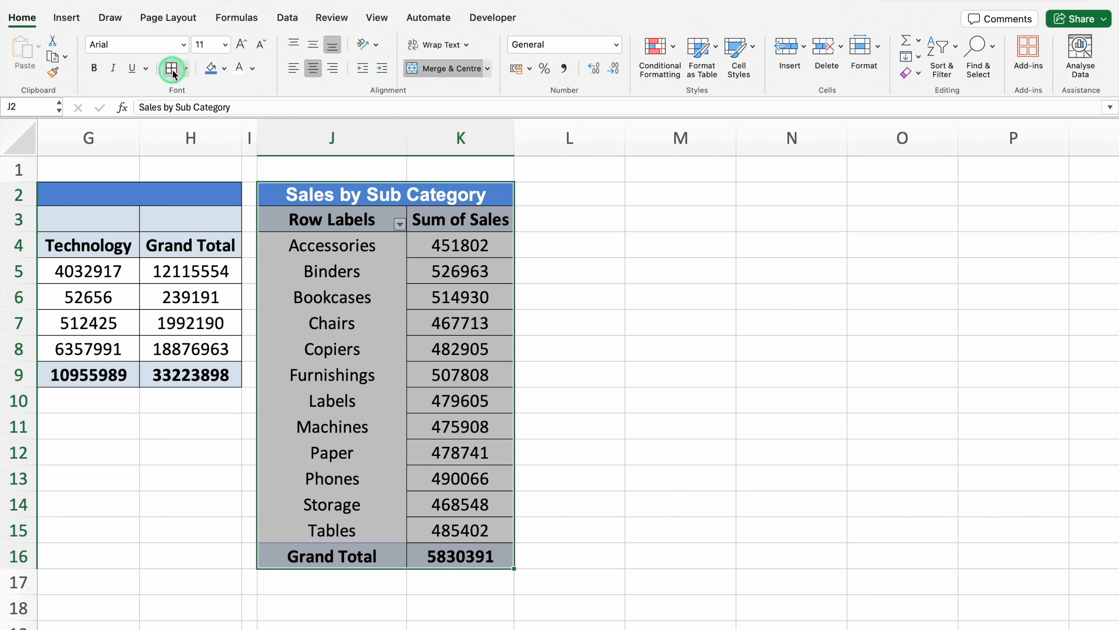
left_click(173, 69)
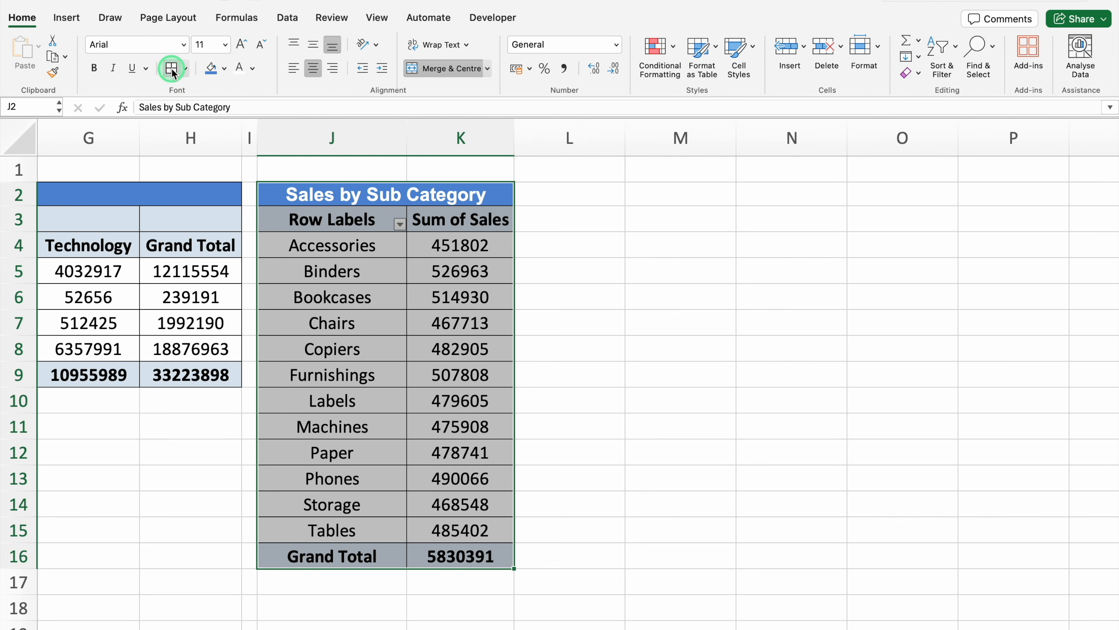
left_click(579, 243)
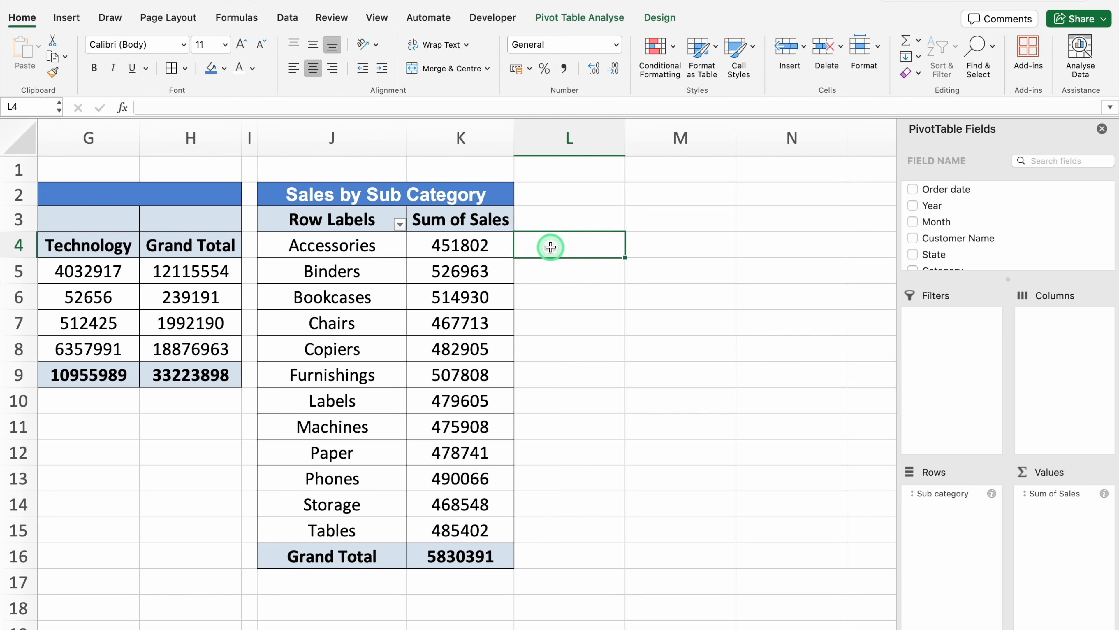
Sort the sub categories by Sum of Sales from largest to smallest and left-align their names in J4:J15
left_click(465, 245)
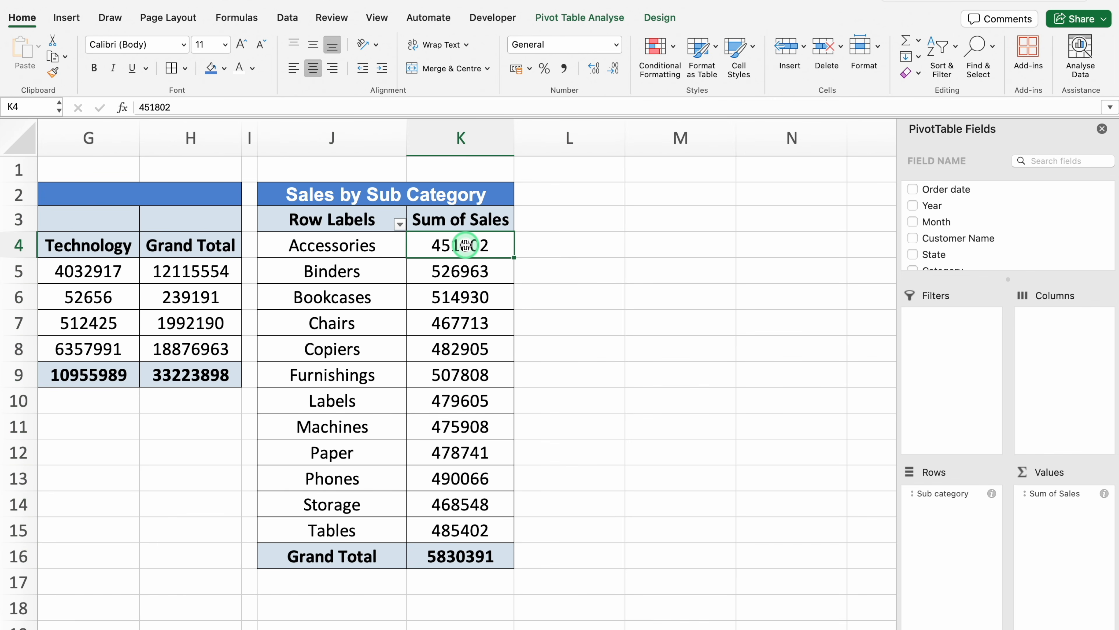
right_click(465, 245)
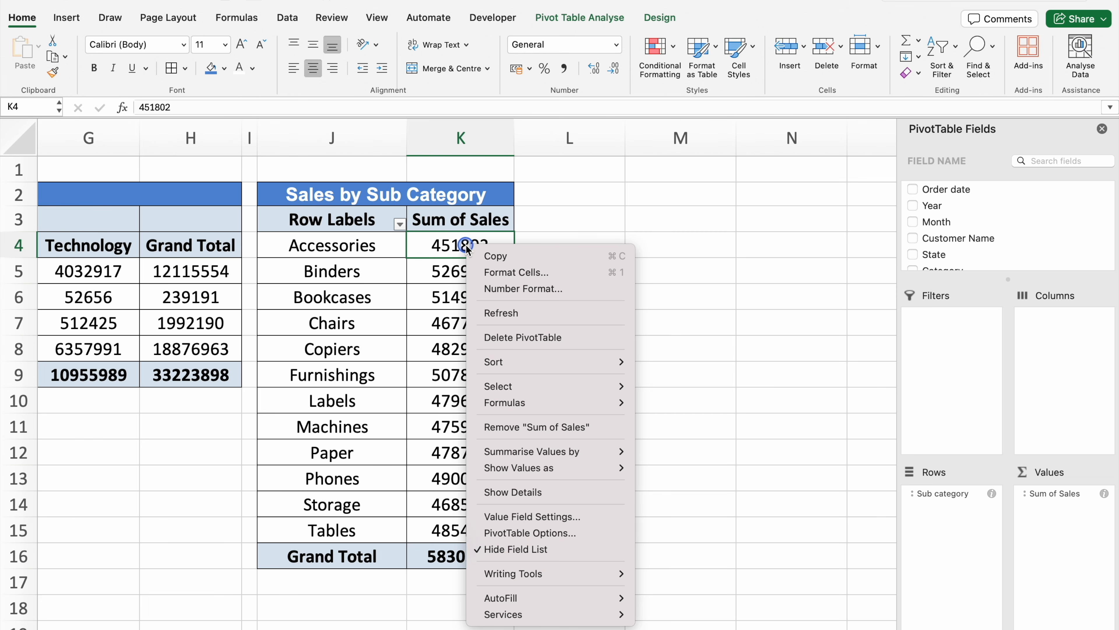
mouse_move(494, 360)
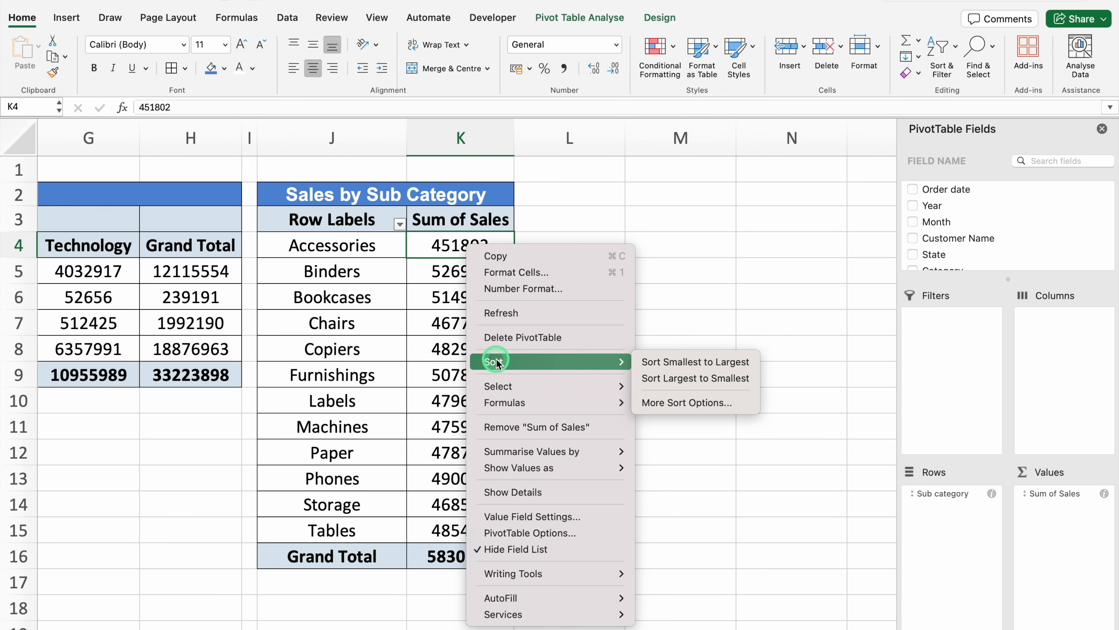
left_click(685, 378)
left_click_drag(362, 245, 363, 531)
left_click(294, 68)
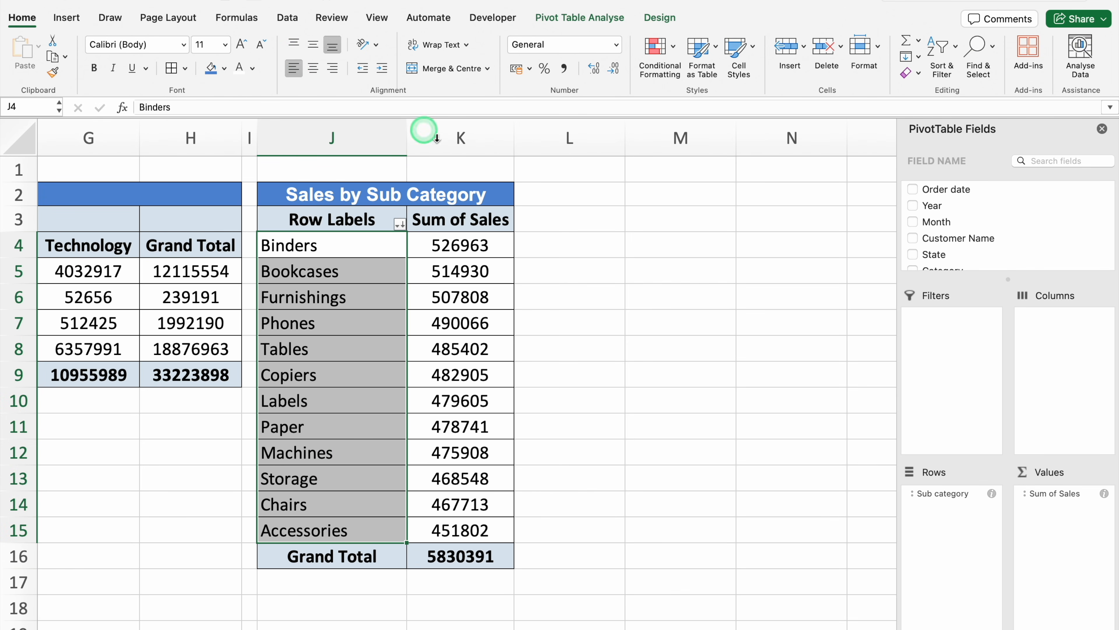
Narrow column L as a spacer and close the PivotTable field list
left_click_drag(622, 137, 525, 145)
left_click(788, 152)
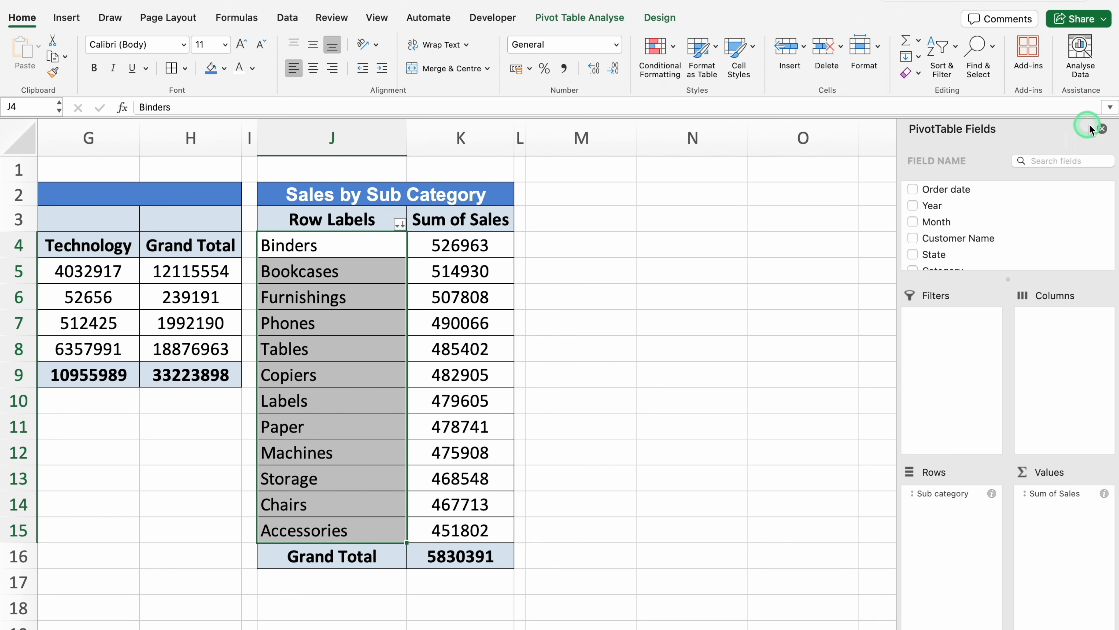
left_click(1103, 130)
Copy the "Total Sales" heading cell B2 to M2
scroll(761, 462, "left", 10)
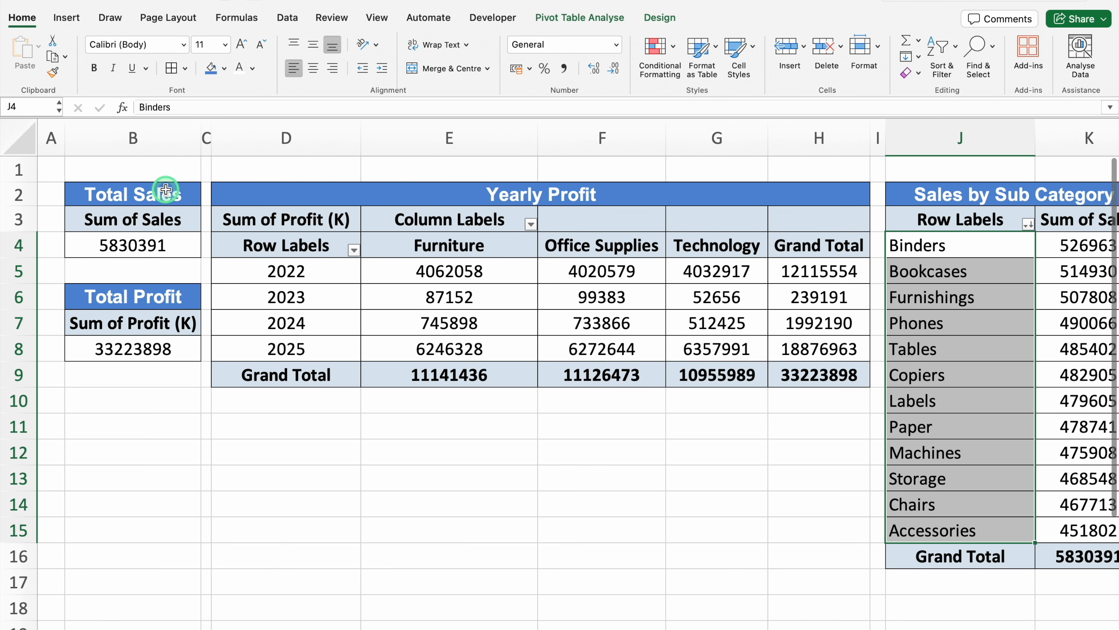
left_click(165, 189)
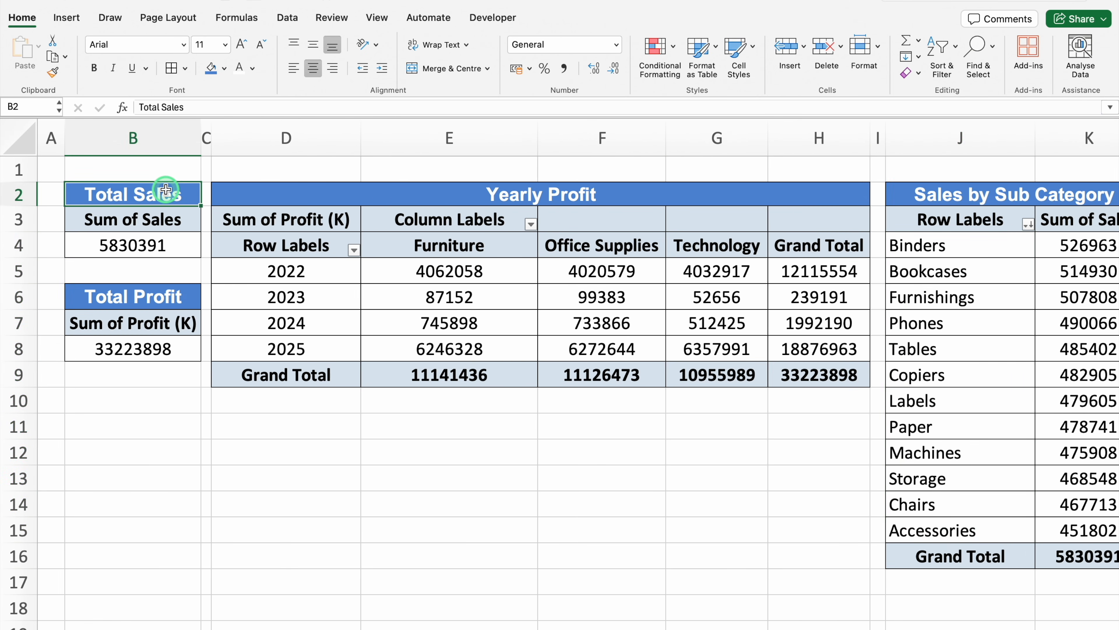
key("ctrl+c")
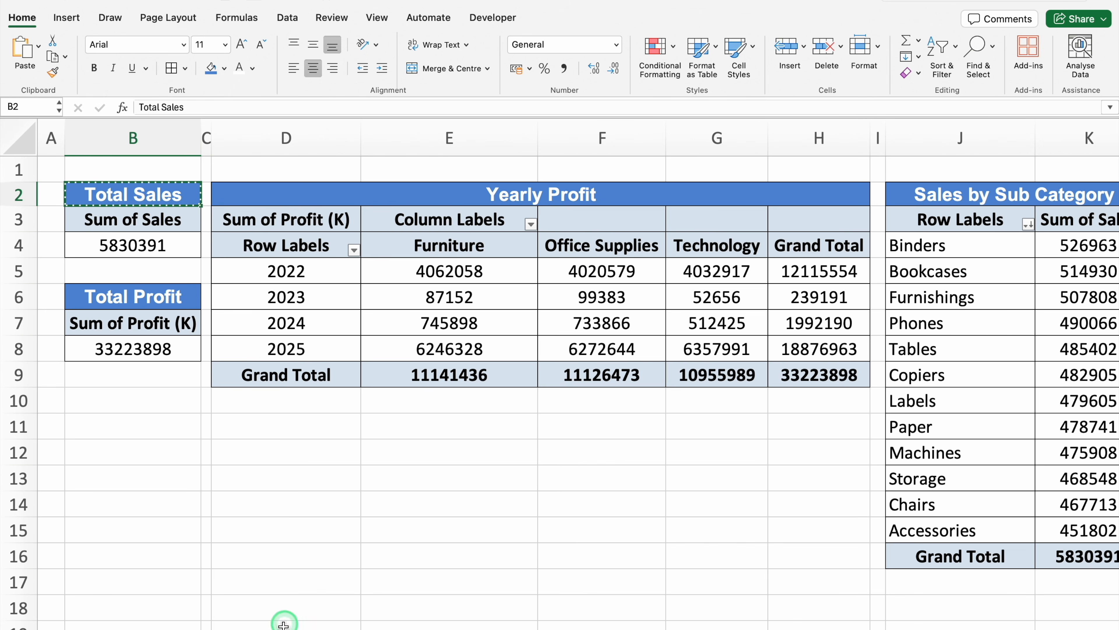
scroll(279, 626, "right", 3)
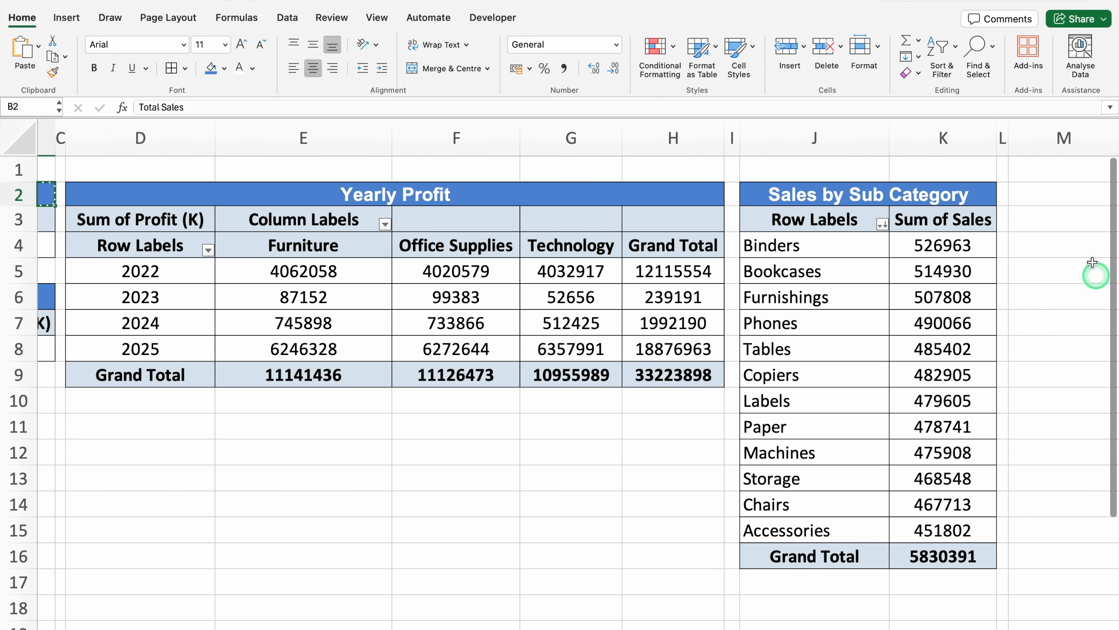
scroll(1092, 275, "right", 4)
left_click(581, 194)
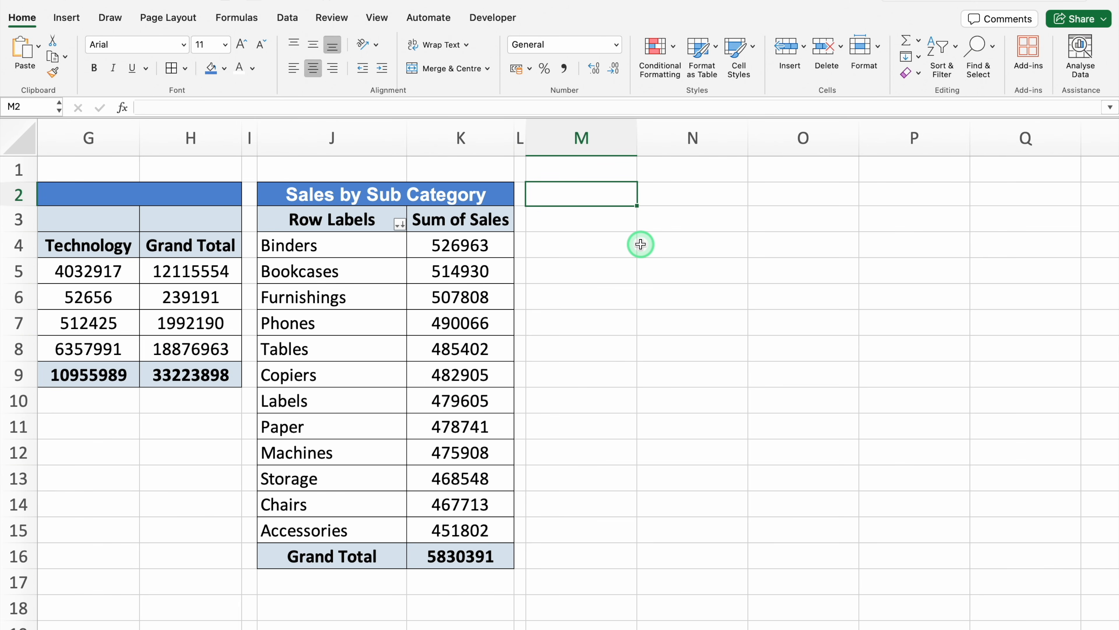
key("ctrl+v")
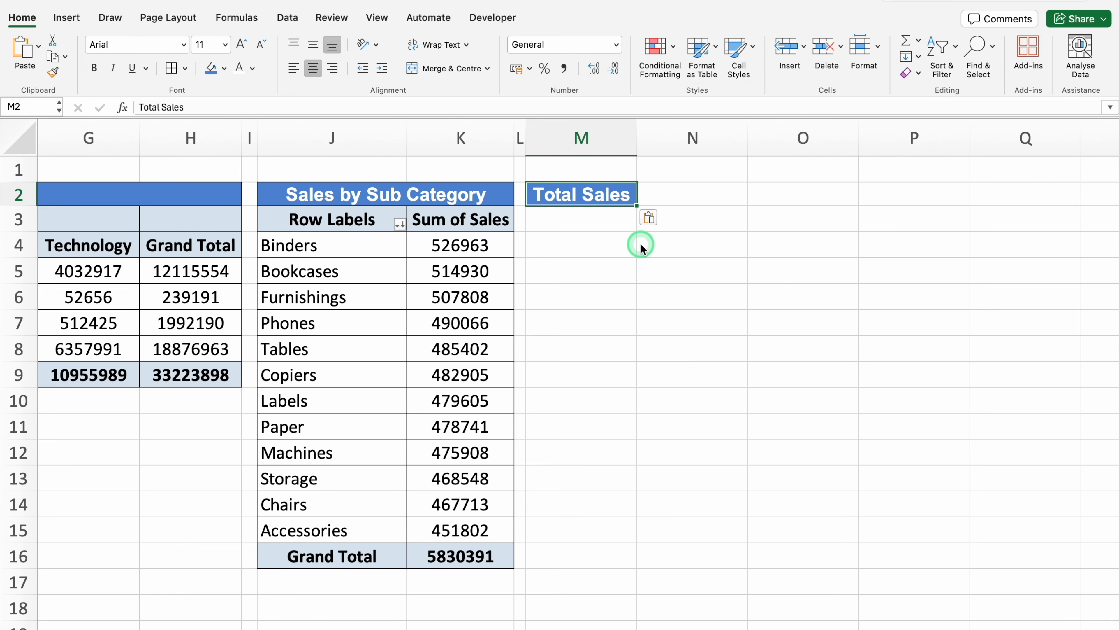
Extend the heading format from M2 to N2 and enter "Category" in M2 and "Sales" in N2
left_click_drag(637, 206, 705, 202)
mouse_move(629, 200)
left_mouse_down()
mouse_move(607, 195)
mouse_move(634, 212)
left_mouse_up()
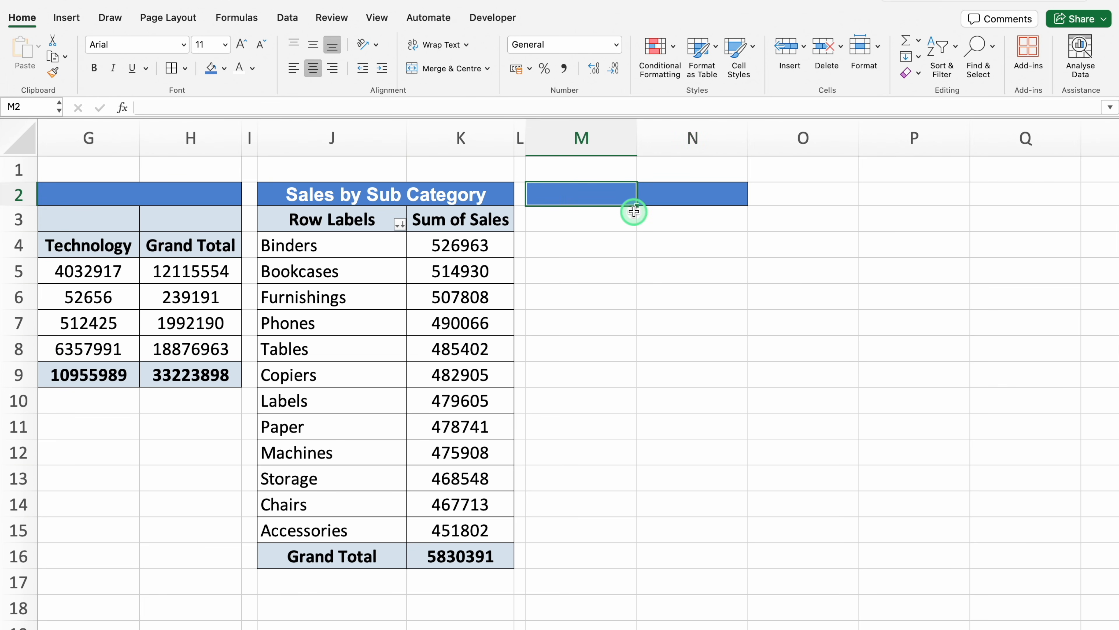
type("Category")
key("Tab")
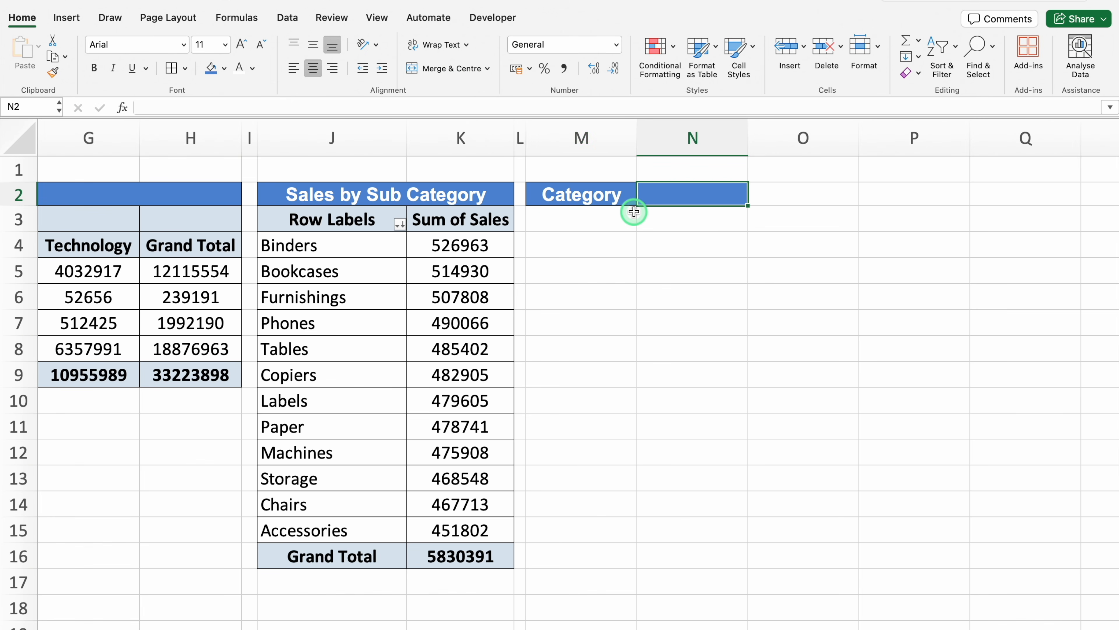
type("Sales")
key("Return")
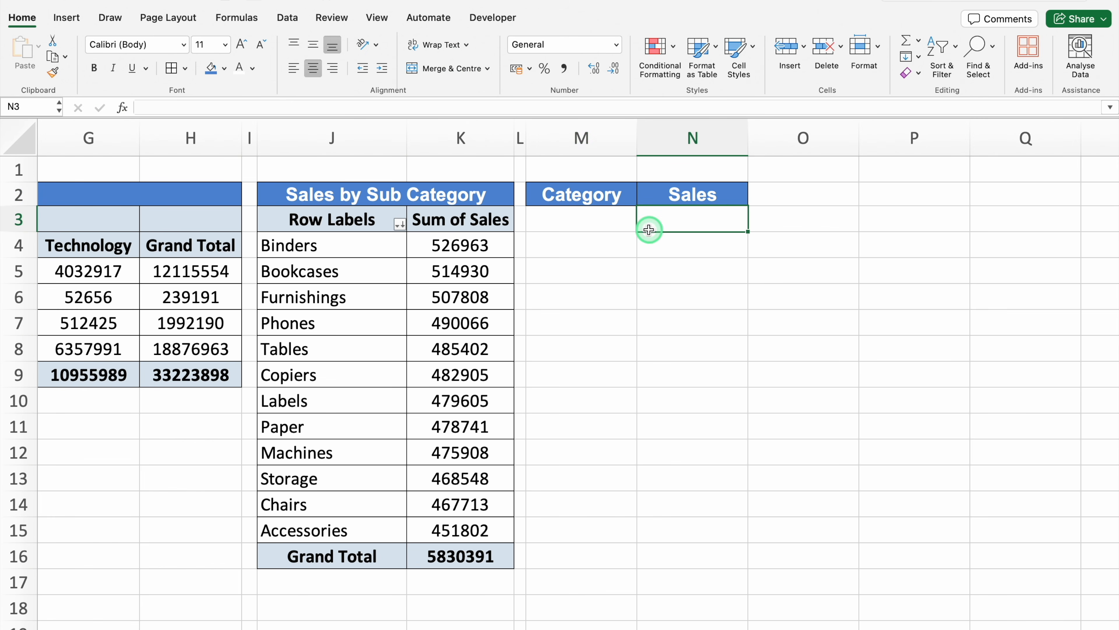
Link cell M3 to the first sub category name in J4 with a formula
left_click(599, 222)
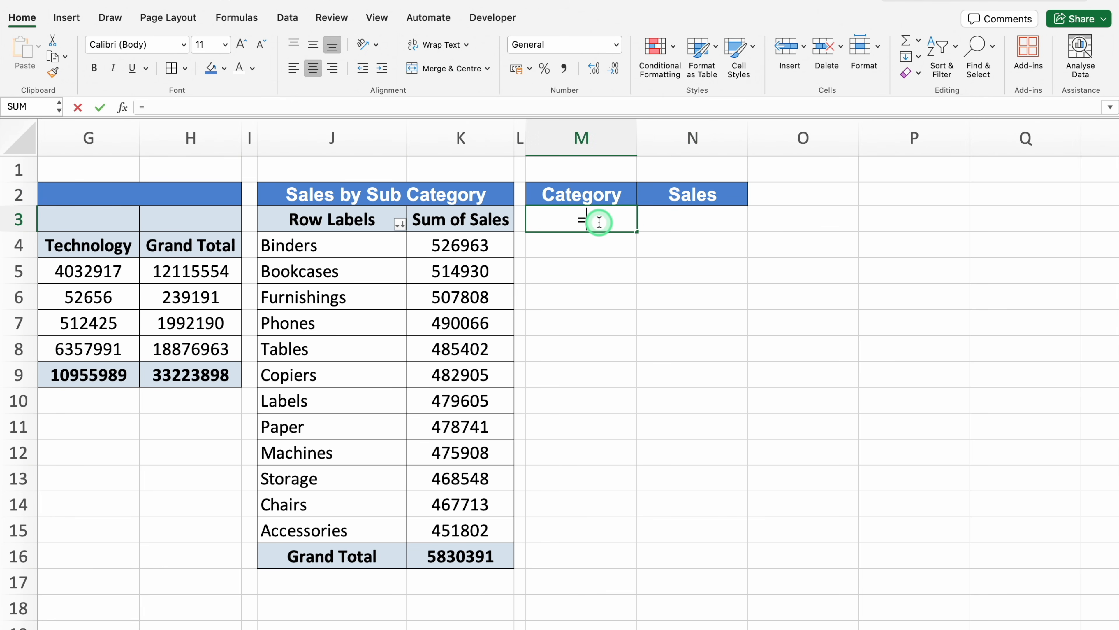
left_click(355, 247)
key("Return")
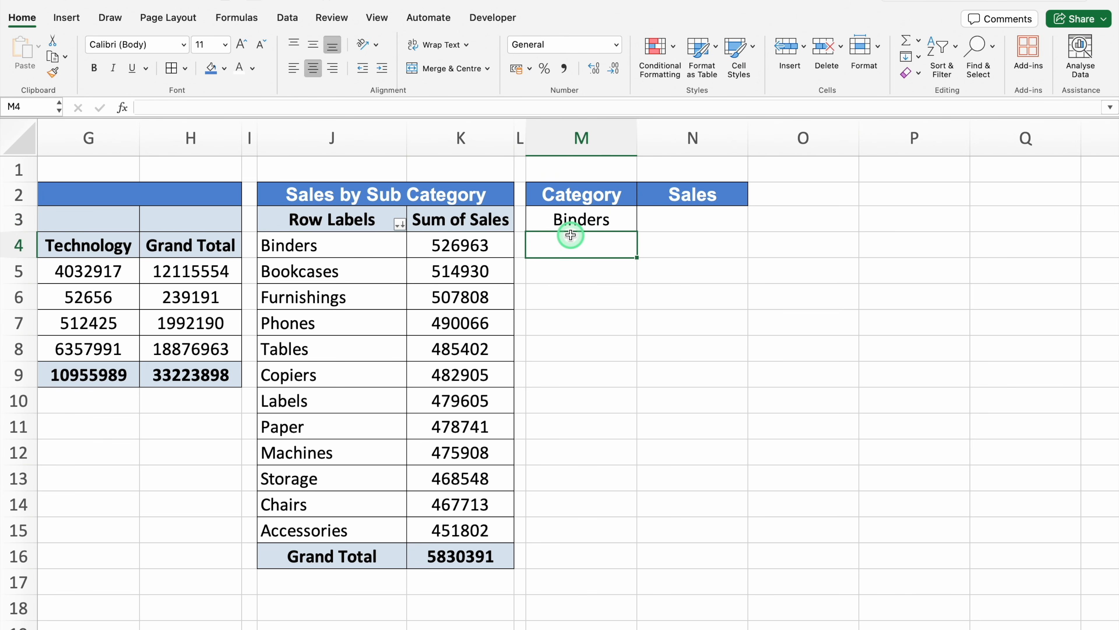
Enter =GETPIVOTDATA("Sales",$J$3,"Sub Category",M3) in N3 to retrieve the sales of the sub category in M3
left_click(679, 217)
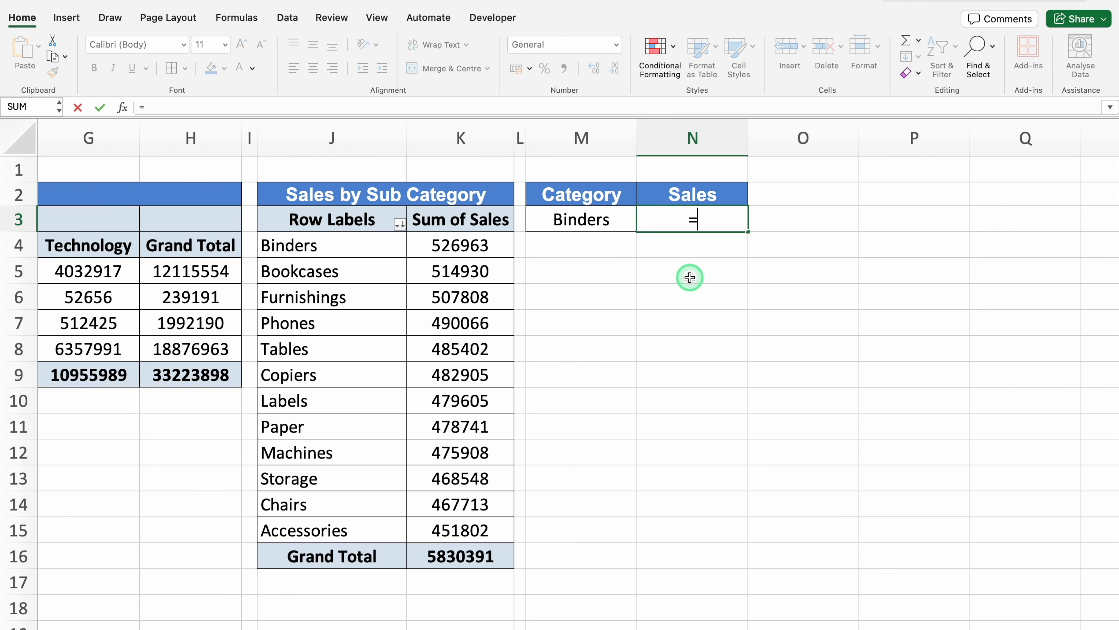
type("=GET")
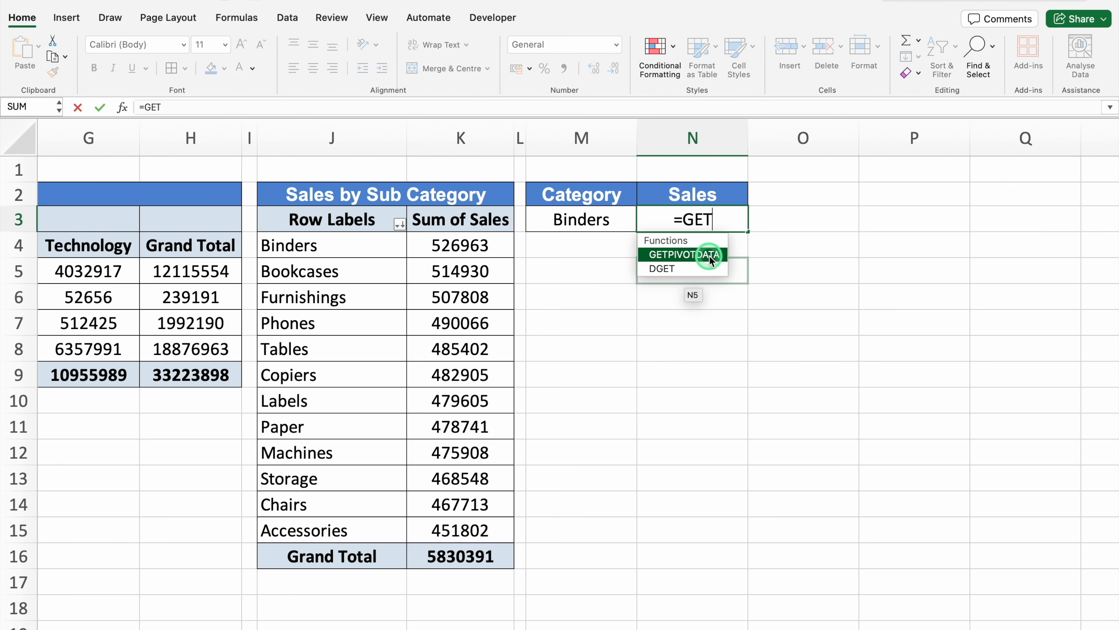
double_click(709, 255)
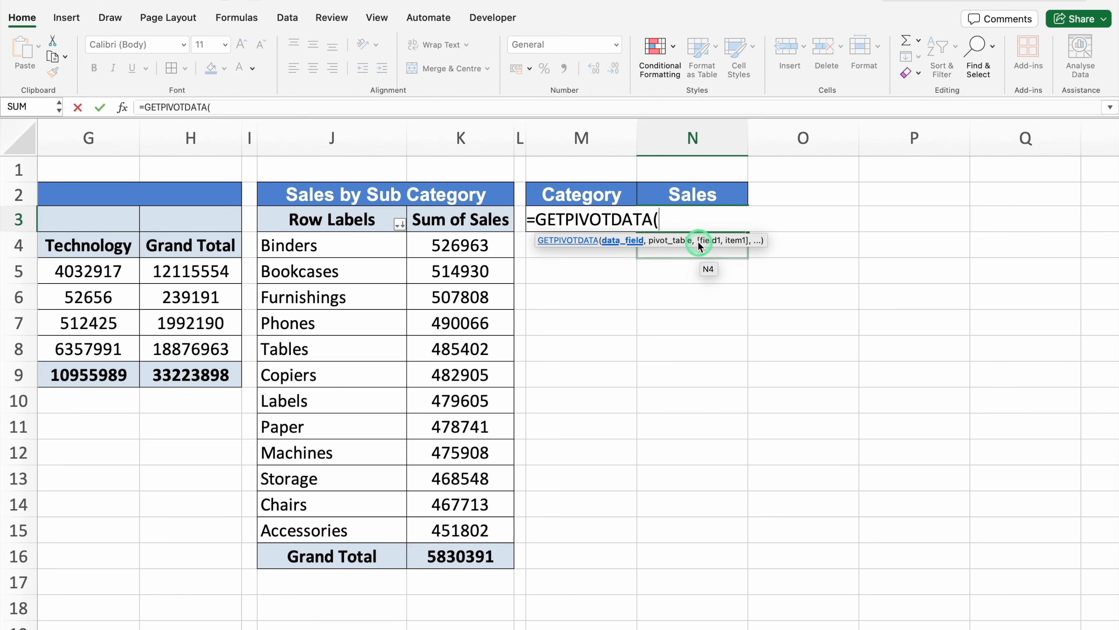
left_click_drag(699, 246, 687, 291)
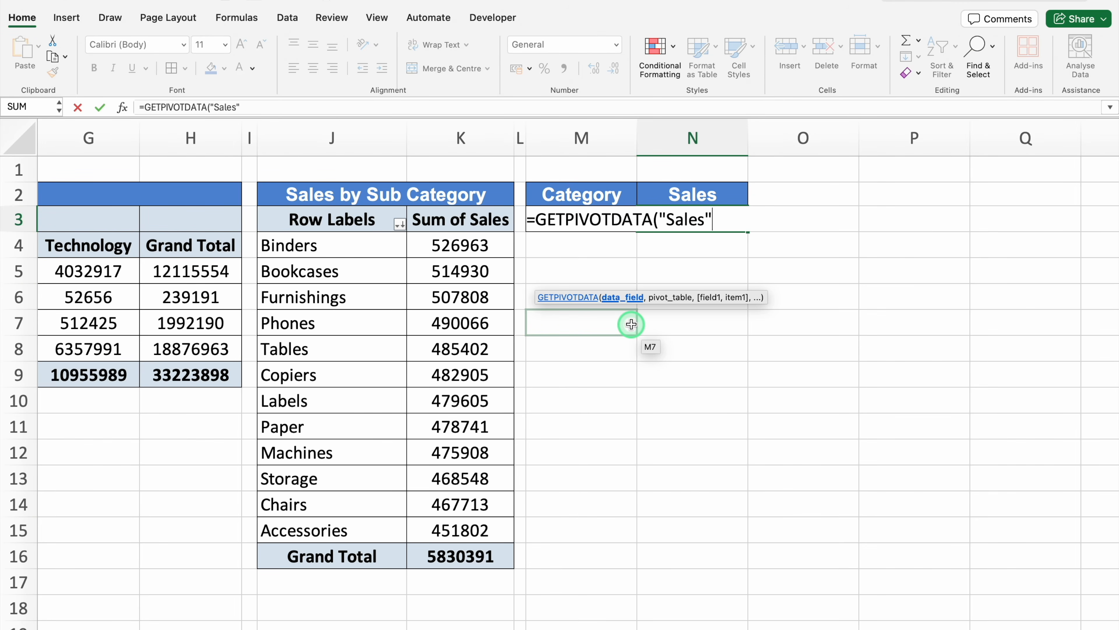
type(",")
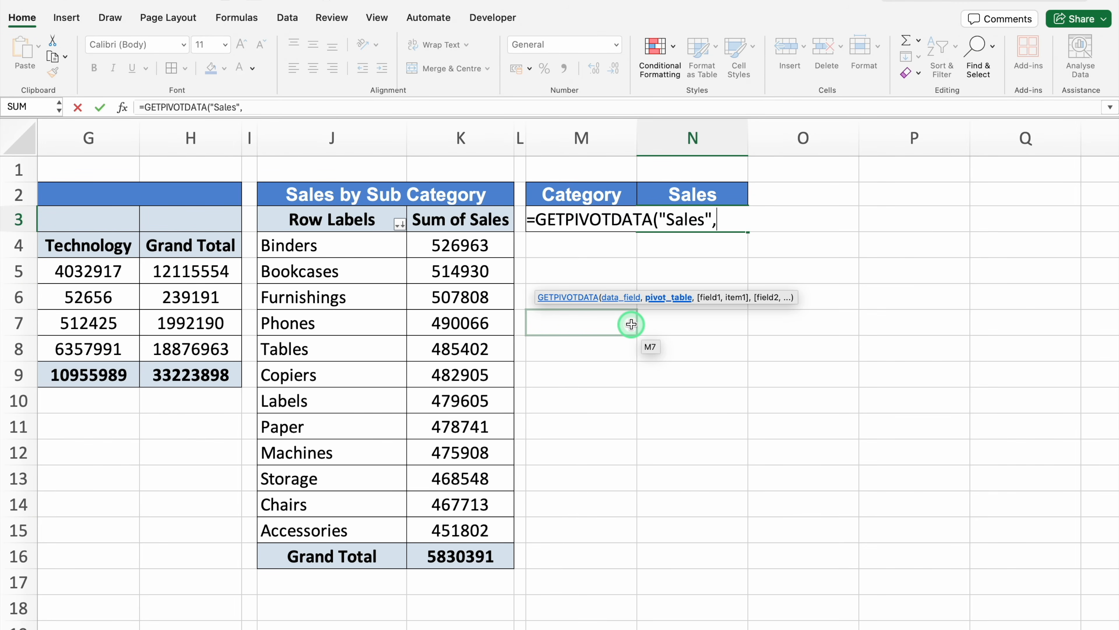
left_click(344, 220)
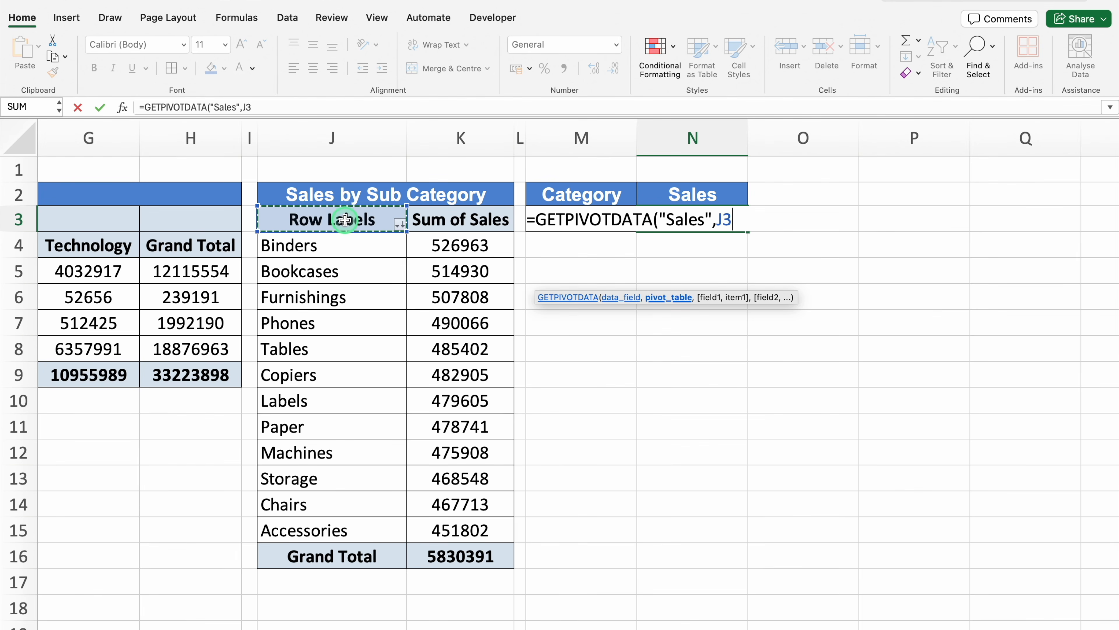
key("F4")
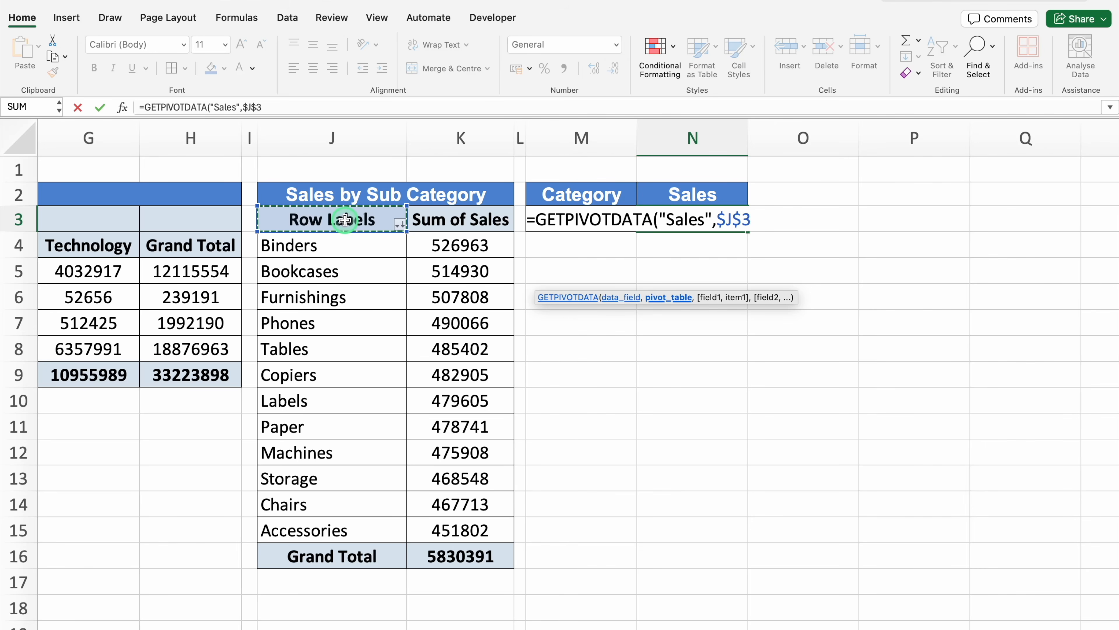
type(",")
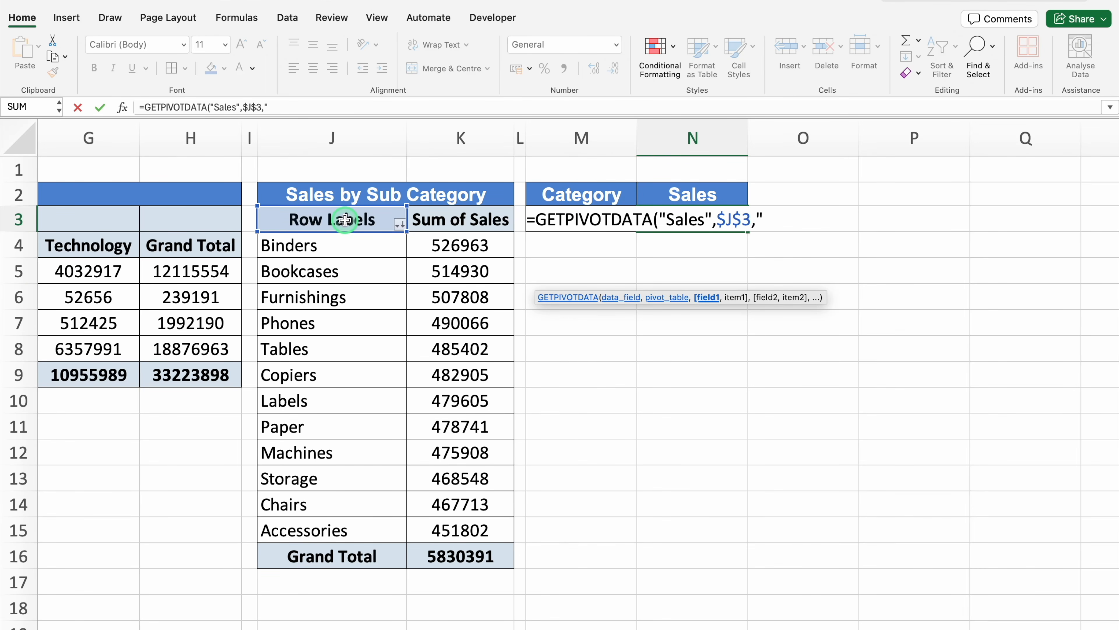
type("\"Sub Category")
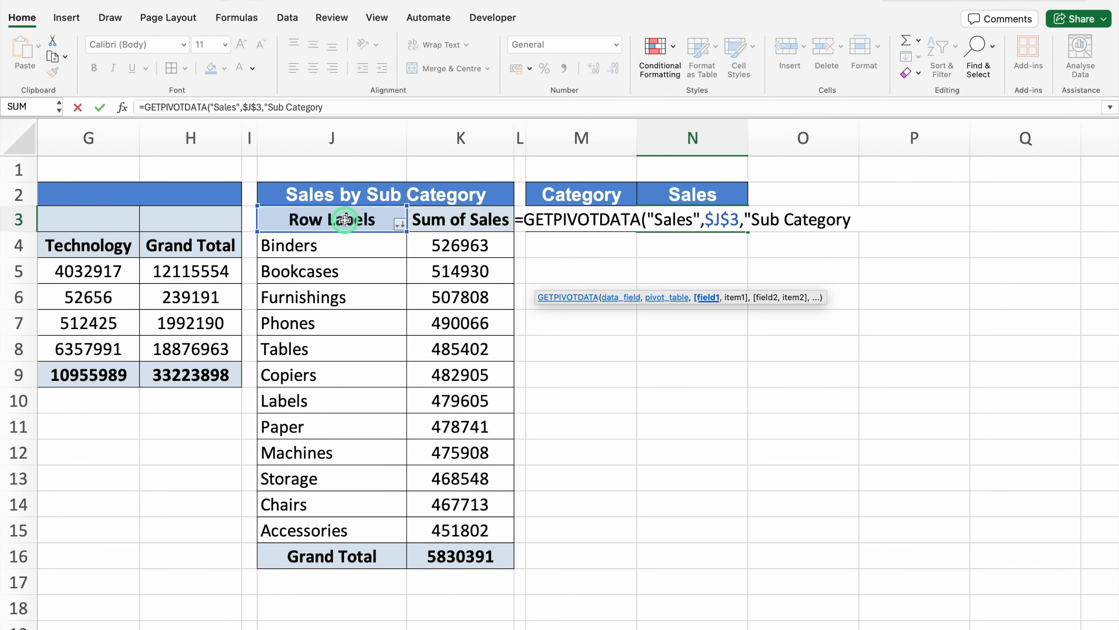
type("\",")
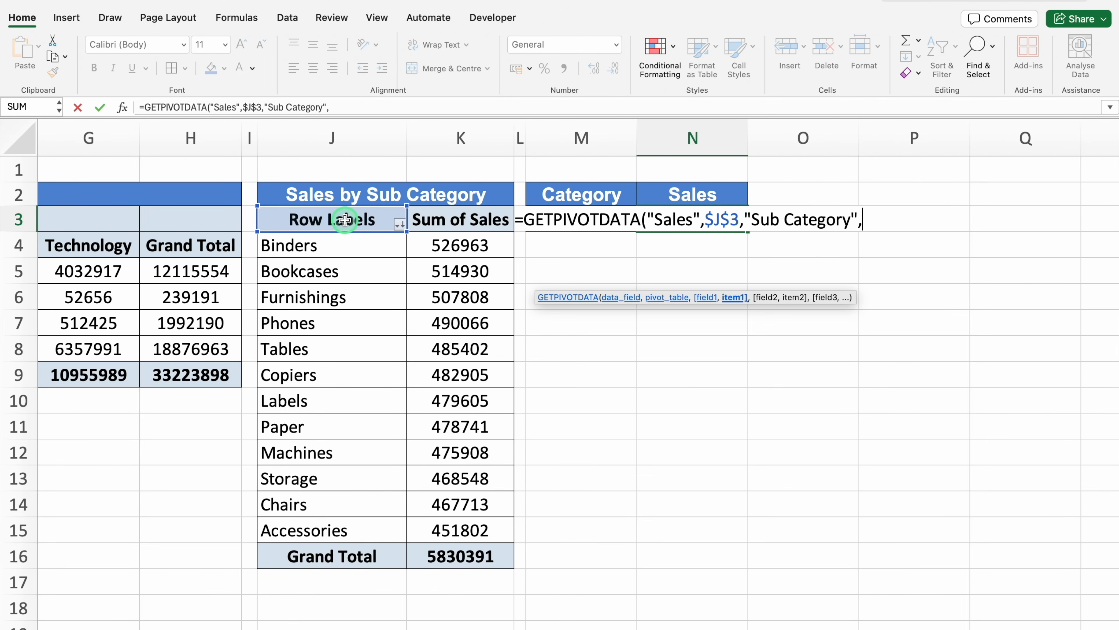
left_click(595, 196)
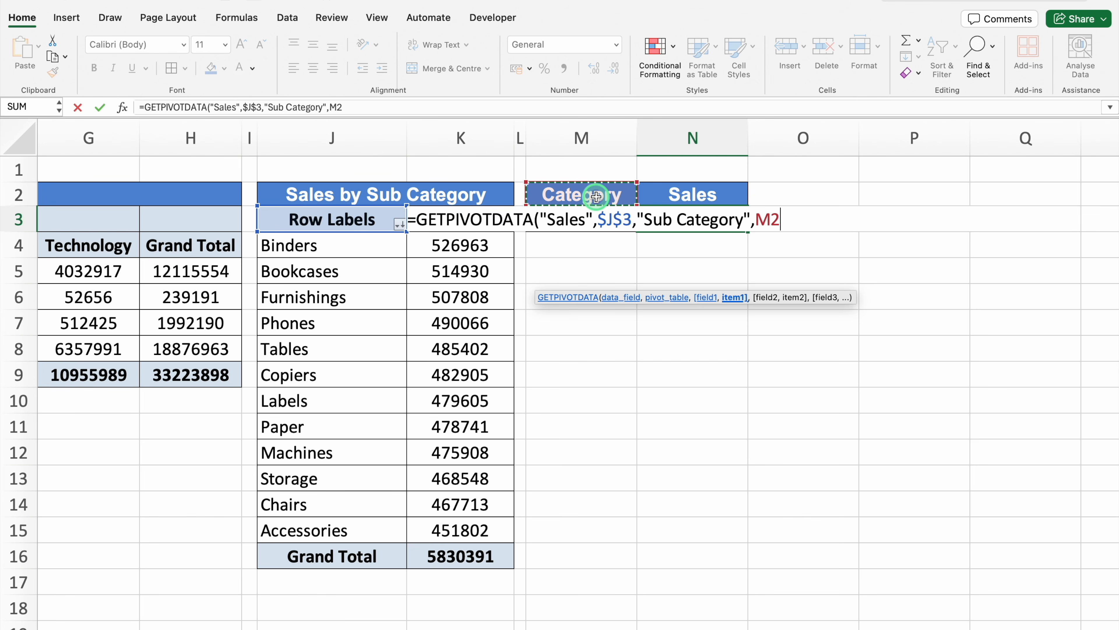
key("Down")
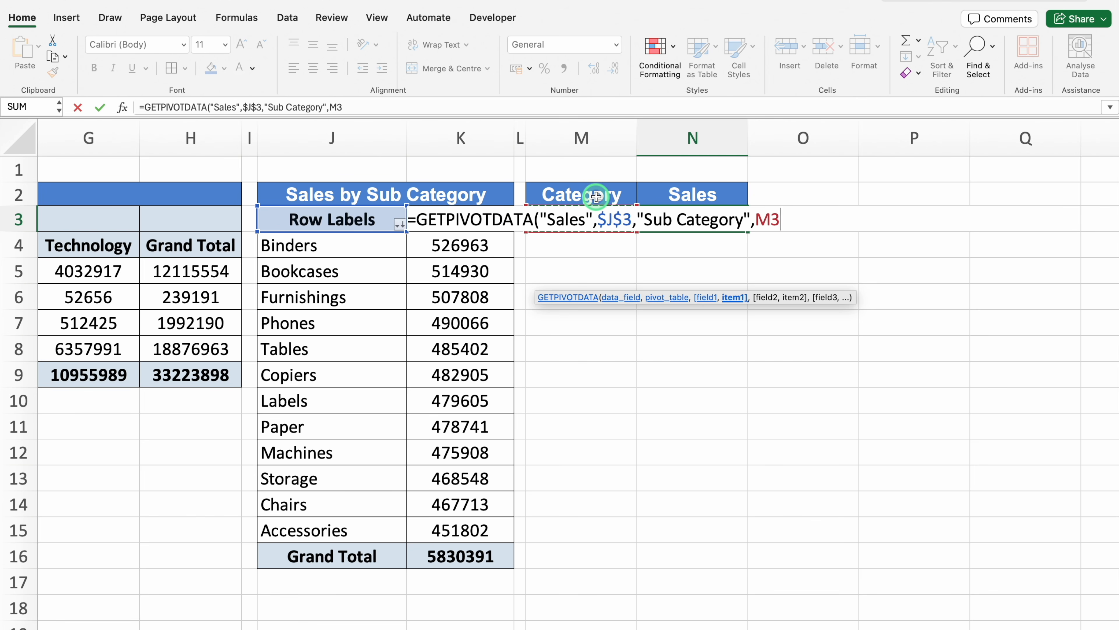
type(")")
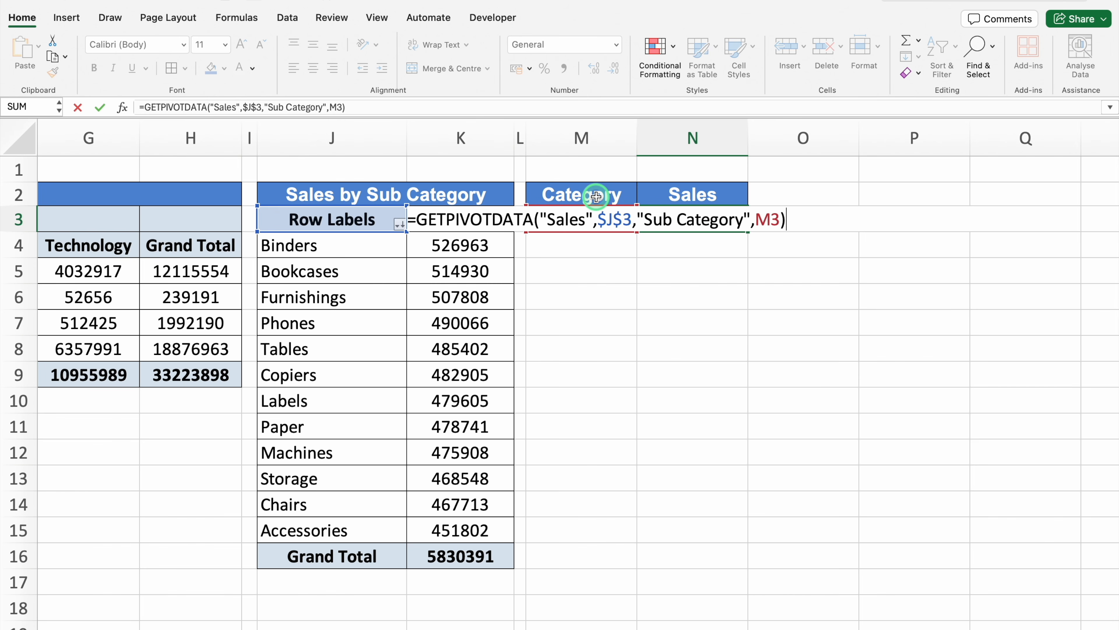
key("Return")
Fill the M3:N3 formulas down to row 14 and left-align the filled range
left_click(652, 217)
left_click_drag(631, 219, 674, 217)
left_click_drag(748, 231, 737, 506)
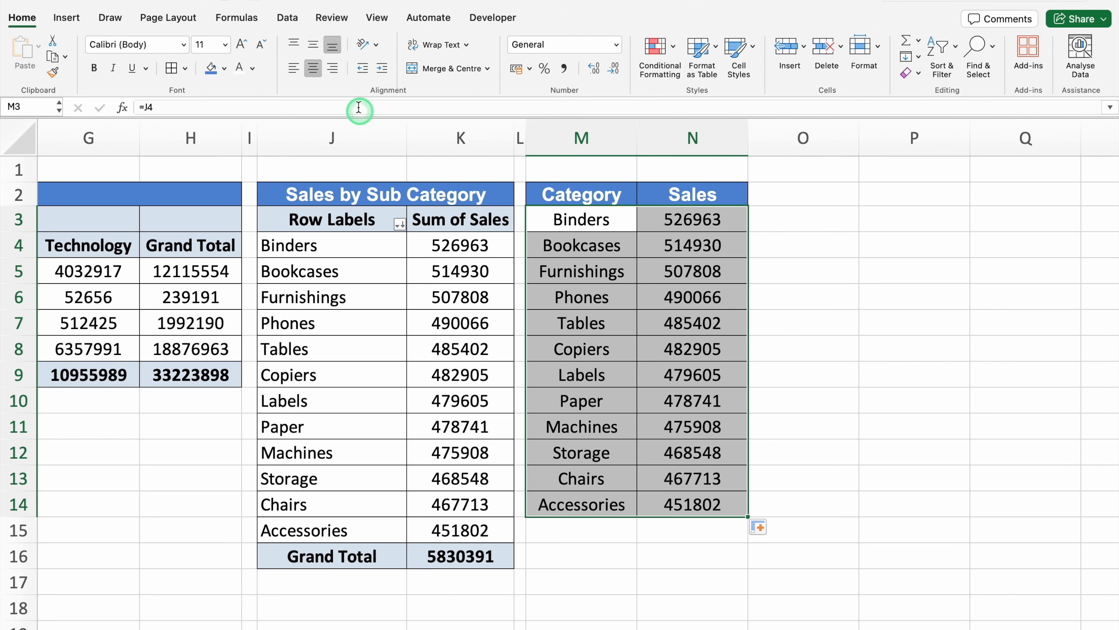
left_click(293, 68)
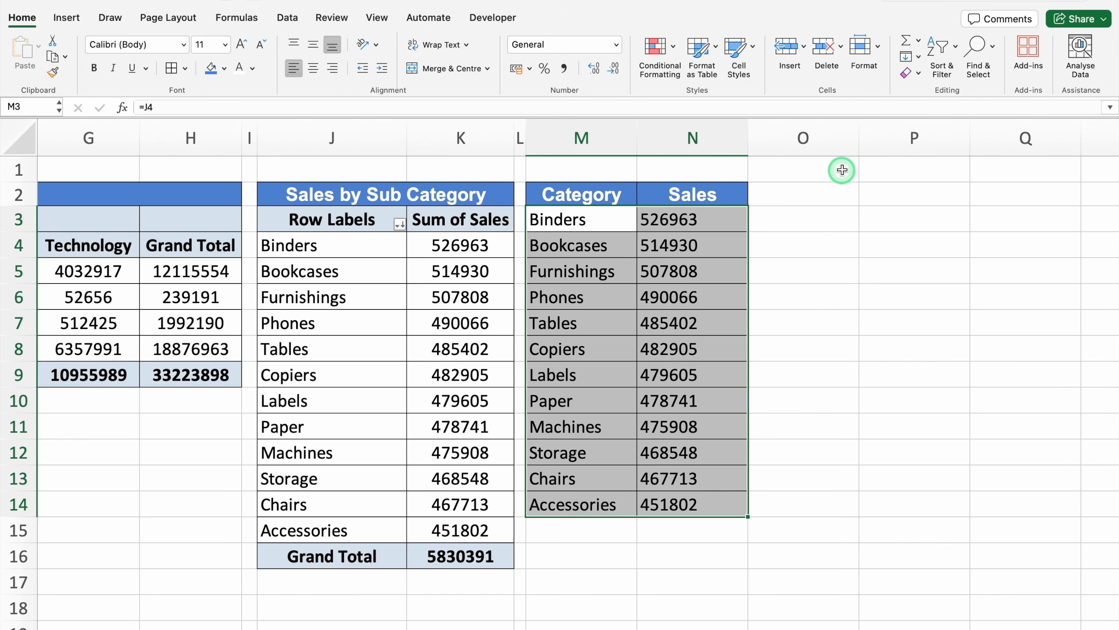
Narrow column O as a spacer and copy the "Category" and "Sales" headings from M2:N2 to P2:Q2
left_click_drag(859, 135, 762, 151)
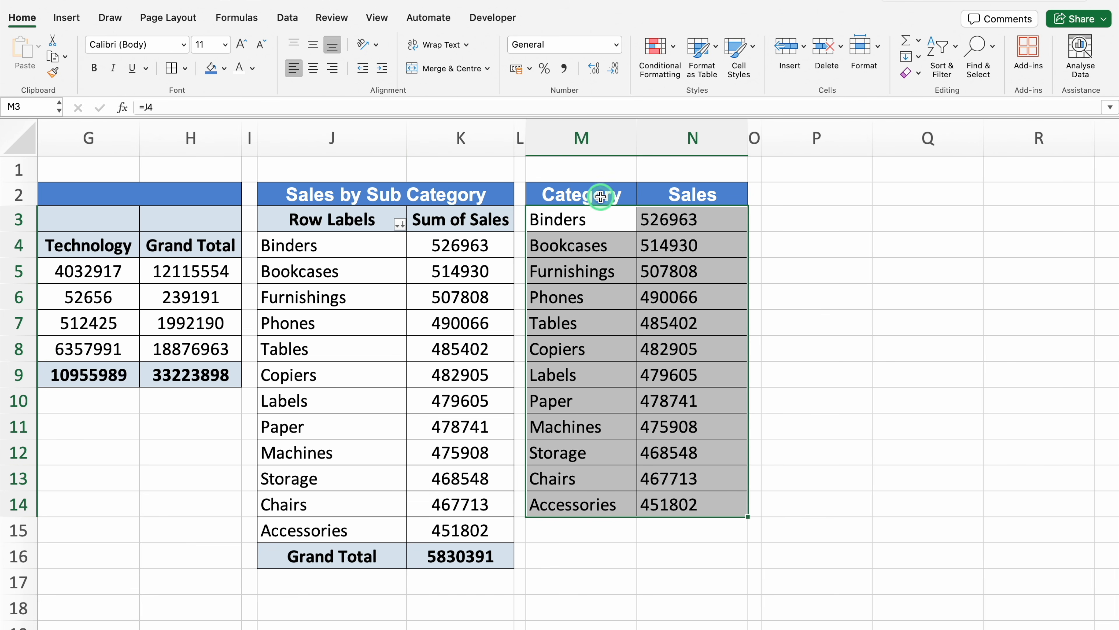
left_click_drag(586, 194, 693, 195)
key("cmd+c")
left_click(801, 192)
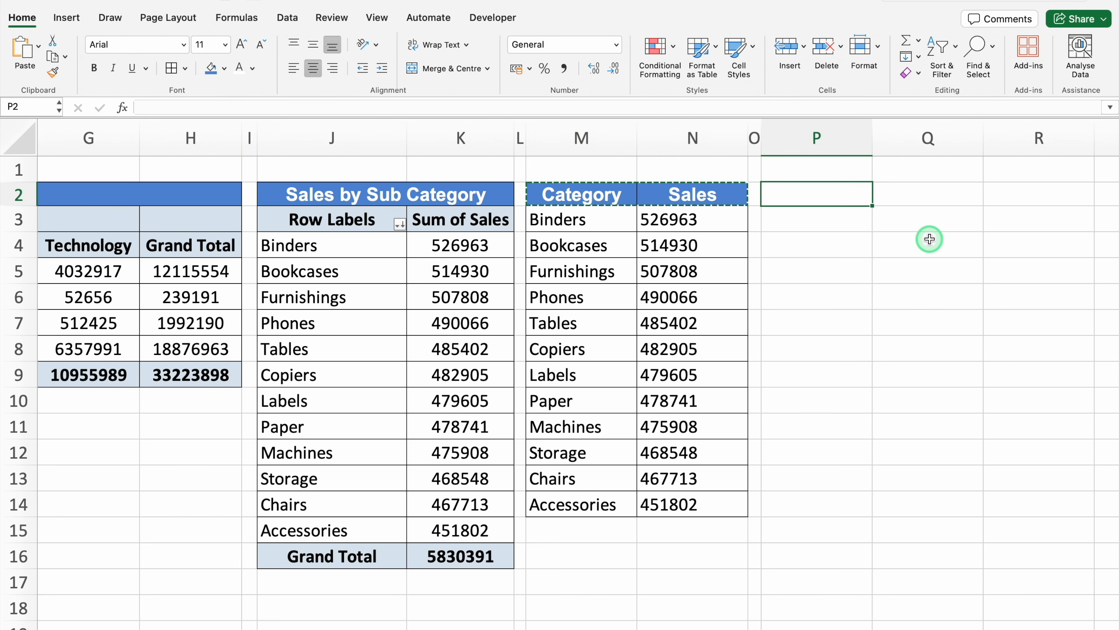
key("cmd+v")
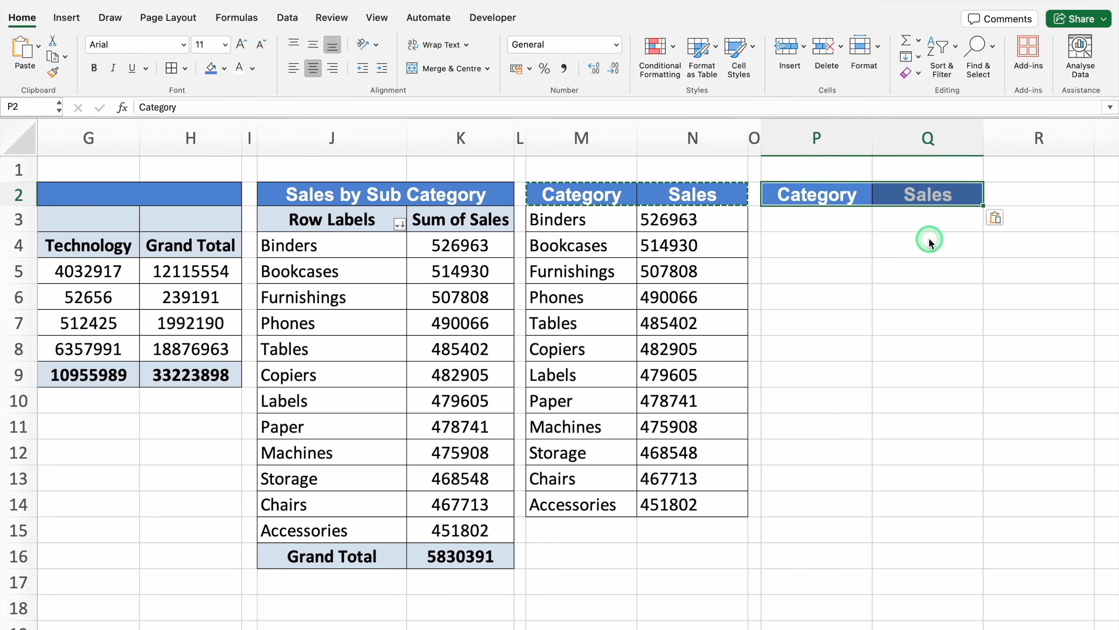
Change the headings in P2 and Q2 to "Year" and "Customer Name" and widen column Q to fit
type("Year")
key("Tab")
type("Customer Name")
left_click(925, 245)
left_click_drag(983, 134, 1029, 133)
left_click(825, 221)
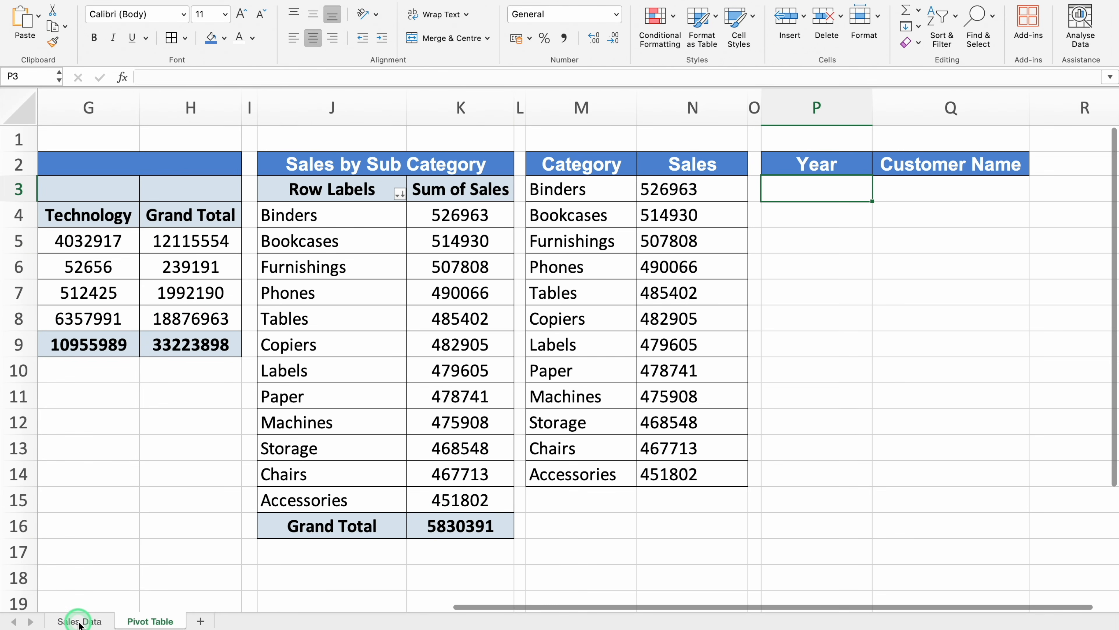
Copy the complete Year and Customer Name columns, including their headings, from the Sales Data sheet
left_click(79, 621)
left_click(148, 139)
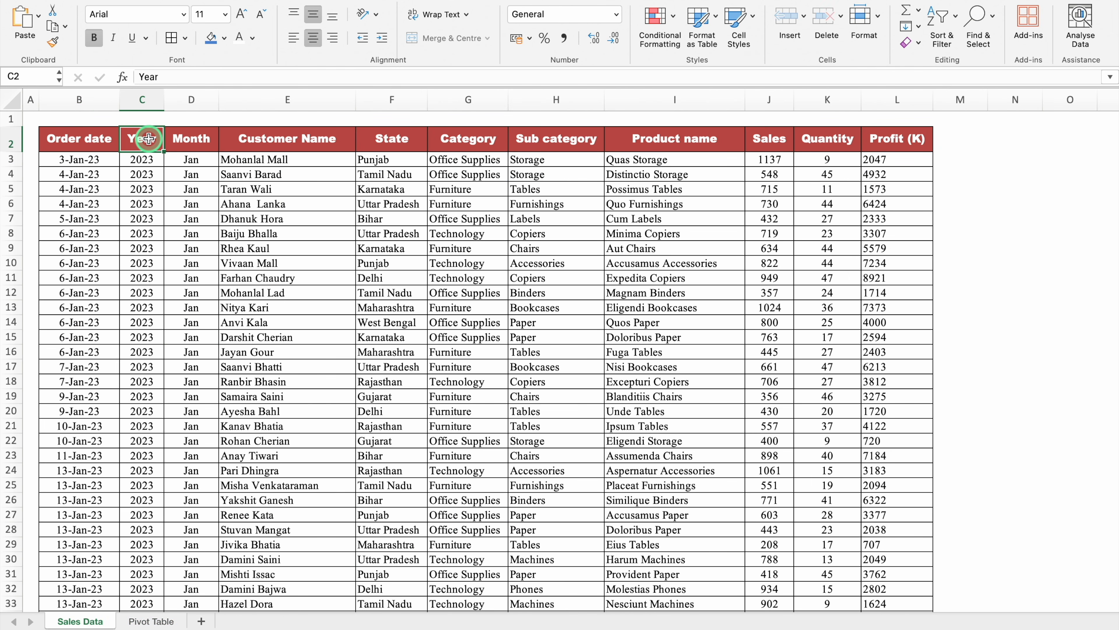
key("ctrl+shift+Down")
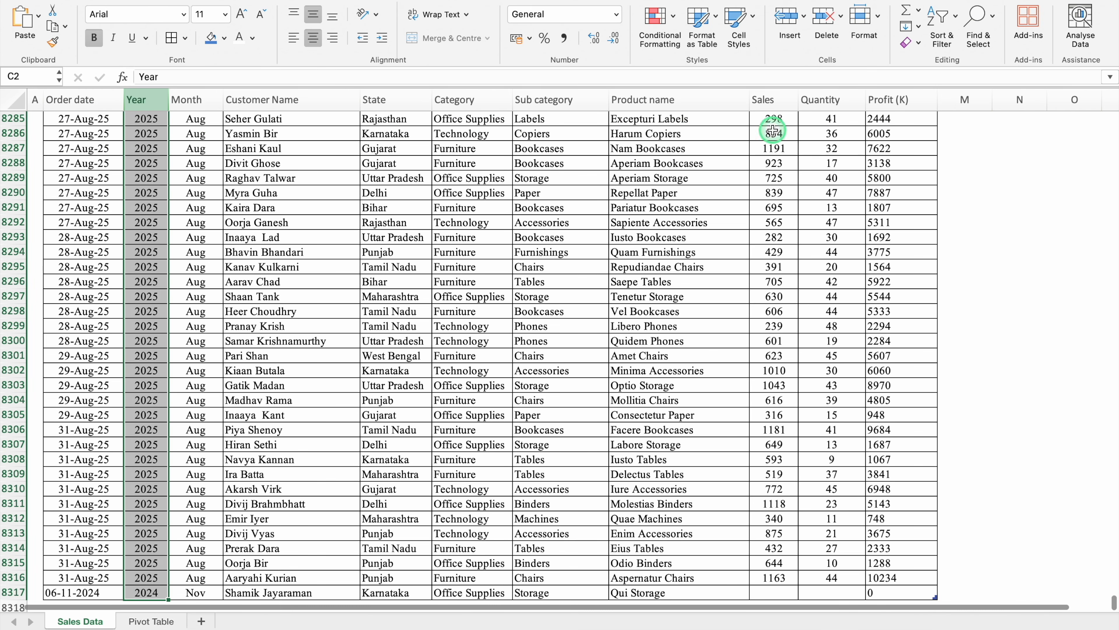
left_click_drag(1113, 603, 1113, 115)
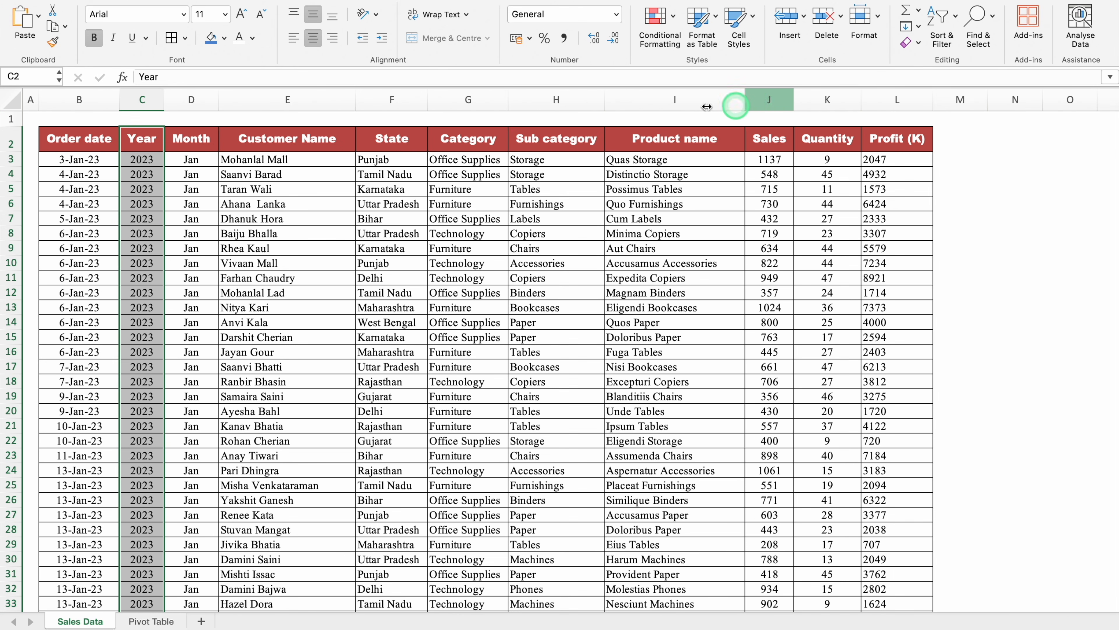
left_click(311, 141)
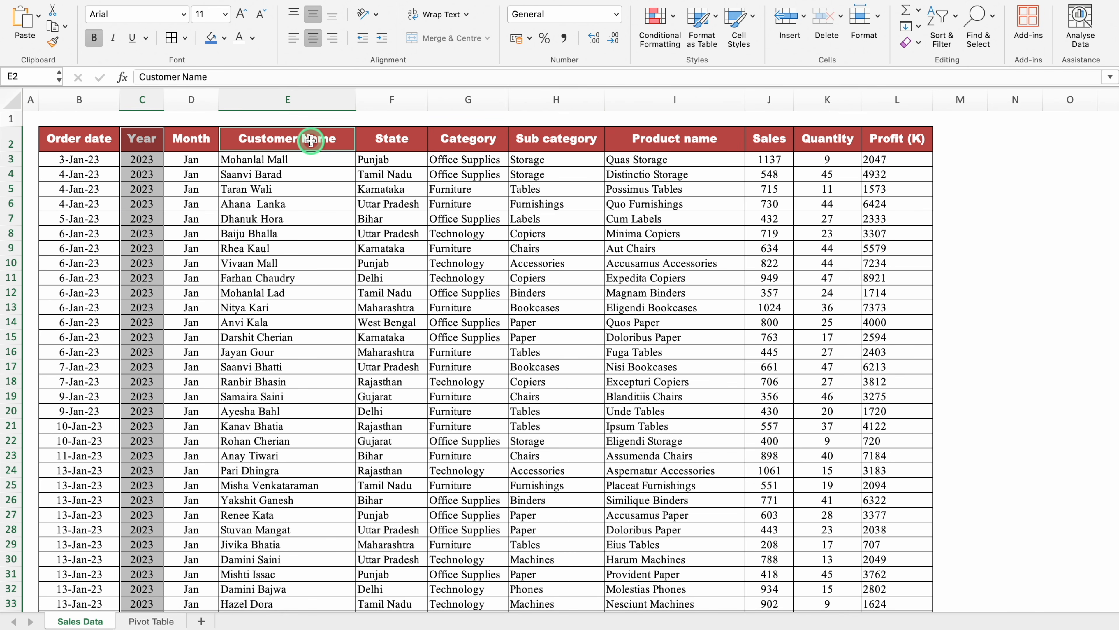
key("super+shift+Down")
left_click_drag(1115, 594, 1112, 84)
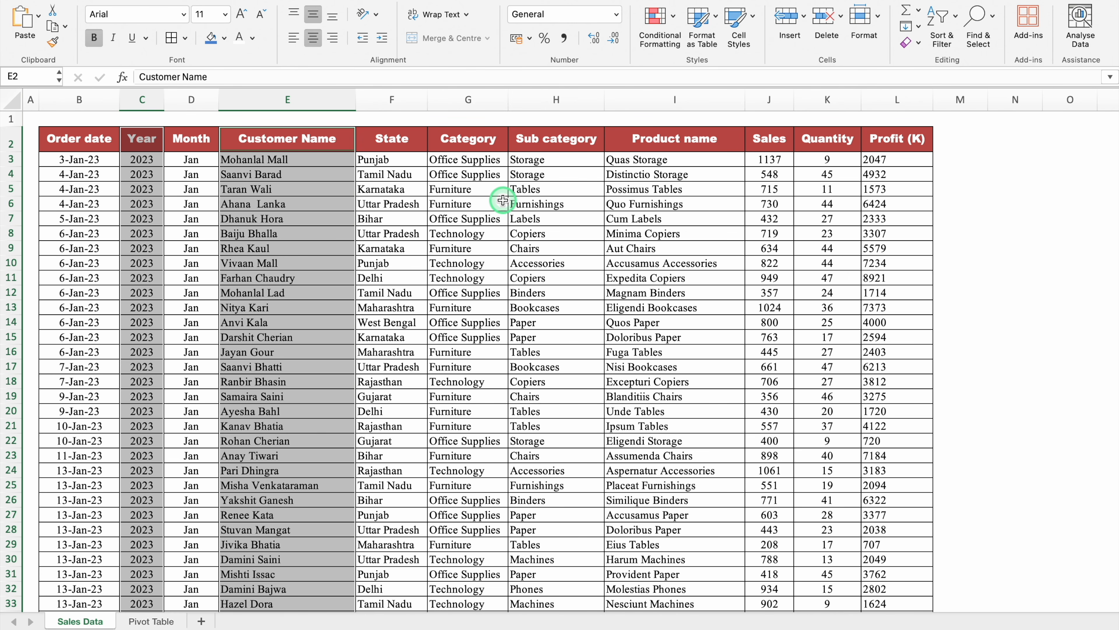
key("super+c")
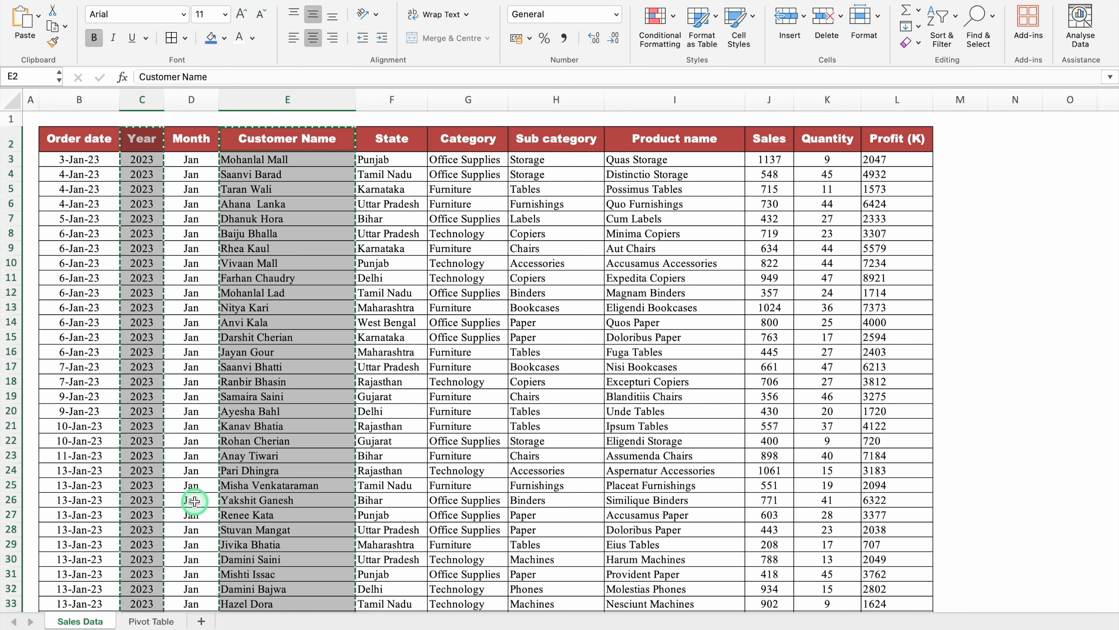
Paste the copied columns as values only at P2 on the Pivot Table sheet
left_click(155, 620)
left_click(826, 182)
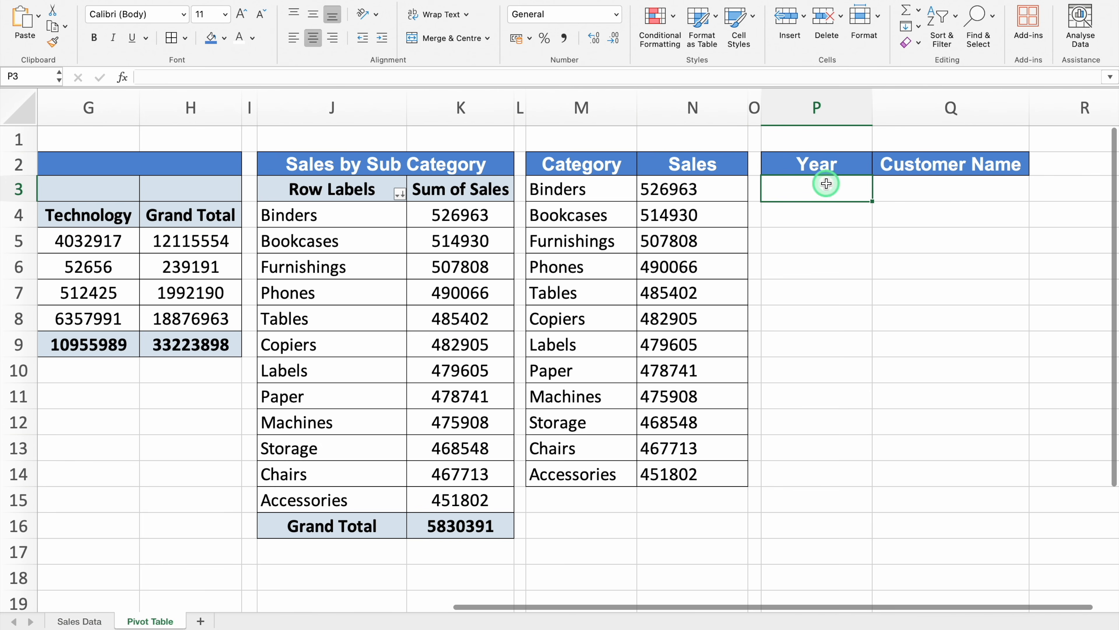
left_click(837, 165)
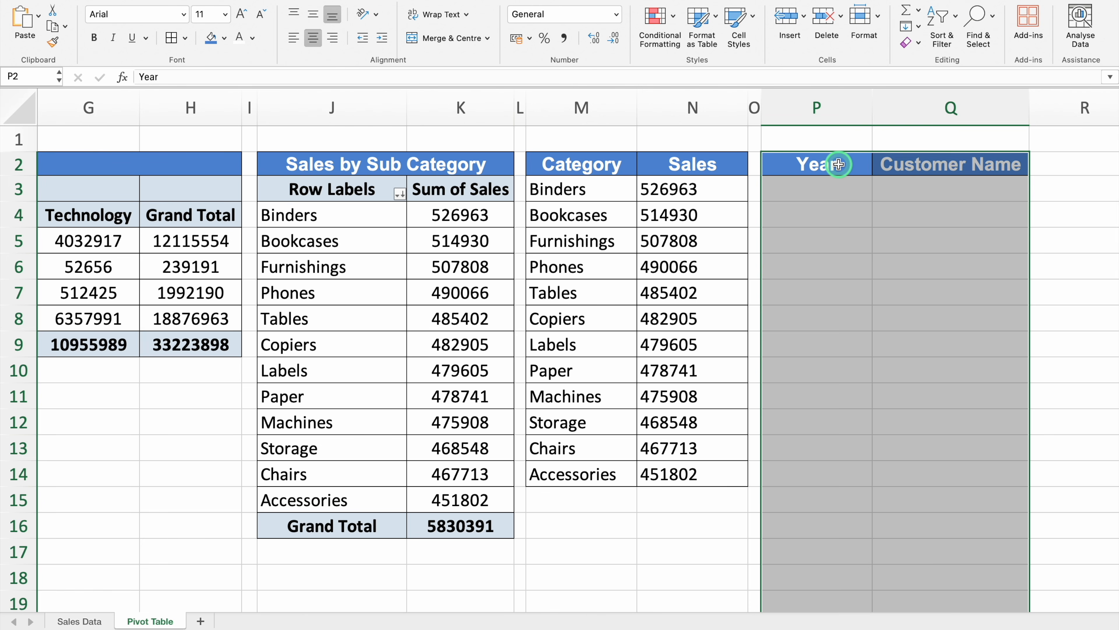
right_click(838, 165)
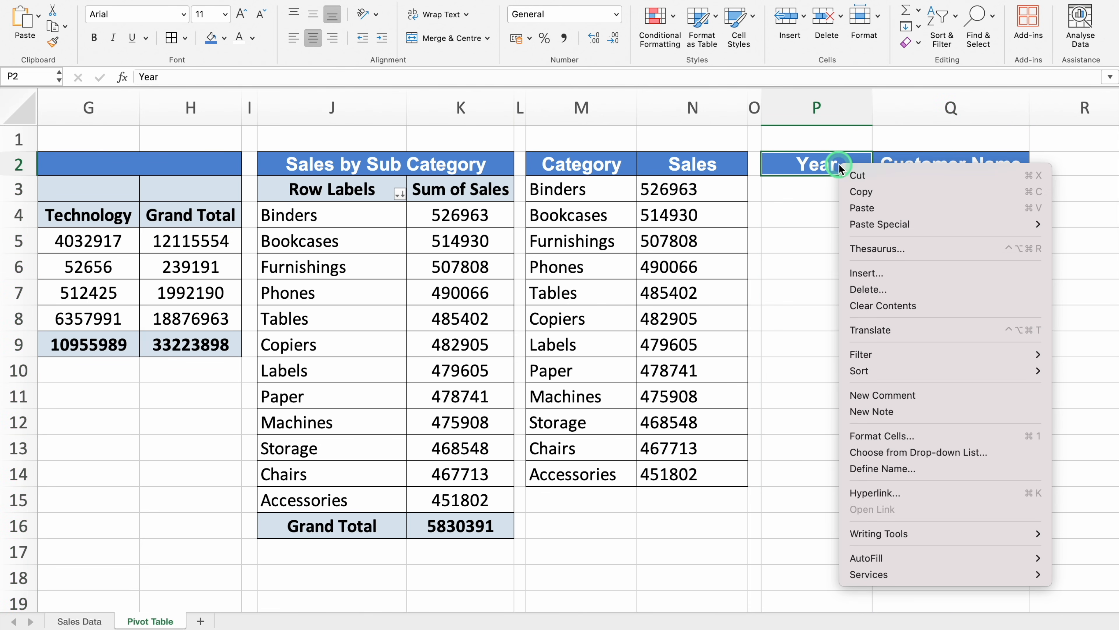
left_click(914, 224)
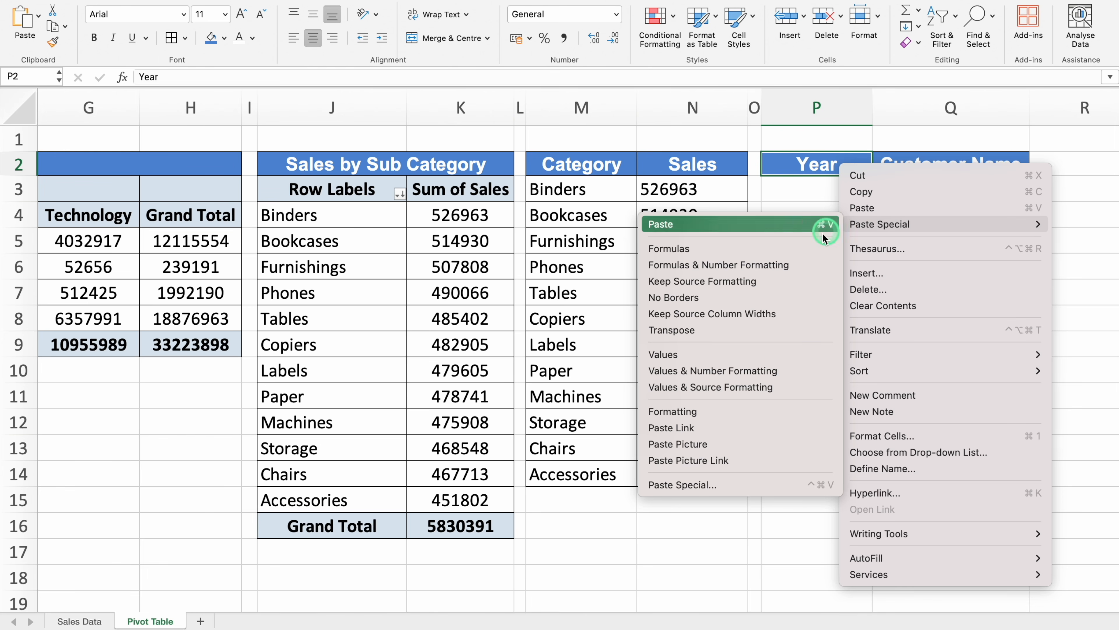
left_click(737, 354)
Left-align column Q and centre its "Customer Name" heading in Q2
left_click(943, 106)
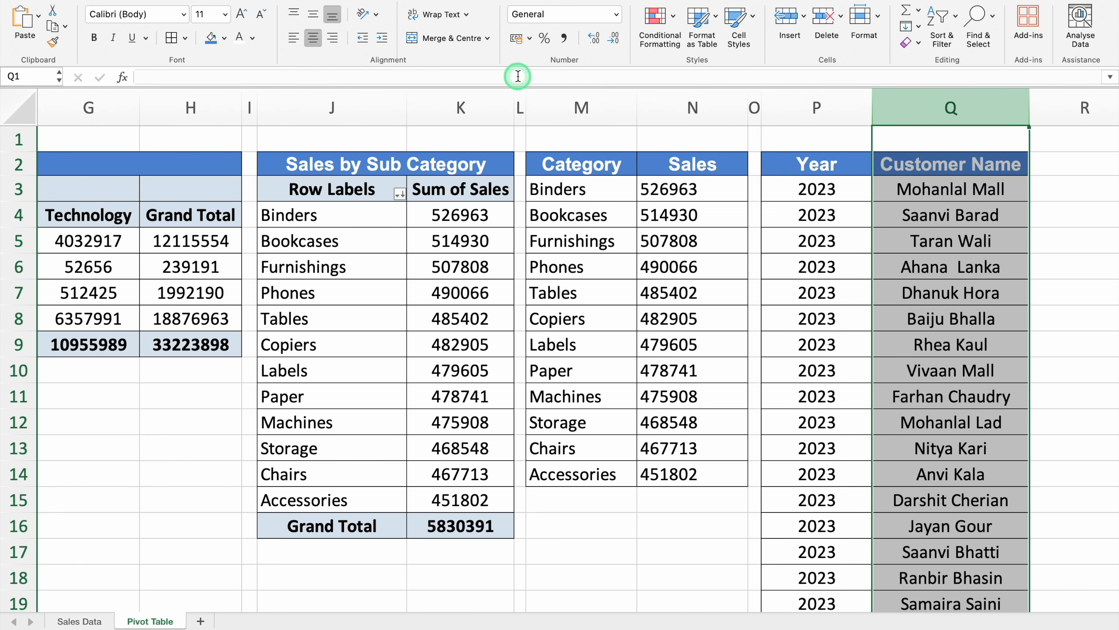
left_click(293, 38)
left_click(935, 163)
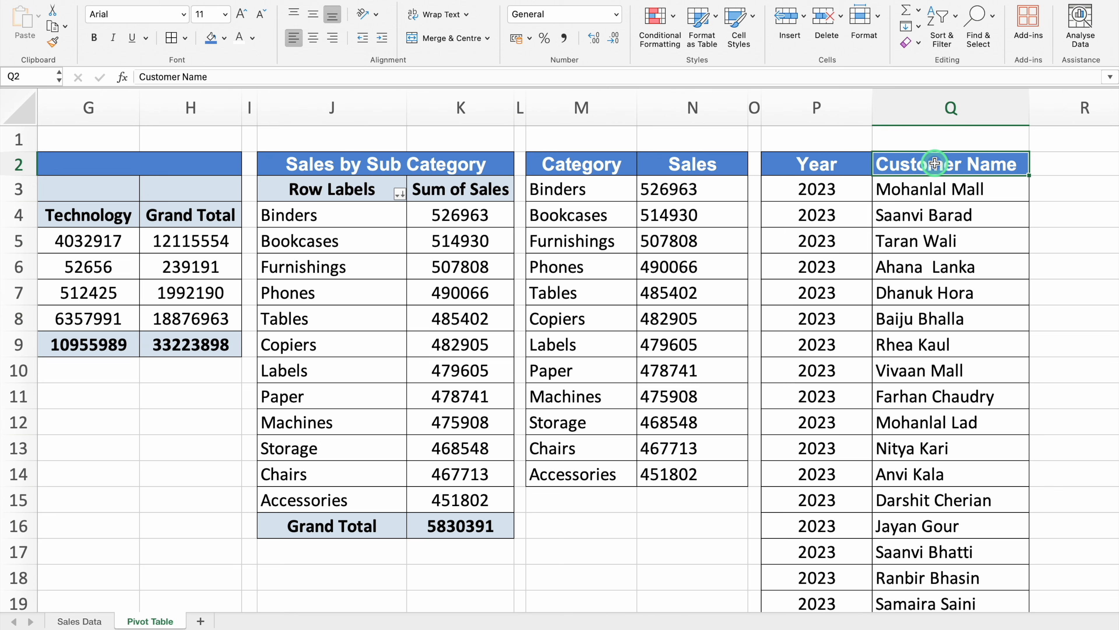
left_click(312, 37)
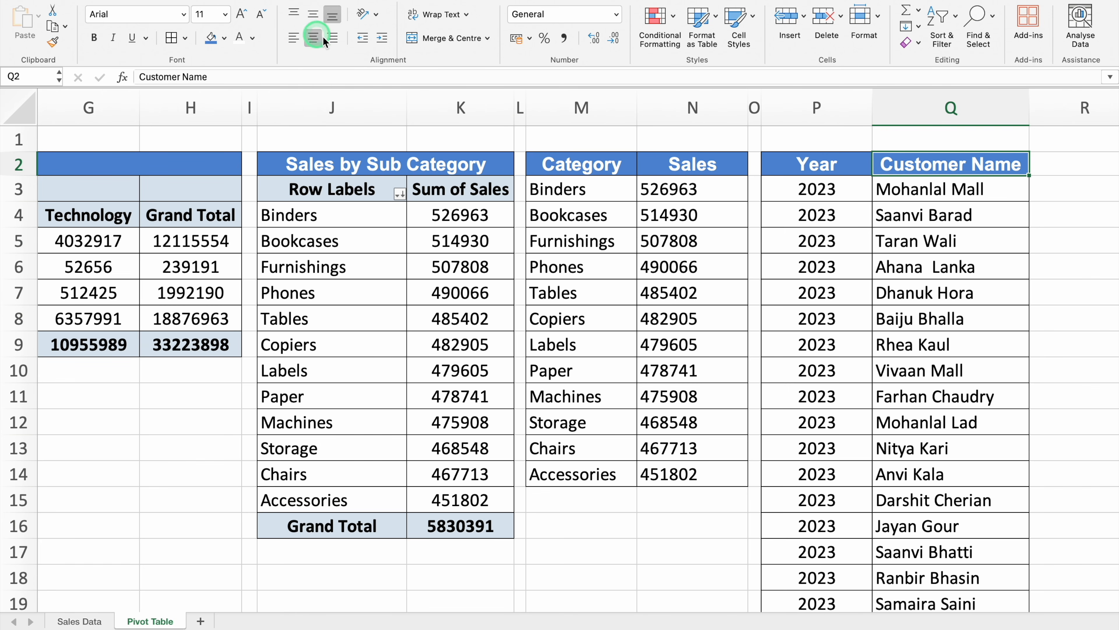
Remove duplicate rows from the Year and Customer Name list in columns P and Q, treating the first row as headers
left_click(824, 205)
left_click(850, 220)
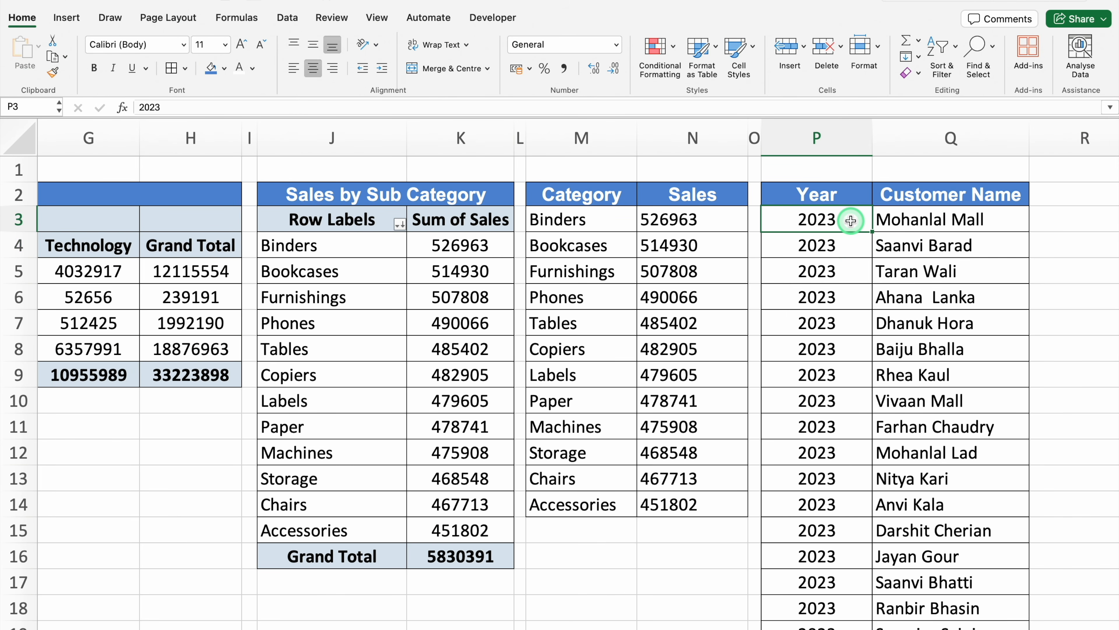
key("super+a")
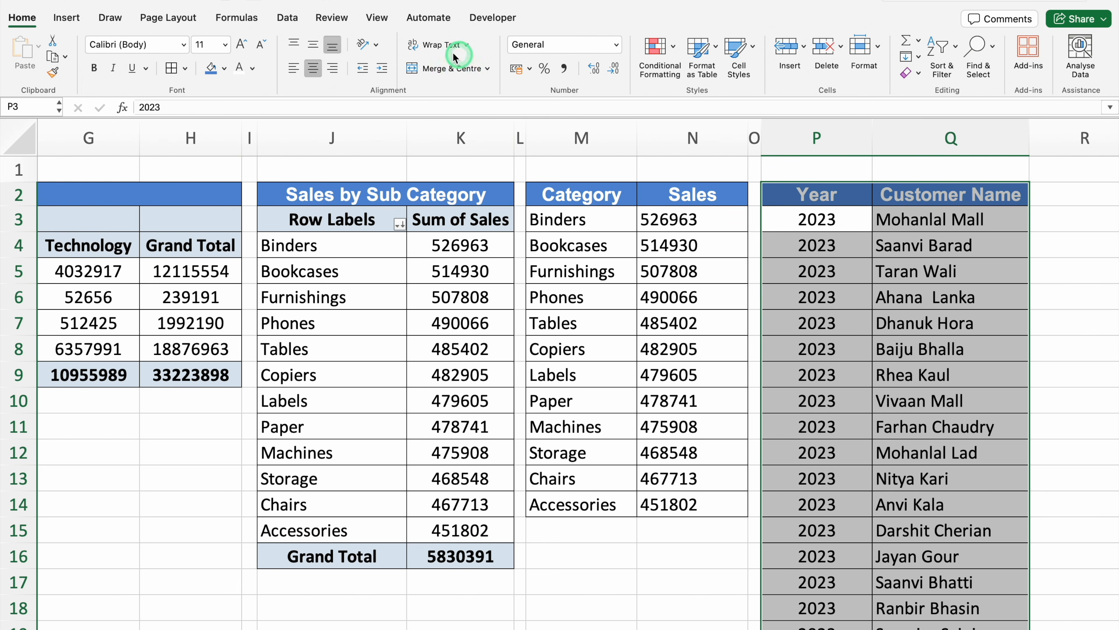
left_click(290, 20)
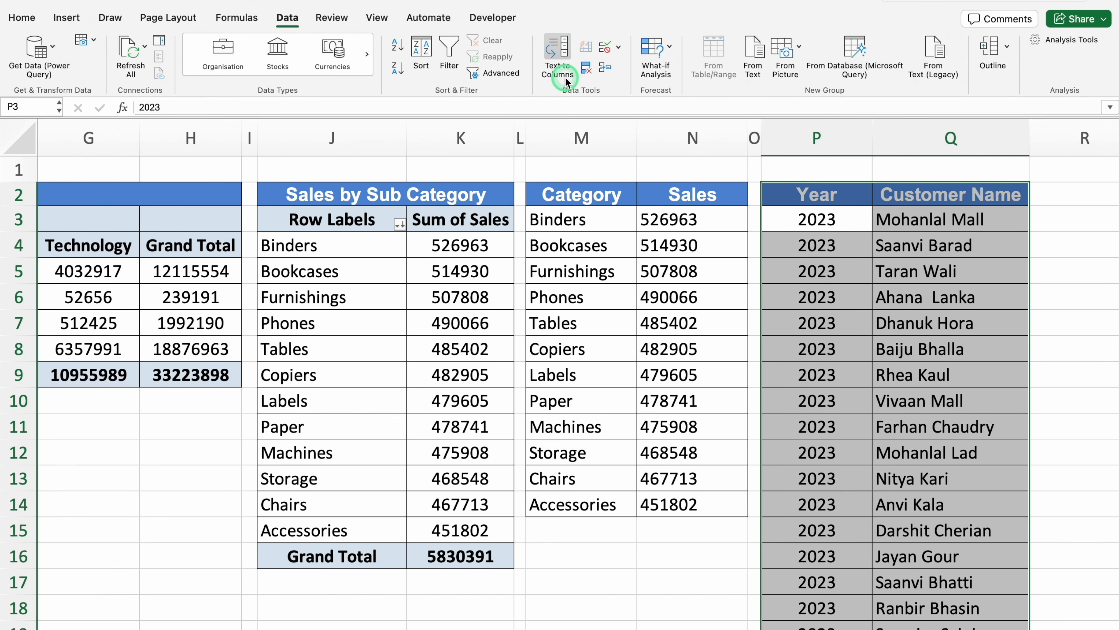
left_click(586, 68)
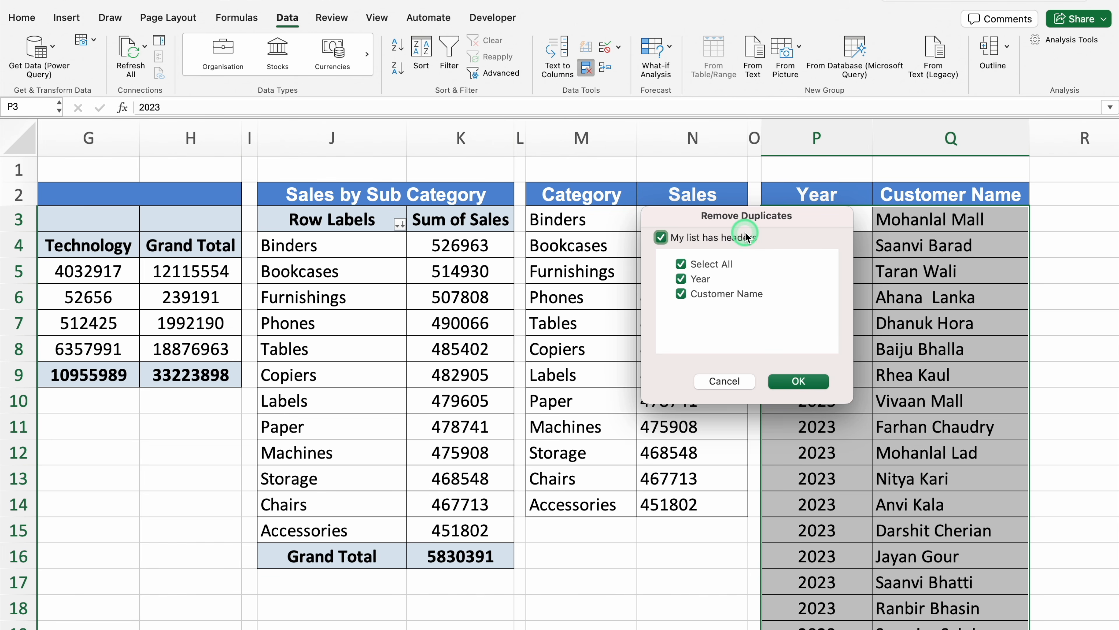
left_click(808, 382)
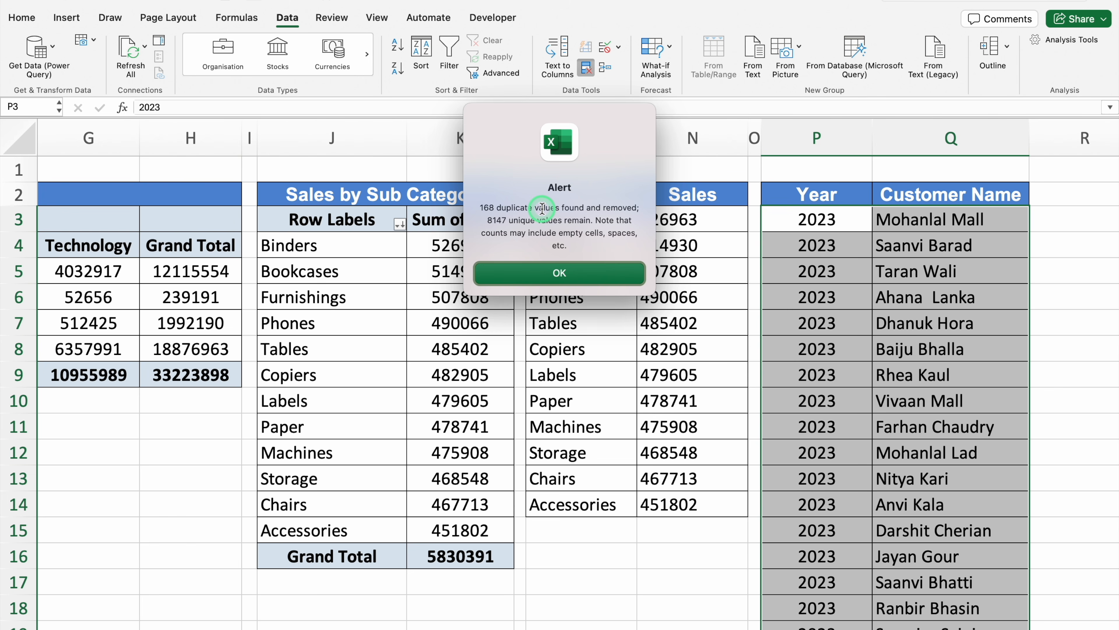
left_click(569, 273)
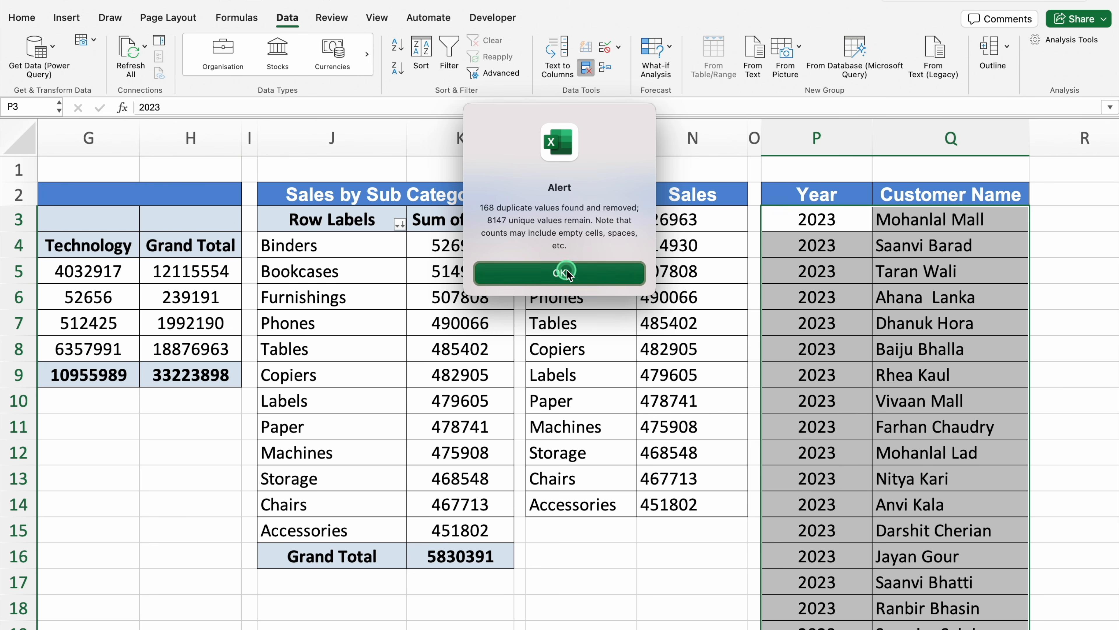
Copy the "Customer Name" heading from Q2 to S2, narrowing column R as a spacer and fitting column S to the heading
left_click(937, 210)
key("ctrl+shift+Down")
left_click(982, 196)
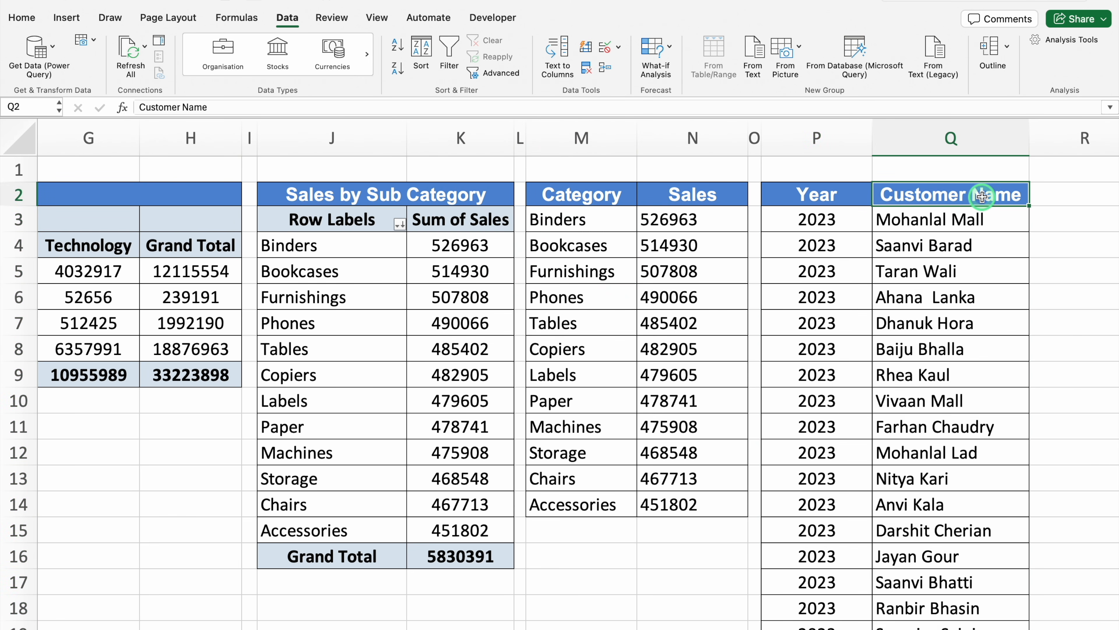
key("Right")
key("Right")
key("Right")
left_click(579, 190)
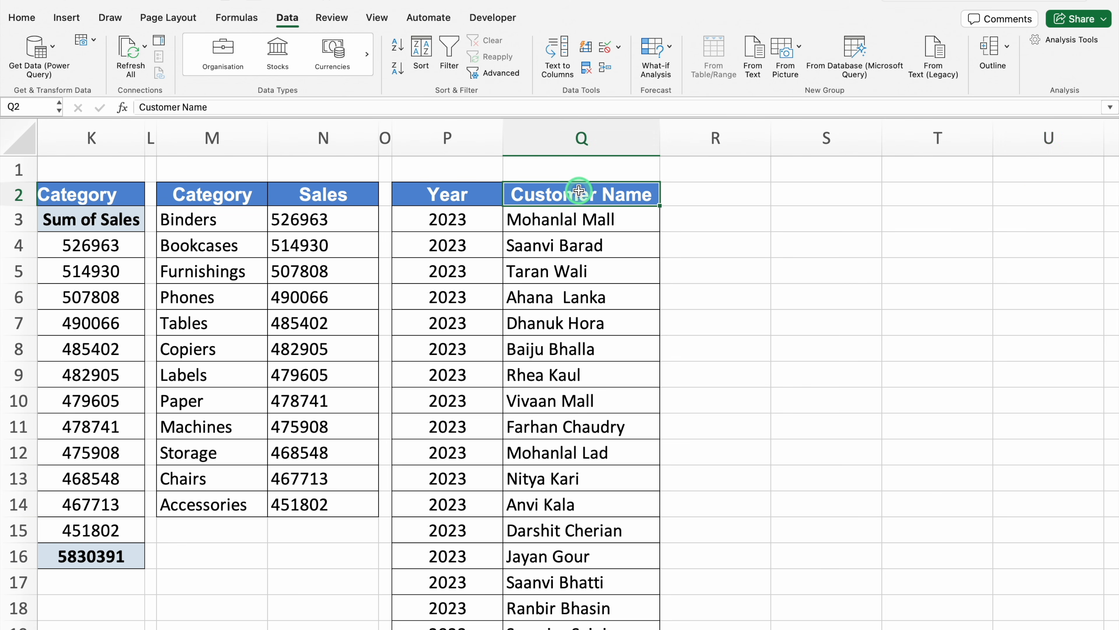
key("super+c")
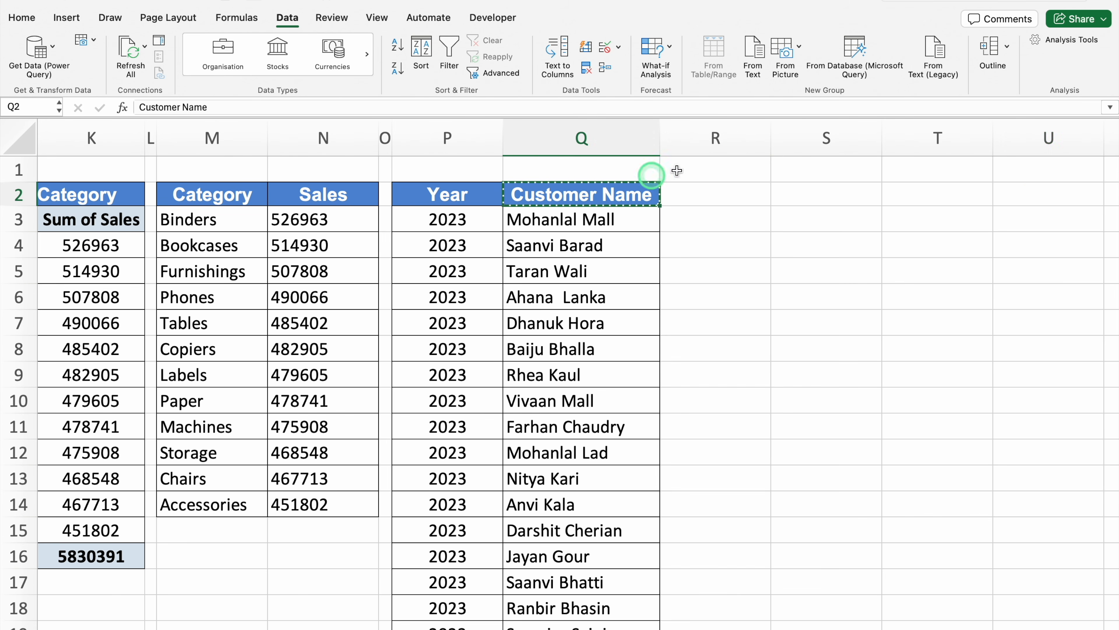
left_click_drag(773, 134, 672, 151)
left_click(721, 196)
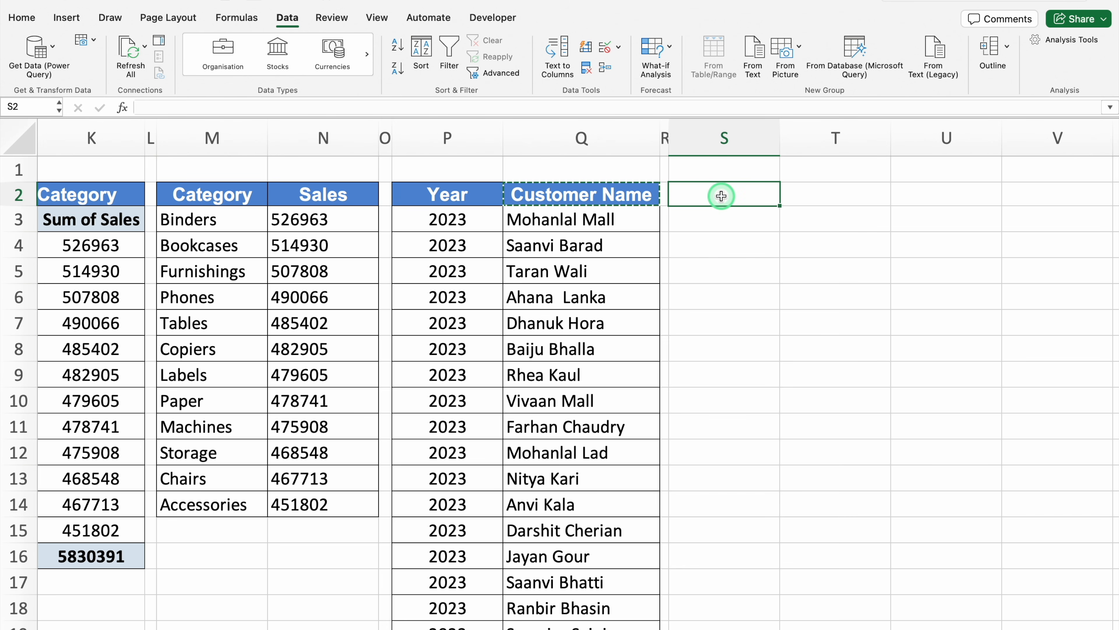
key("super+v")
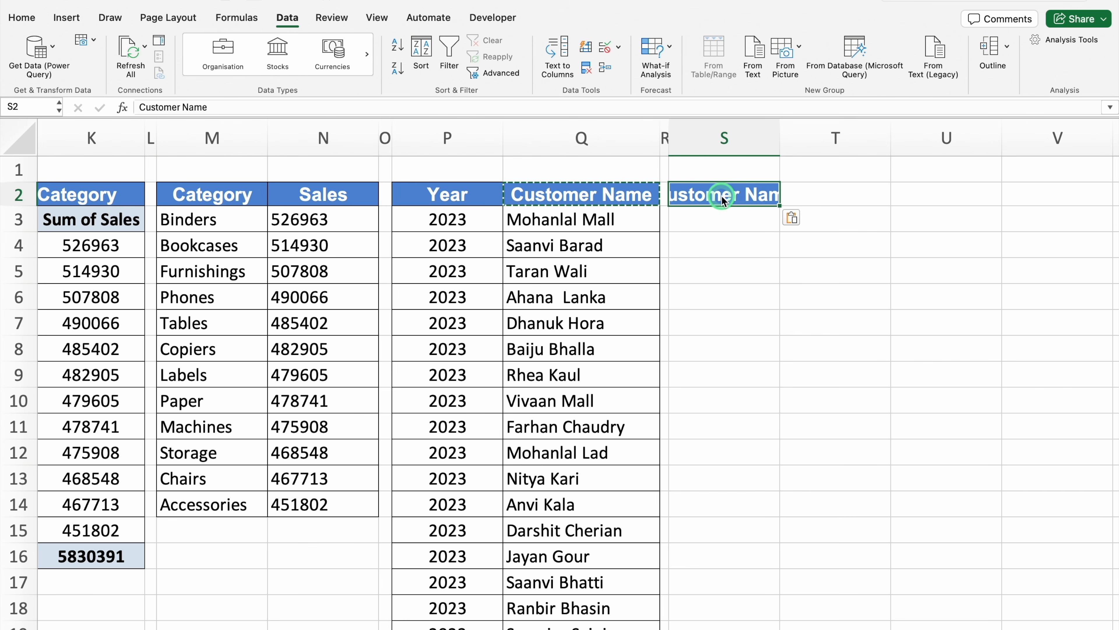
double_click(779, 137)
Create a pivot table from the Year and Customer Name list P2:Q8149, placed at S3 on the existing Pivot Table sheet
left_click(449, 218)
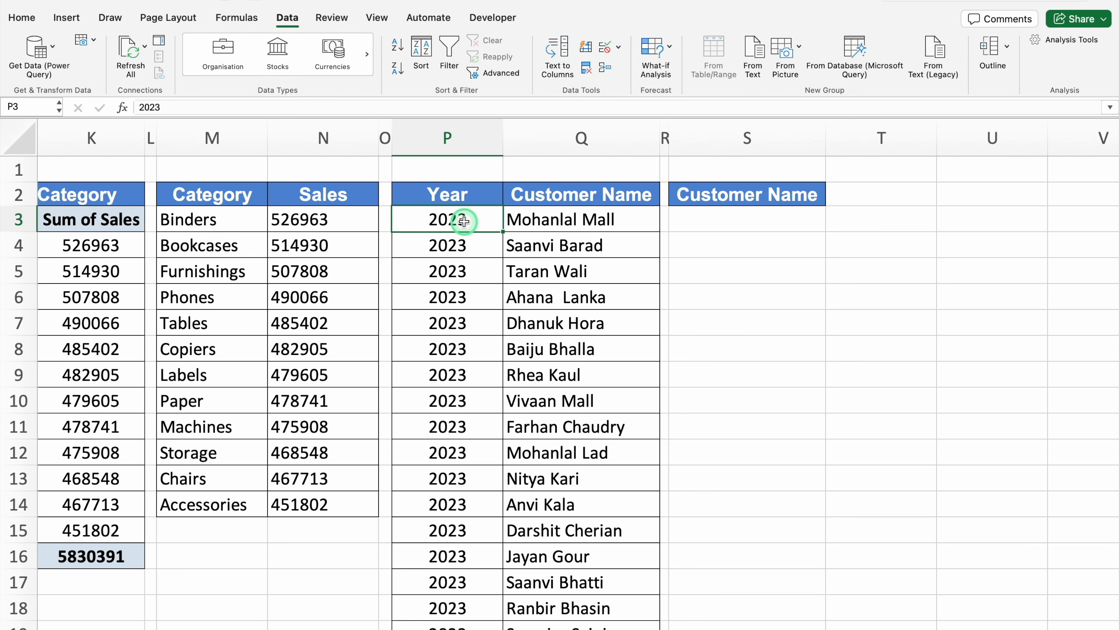
key("super+a")
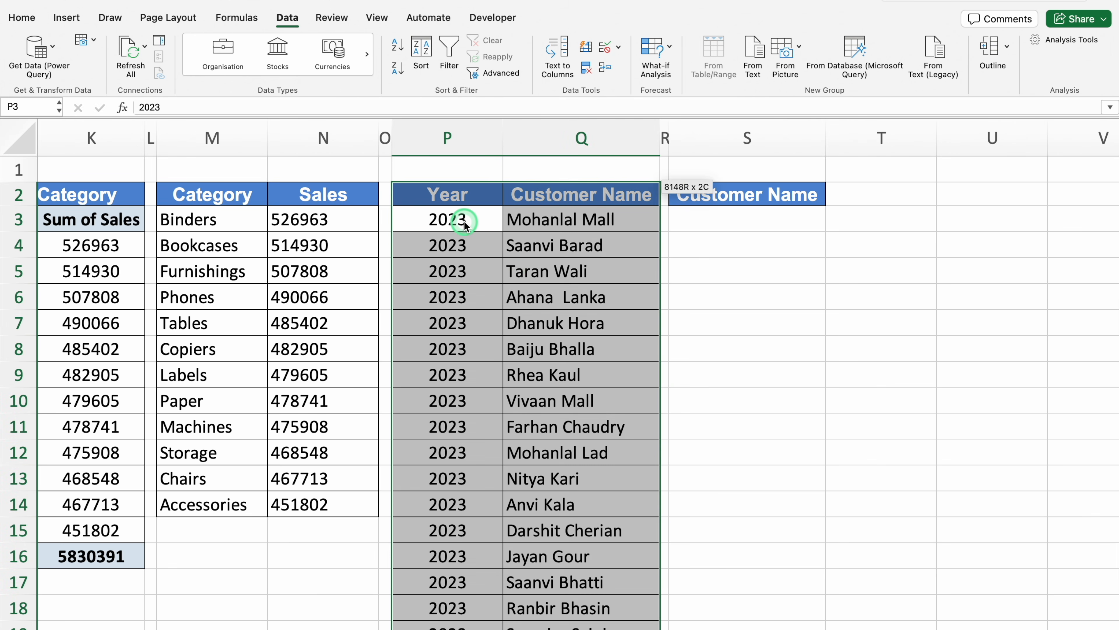
left_click(77, 25)
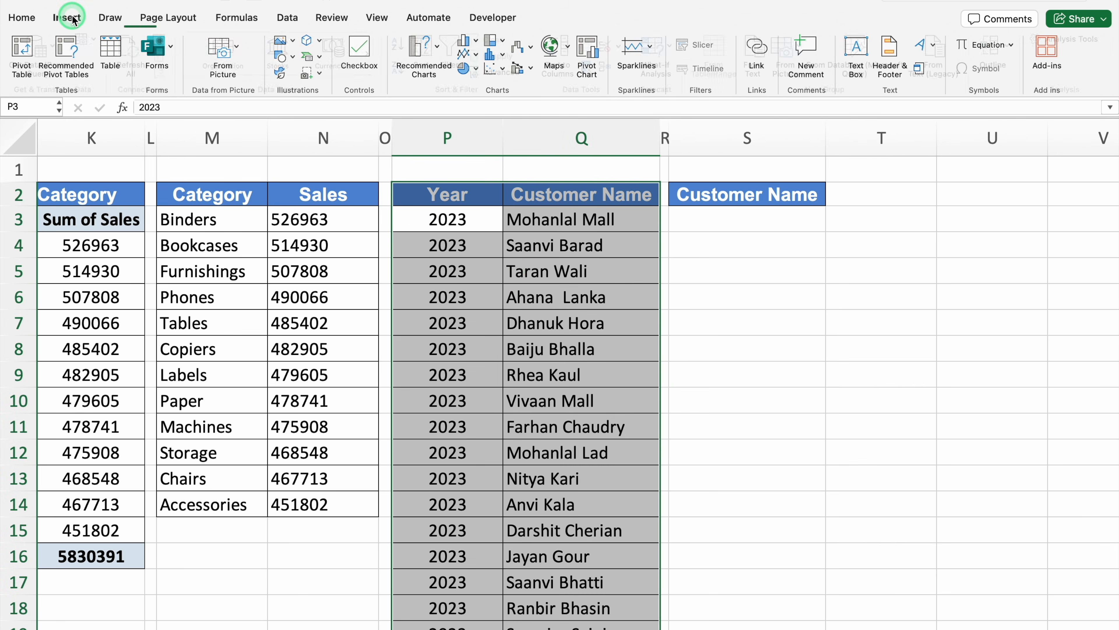
left_click(19, 49)
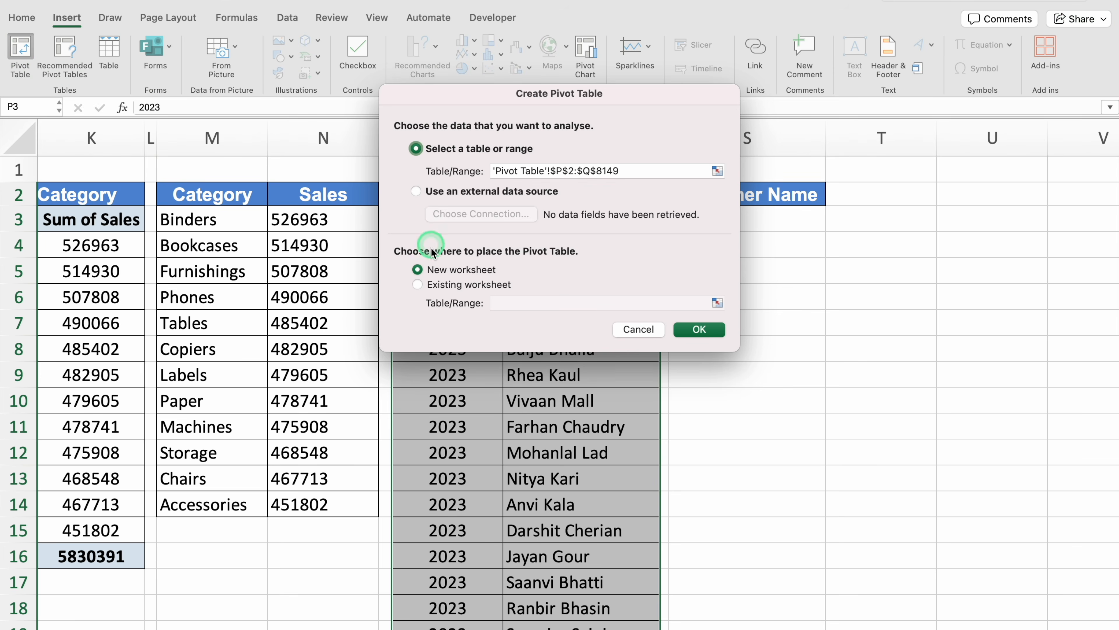
left_click(417, 284)
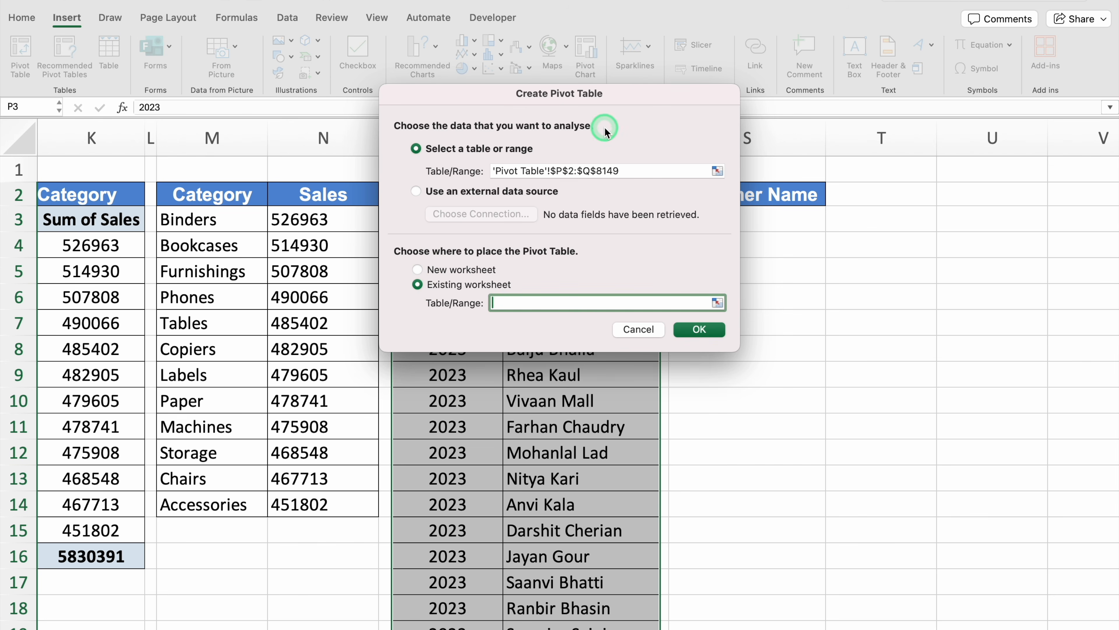
left_click_drag(628, 101, 396, 176)
left_click(748, 221)
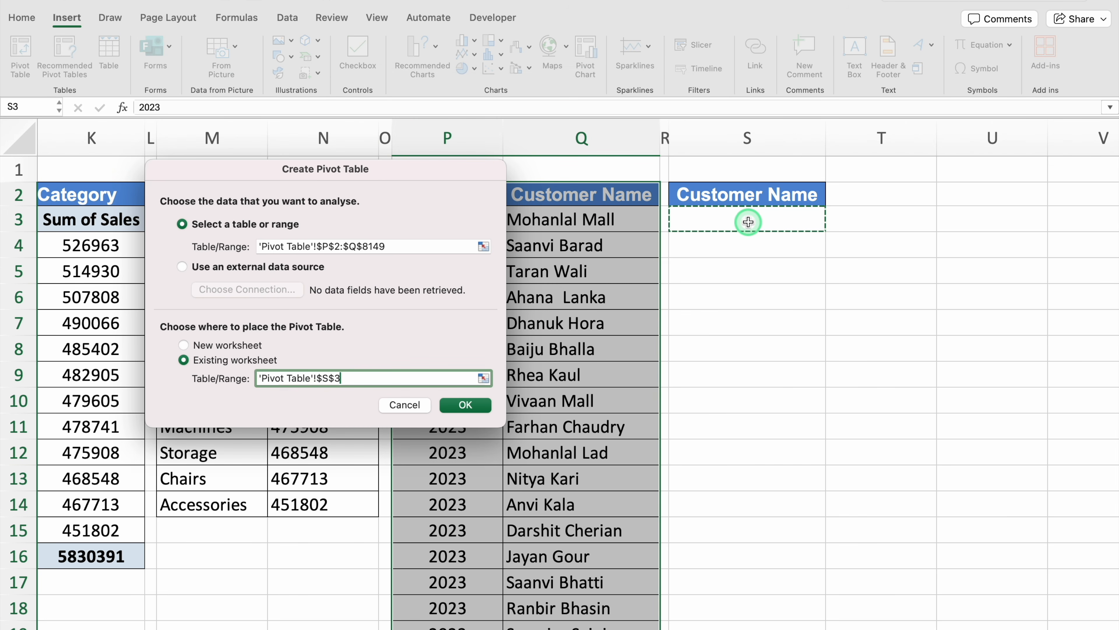
left_click(474, 405)
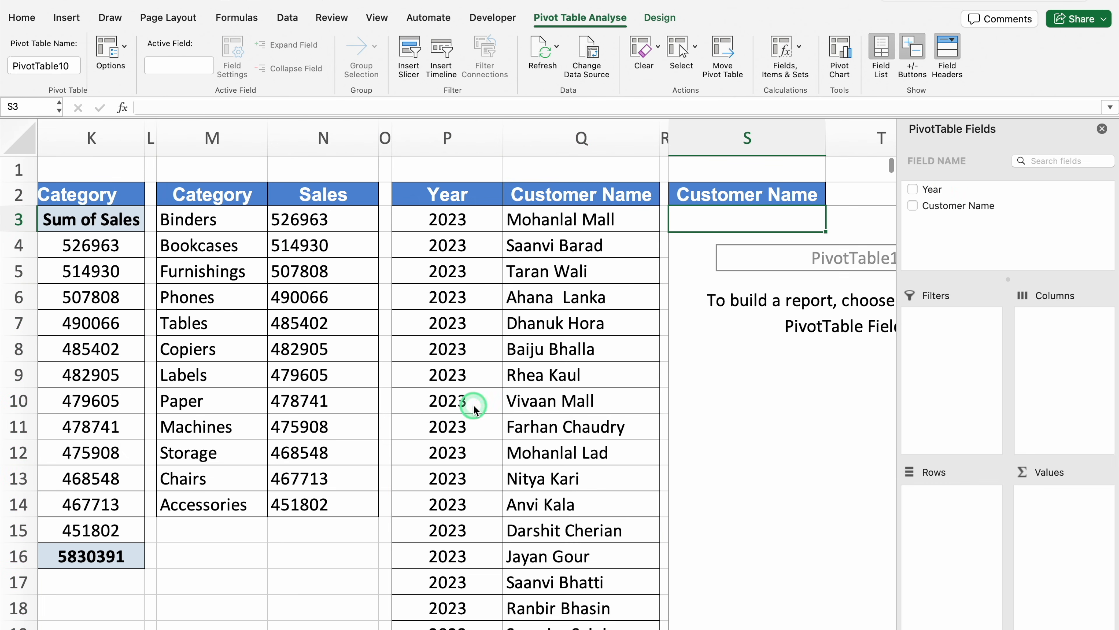
Set Year as the new pivot table's row field and Count of Customer Name as its value, and close the field list
left_click(935, 188)
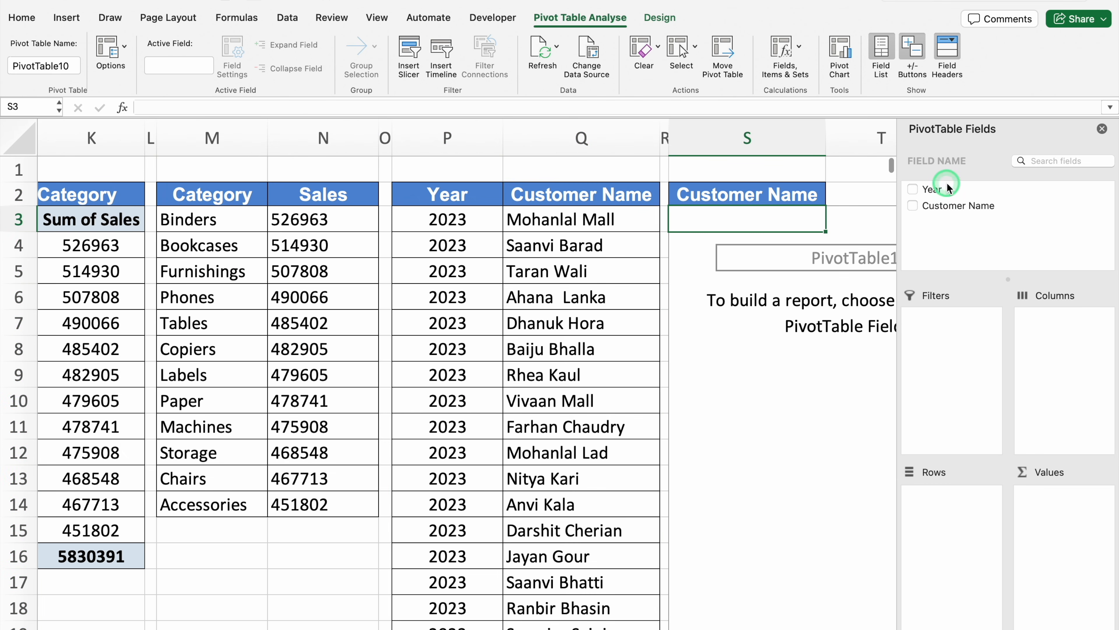
left_click_drag(936, 188, 951, 528)
left_click_drag(967, 206, 1062, 531)
left_click(1102, 128)
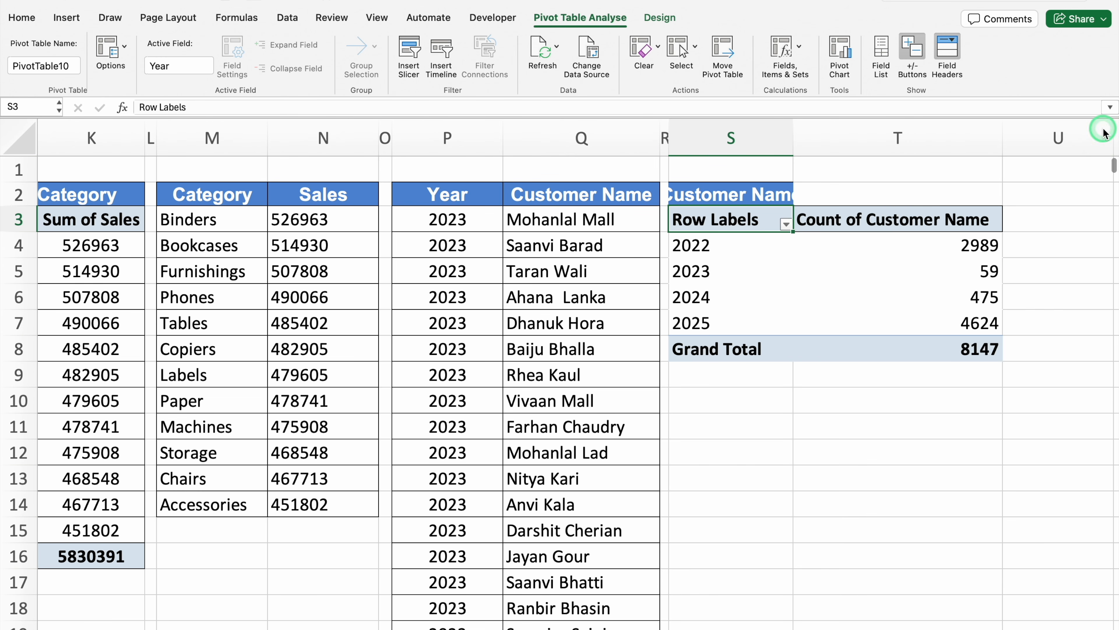
Merge and centre the heading across S2:T2 and apply all borders to the table range S2:T8
left_click(744, 189)
left_click_drag(744, 189, 892, 198)
left_click(458, 70)
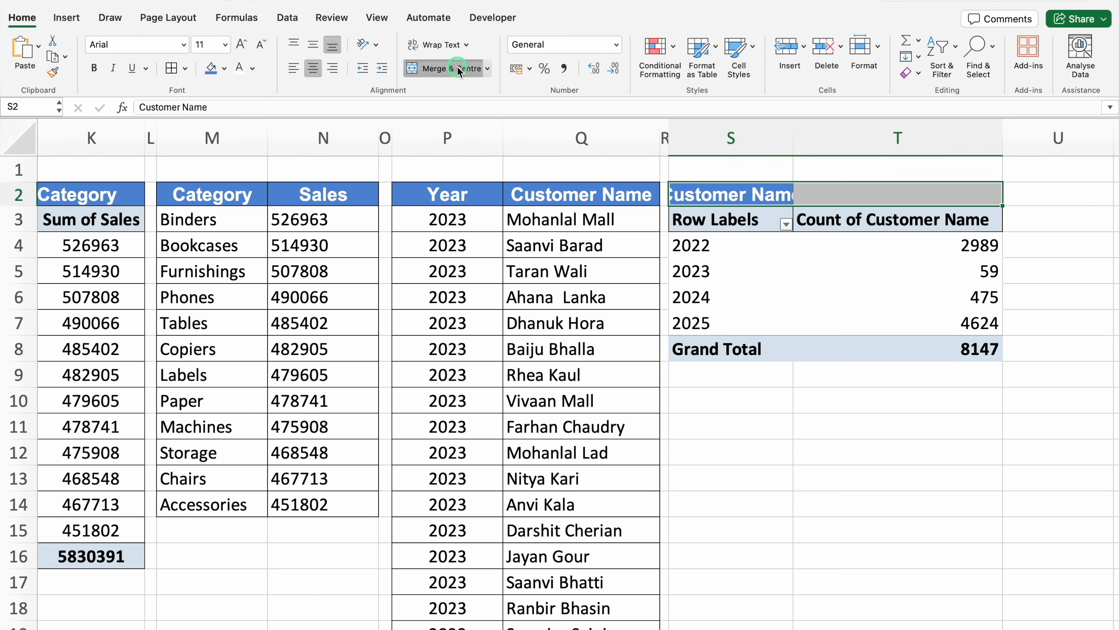
left_click_drag(750, 189, 765, 349)
left_click(171, 67)
left_click(897, 400)
left_click_drag(793, 130, 793, 131)
Replace the merged heading above the new pivot table with "Customer Count By Year"
left_click(837, 189)
key("Delete")
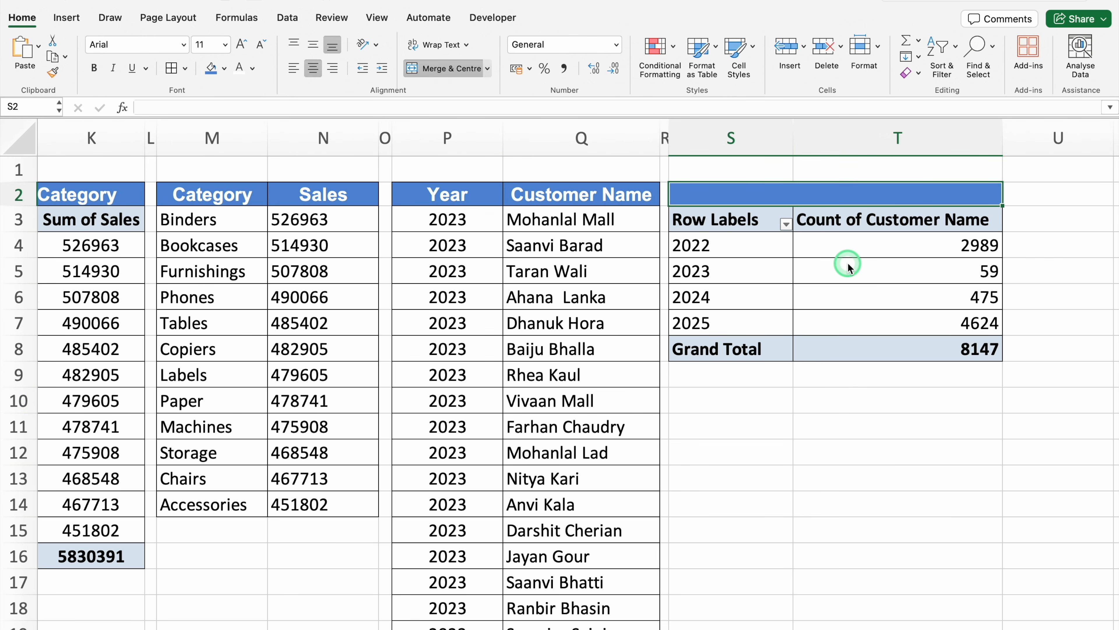
type("Customer Count By Year")
key("Return")
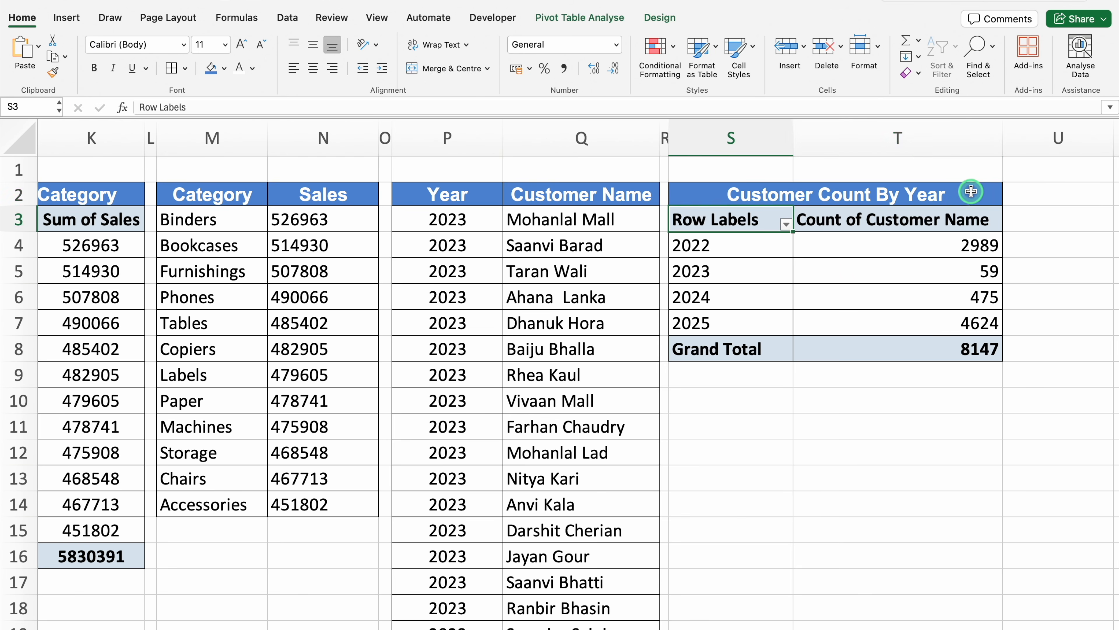
Narrow column U into a spacer column beside the Customer Count By Year table
key("Up")
key("Right")
key("Right")
key("Right")
key("Right")
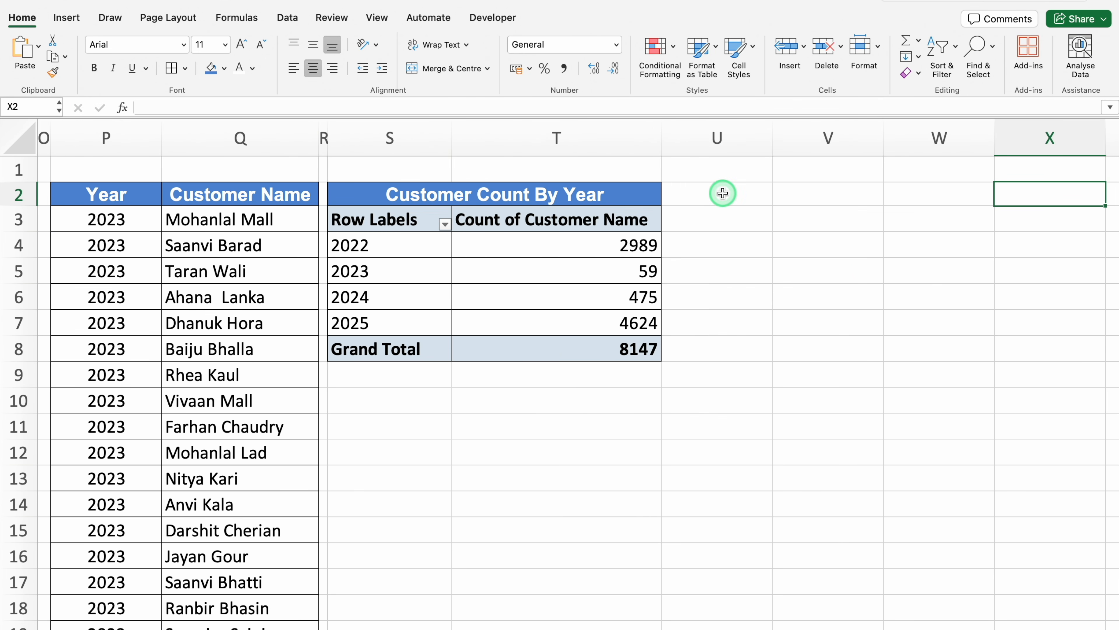
left_click_drag(773, 138, 672, 149)
Copy the Sales by Sub Category pivot table with its heading, J2:K16, and paste it at V2
scroll(549, 620, "left", 10)
scroll(549, 619, "left", 2)
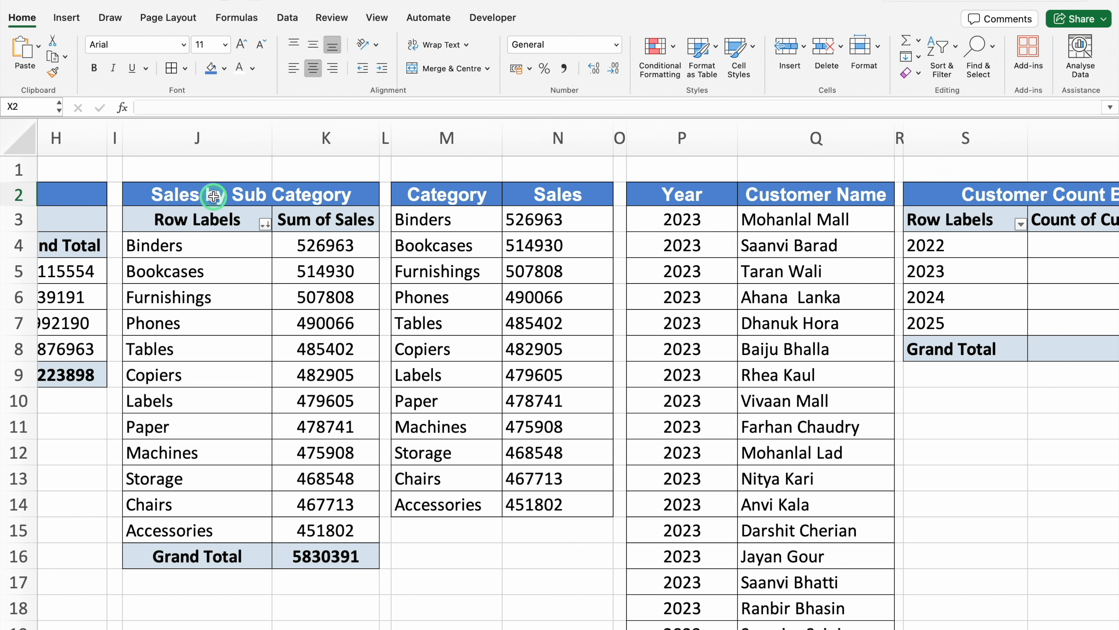
left_click_drag(218, 182, 252, 550)
key("super+c")
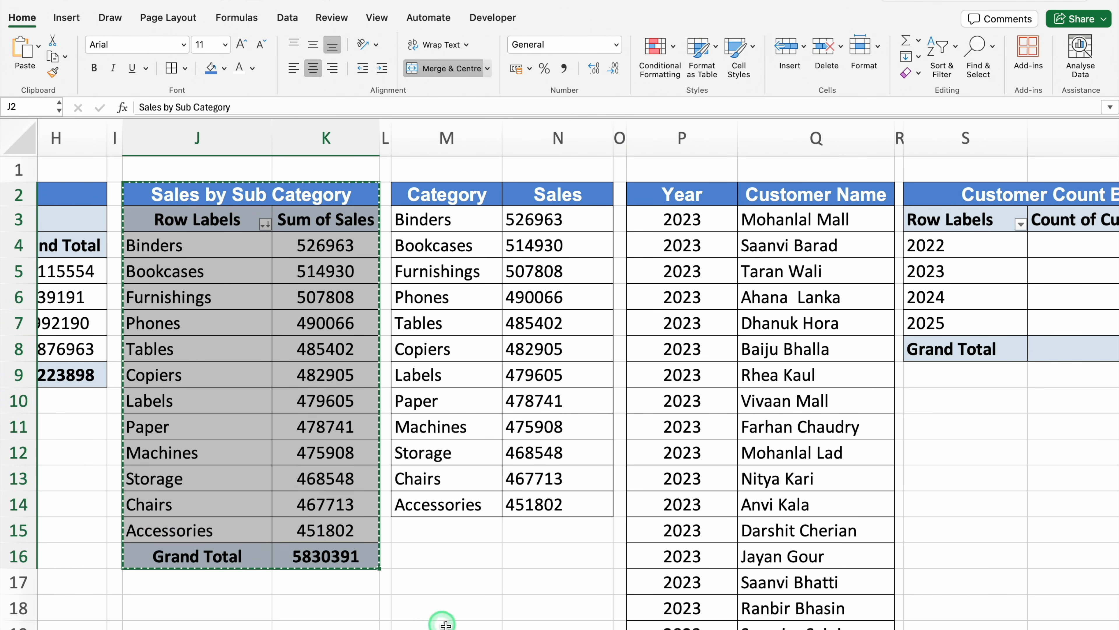
scroll(413, 607, "right", 5)
left_click(1034, 199)
scroll(1022, 200, "right", 6)
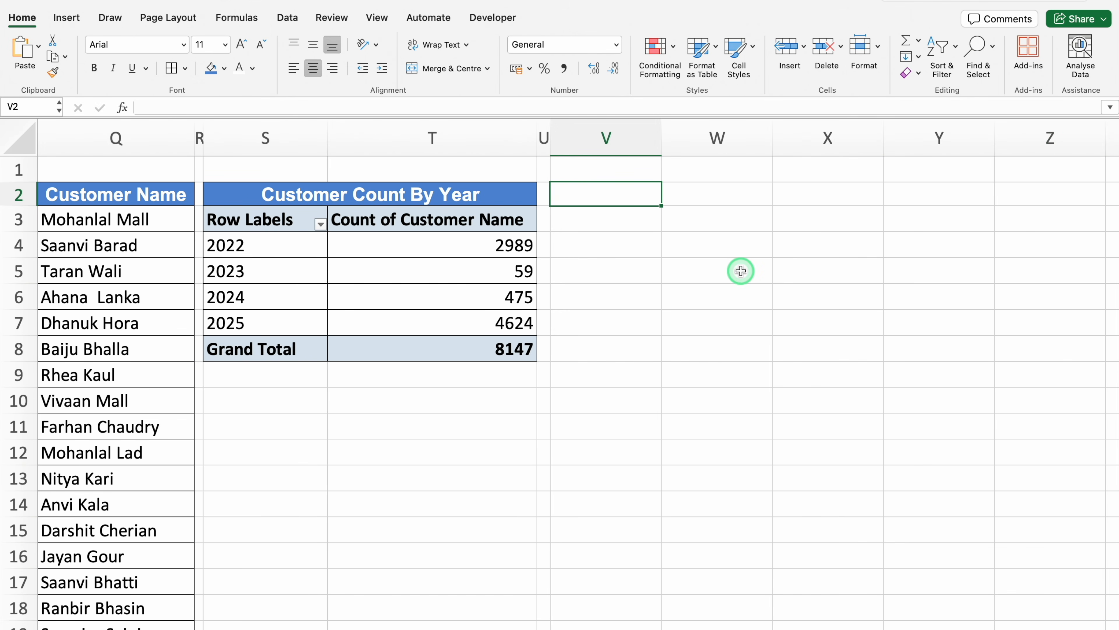
key("super+v")
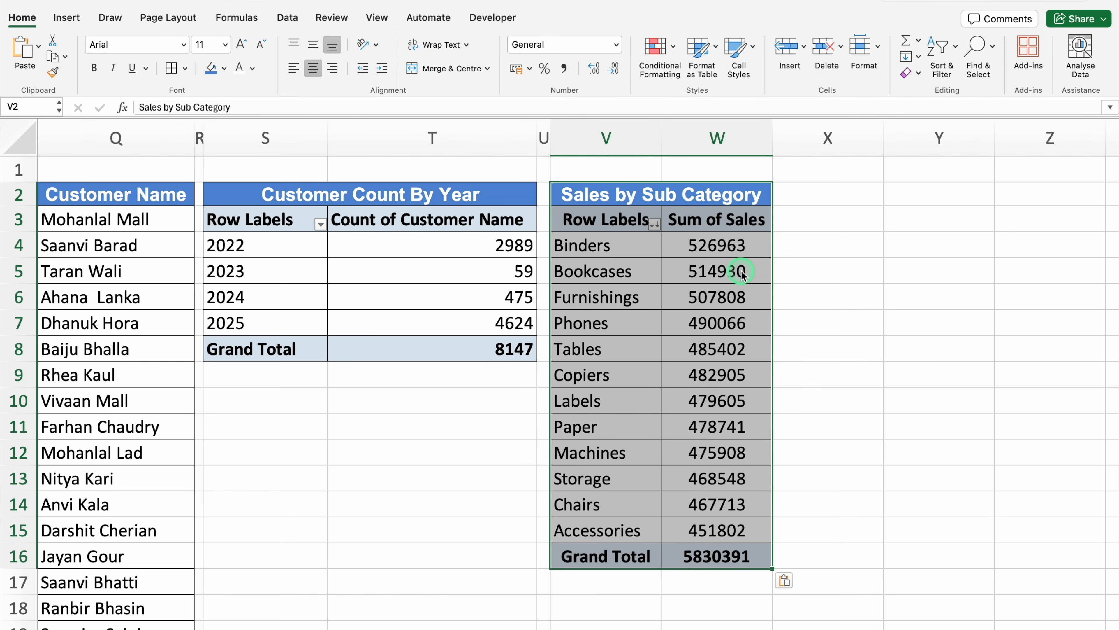
Remove the Sub category row field and the Sum of Sales value field from the copied pivot table at V3
left_click(620, 217)
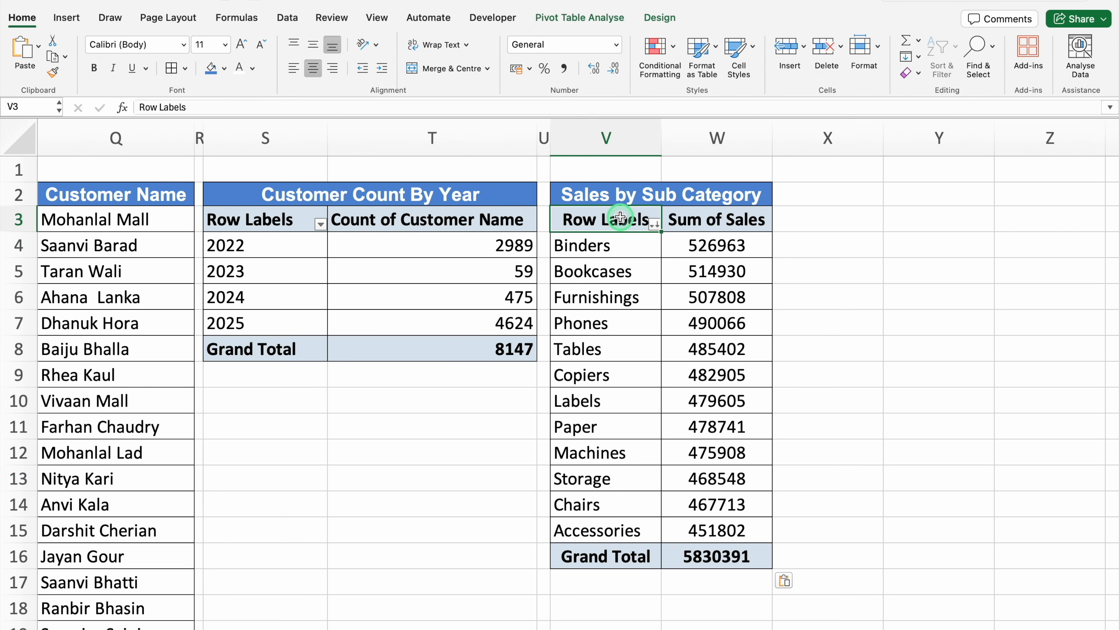
left_click(593, 21)
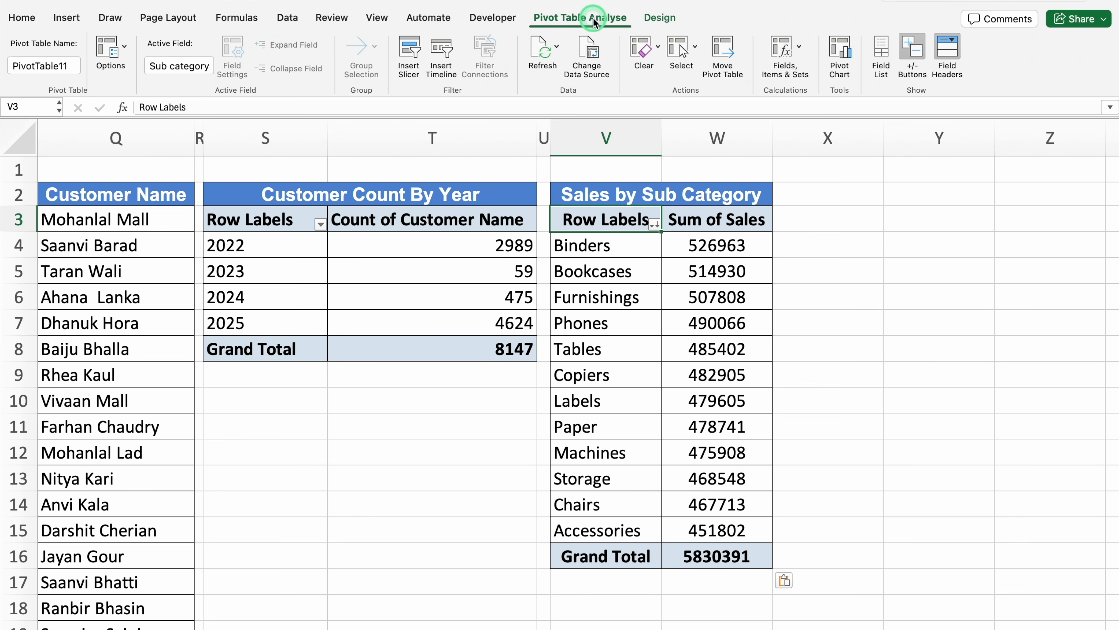
left_click(881, 50)
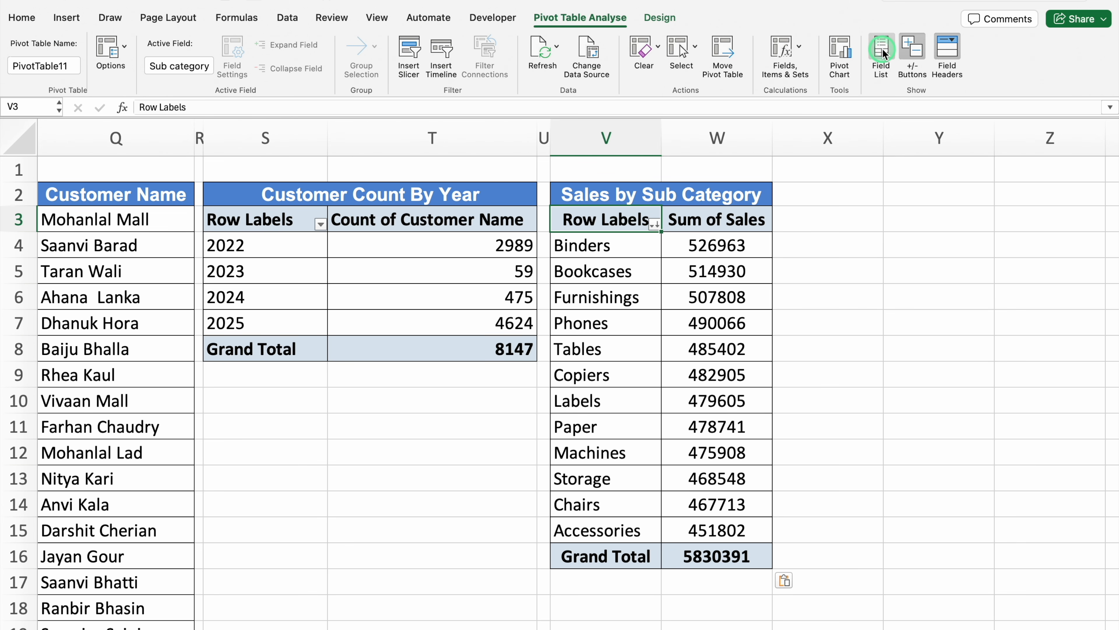
left_click_drag(943, 493, 808, 493)
left_click_drag(1060, 493, 776, 490)
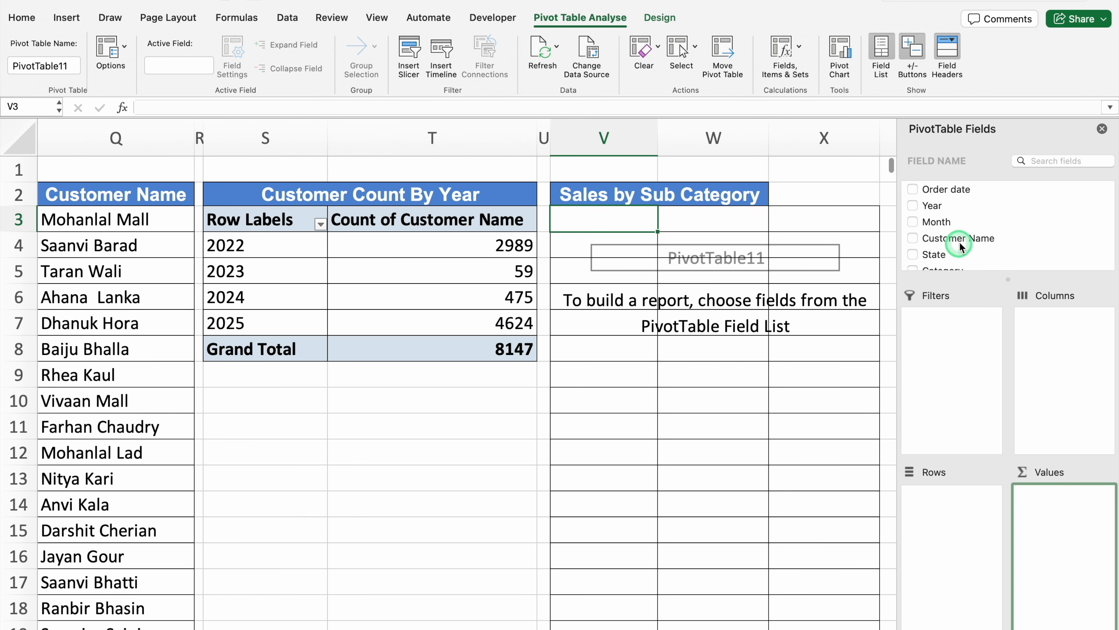
Add State to the copied pivot table's rows and Sales to its values as a sum, and close the field list
left_click(968, 236)
left_click(972, 252)
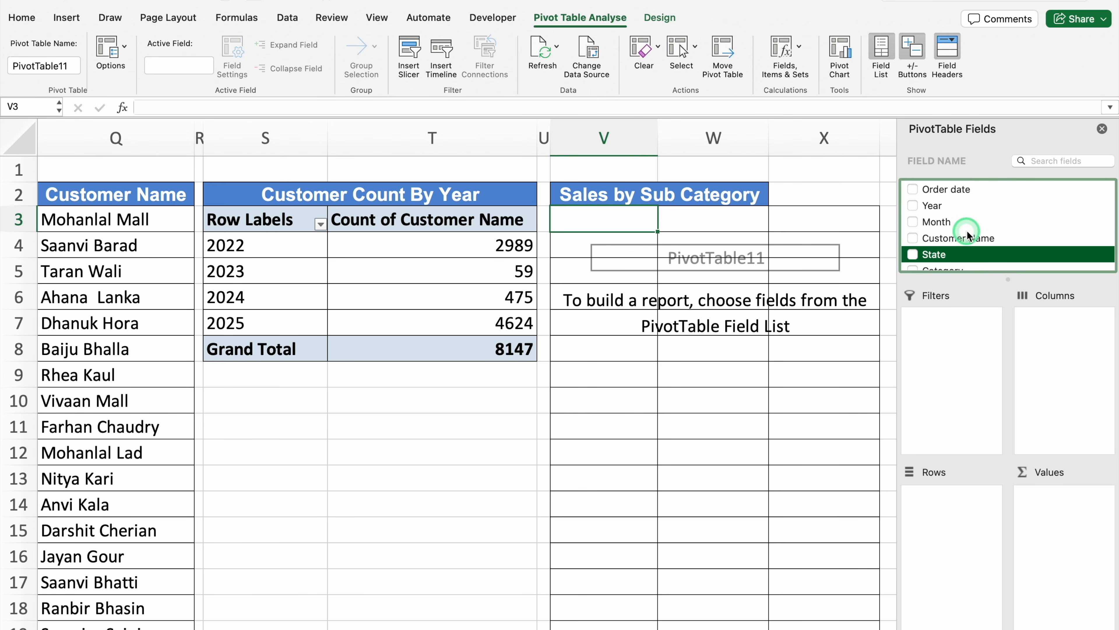
left_click_drag(977, 256, 949, 516)
scroll(971, 247, "down", 3)
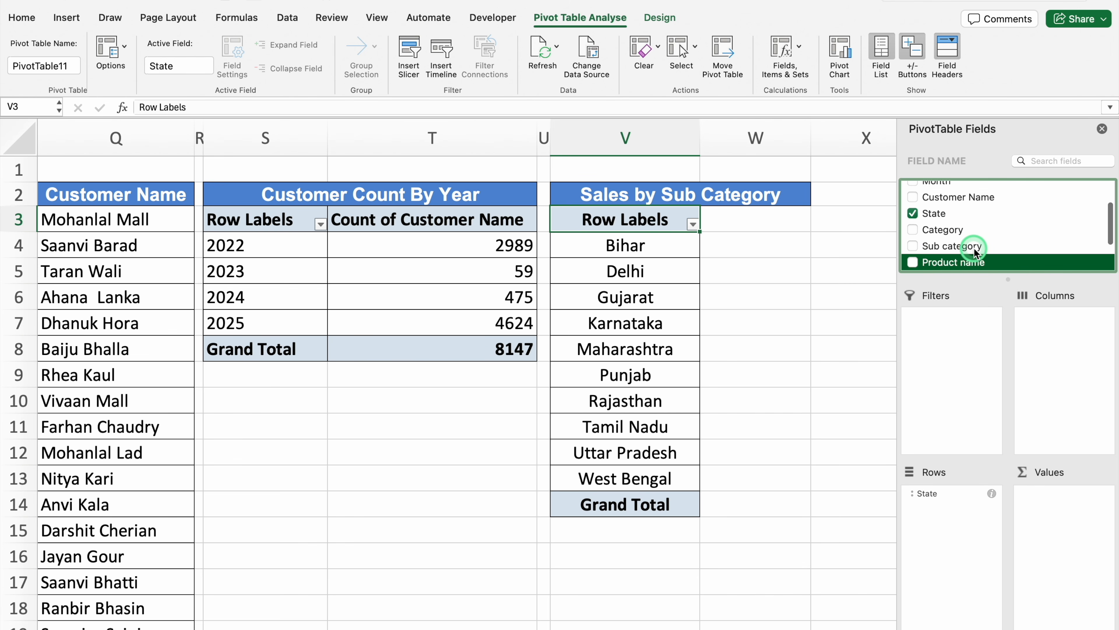
left_click(958, 246)
left_click_drag(957, 246, 1077, 520)
left_click(1048, 156)
left_click(1101, 131)
left_click(658, 244)
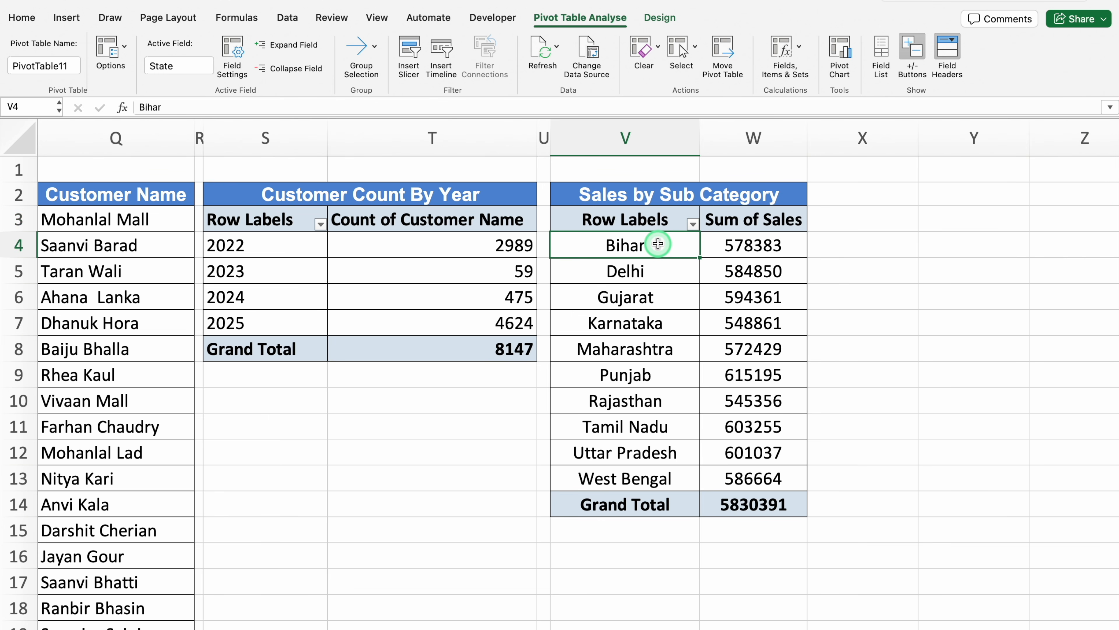
Left-align the state names in V4:V13 of the copied pivot table
left_click_drag(658, 243, 658, 477)
left_click(150, 61)
left_click(24, 19)
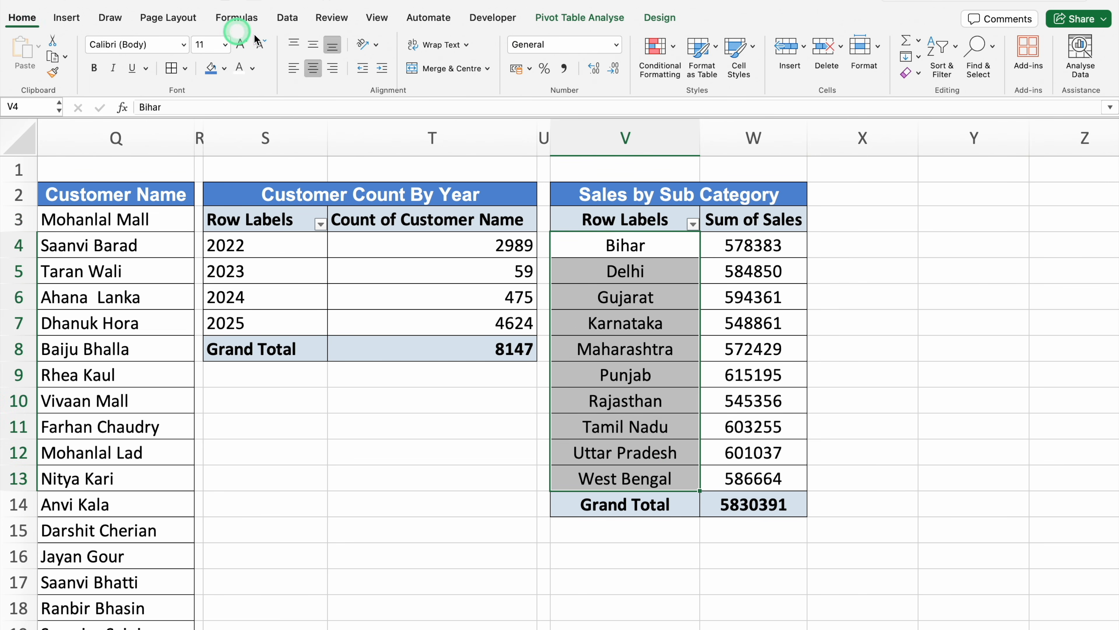
left_click(291, 67)
left_click(292, 67)
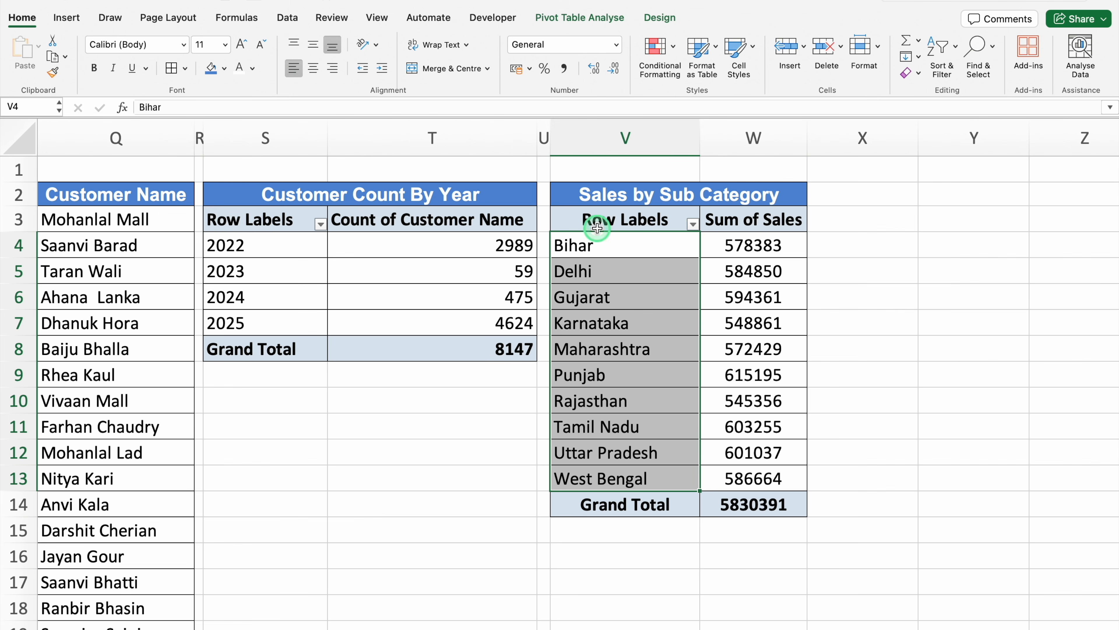
Narrow column X into a spacer column beside the state sales pivot table
left_click(839, 199)
key("Right")
key("Right")
key("Right")
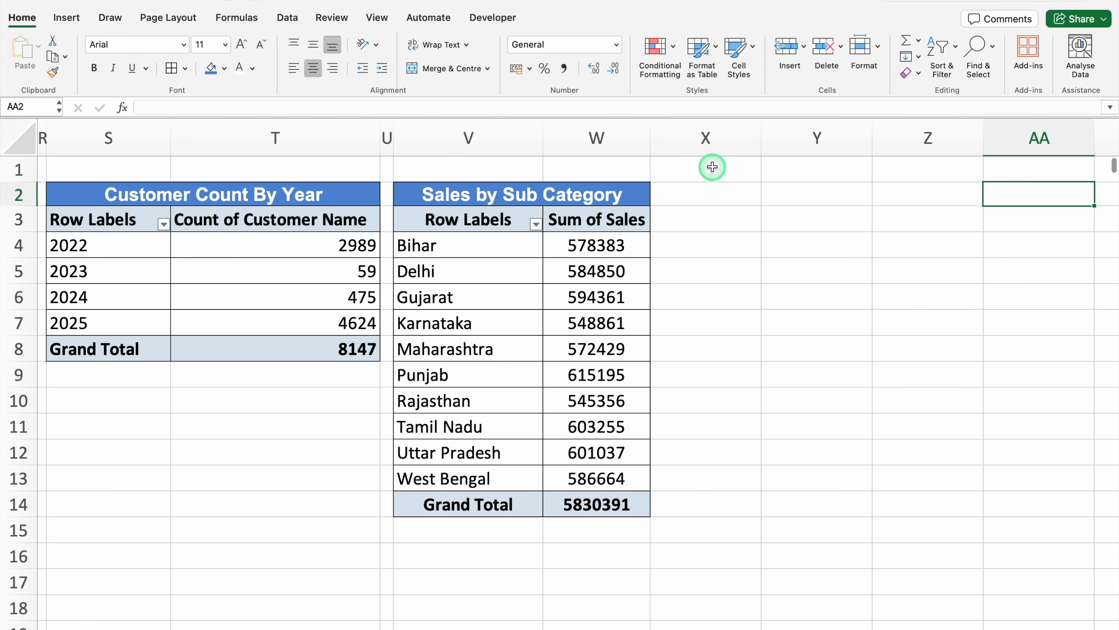
left_click_drag(763, 137, 662, 137)
Link Y3 to the first state with =V4, fill the formula down to Y12, and left-align the cells
left_click(713, 218)
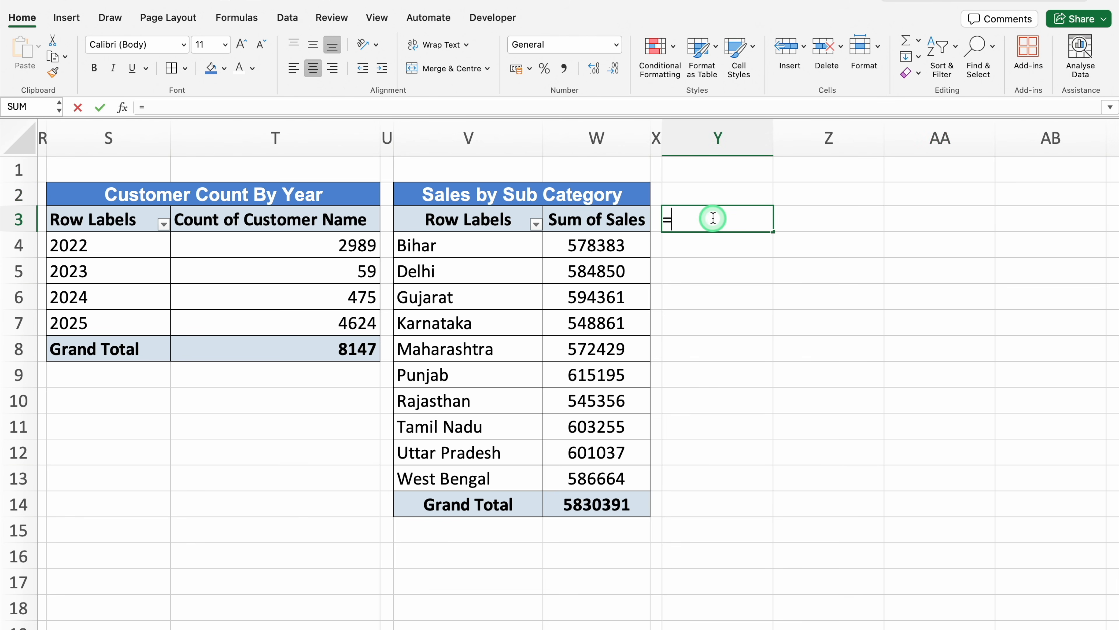
left_click(472, 244)
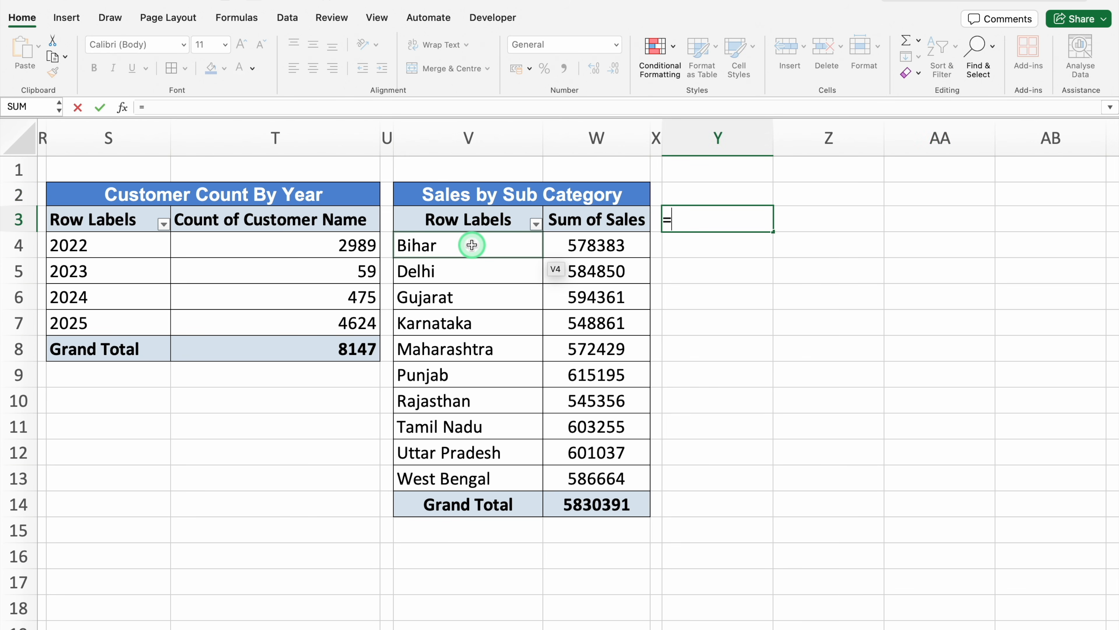
key("Return")
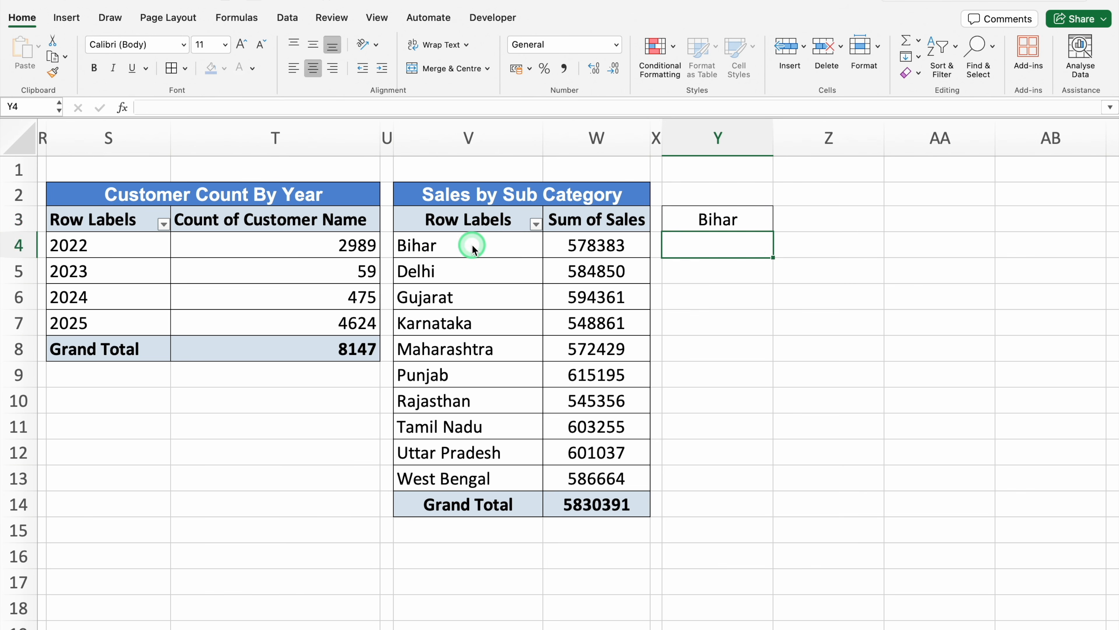
left_click(754, 217)
left_click_drag(773, 233, 778, 461)
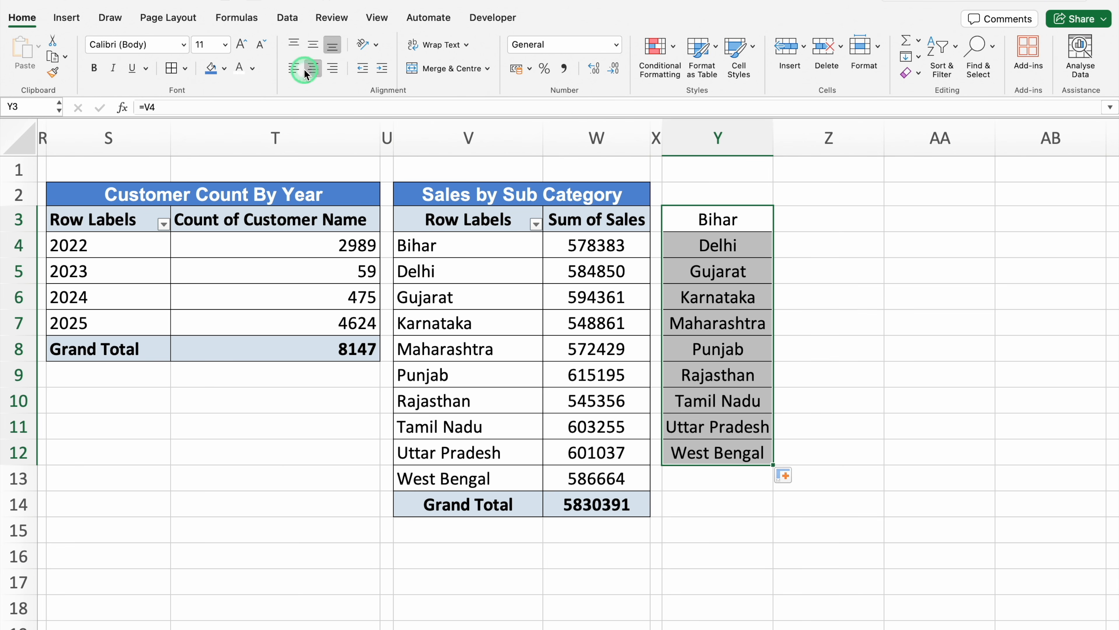
left_click(294, 68)
Enter =GETPIVOTDATA("Sales",$V$2,"State",Y3) in Z3 to retrieve the sales for the state in Y3
left_click(816, 217)
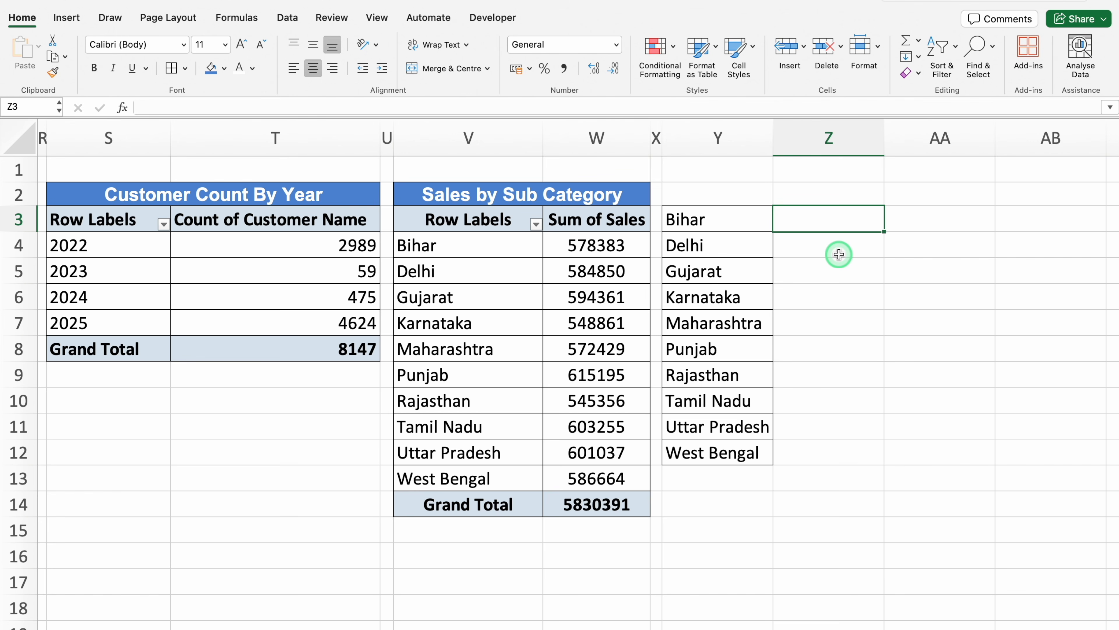
type("=")
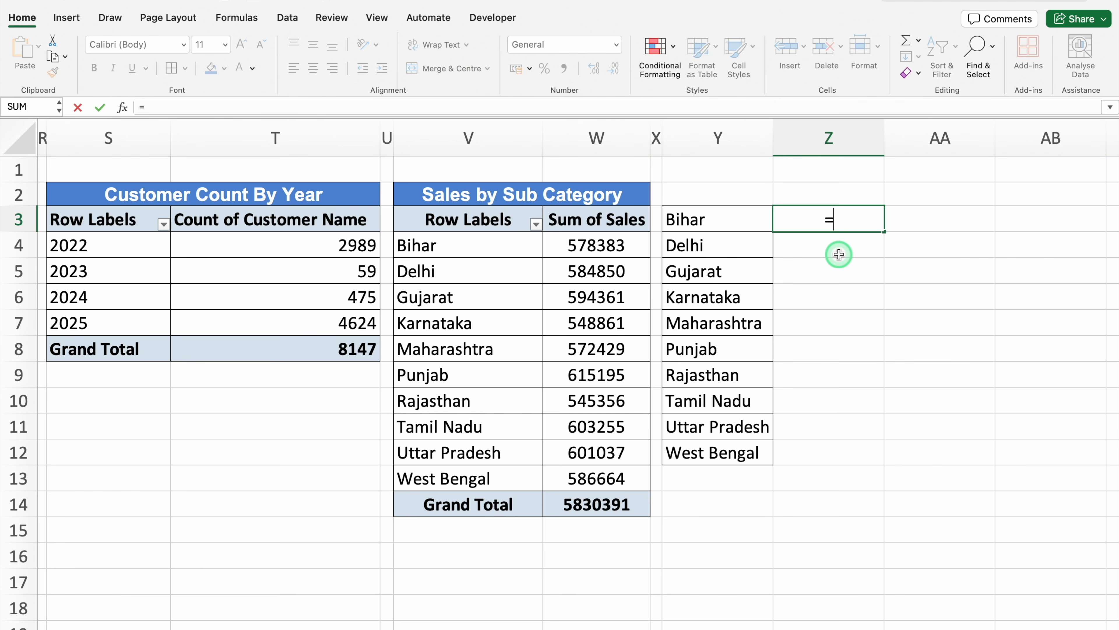
type("GET")
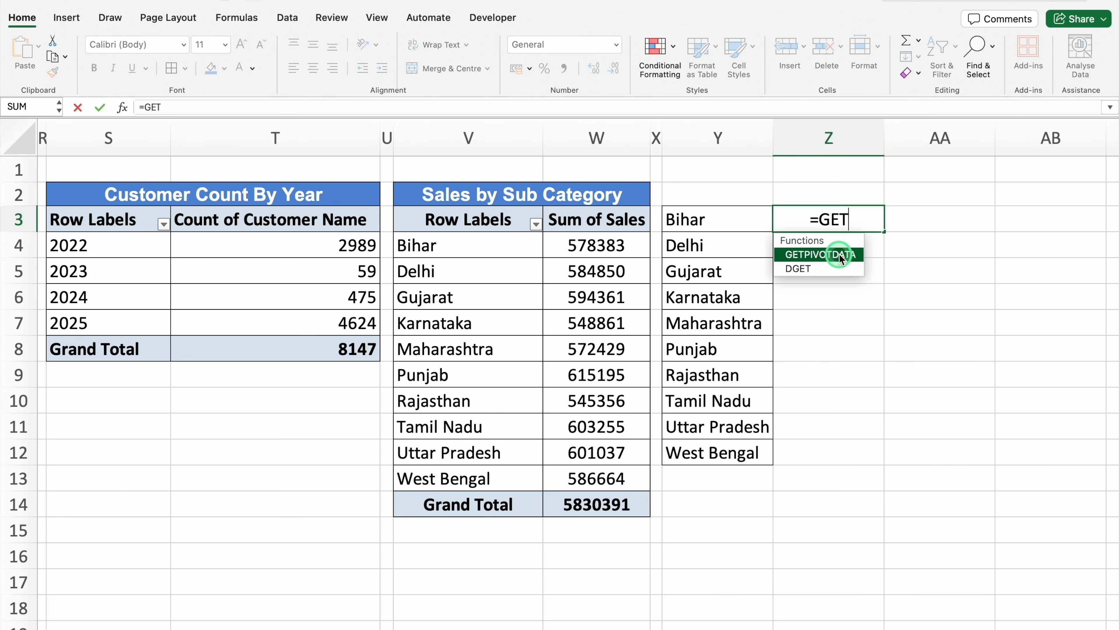
double_click(840, 255)
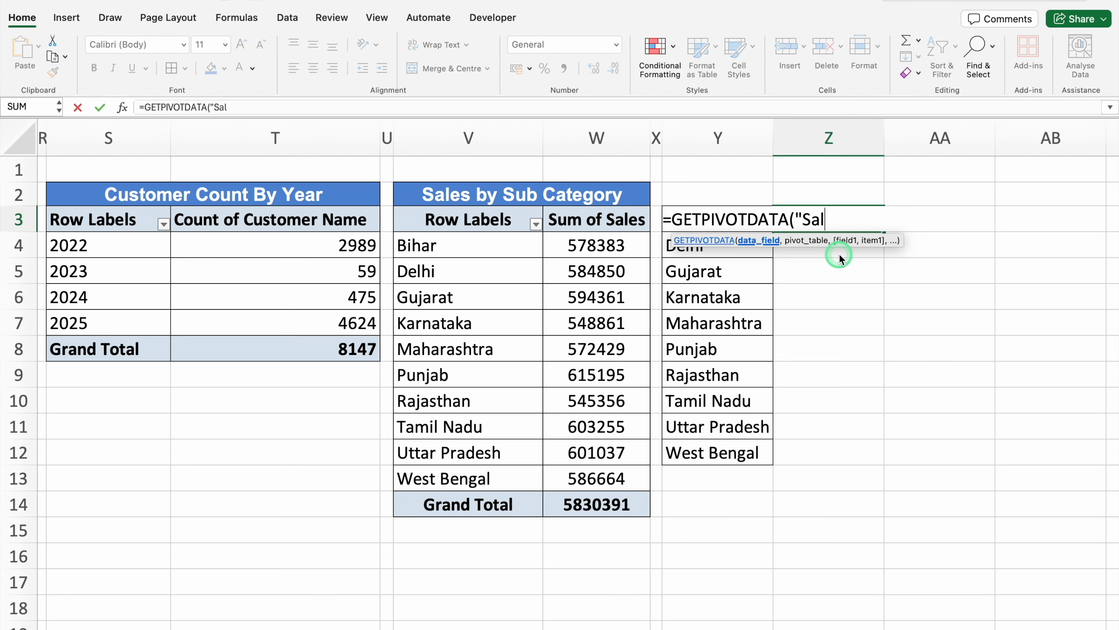
type("\"Sales\",")
left_click(509, 195)
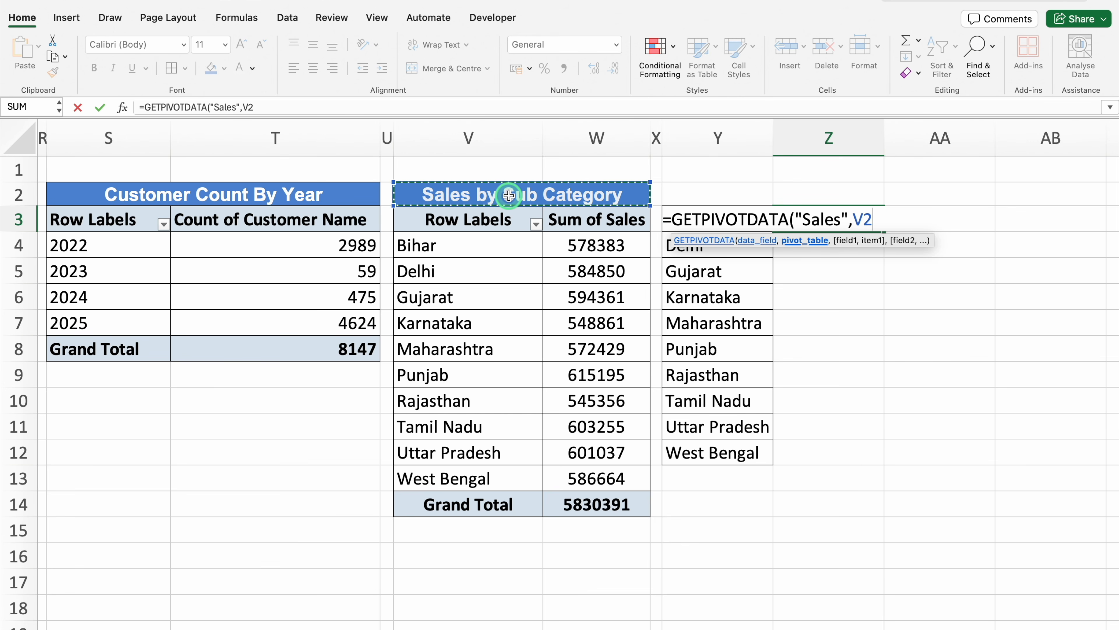
key("F4")
type(",\"State")
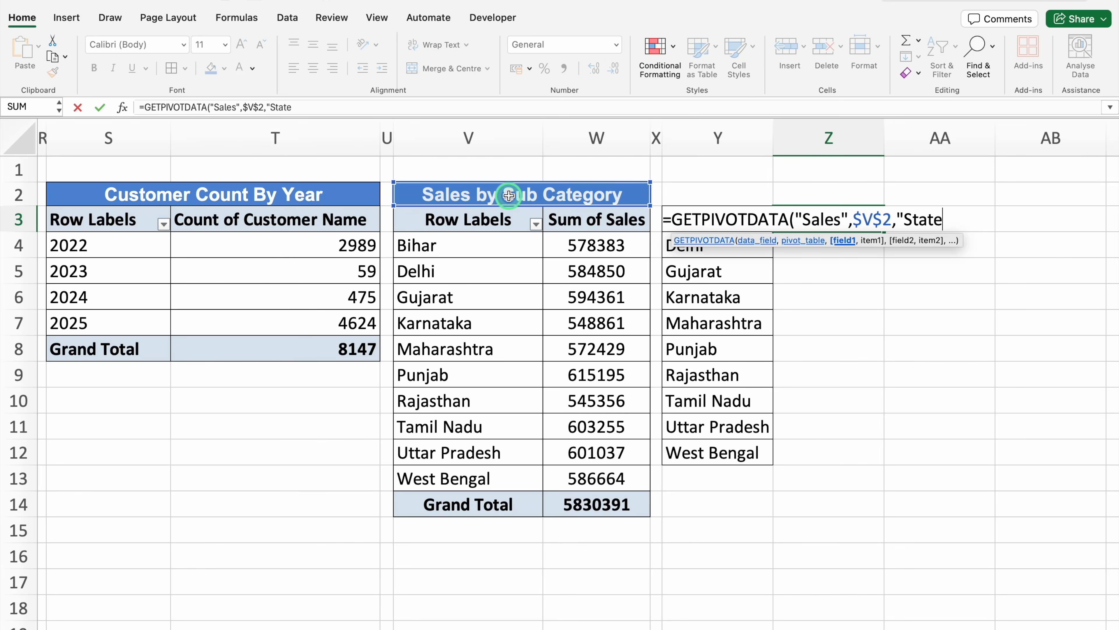
type("\",")
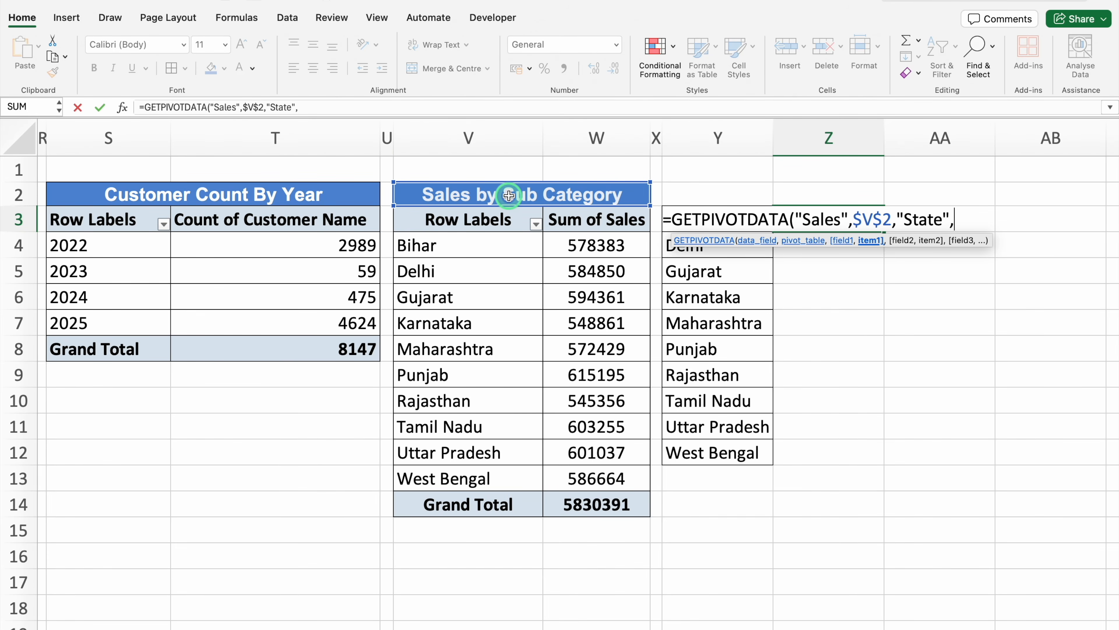
left_click(714, 192)
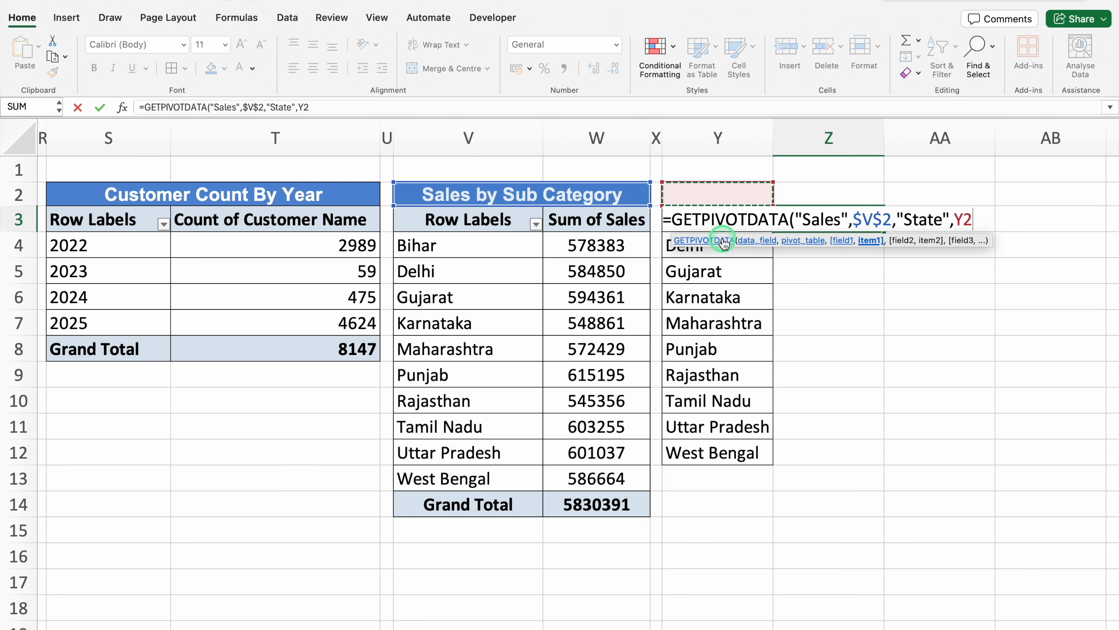
key("Down")
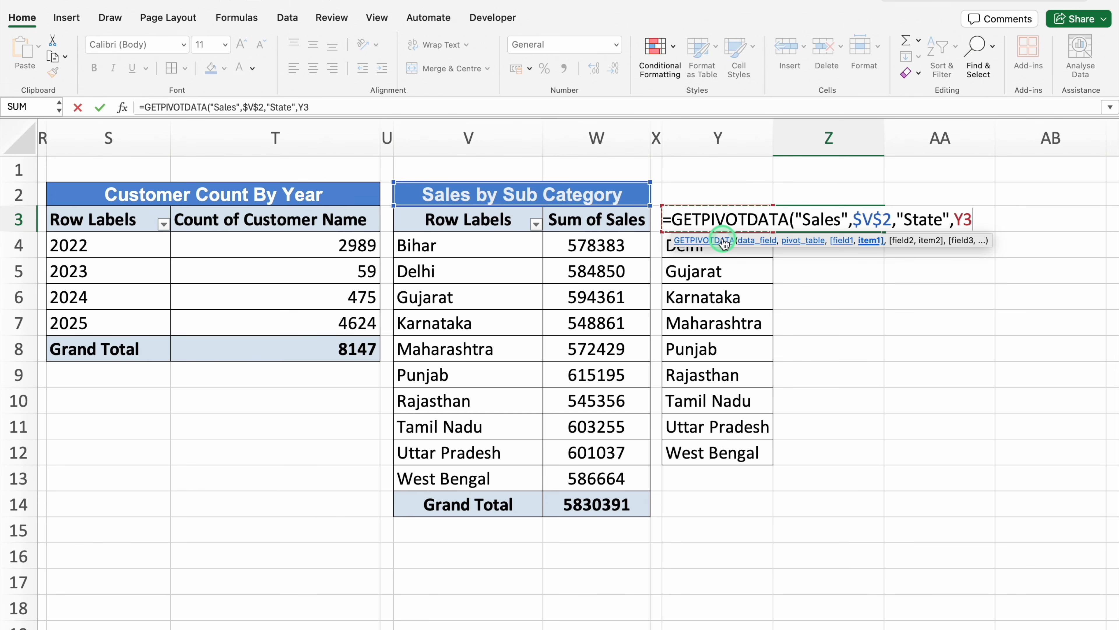
type(")")
key("Return")
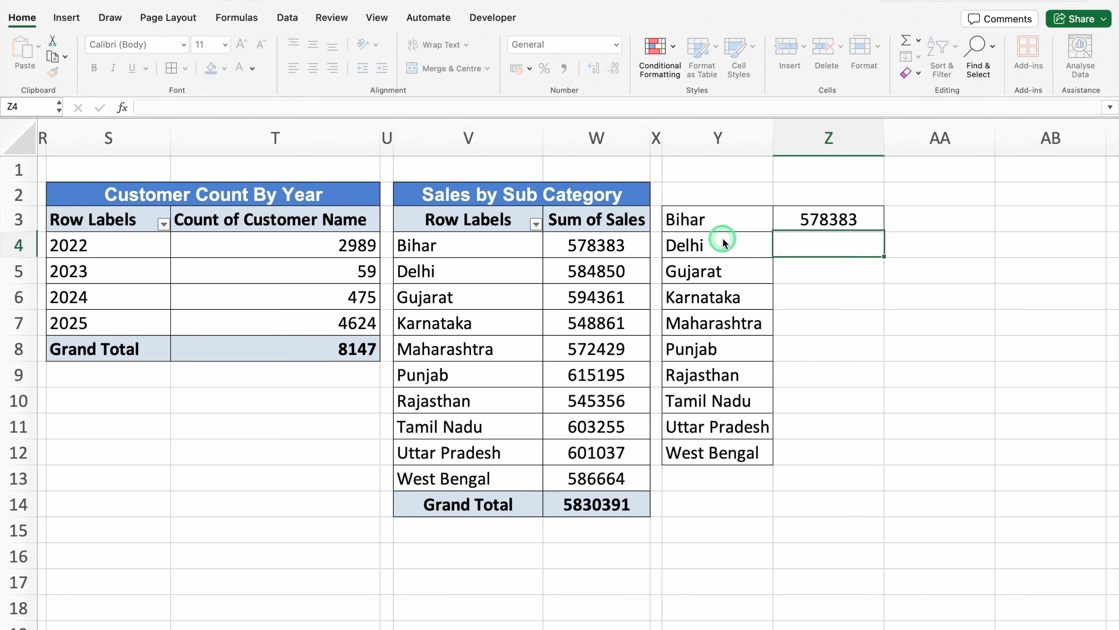
left_click(813, 219)
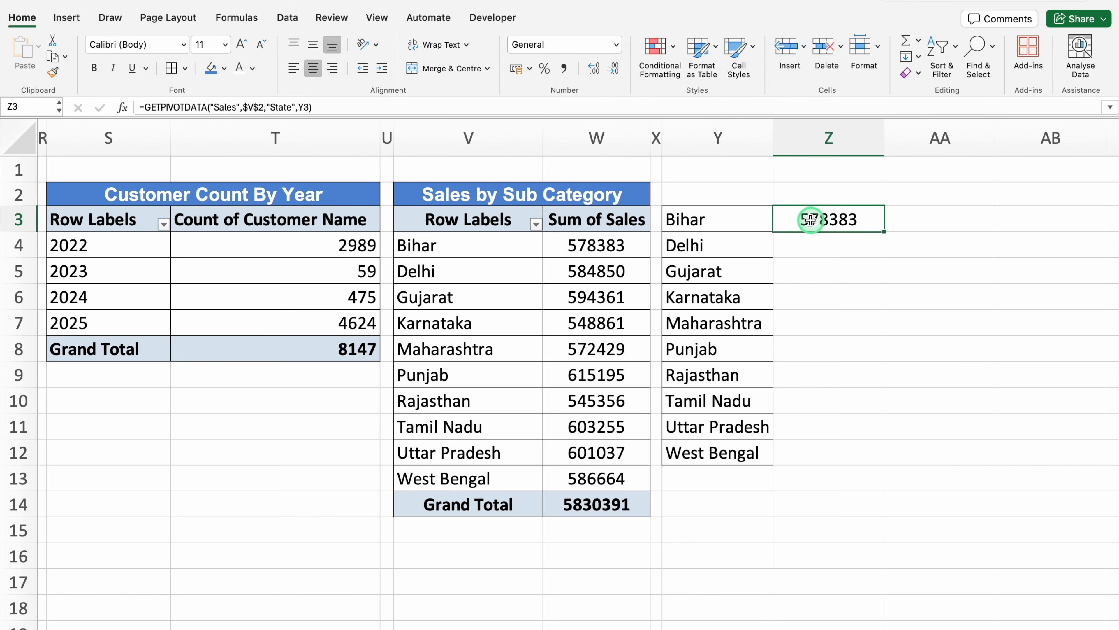
Change the heading of the state pivot table at V2 to Sales by State
double_click(519, 192)
left_click_drag(603, 194, 507, 196)
type("State")
key("Return")
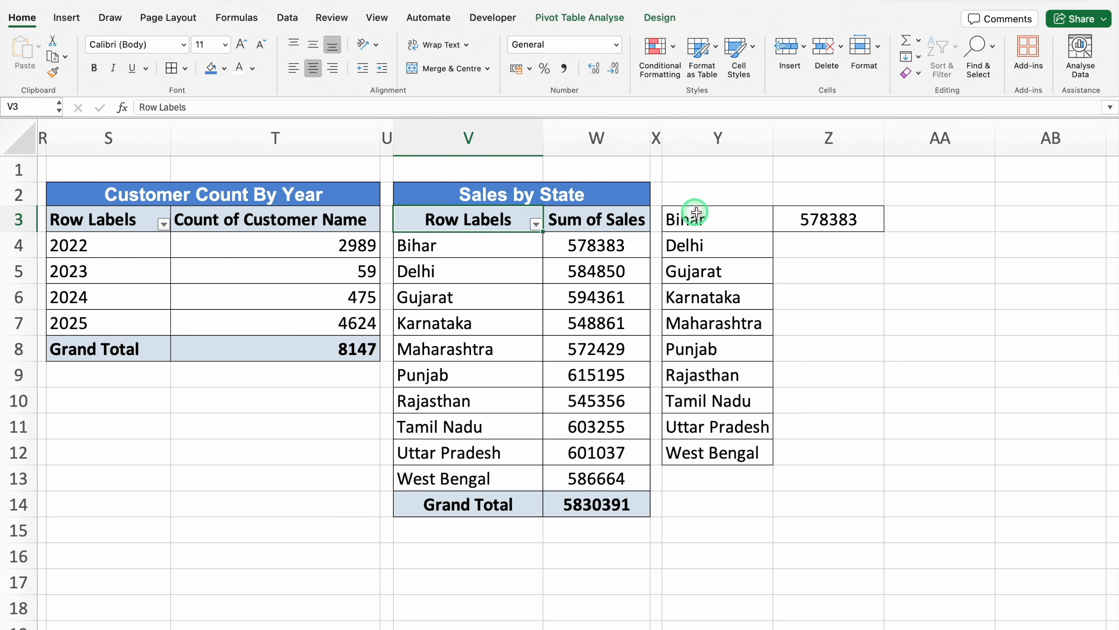
Fill the Z3 formula down to Z12 and copy the Sales by State heading from V2 to Y2
left_click(880, 220)
left_click_drag(884, 231, 875, 457)
left_click(524, 196)
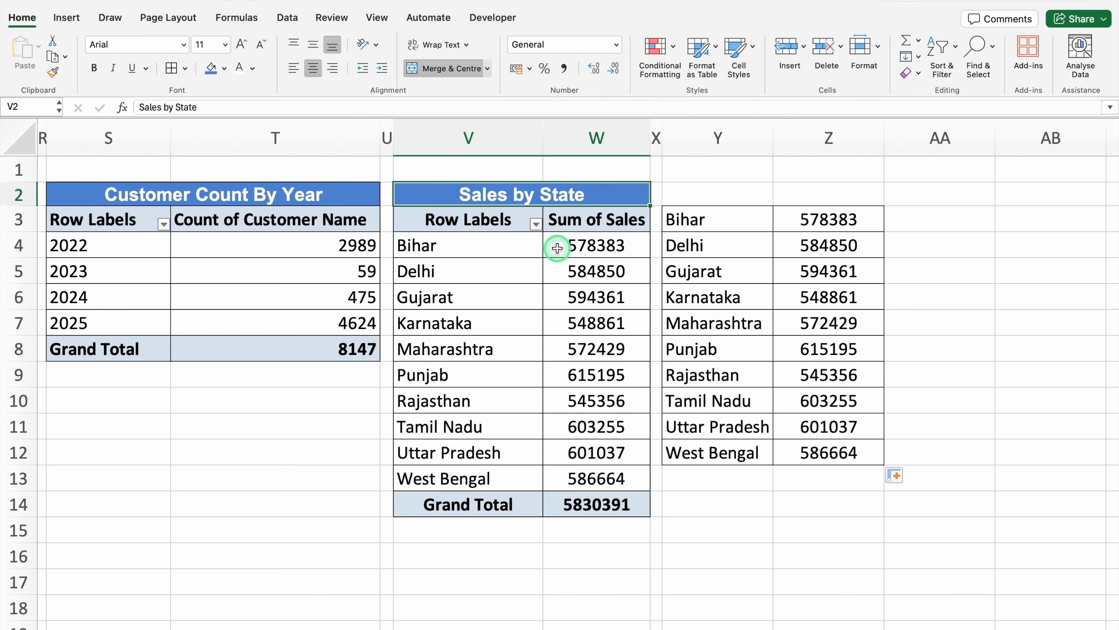
key("super+c")
left_click(742, 195)
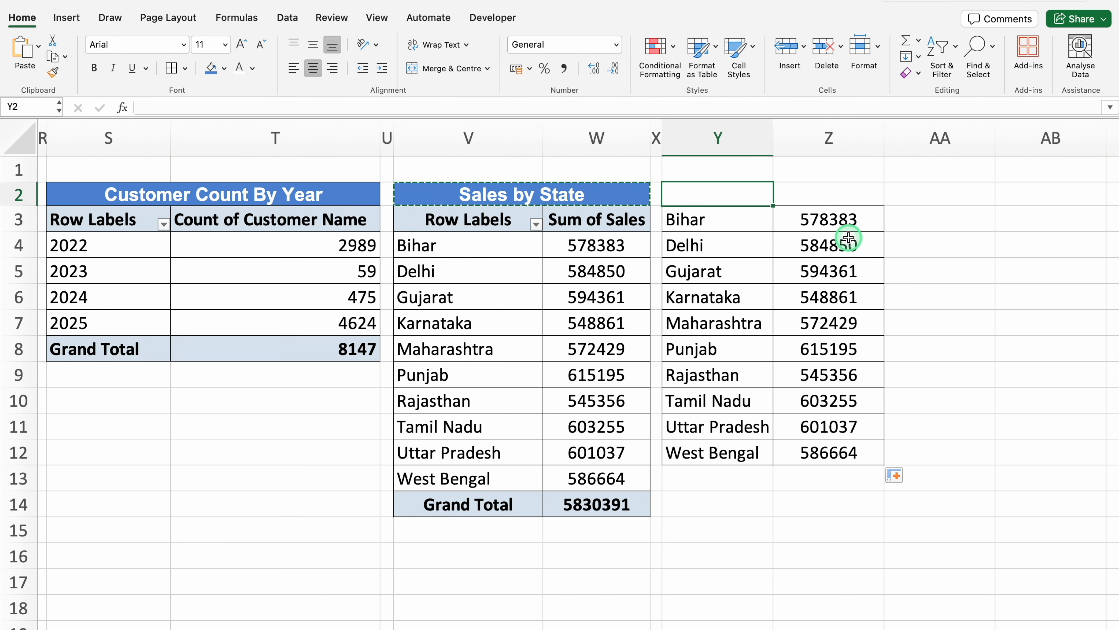
key("super+v")
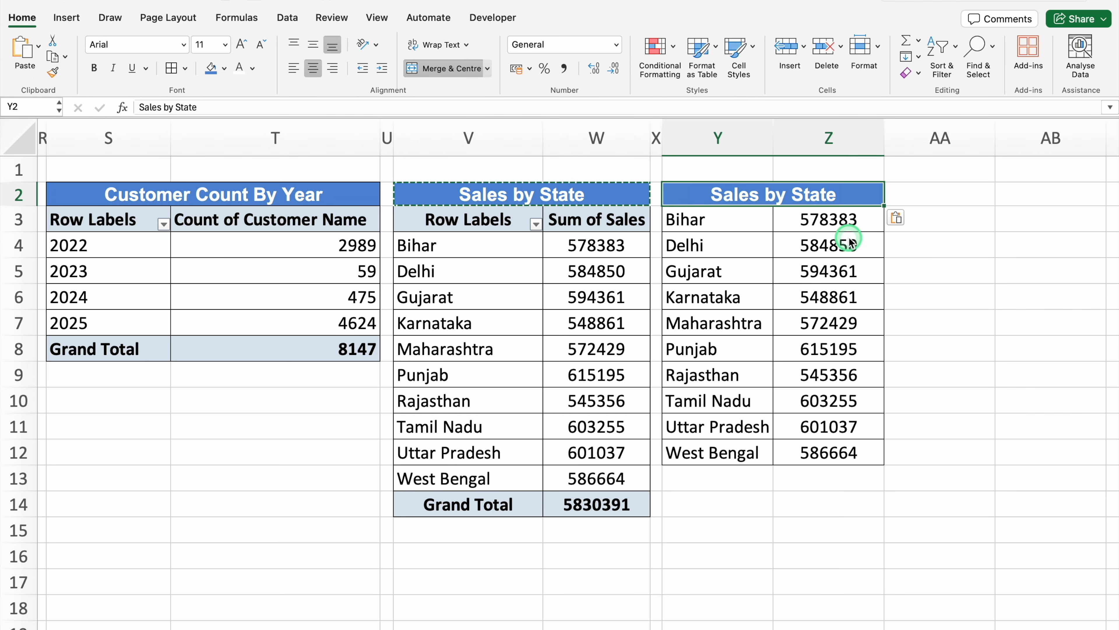
Unmerge the copied heading at Y2 and fill its contents across into Z2
left_click(452, 69)
left_click(738, 198)
left_click_drag(773, 206, 847, 203)
Shorten the headings to Sales in Y2 and State in Z2, and centre both cells
double_click(745, 196)
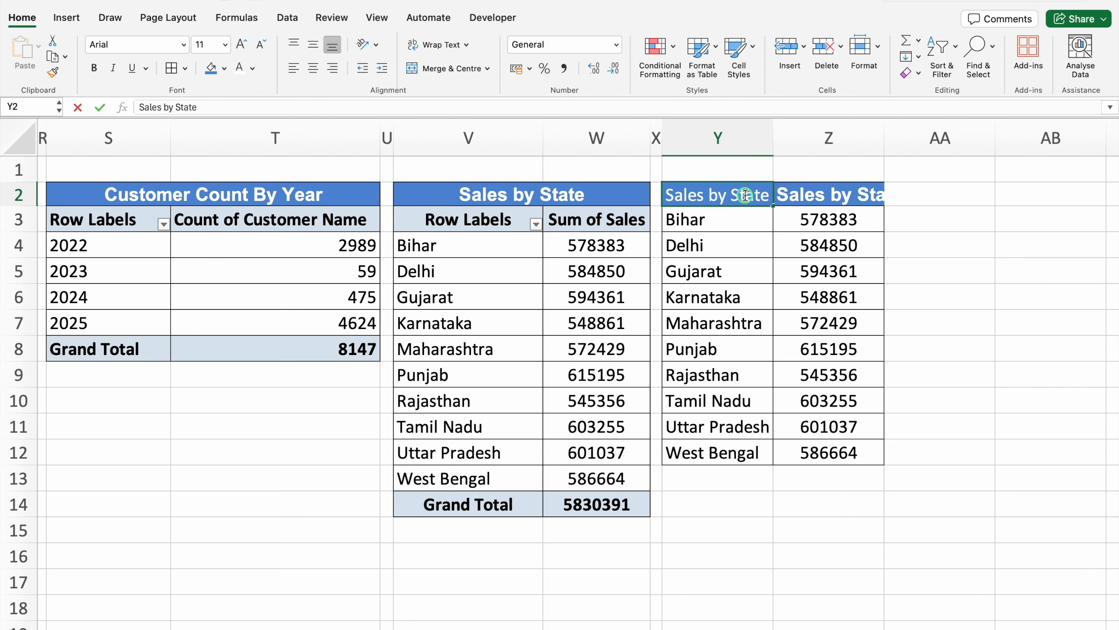
left_click_drag(770, 195, 722, 200)
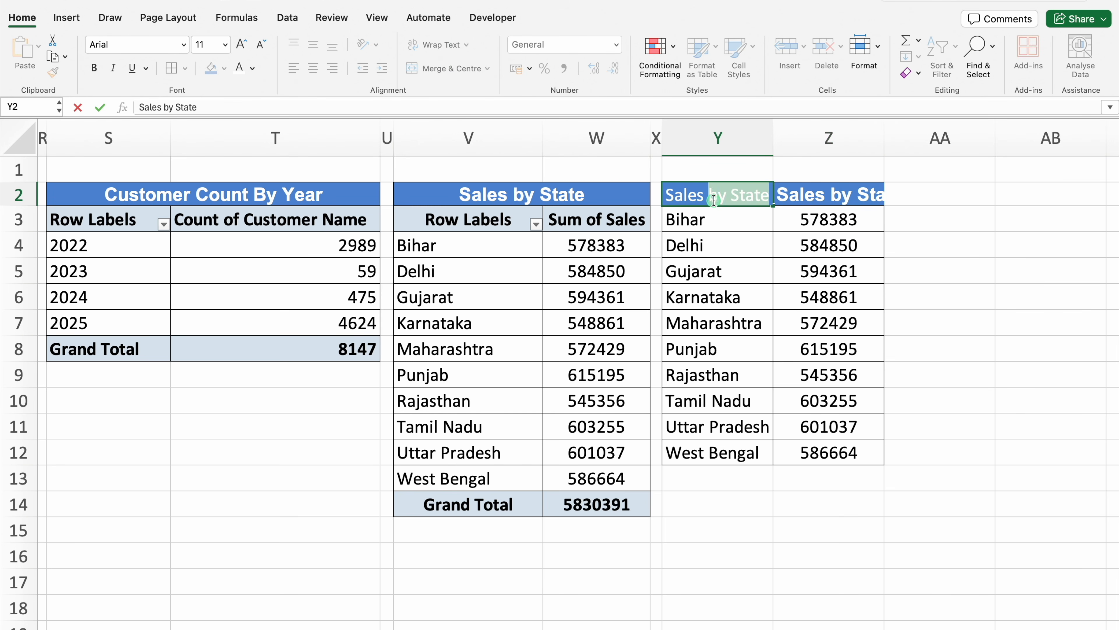
key("BackSpace")
key("Return")
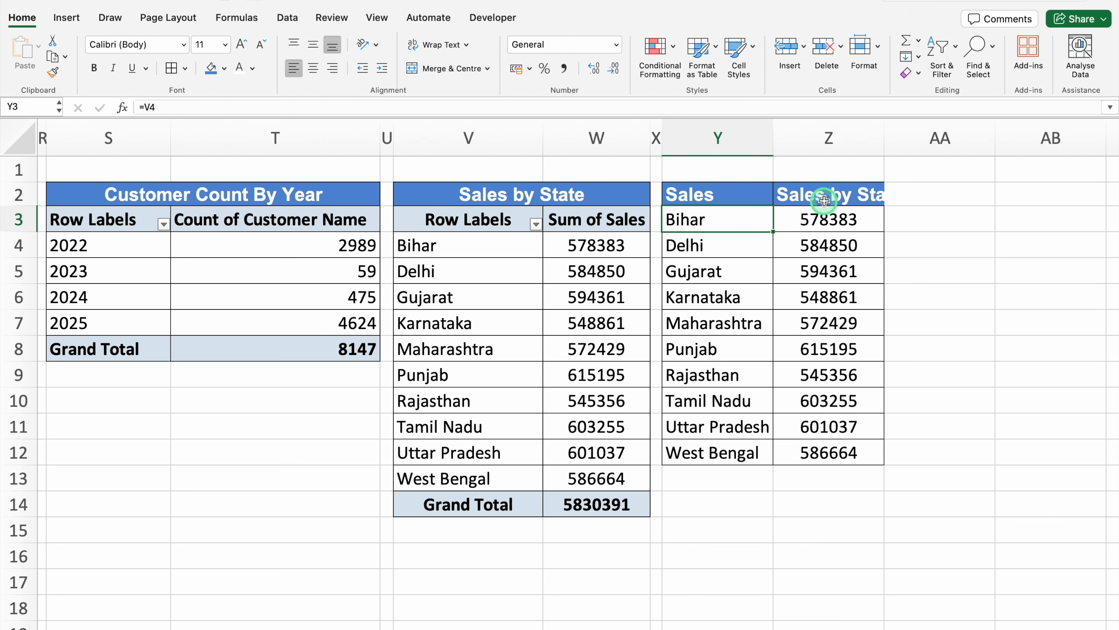
left_click(843, 195)
left_click_drag(844, 195, 814, 195)
key("BackSpace")
key("Return")
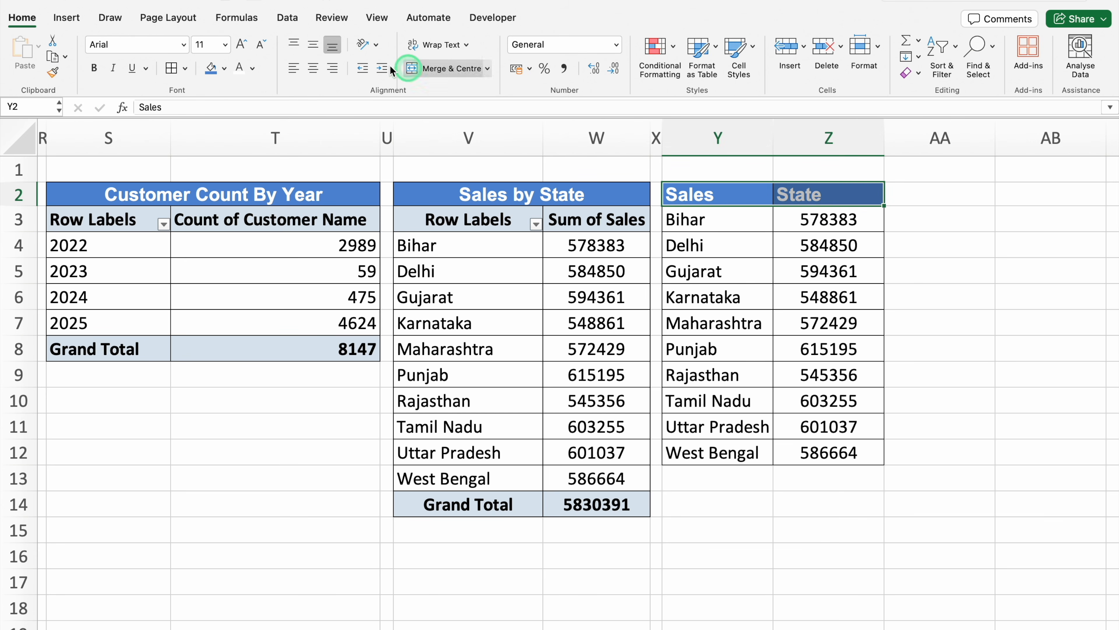
left_click(312, 68)
left_click(1023, 344)
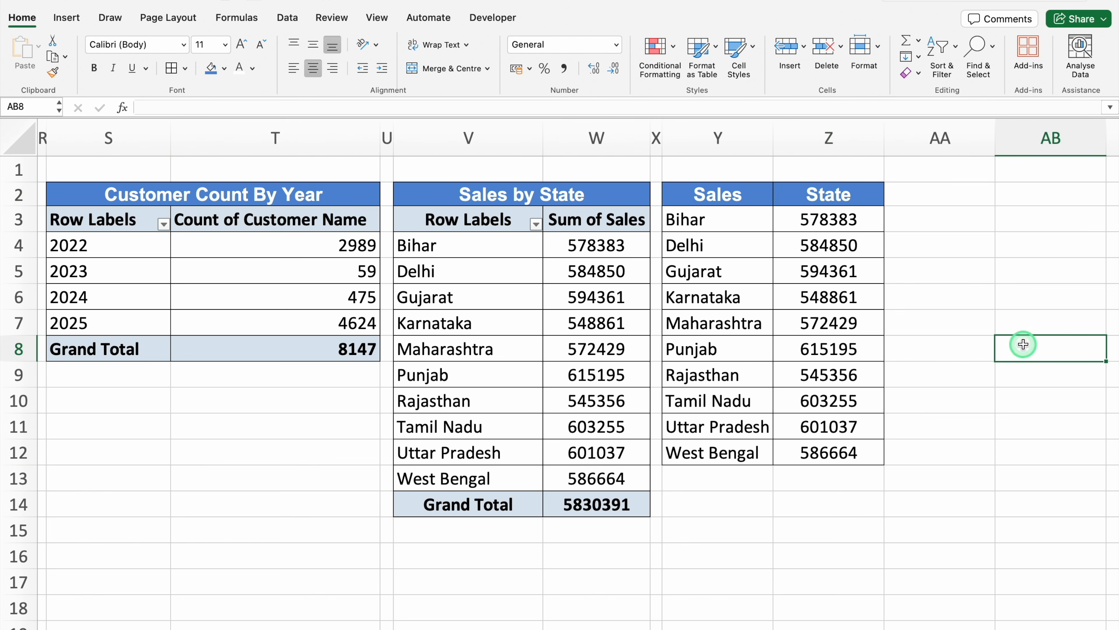
Narrow column AA into a spacer and paste a copy of the Sales by State pivot table, V2:W14, at AB2
left_click_drag(995, 130, 900, 130)
left_click(925, 195)
left_click_drag(523, 193, 519, 504)
key("super+c")
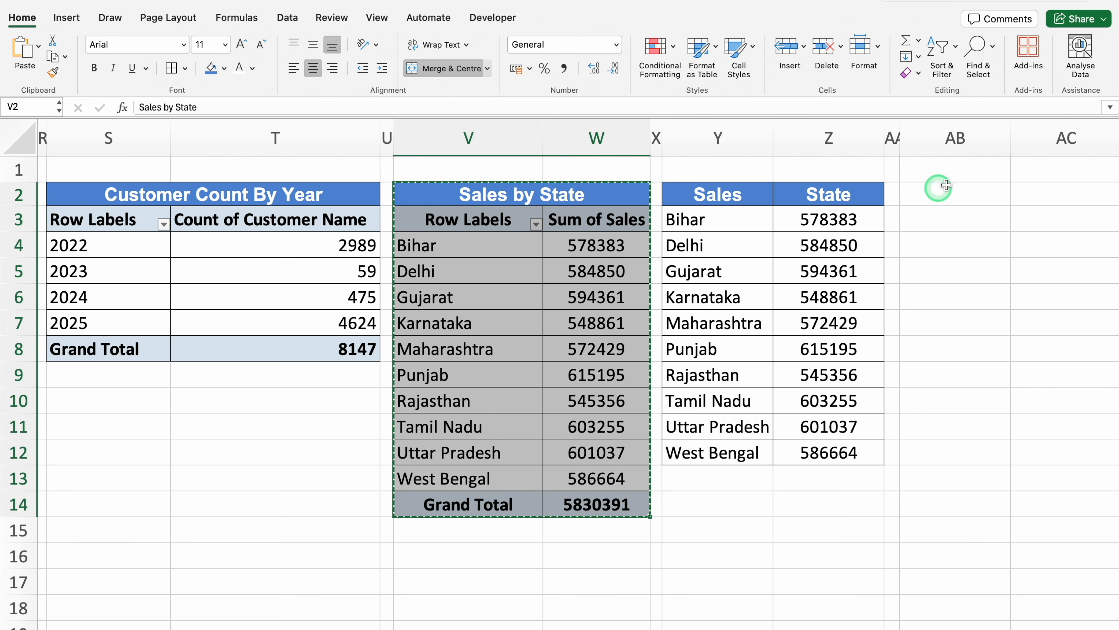
left_click(951, 196)
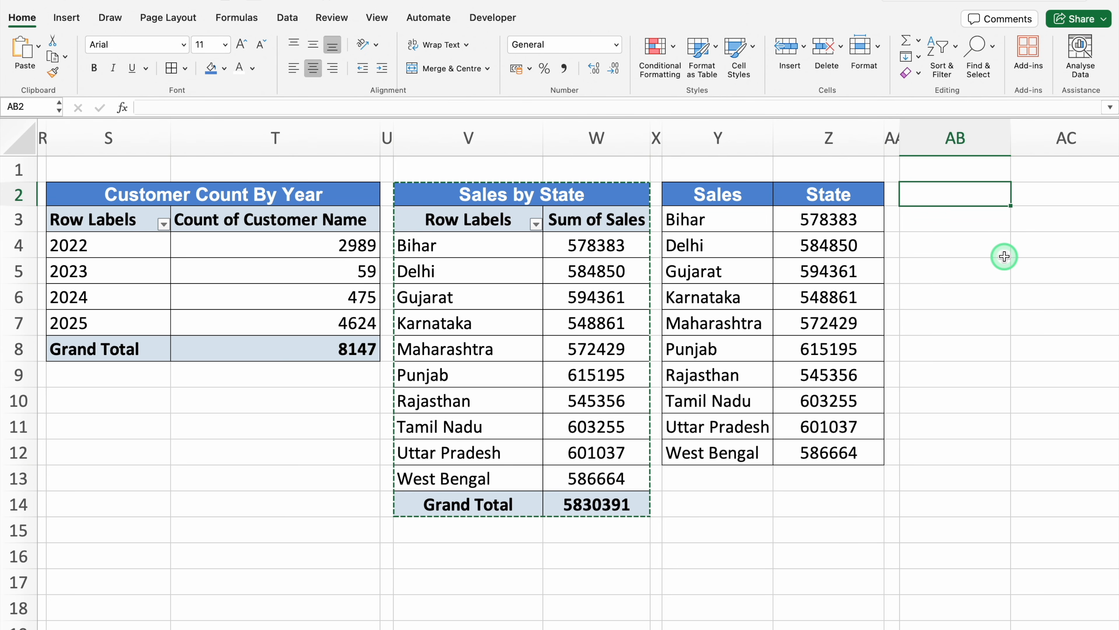
key("super+v")
key("Right")
key("Right")
key("Right")
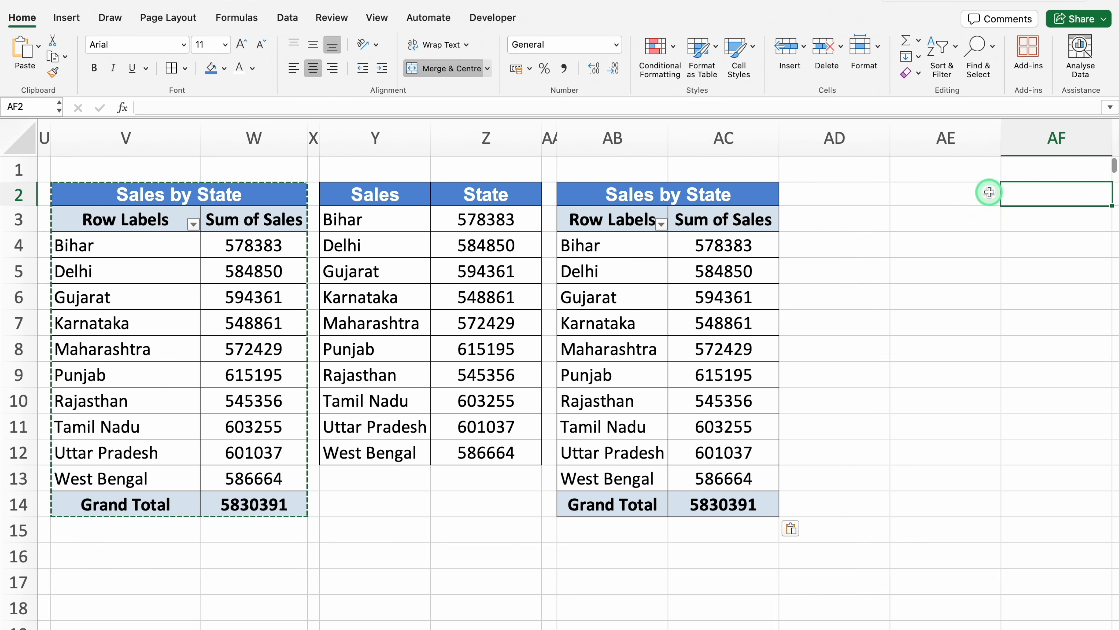
Title the pasted table at AB2 Top 5 Customer Profit
left_click(659, 197)
type("Top ")
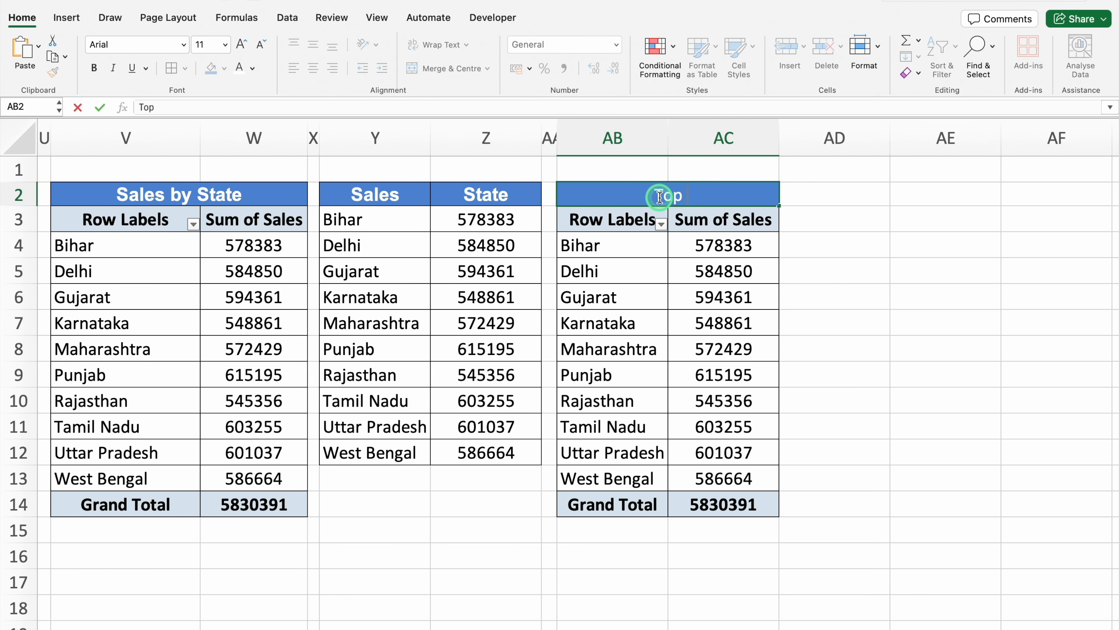
type("5 Customer Profit")
Open the field list for the pivot table at AB3 and remove its State row field and Sum of Sales value field
left_click(610, 217)
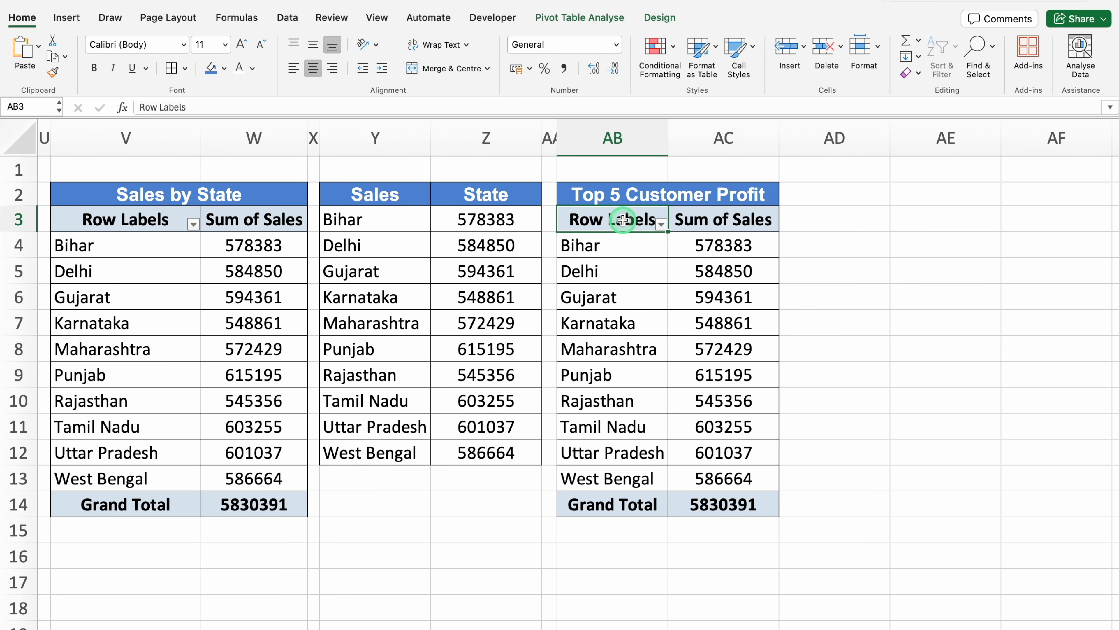
left_click(580, 17)
left_click(881, 50)
left_click(940, 494)
left_click_drag(940, 495, 807, 496)
left_click_drag(1062, 494, 856, 498)
Add Customer Name as the row field and Profit (K) as the value field of the pivot table at AB3
left_click(962, 240)
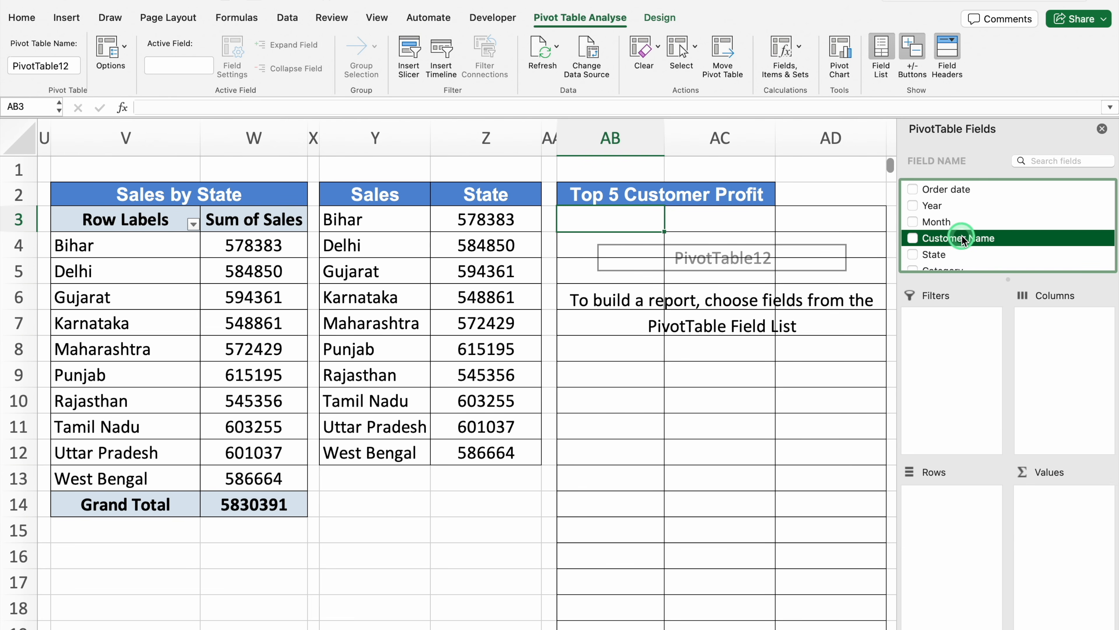
left_click_drag(961, 239, 953, 515)
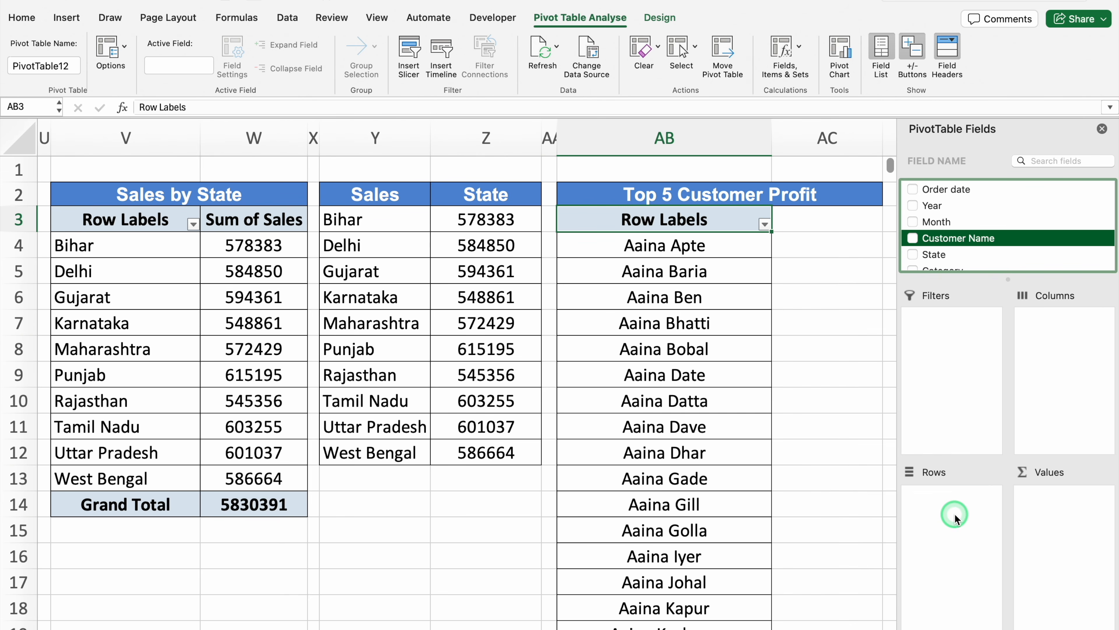
left_click(986, 248)
scroll(986, 248, "down", 3)
left_click(953, 261)
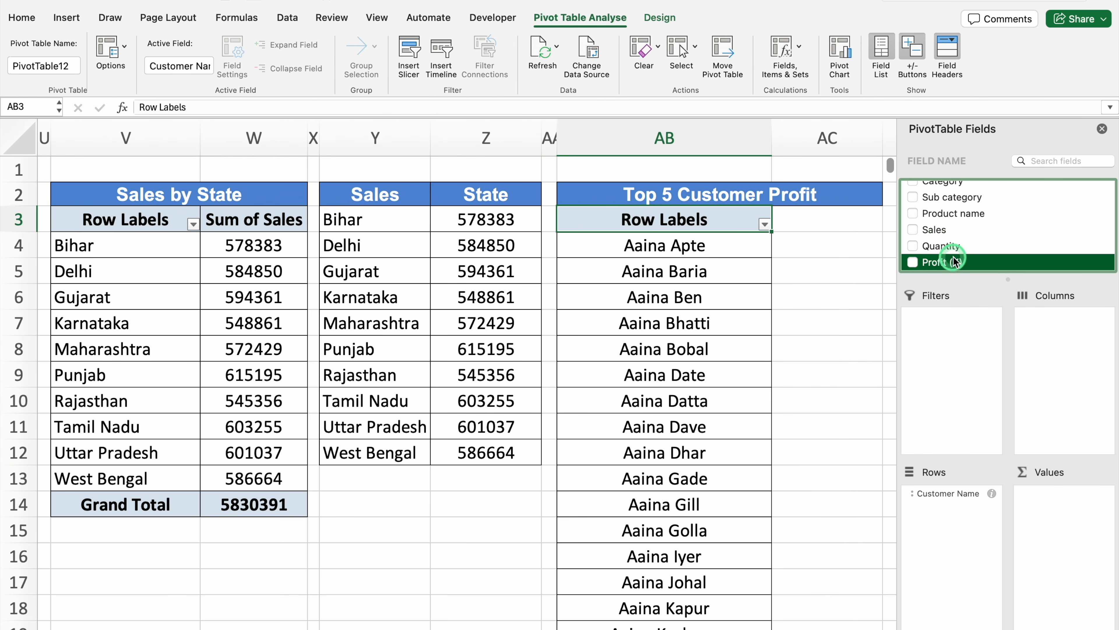
left_click_drag(954, 261, 1070, 512)
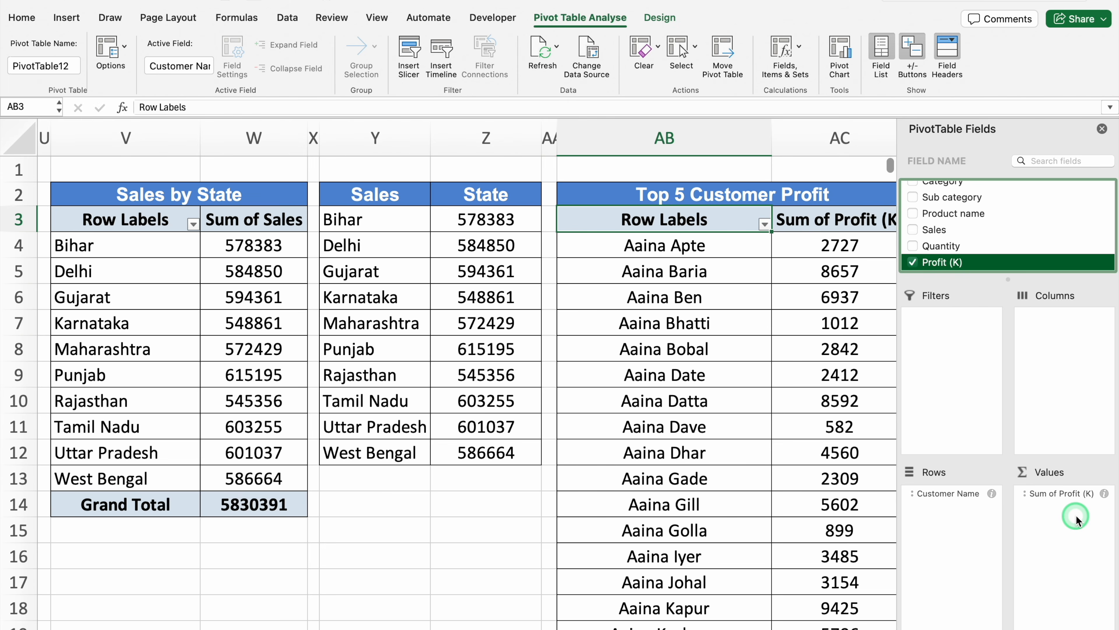
Left-align the customer name labels in column AB and close the pivot table field list
left_click(675, 138)
left_click(480, 74)
left_click(306, 69)
left_click(840, 245)
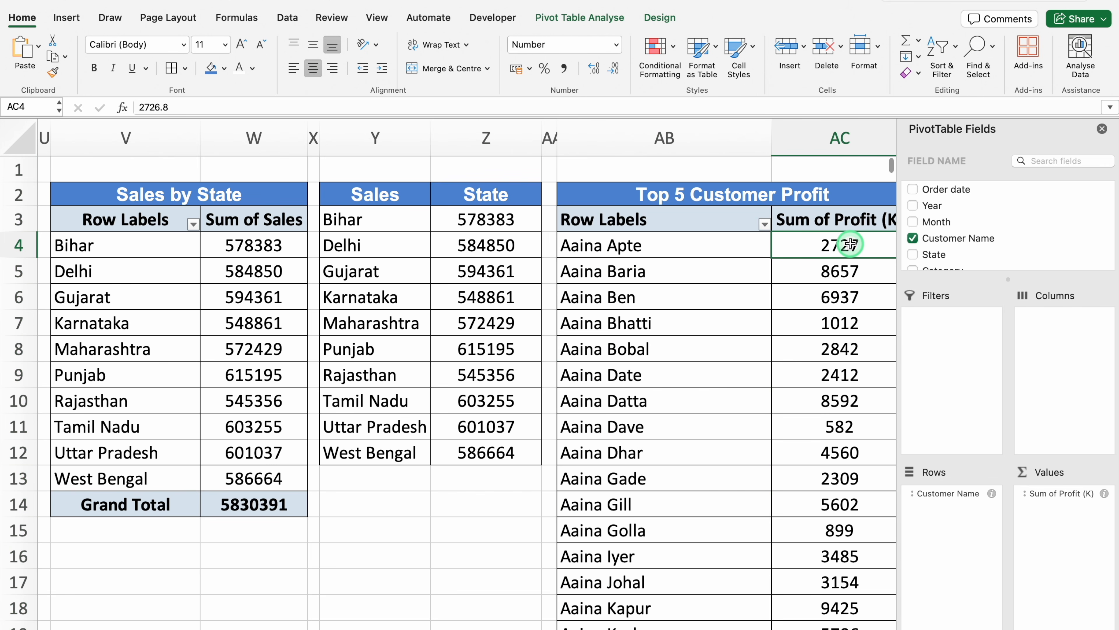
left_click(1097, 127)
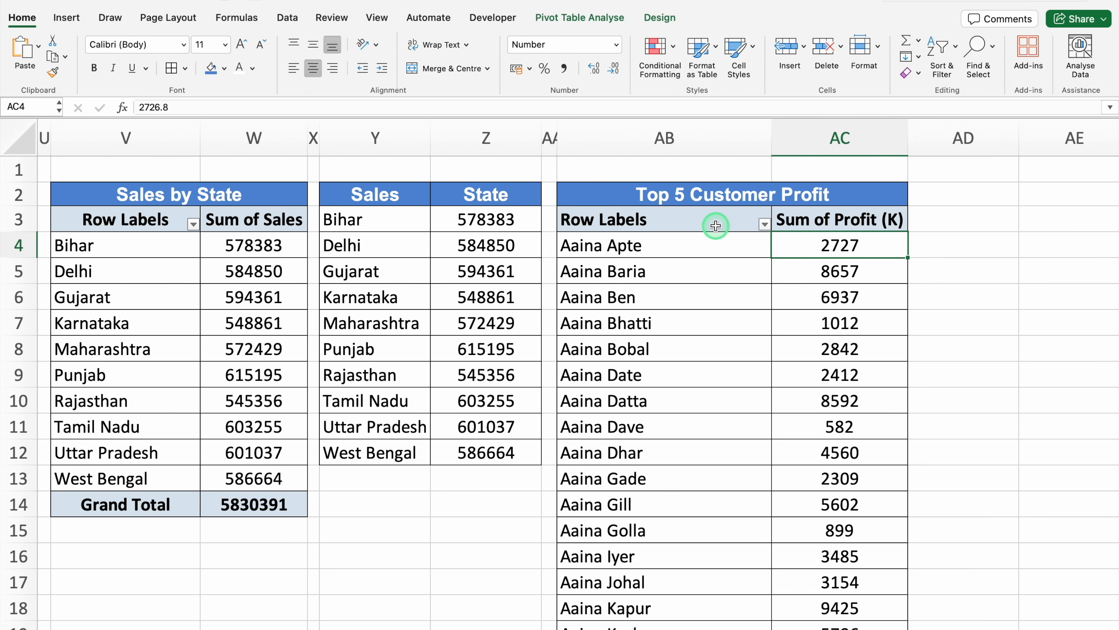
Filter the Customer Name row labels by value with the Top 10 filter set to 5 items
left_click(764, 225)
left_click(806, 322)
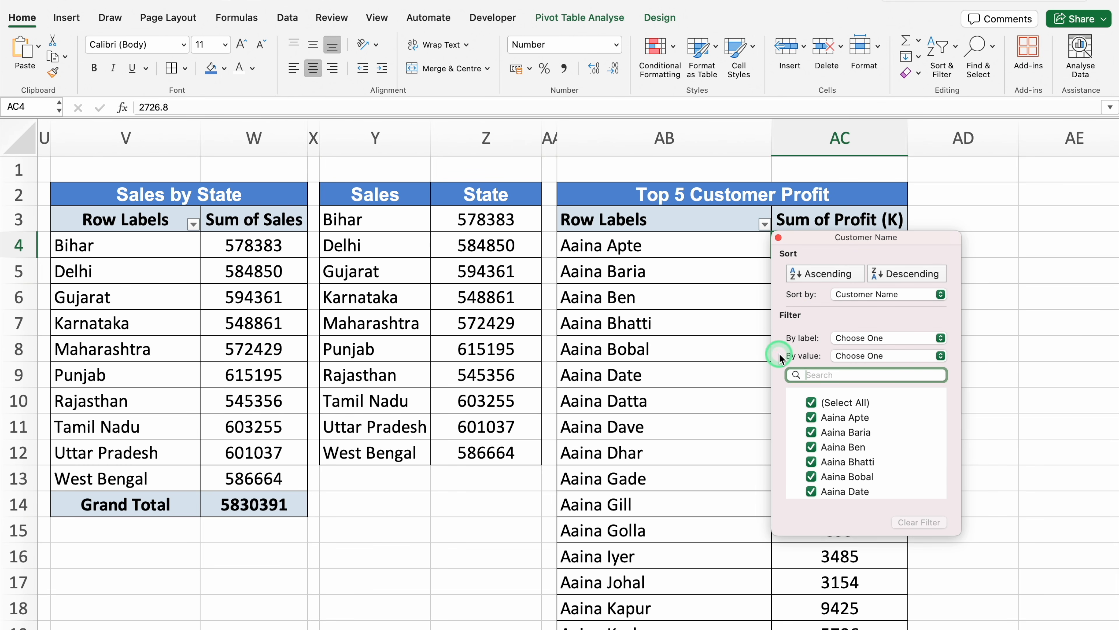
left_click(942, 356)
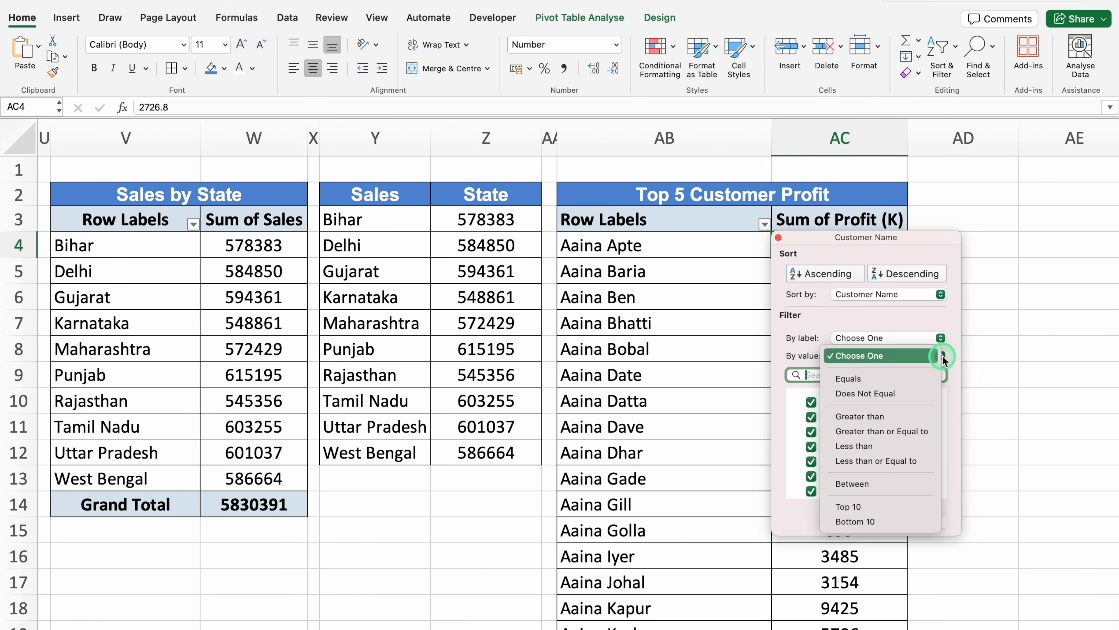
left_click(902, 507)
left_click(811, 375)
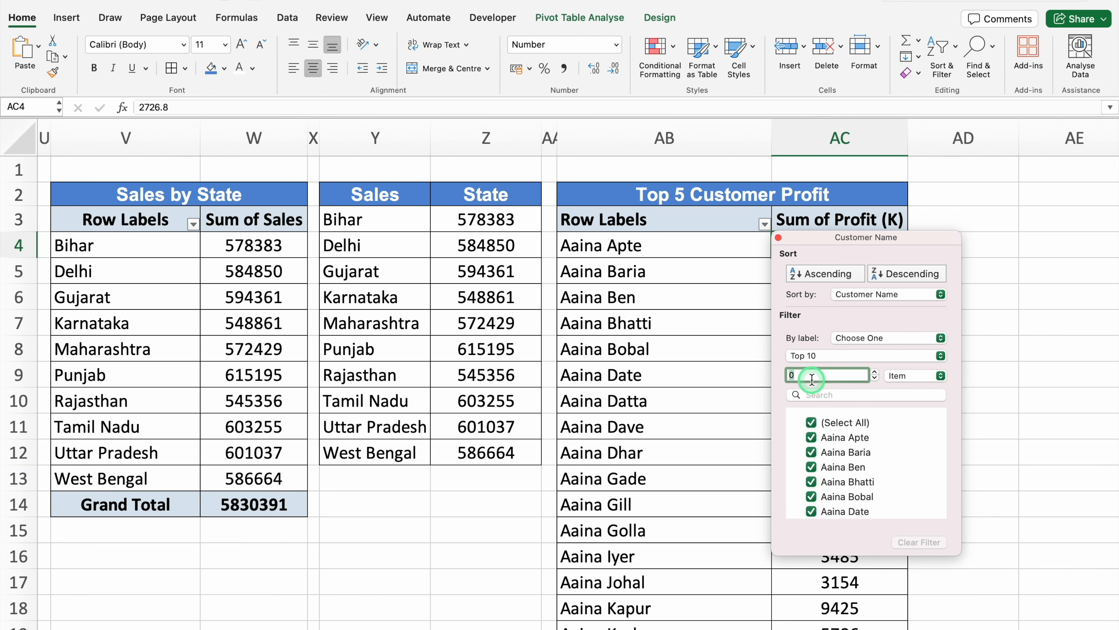
key("BackSpace")
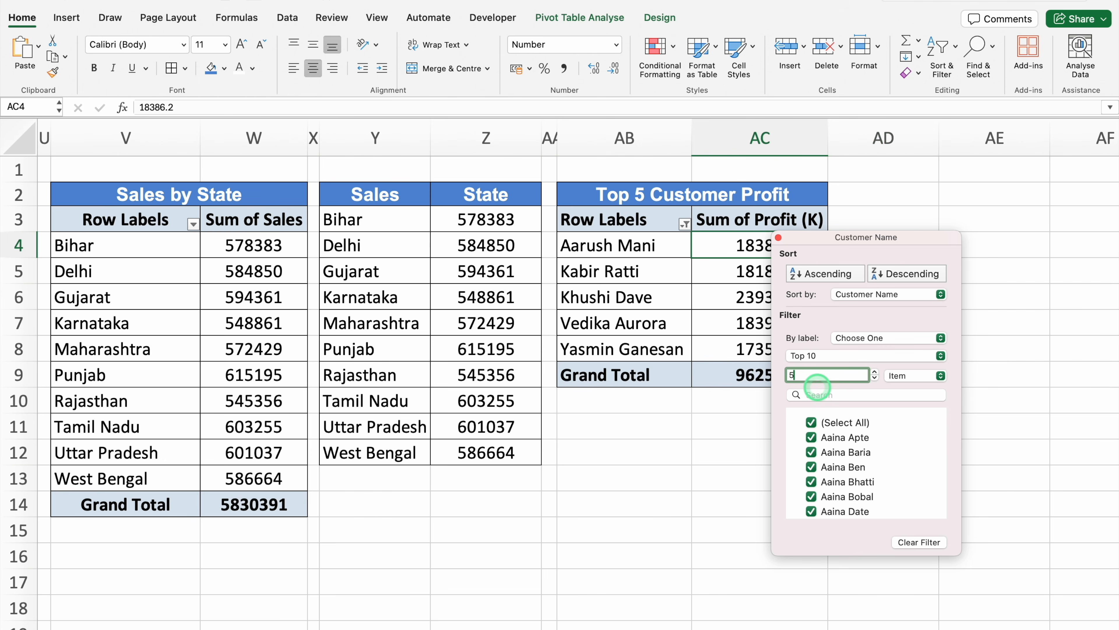
left_click(779, 238)
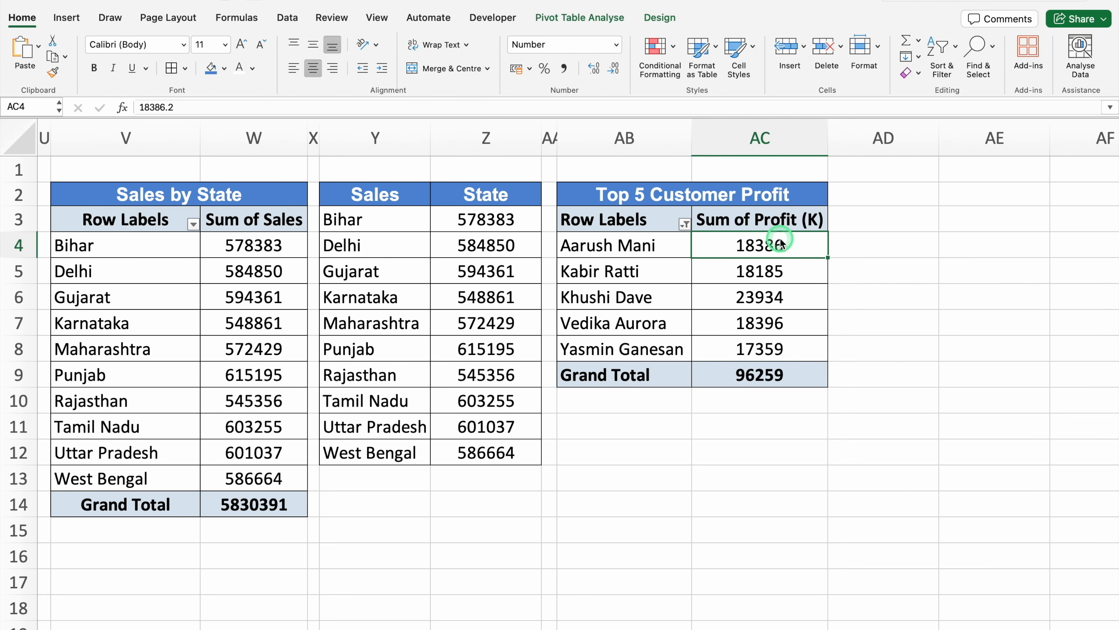
Sort the Sum of Profit (K) values in column AC from largest to smallest
right_click(798, 244)
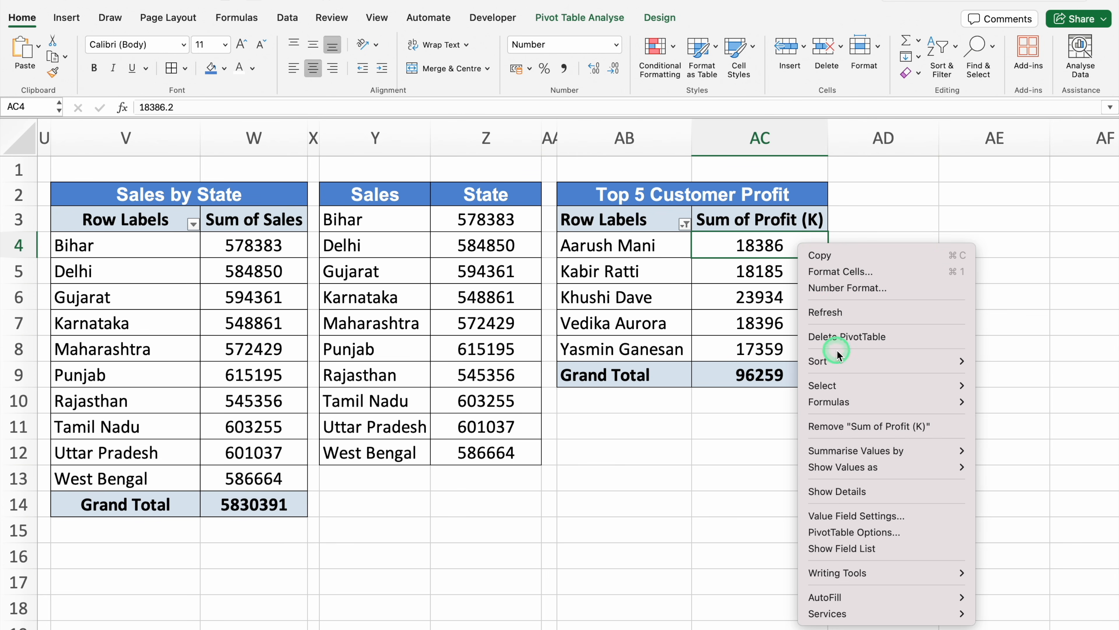
mouse_move(840, 360)
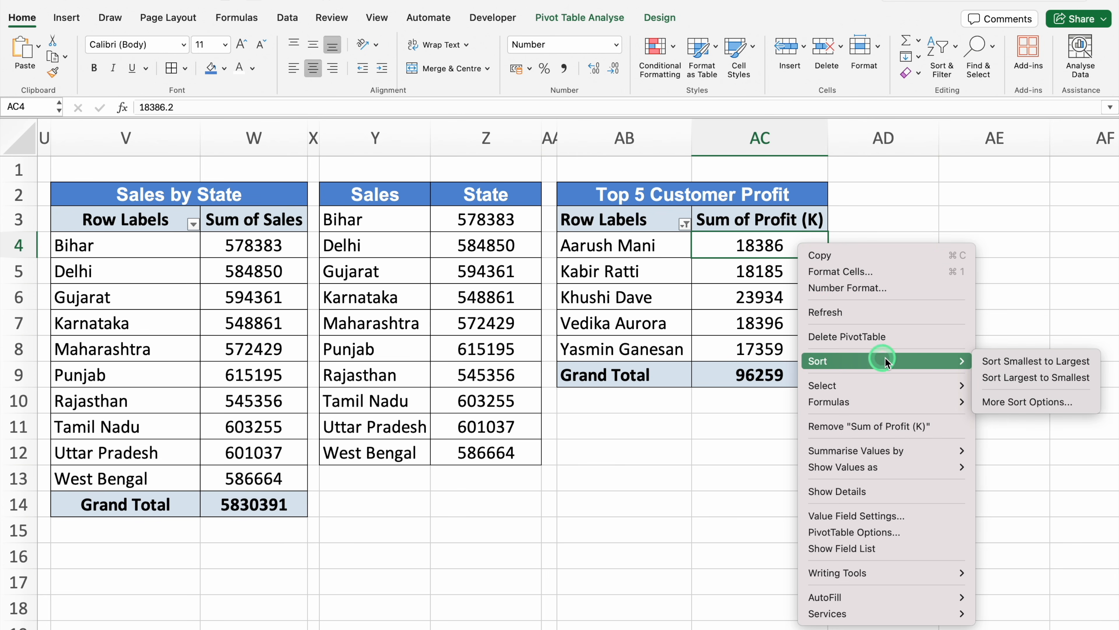
left_click(1017, 382)
left_click(875, 216)
Narrow column AD into a spacer and paste a copy of the Top 5 Customer Profit table, AB2:AC9, at AE2
left_click(890, 134)
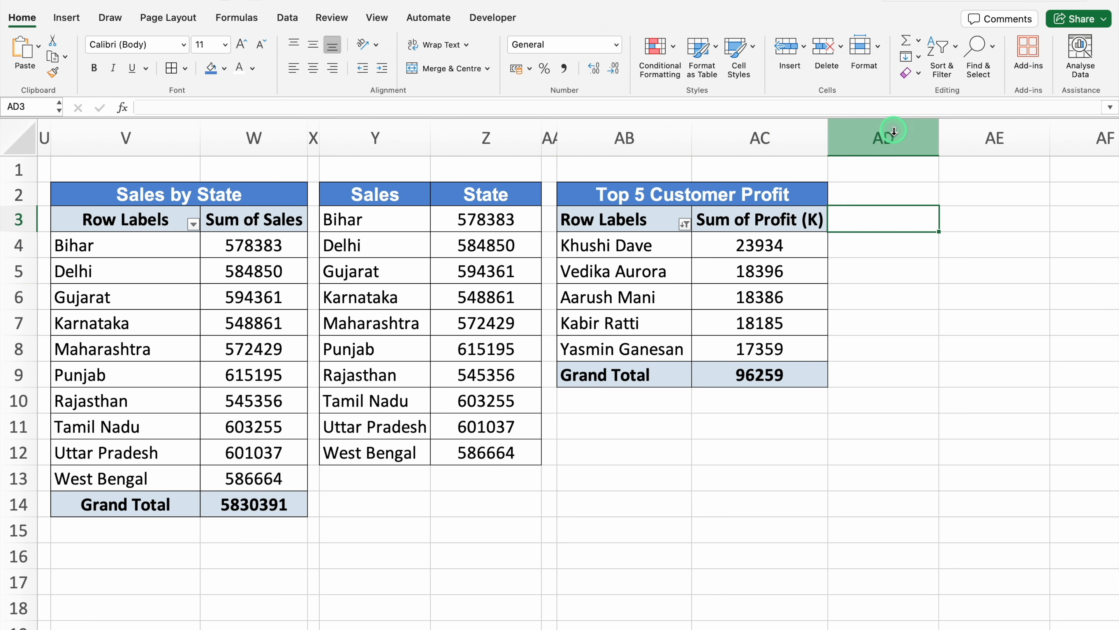
left_click_drag(938, 132, 836, 132)
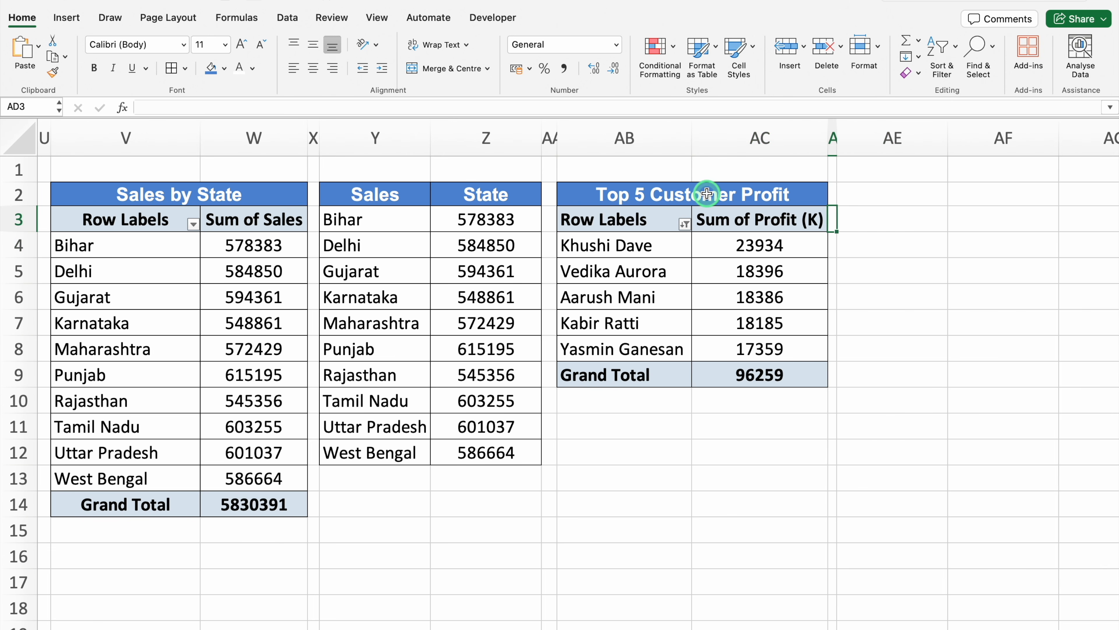
left_click(706, 193)
left_click_drag(707, 193, 720, 370)
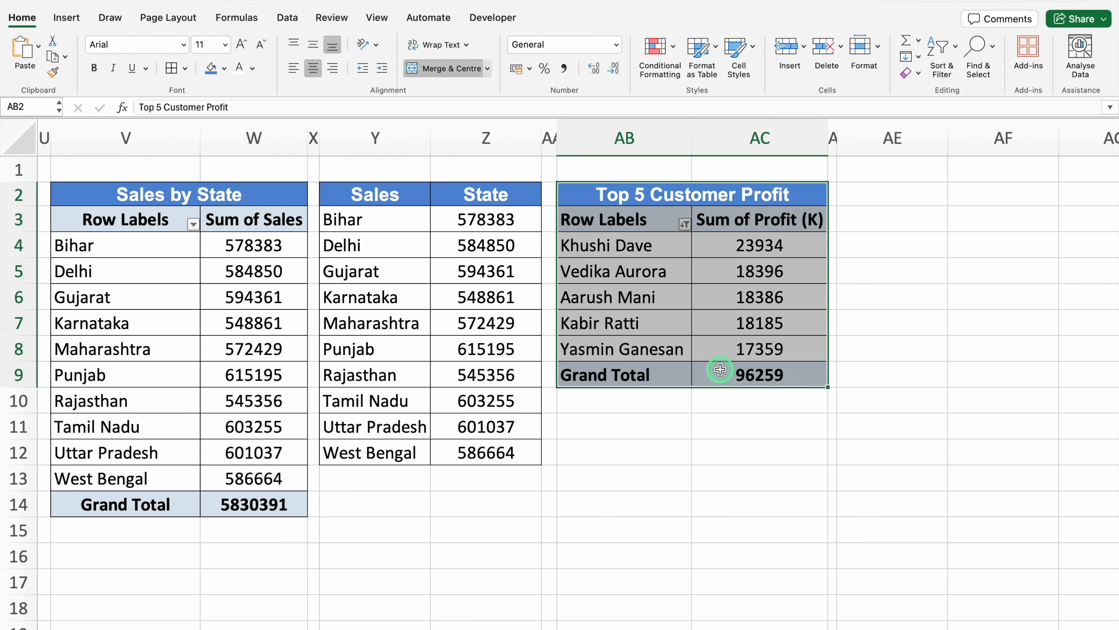
key("super+c")
left_click(895, 192)
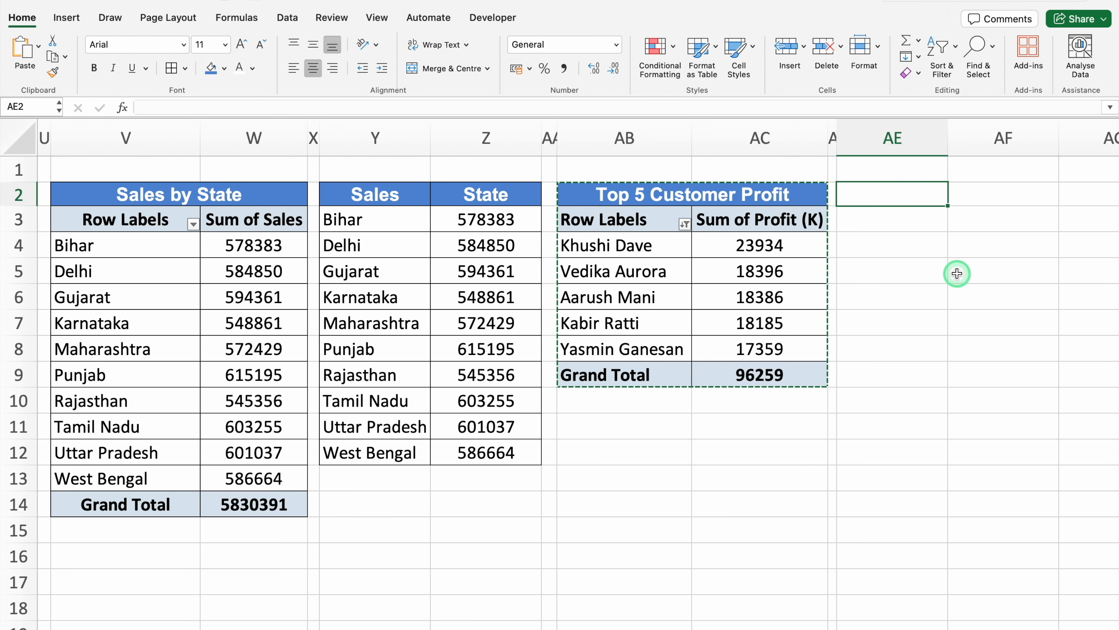
key("super+v")
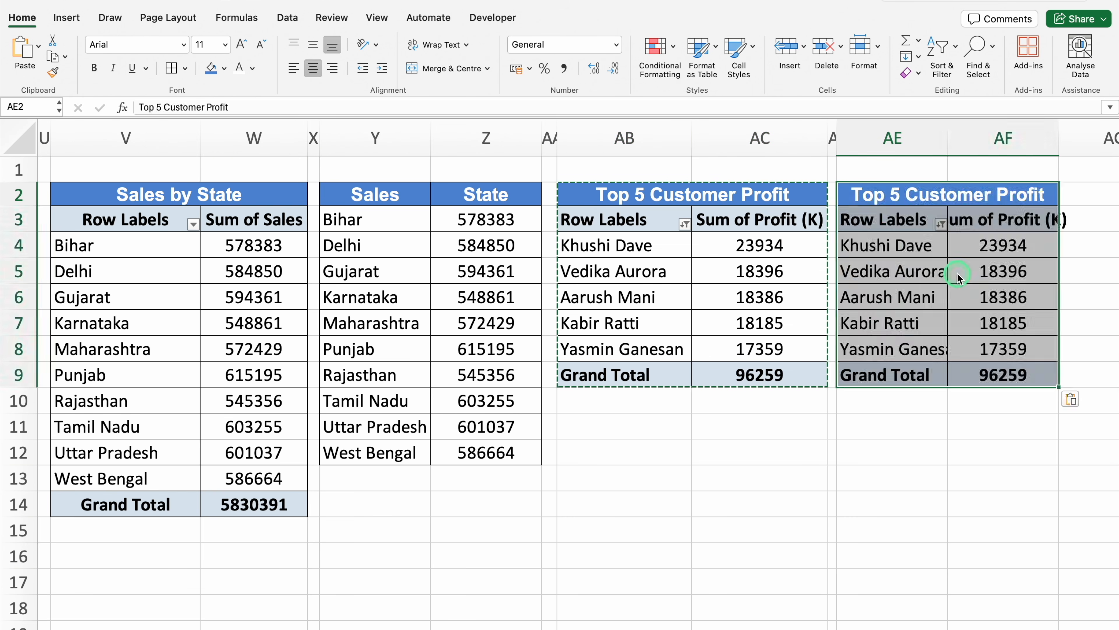
Auto-fit the width of column AF to the pasted table's Sum of Profit (K) heading
key("Right")
key("Right")
key("Right")
key("Right")
key("Right")
double_click(665, 135)
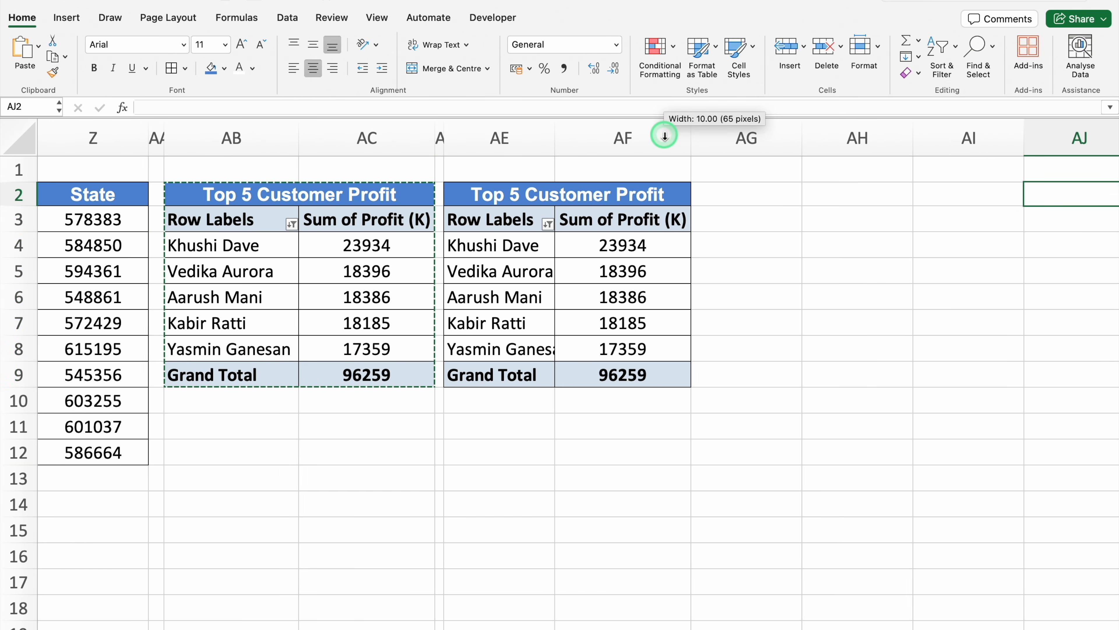
Open the field list for the pivot table at AE3 and remove its Customer Name and Sum of Profit (K) fields
left_click(505, 220)
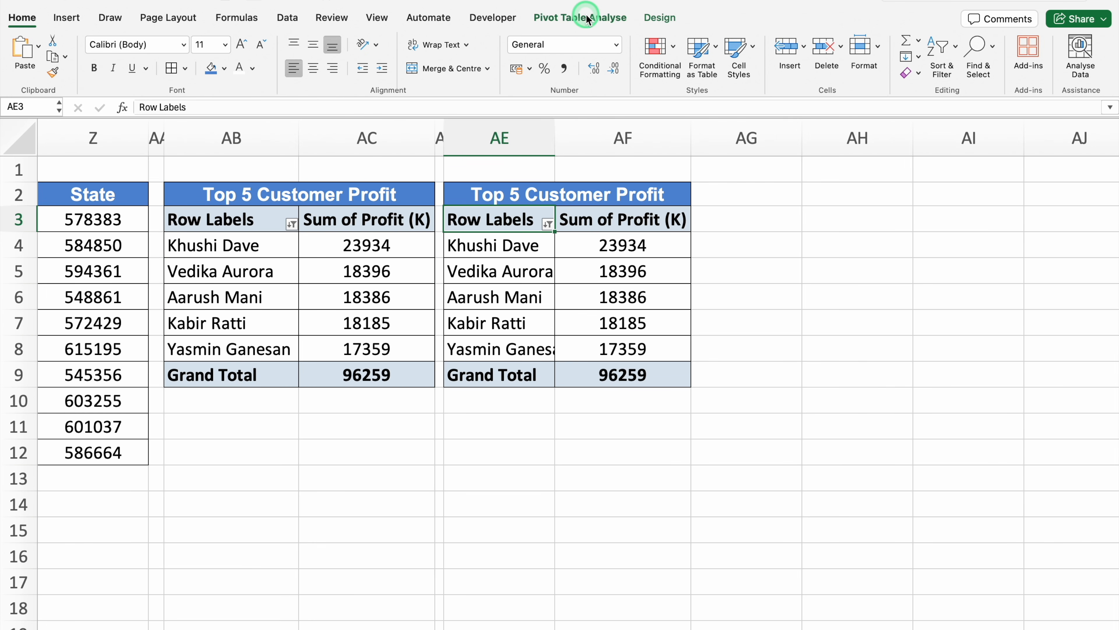
left_click(586, 18)
left_click(883, 51)
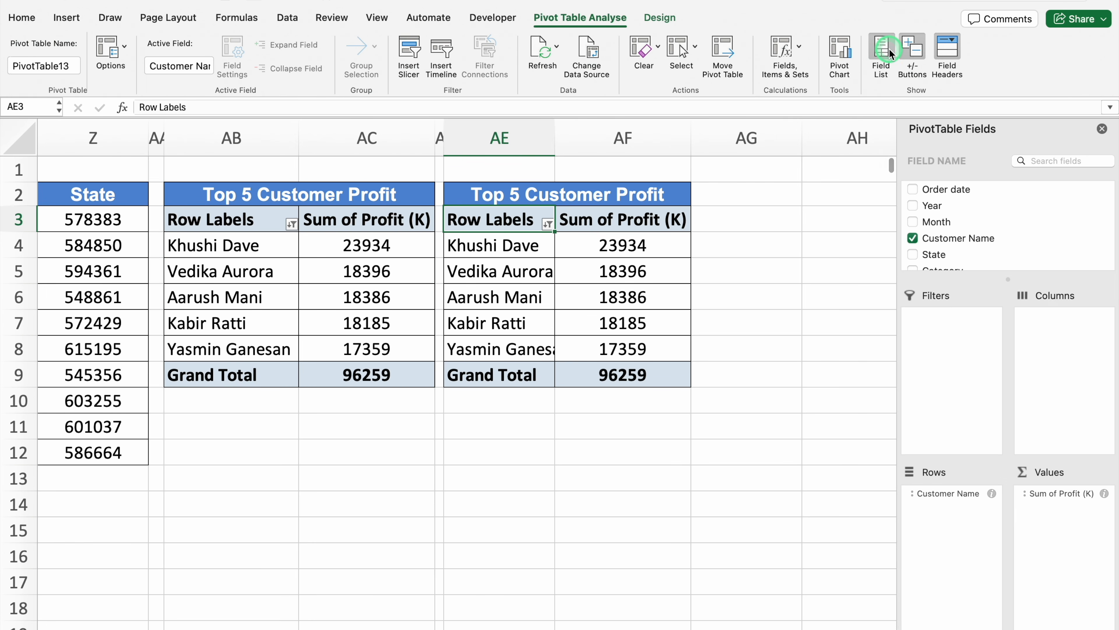
left_click_drag(968, 497, 735, 499)
left_click_drag(1073, 493, 745, 500)
Add Month as the row field and Sales as the value field of the pivot table at AE3
left_click(941, 224)
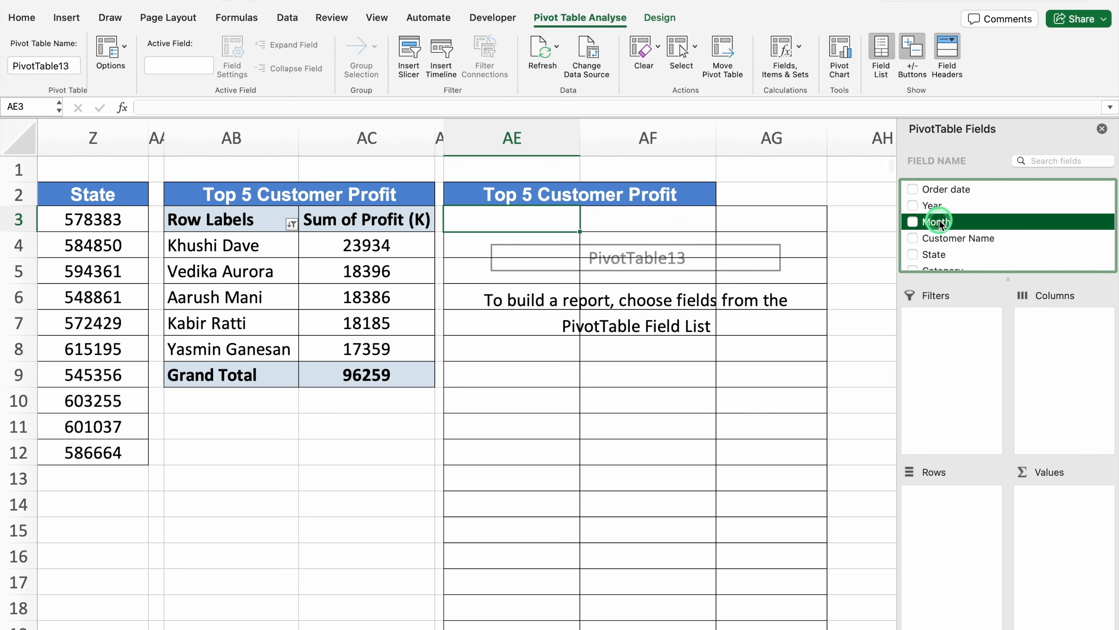
left_click_drag(941, 224, 947, 529)
left_click(961, 240)
scroll(961, 241, "down", 3)
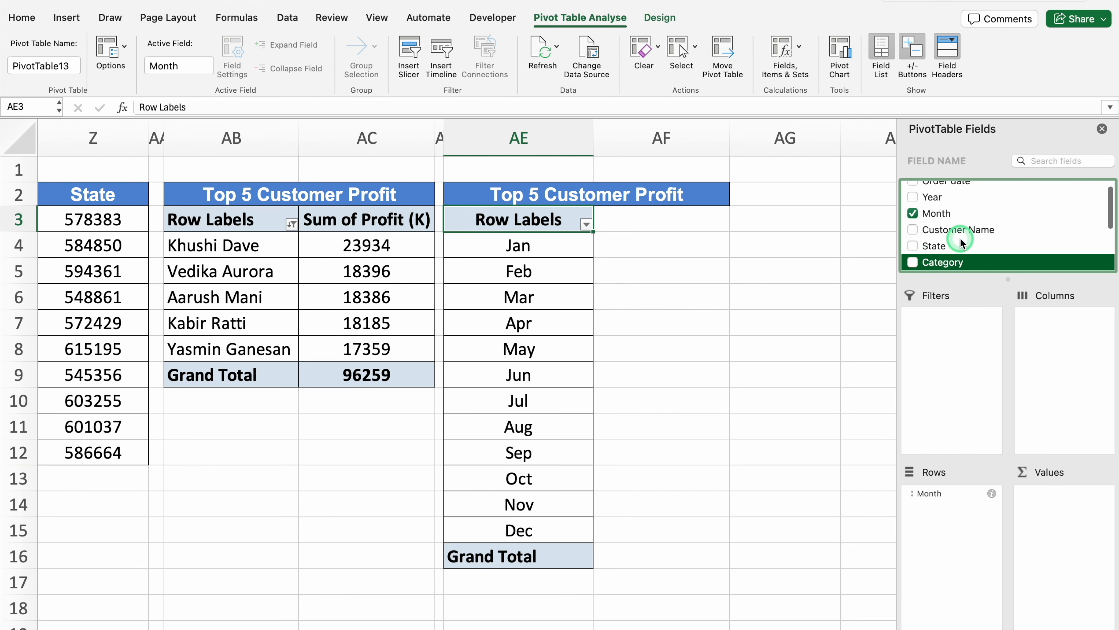
left_click(947, 262)
left_click_drag(946, 262, 1049, 517)
Title the table at AE2 Sales By Month and close the pivot table field list
left_click(548, 194)
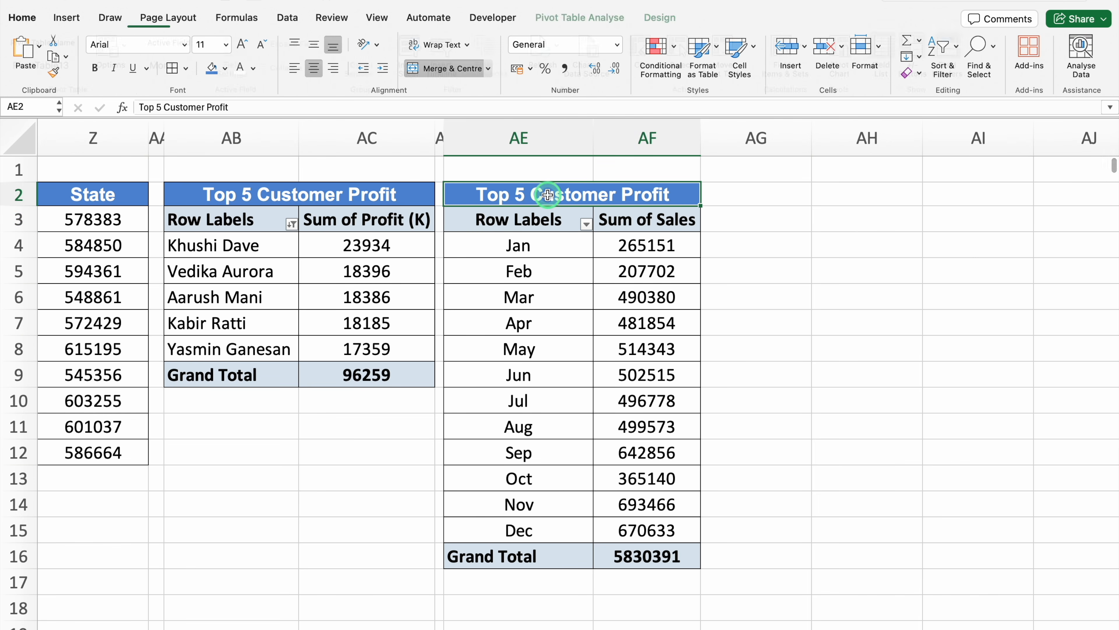
type("Sales By Month")
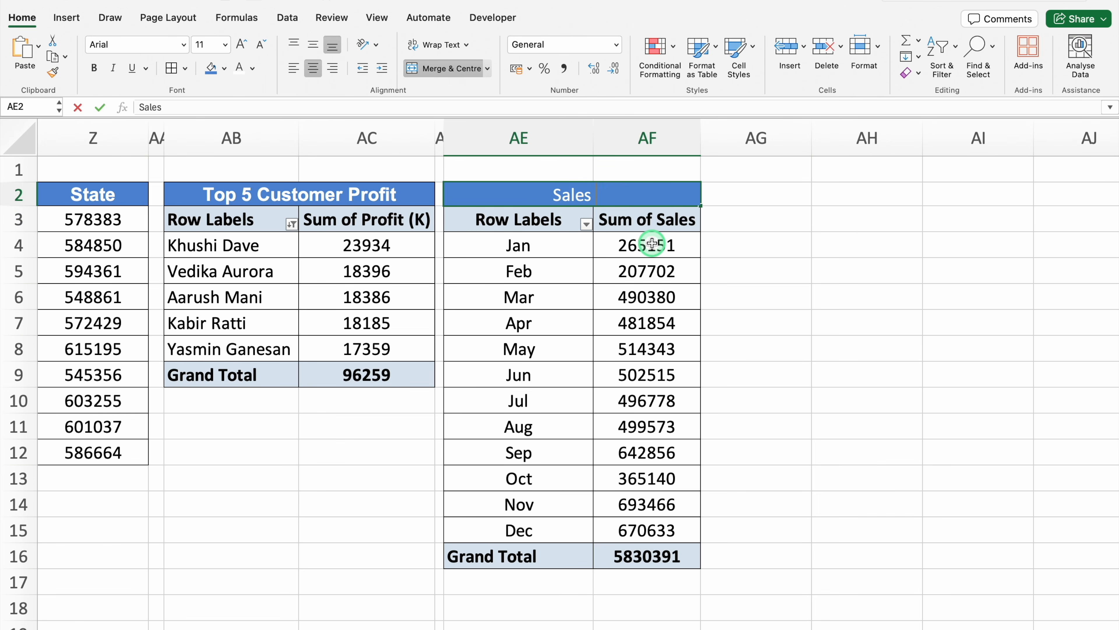
key("Return")
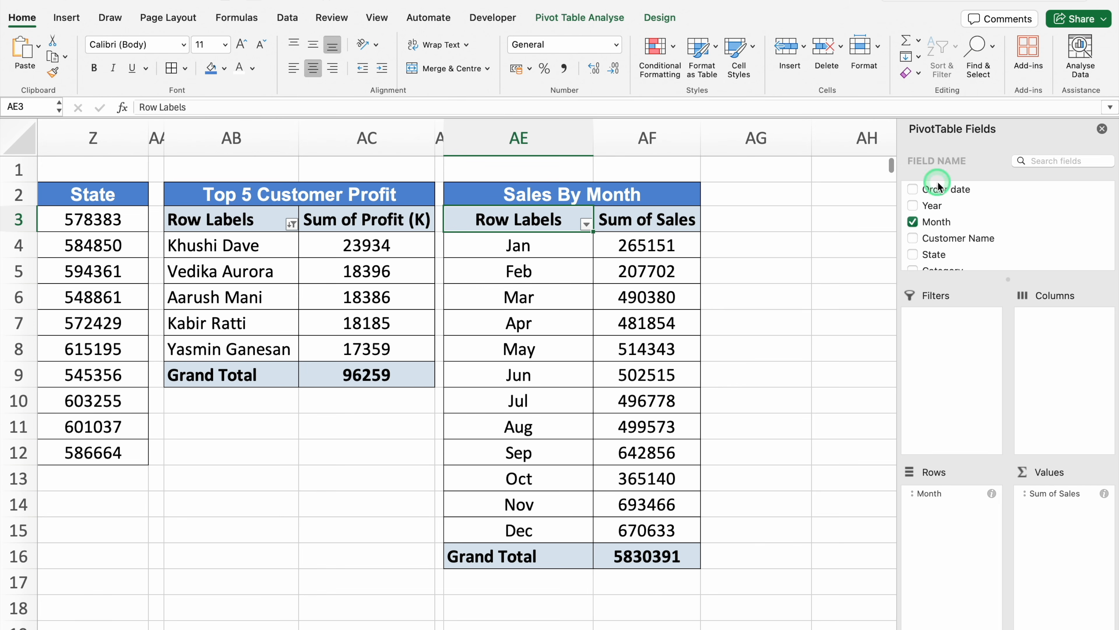
left_click(1102, 128)
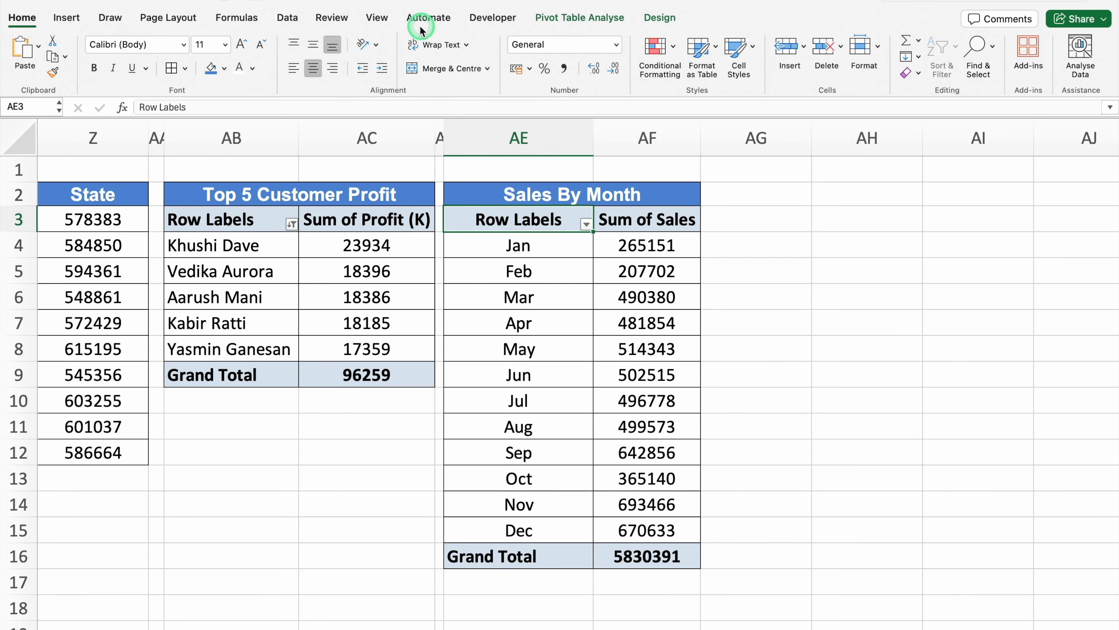
Hide the gridlines on the Pivot Table sheet
left_click(377, 18)
left_click(410, 57)
scroll(837, 626, "left", 5)
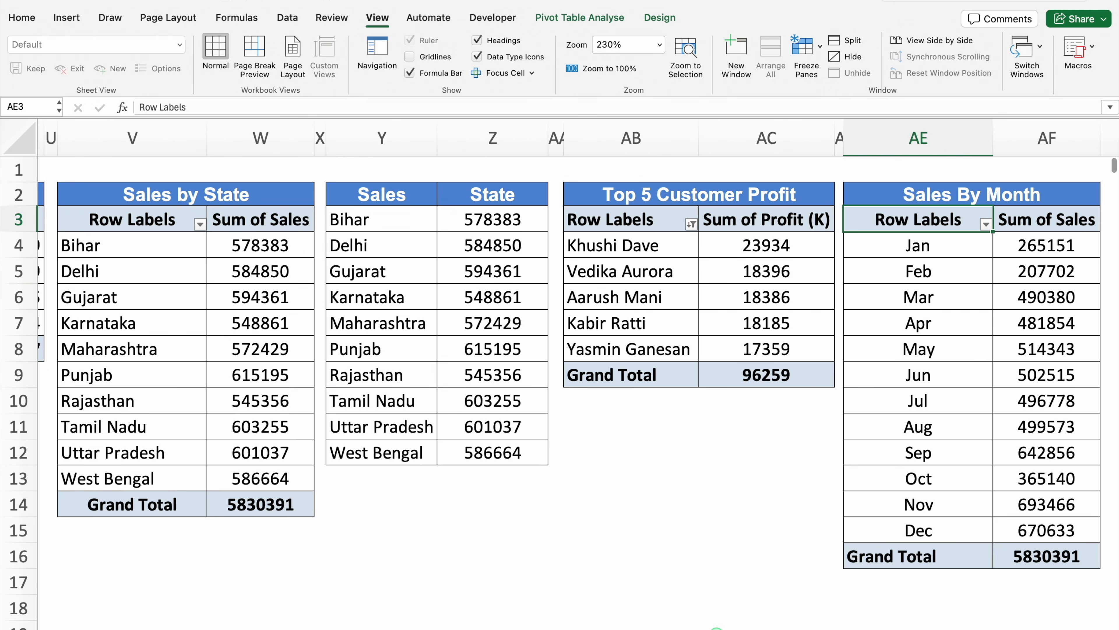
scroll(716, 626, "left", 10)
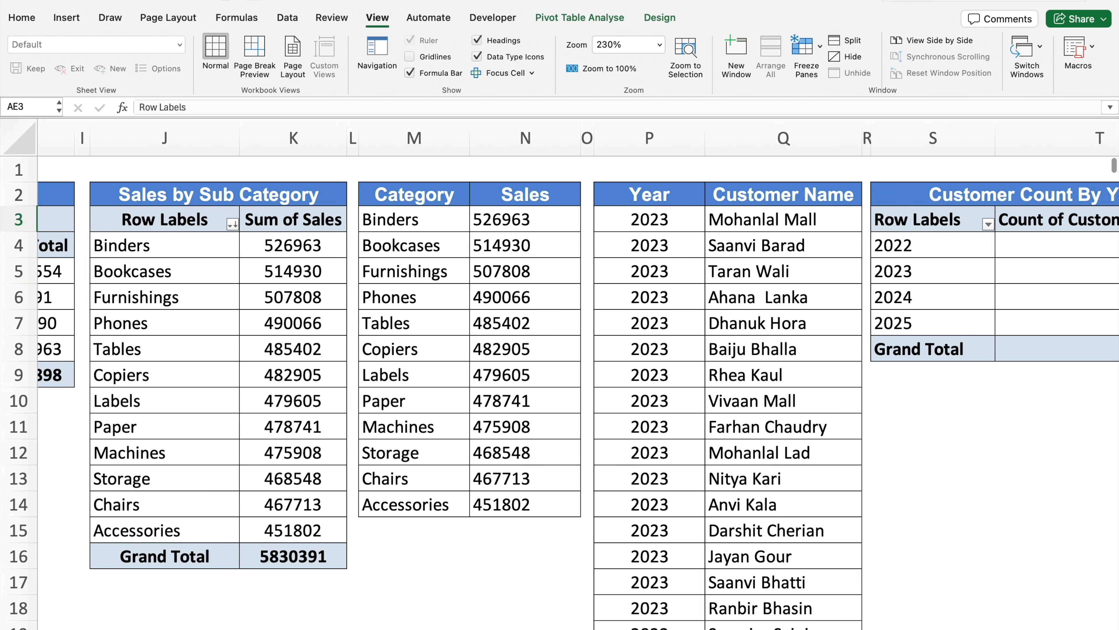
scroll(577, 379, "left", 8)
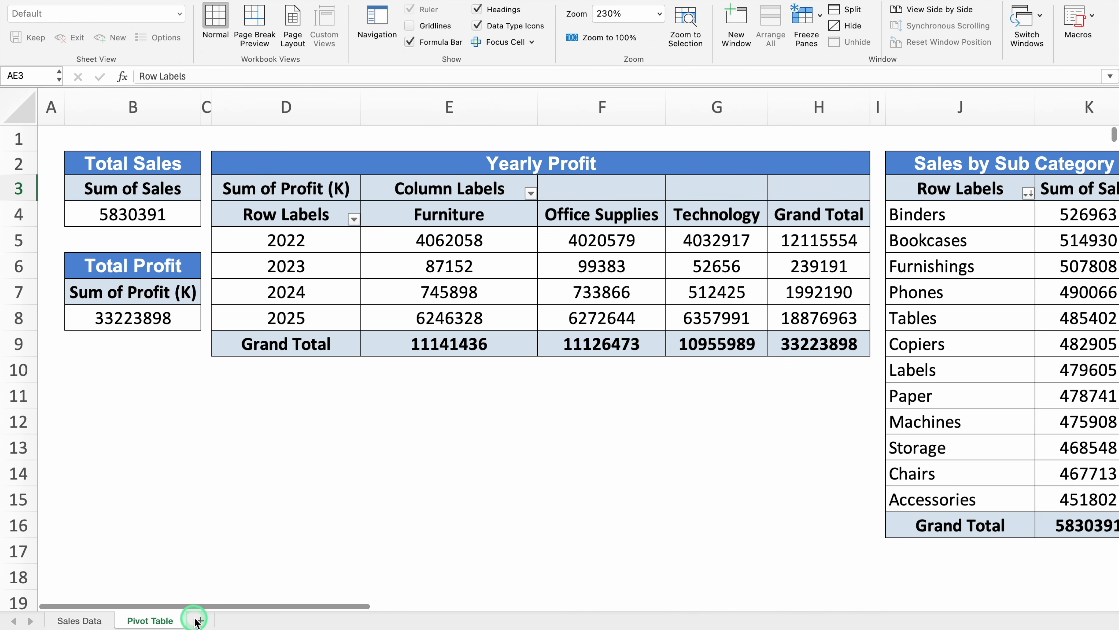
Add a new worksheet after Pivot Table and name it Dashboard
left_click(201, 621)
double_click(207, 620)
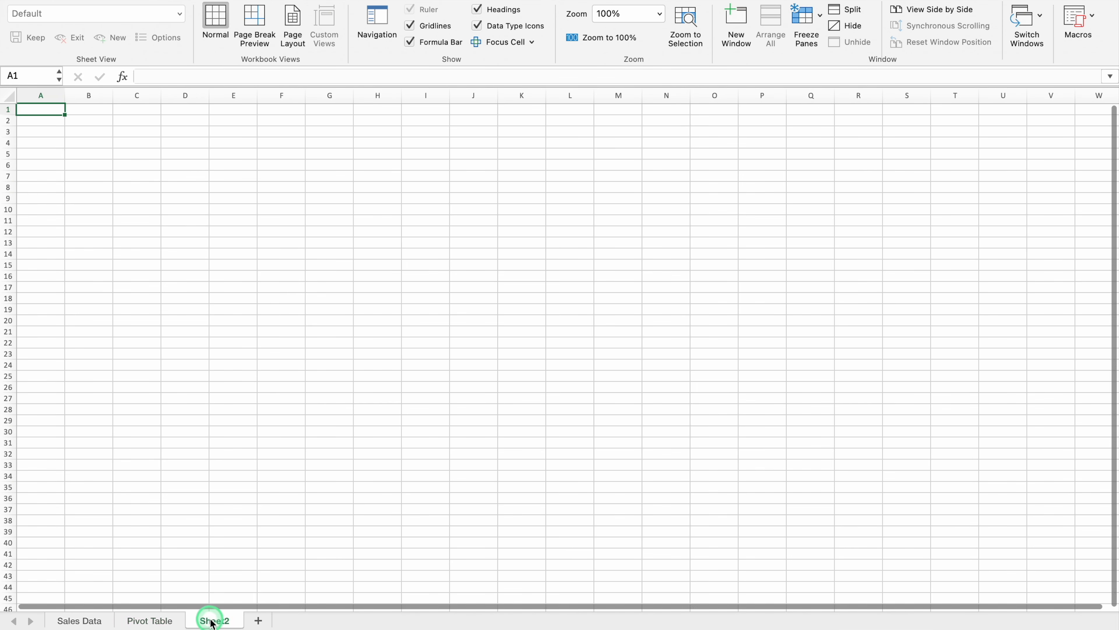
type("Dashboa")
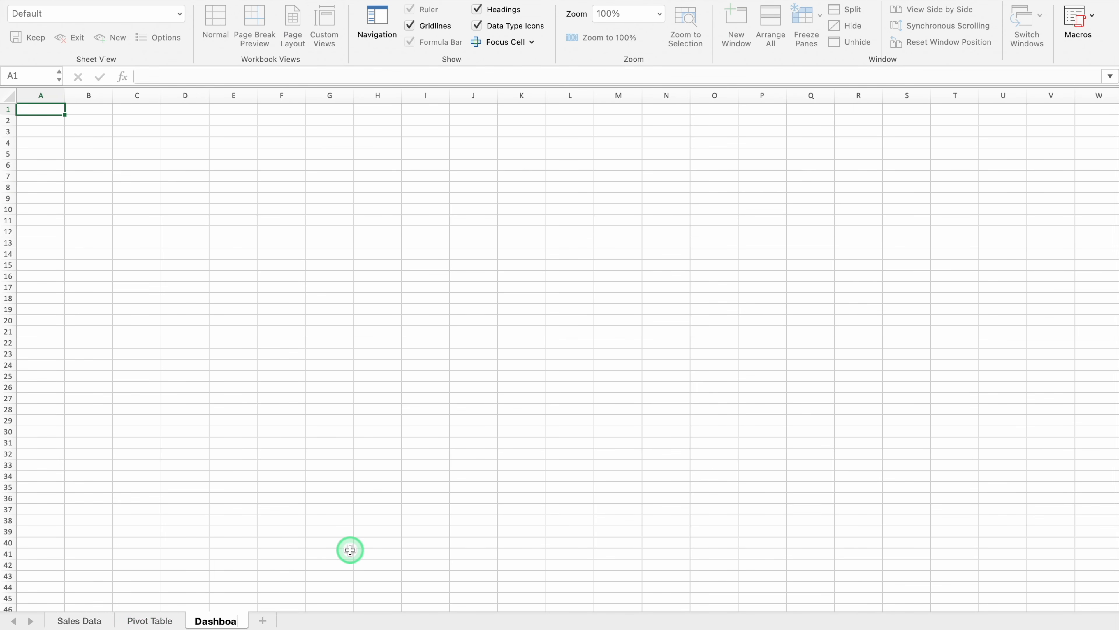
type("rd")
key("Return")
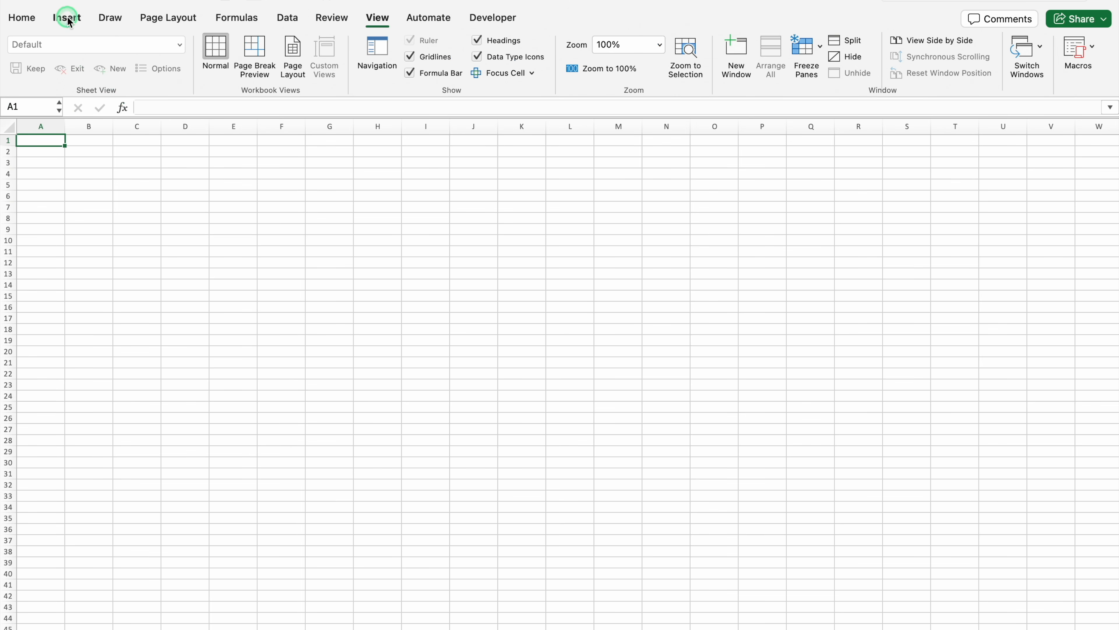
Draw a background rectangle from cell A1 across the dashboard area, about 9.6" high and 22.49" wide
left_click(67, 19)
left_click(291, 56)
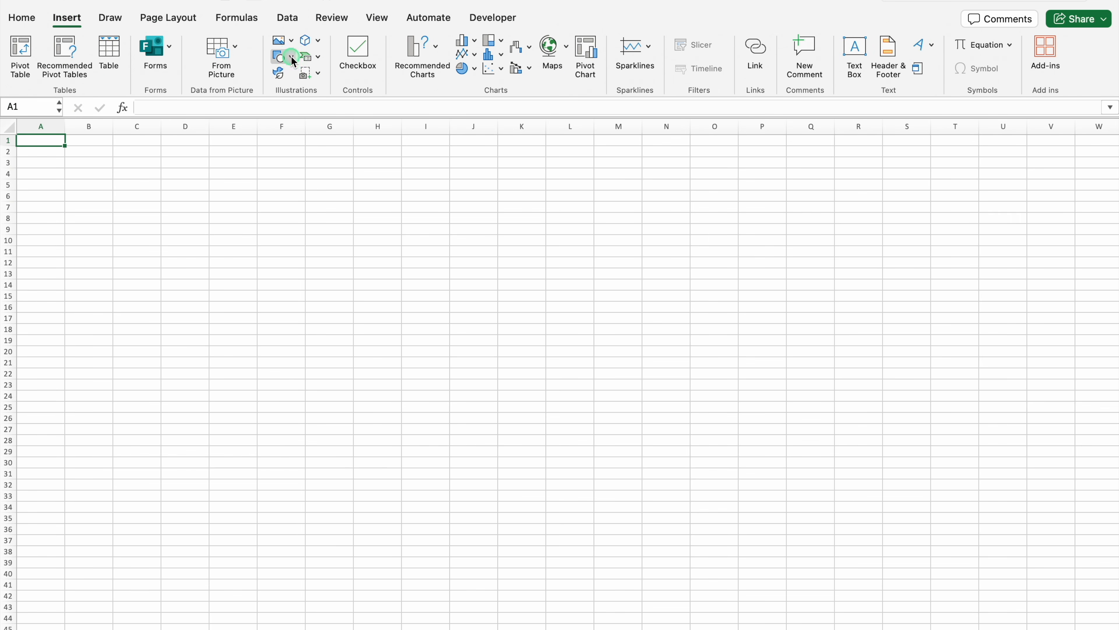
left_click(406, 101)
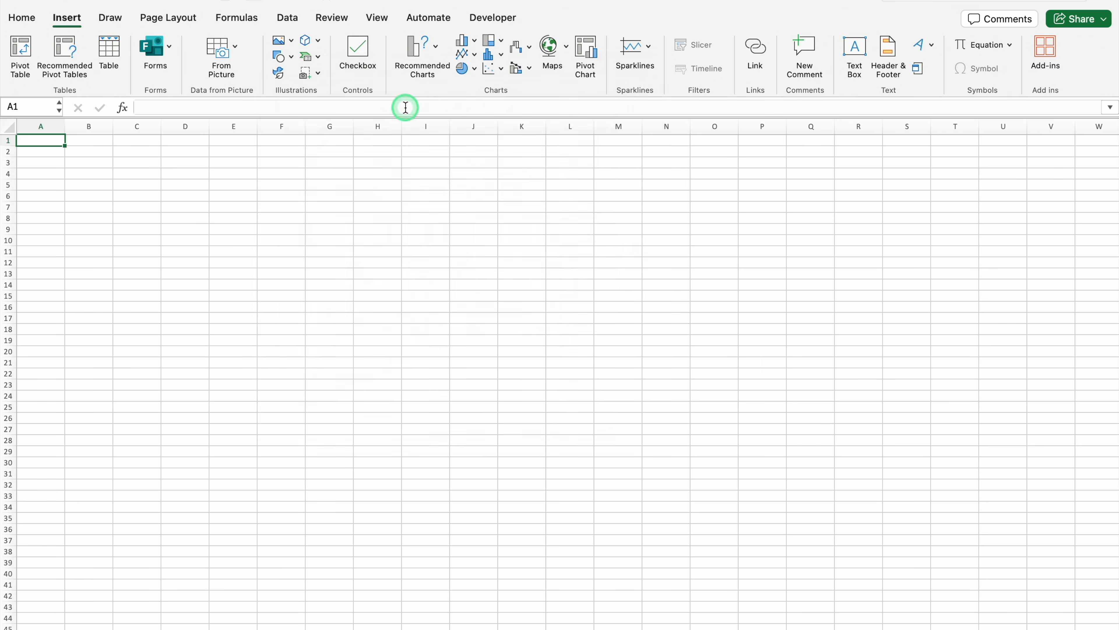
left_click(68, 148)
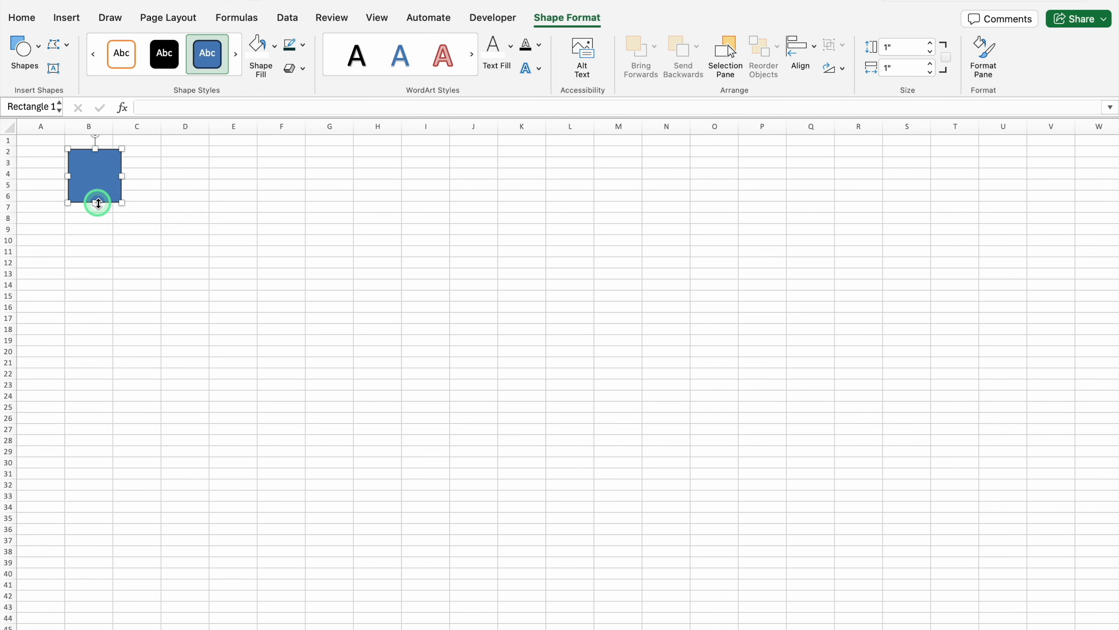
left_click_drag(97, 178, 59, 380)
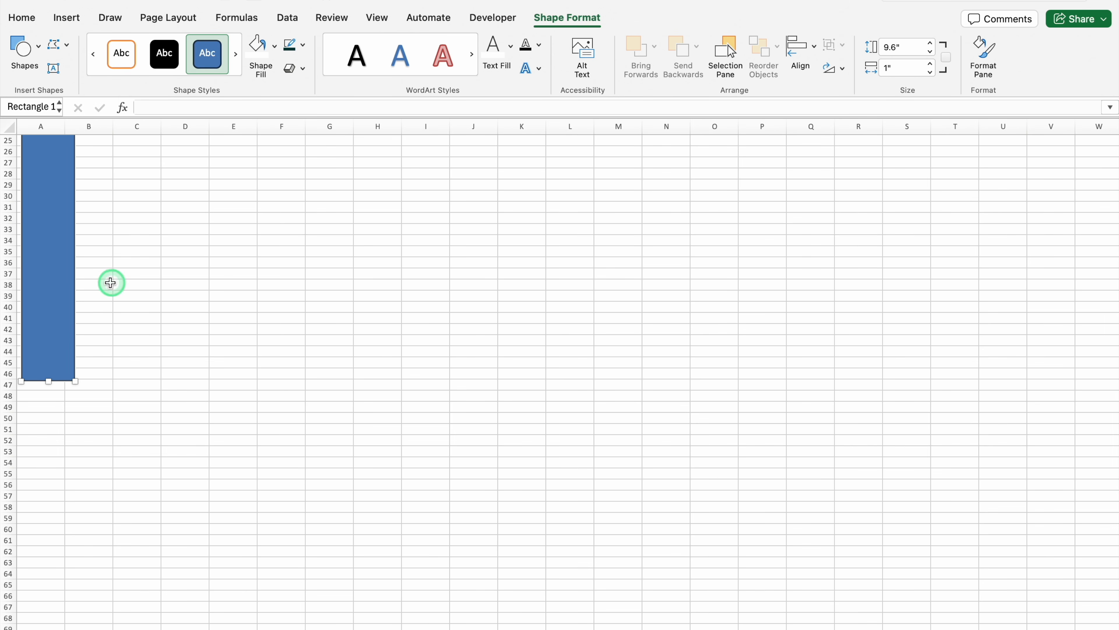
left_click_drag(1114, 365, 1115, 187)
left_click_drag(79, 390, 163, 384)
scroll(164, 384, "left", 20)
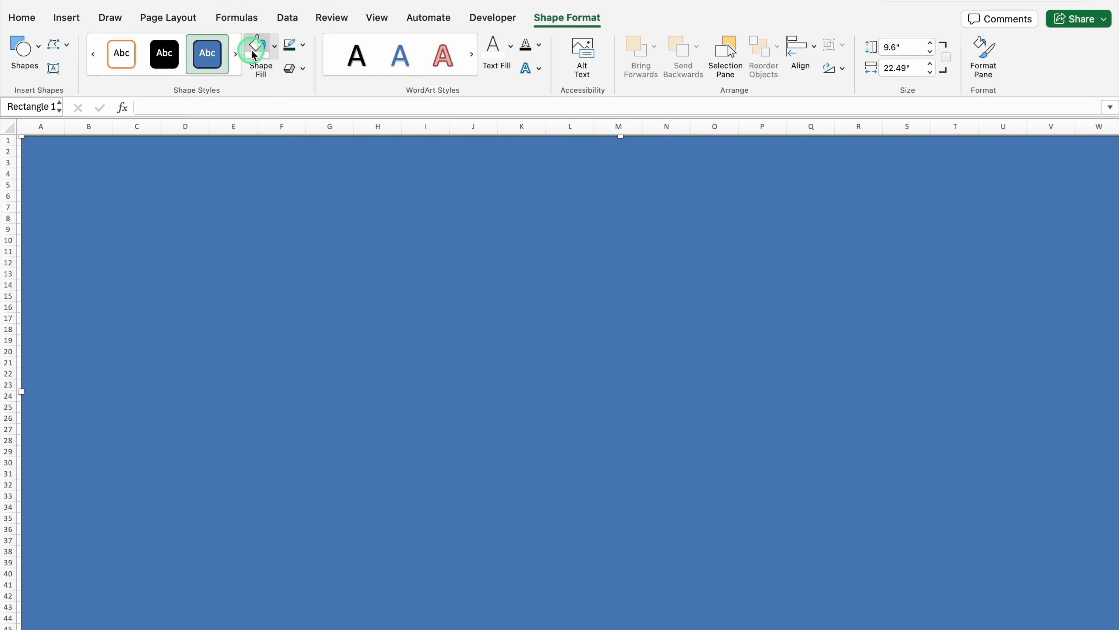
Fill the background rectangle with a darker tan theme colour and remove its outline
left_click(276, 46)
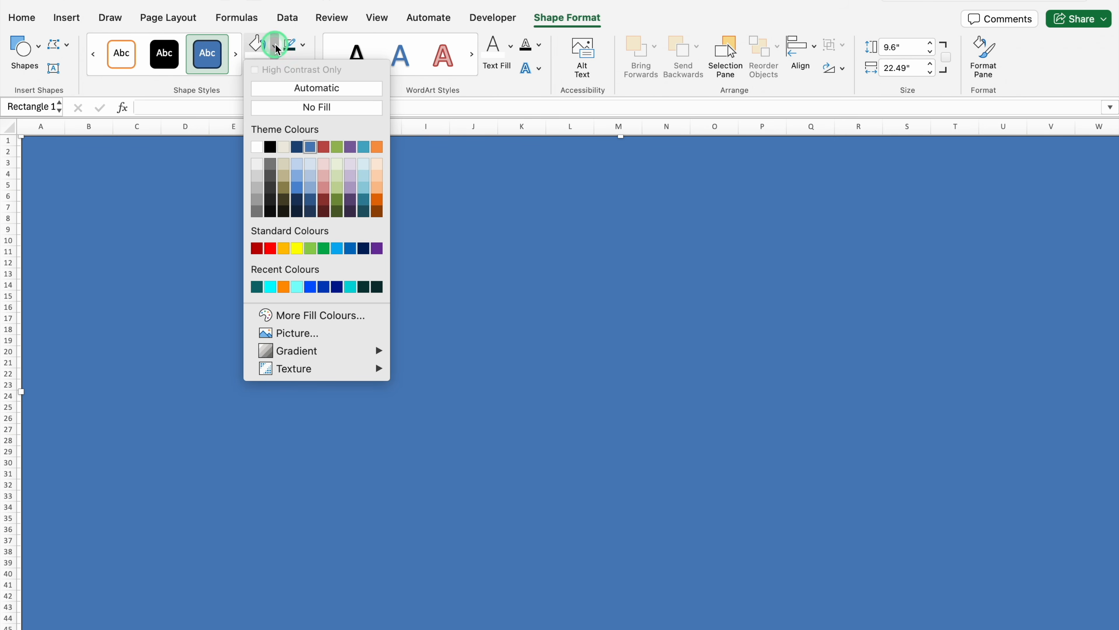
left_click(284, 176)
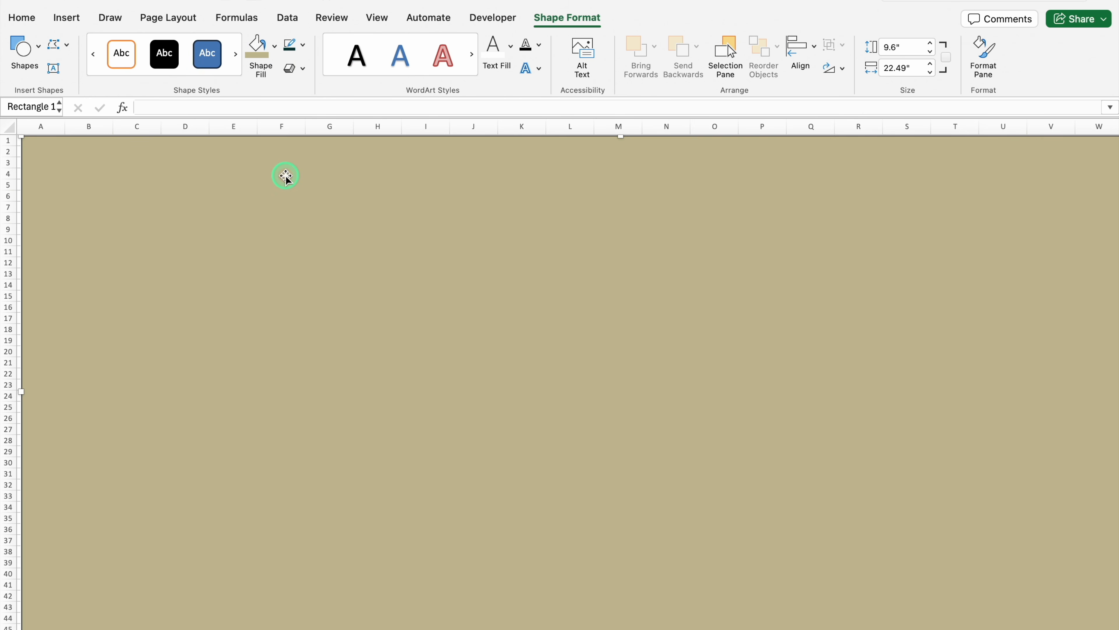
left_click(303, 44)
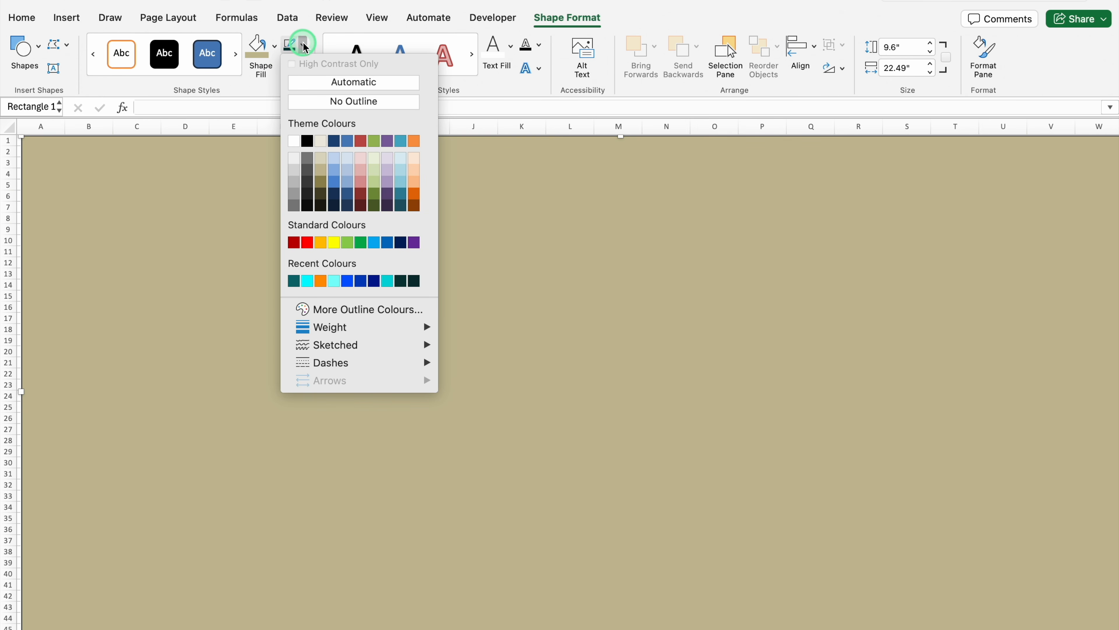
left_click(319, 100)
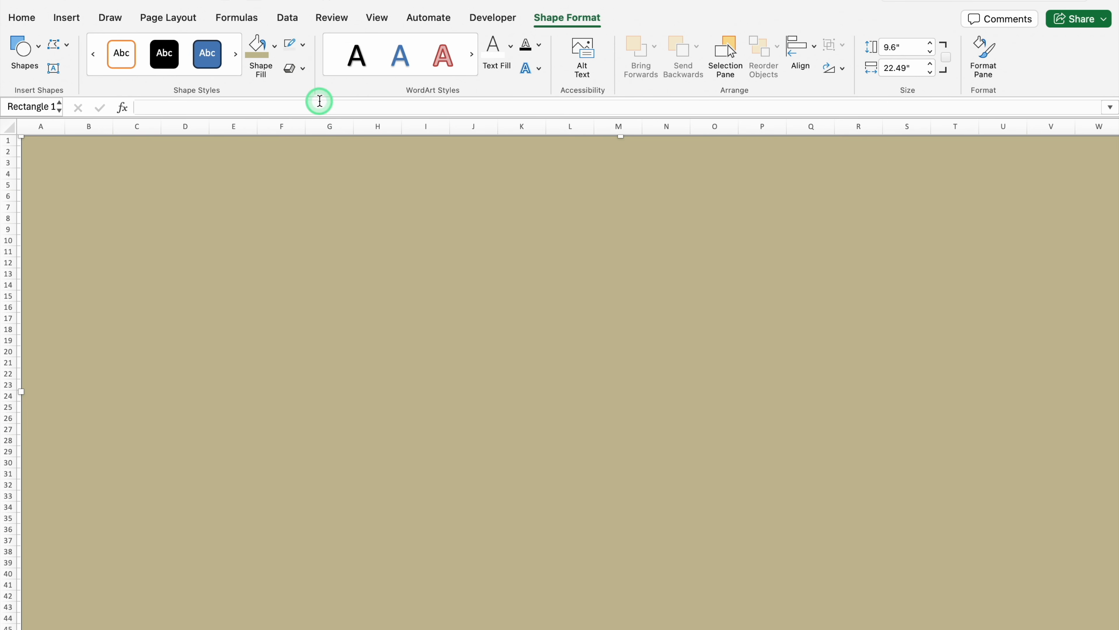
Insert a second rectangle, 1" by 1", and place it in the upper-left corner of the tan background
left_click(65, 19)
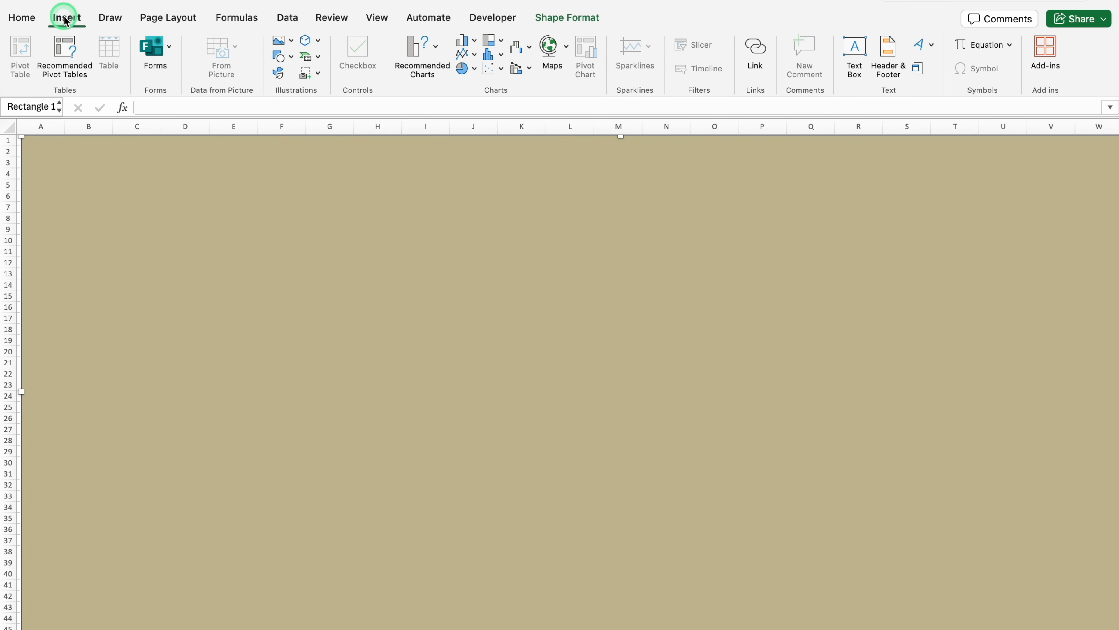
left_click(282, 52)
left_click(436, 133)
left_click(410, 100)
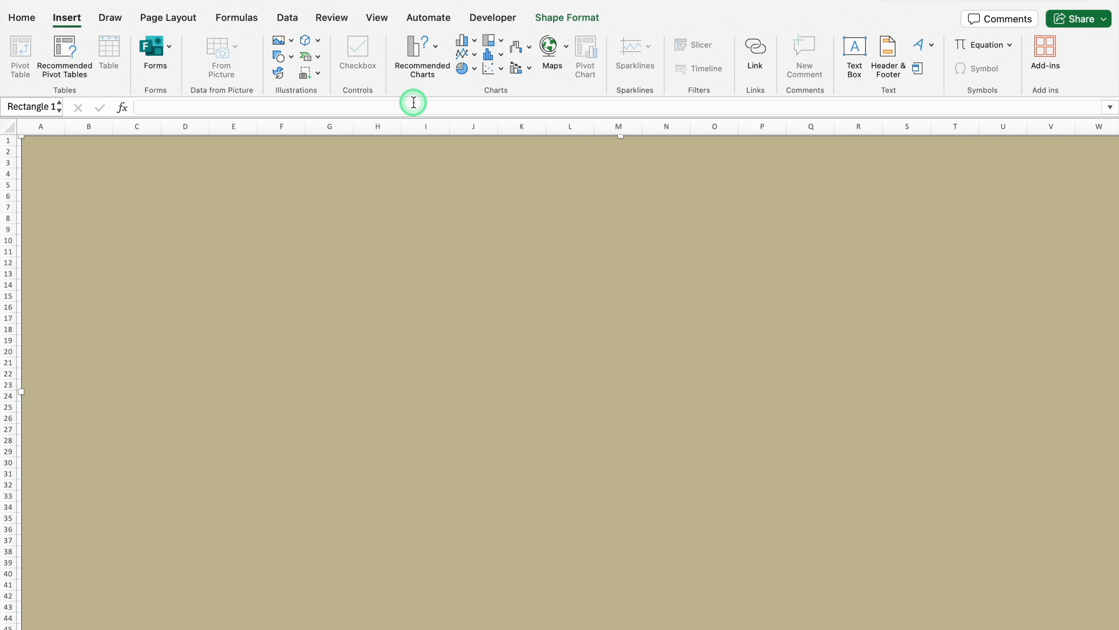
left_click(111, 171)
left_click_drag(137, 197, 58, 172)
Remove the small rectangle's outline and resize it to about 1.24" high and 1.53" wide
left_click(304, 45)
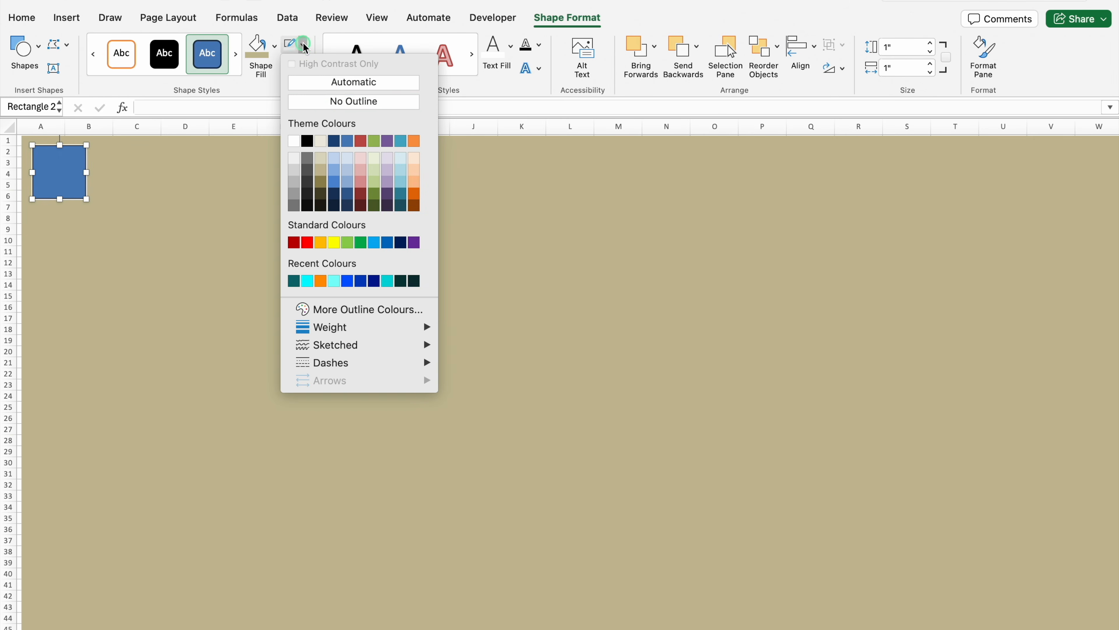
left_click(326, 101)
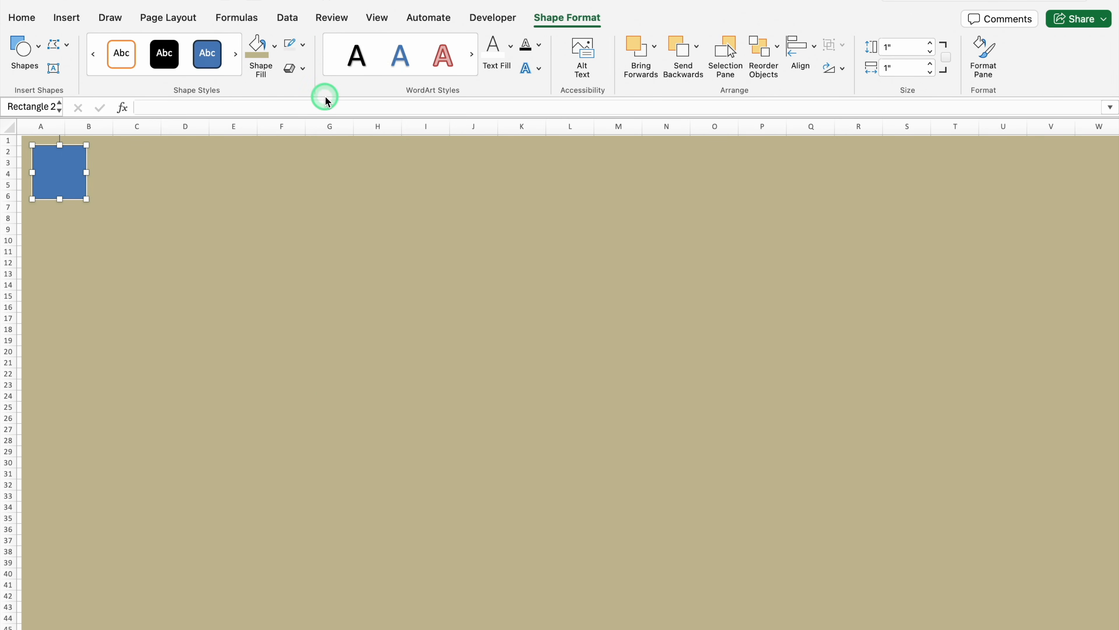
left_click_drag(86, 173, 73, 211)
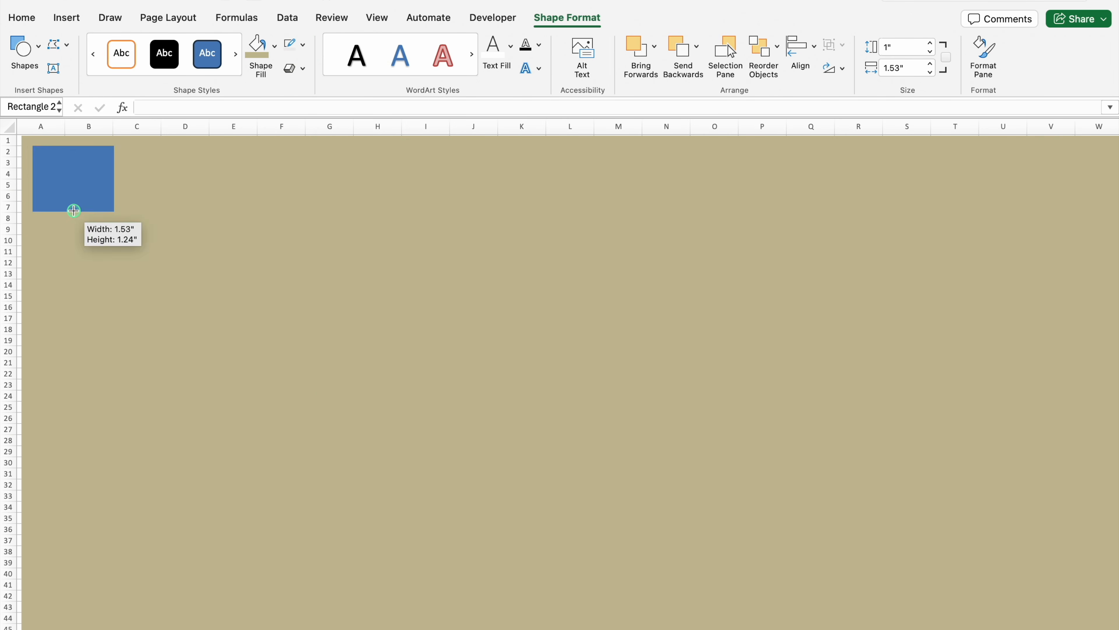
Fill the small rectangle with the recent dark teal colour and apply a dark linear gradient that is darkest at its upper edge
left_click(274, 44)
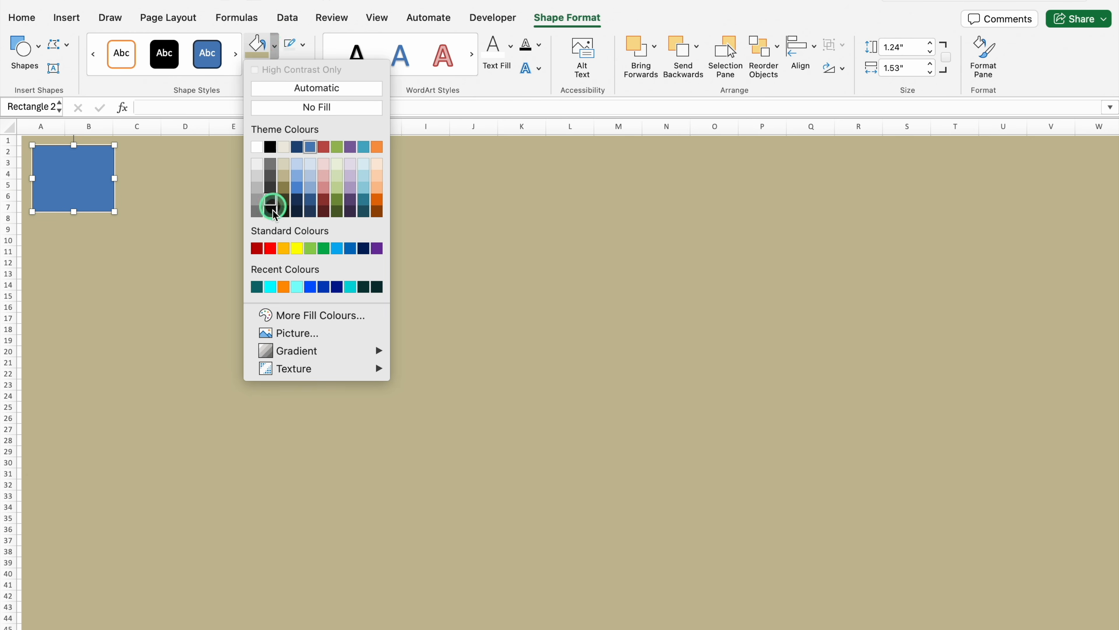
left_click(257, 287)
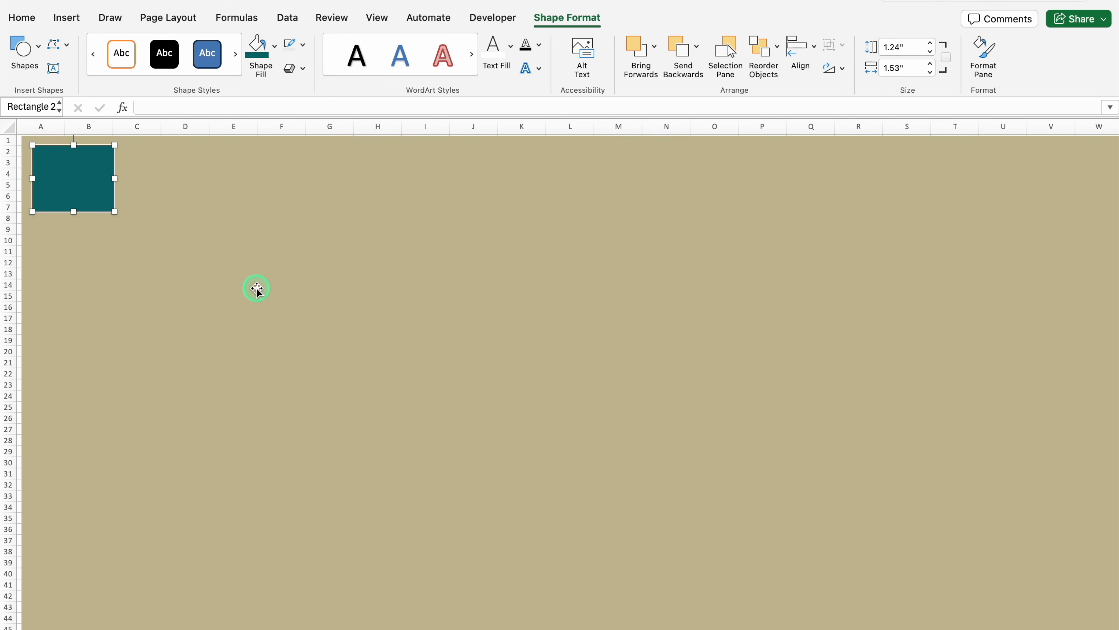
left_click(273, 44)
mouse_move(303, 358)
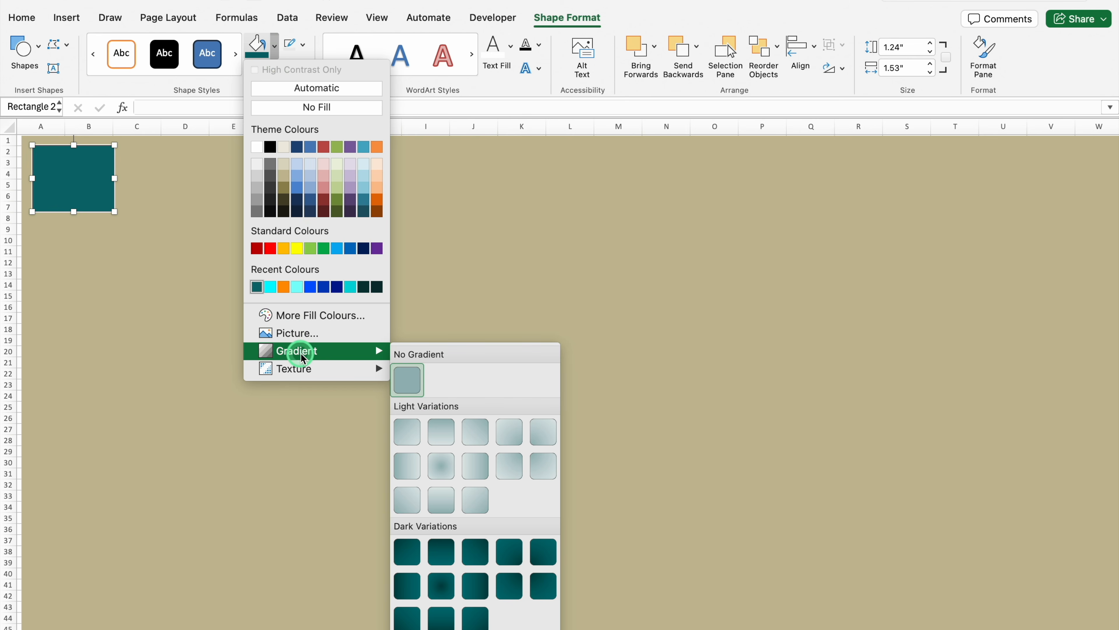
left_click(441, 551)
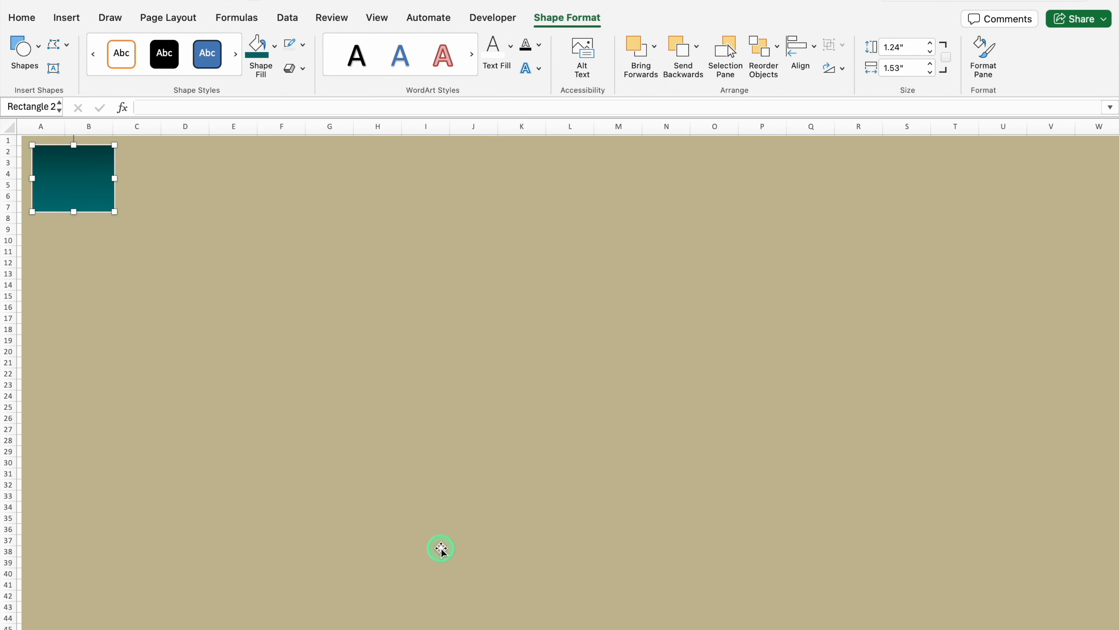
Move the small rectangle's first gradient stop to 19% and colour it black
left_click(273, 46)
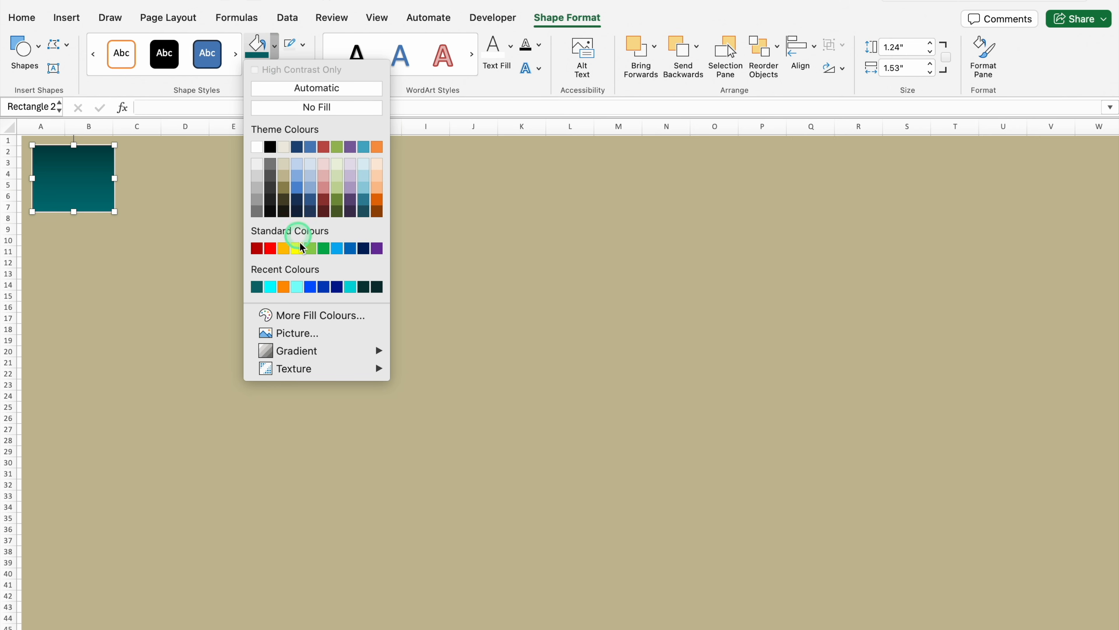
mouse_move(319, 351)
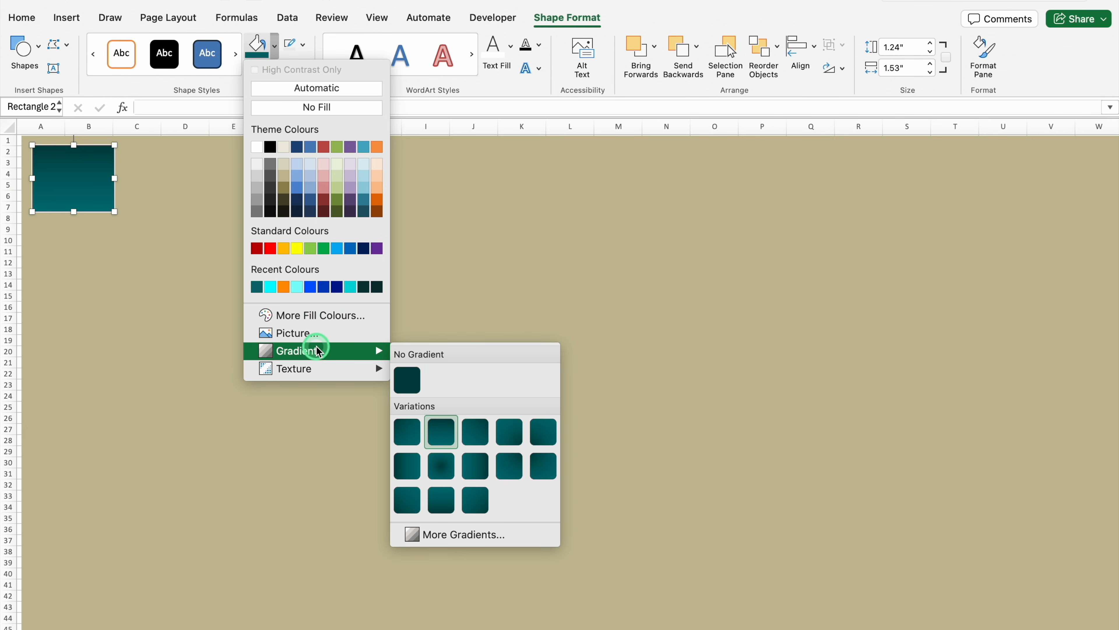
left_click(482, 534)
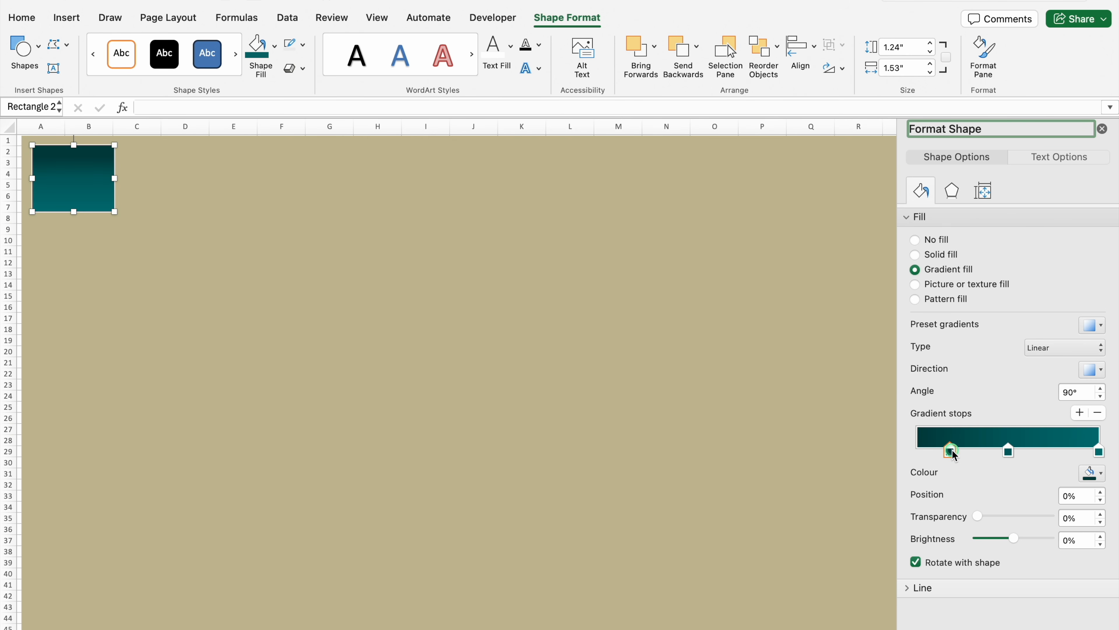
left_click(1097, 473)
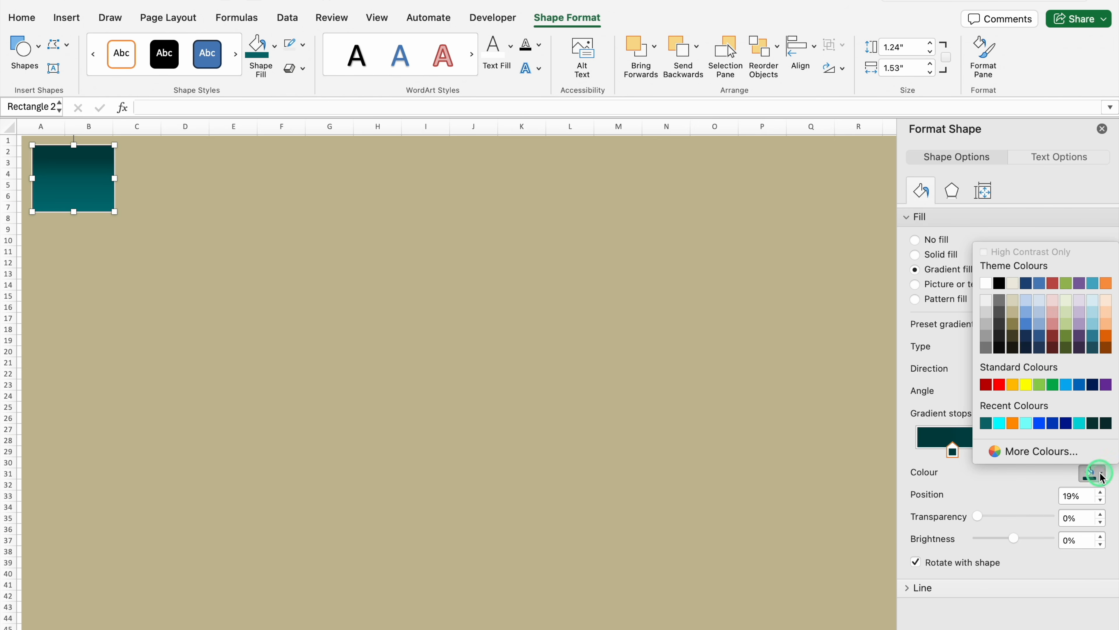
left_click(999, 284)
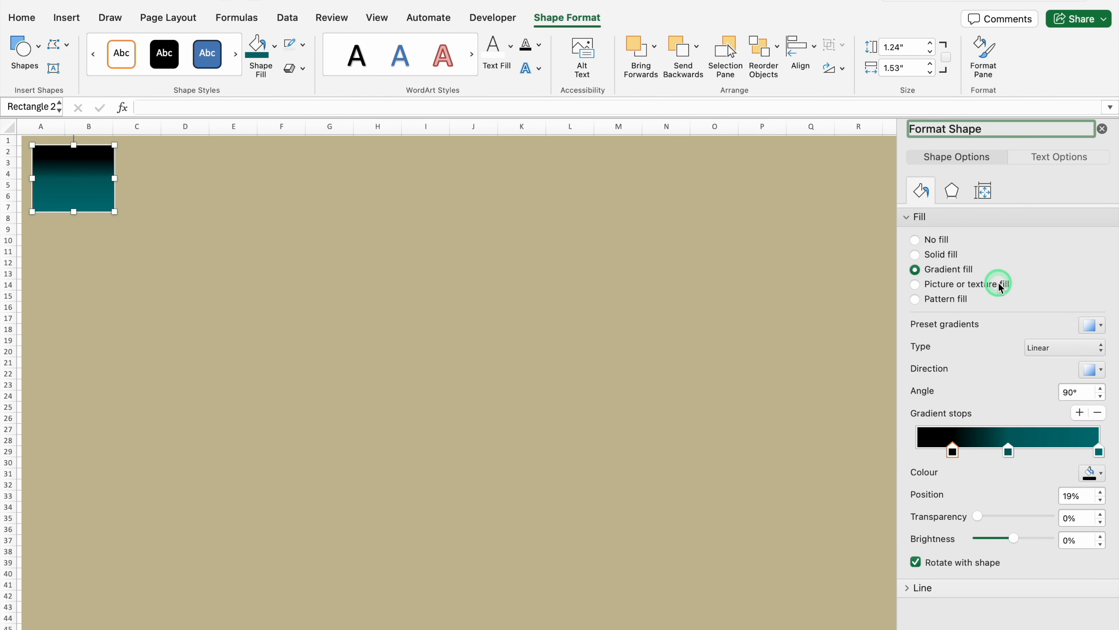
left_click(1102, 129)
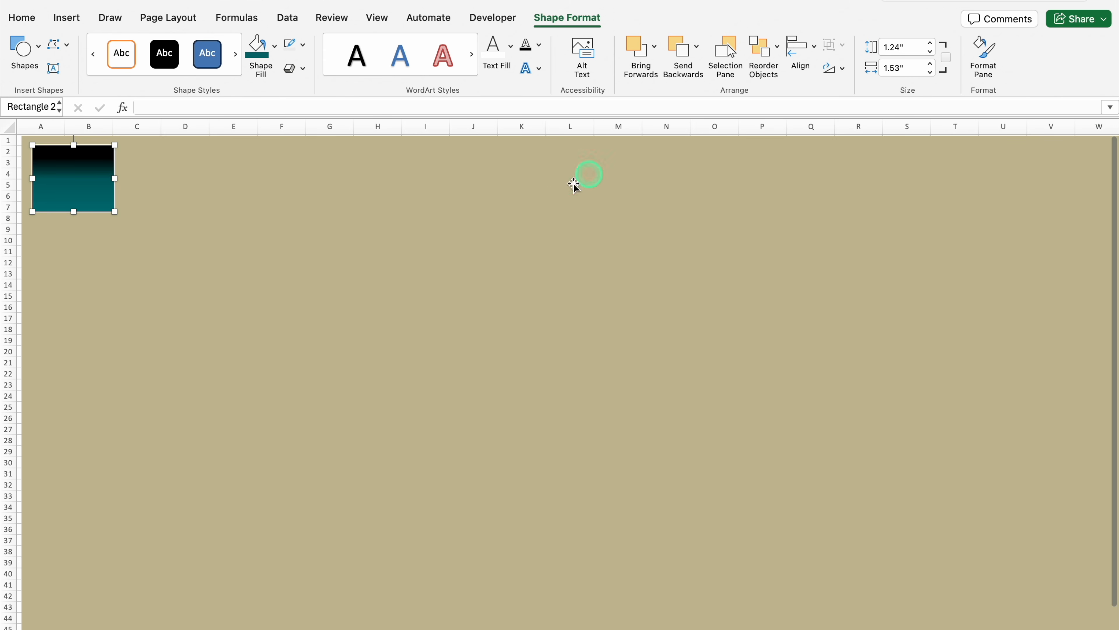
Give the small rectangle a black shadow with 0% transparency, 4 pt blur, 90° angle and 4 pt distance
double_click(93, 211)
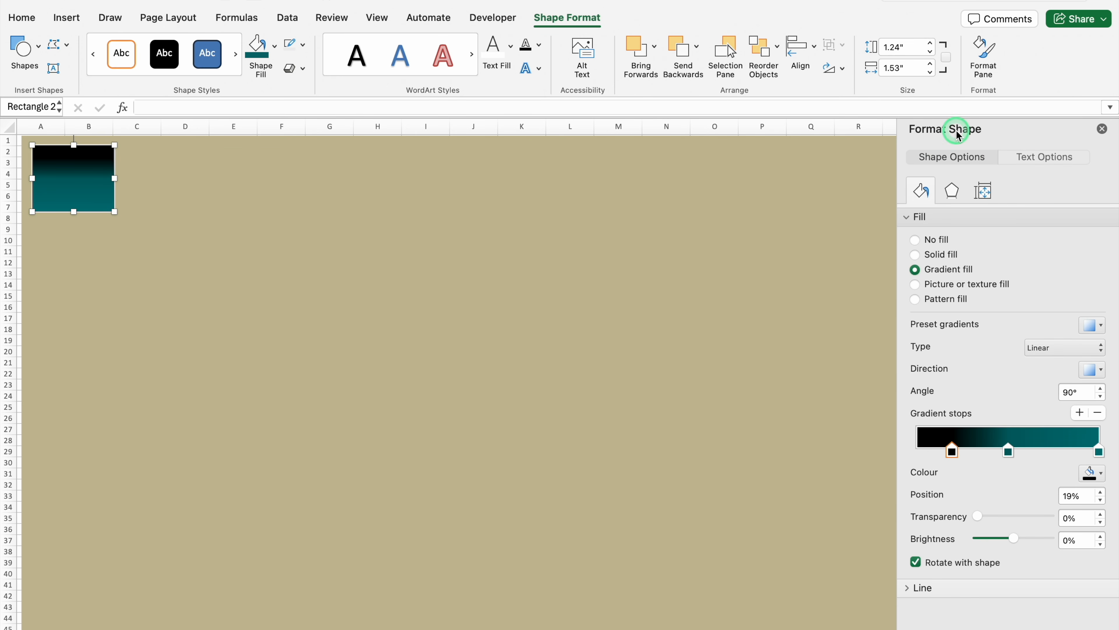
left_click(954, 191)
left_click(908, 217)
left_click(1101, 265)
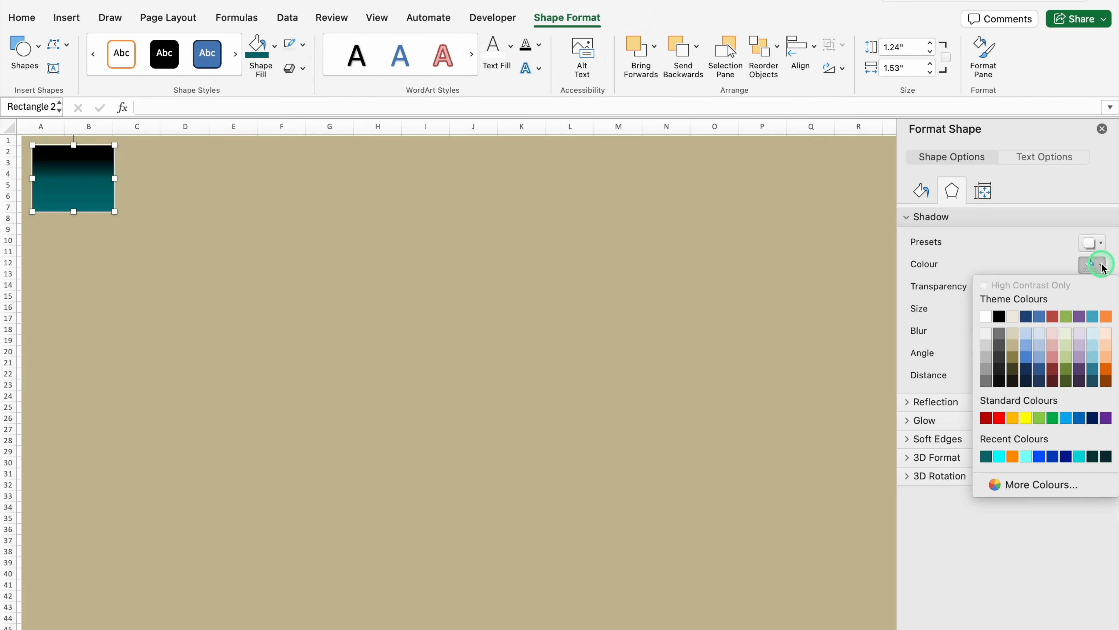
left_click(999, 316)
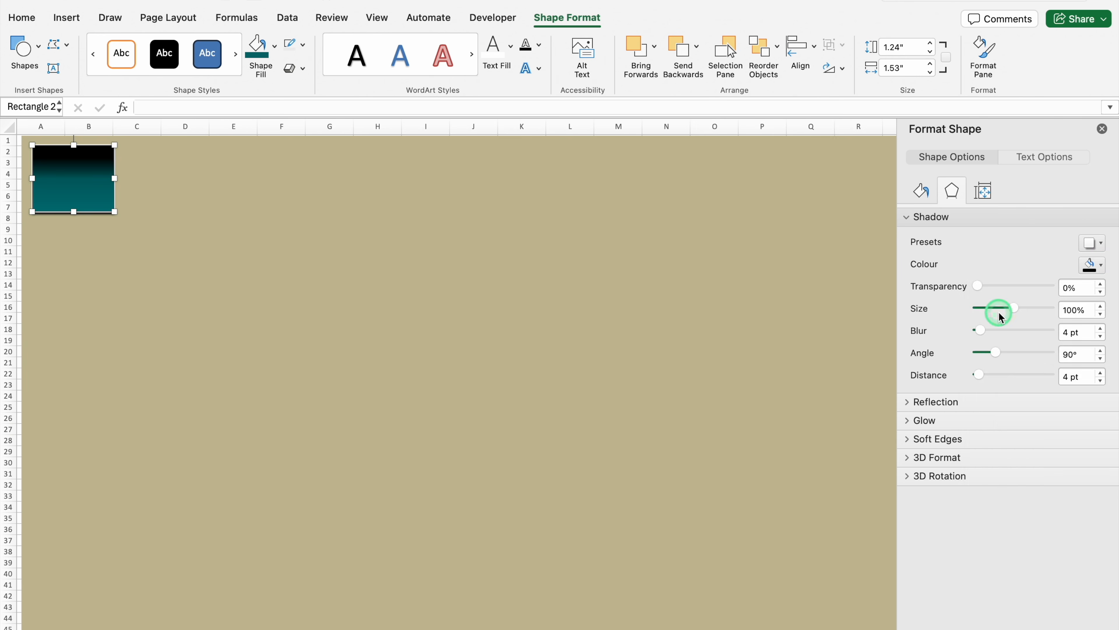
left_click(1102, 129)
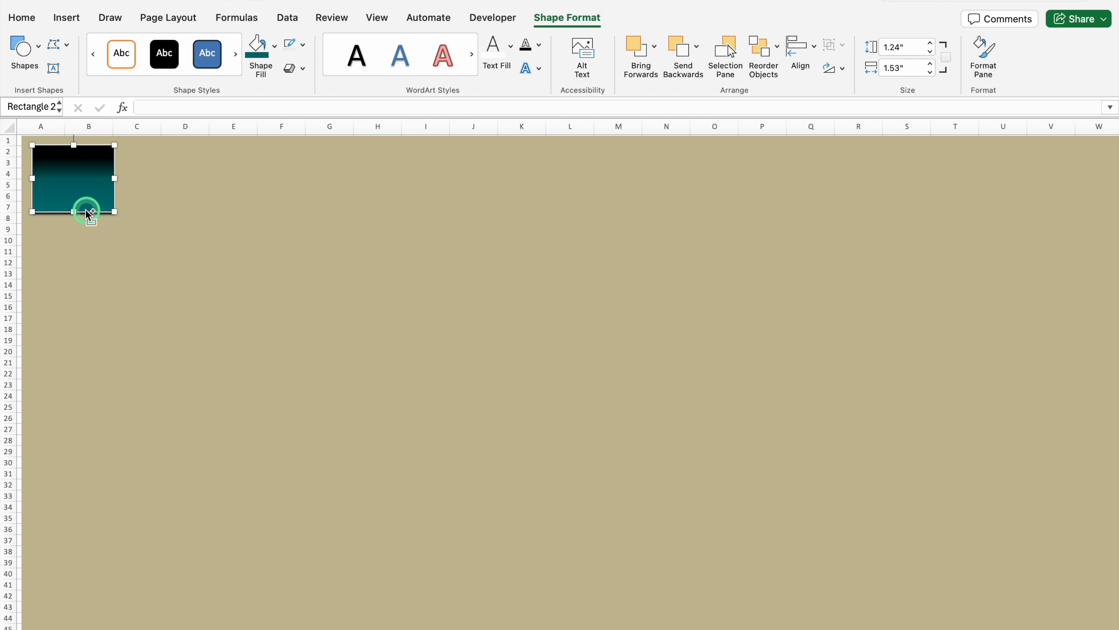
Copy the gradient rectangle into a tall sidebar below it and a wide header banner beside it
left_click_drag(87, 213, 61, 622)
left_click(106, 185)
left_click_drag(106, 184, 1112, 211)
Copy and resize the gradient rectangle into two small cards and six chart panels that fill the remaining background
left_click(101, 194)
left_click_drag(102, 195, 255, 348)
left_click_drag(313, 328, 488, 333)
left_click_drag(314, 360, 314, 414)
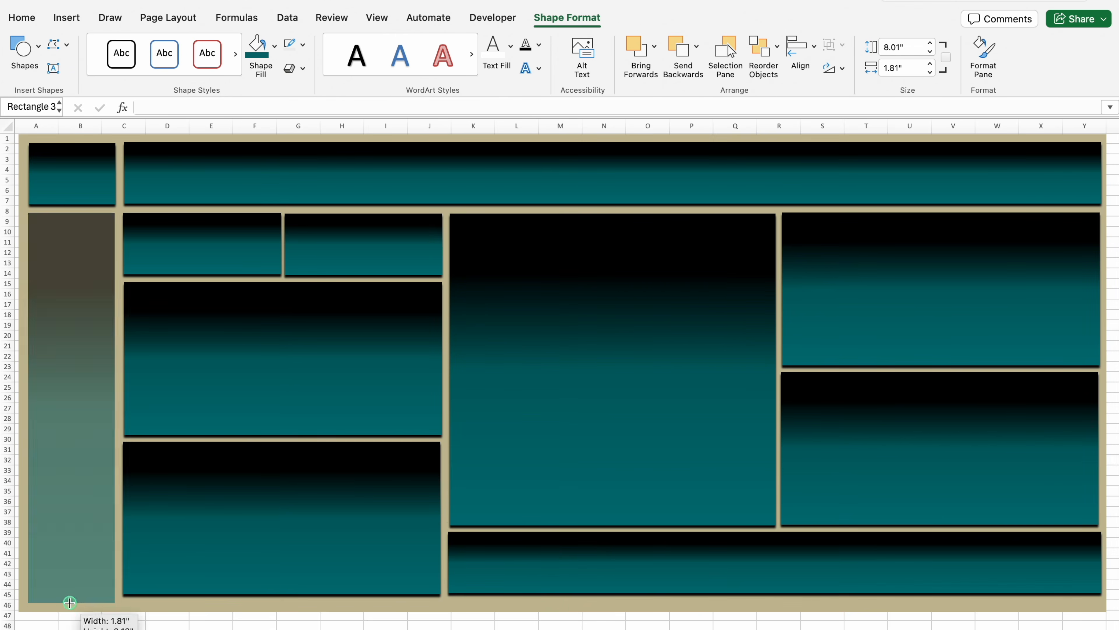
Insert a text box at cell AA3, beyond the background's right edge, and enter AAAA in it
left_click(345, 185)
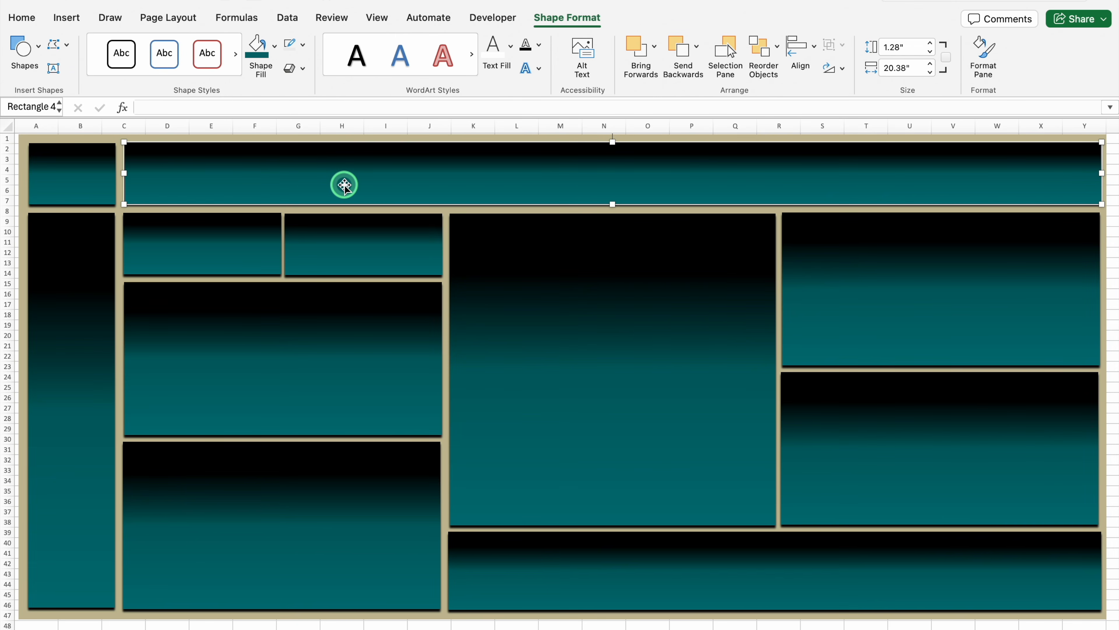
left_click(66, 18)
left_click_drag(863, 628, 992, 628)
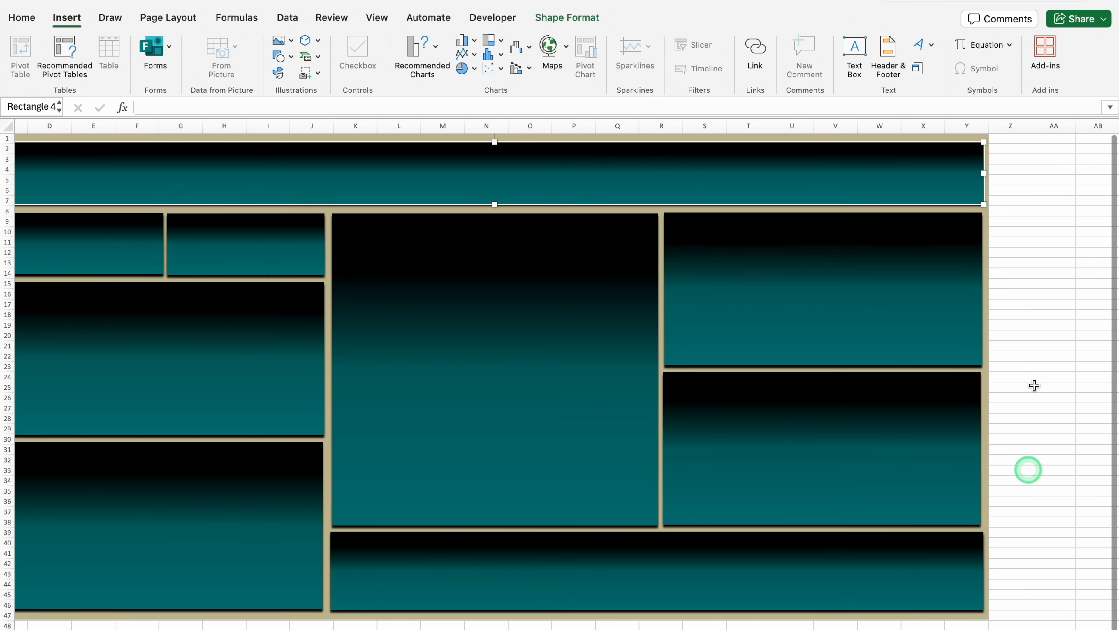
left_click(1039, 163)
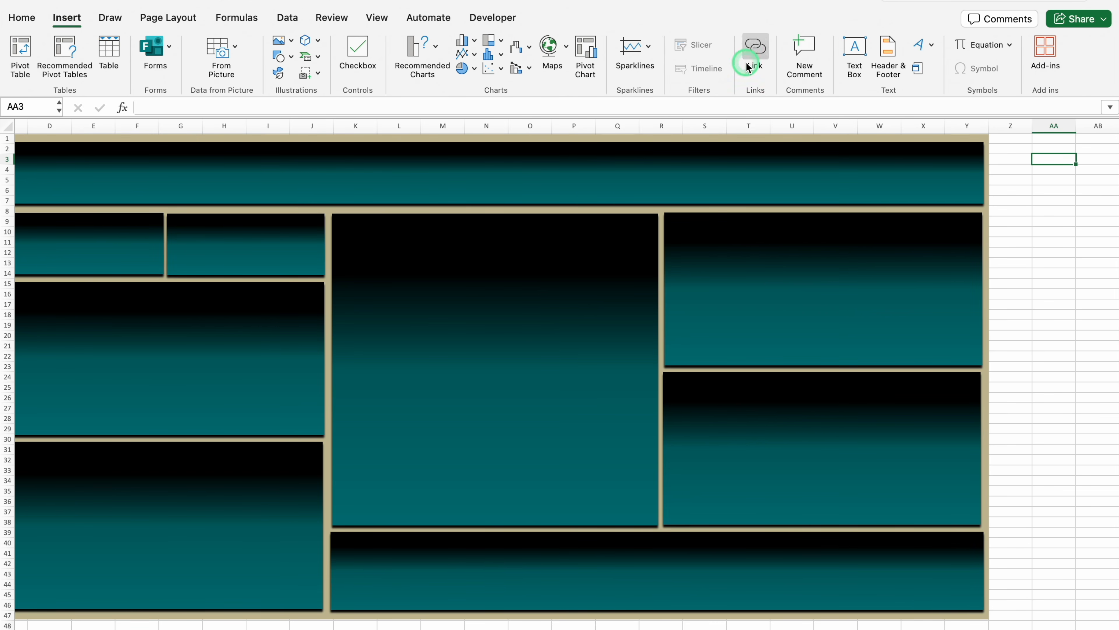
left_click(853, 52)
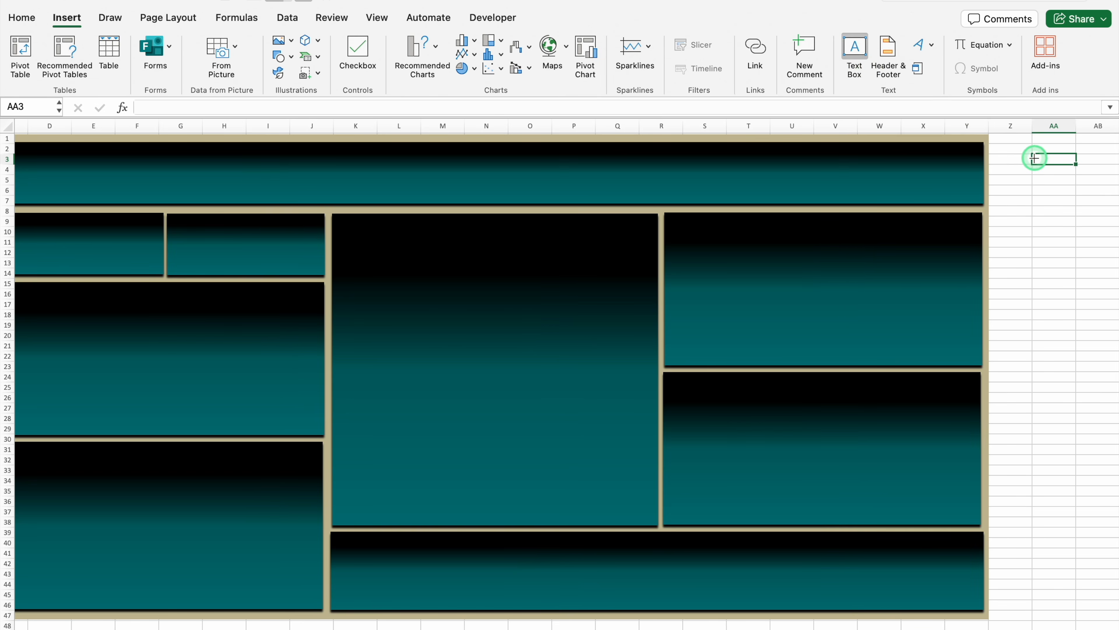
left_click(1034, 158)
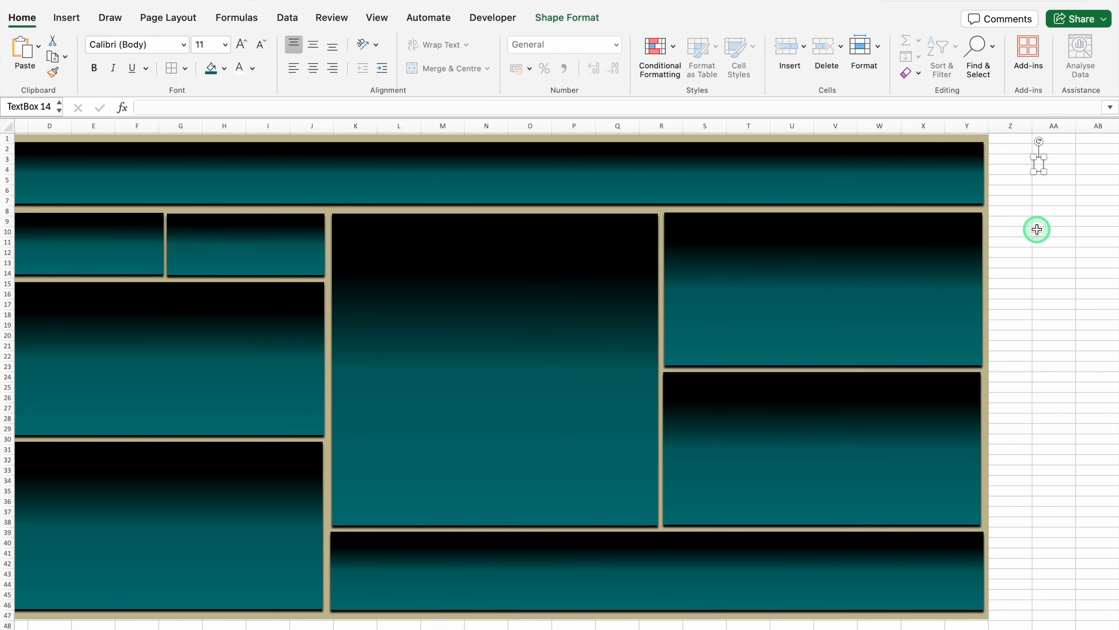
left_click(1051, 171)
Enlarge the AAAA text to size 36 and move the text box onto the header banner
left_click(242, 46)
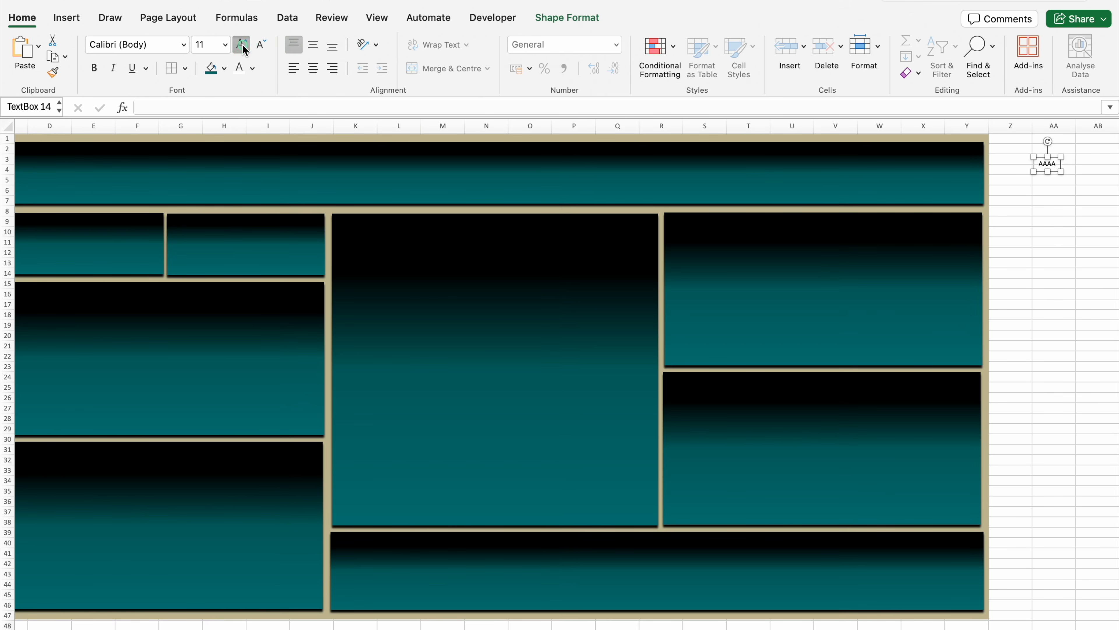
left_click(1051, 191)
left_click_drag(1051, 191, 394, 213)
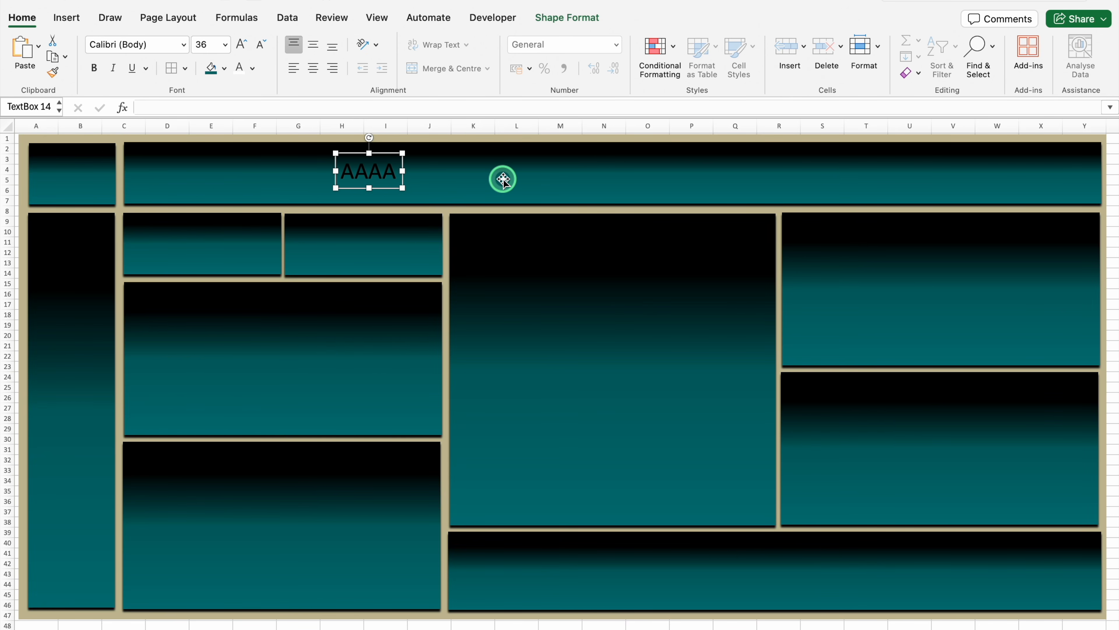
Reposition the AAAA text box on the header banner and format its text in white Arial Black
left_click_drag(371, 187, 353, 198)
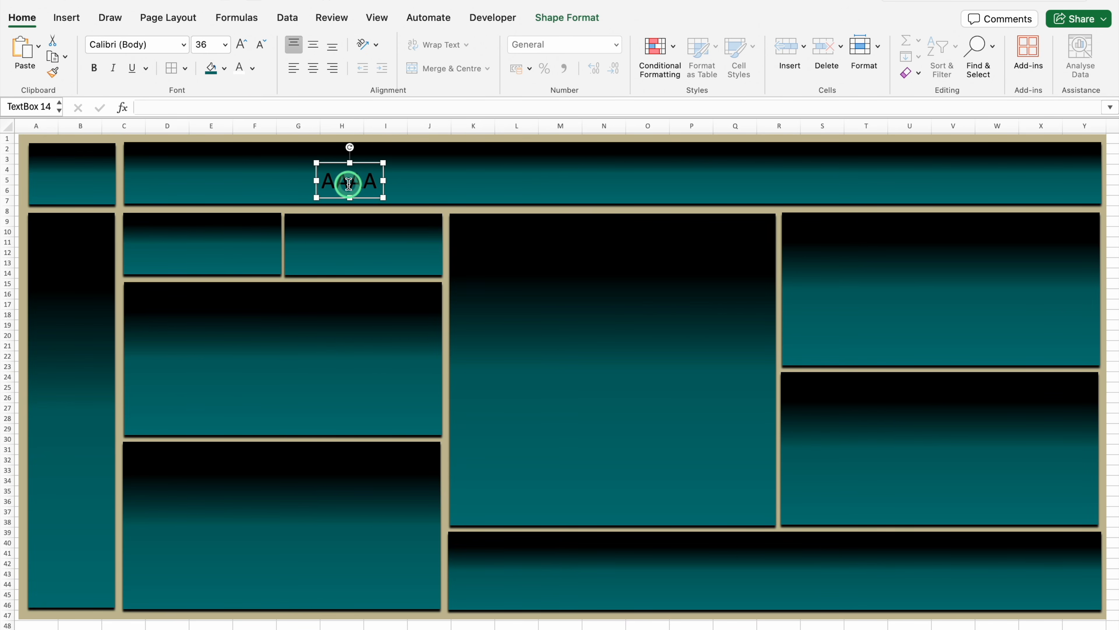
left_click(252, 80)
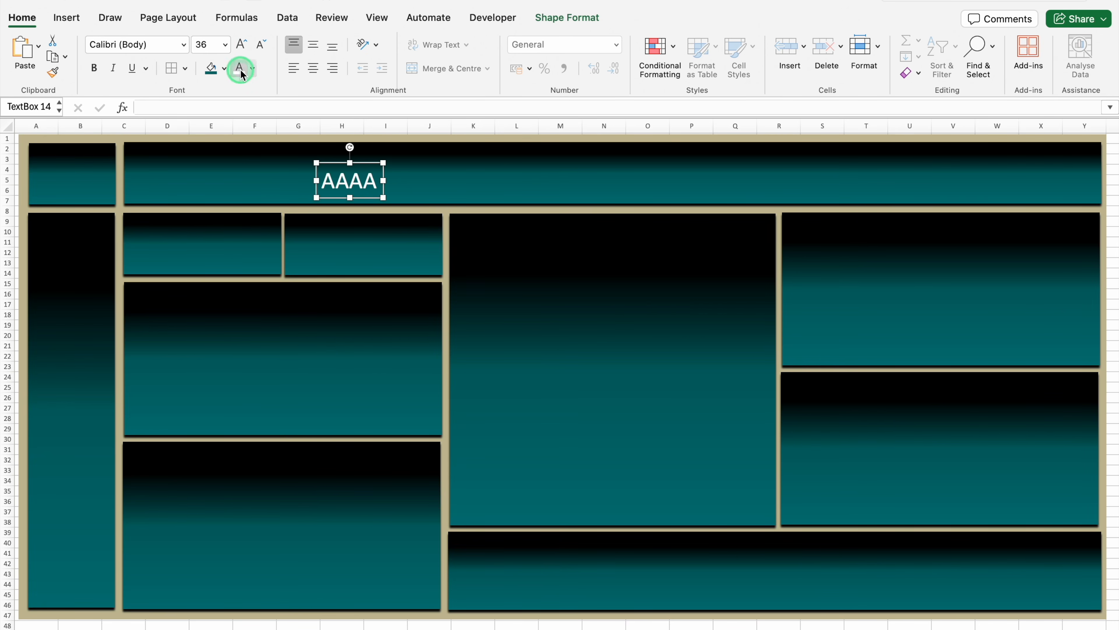
left_click(185, 46)
mouse_move(188, 174)
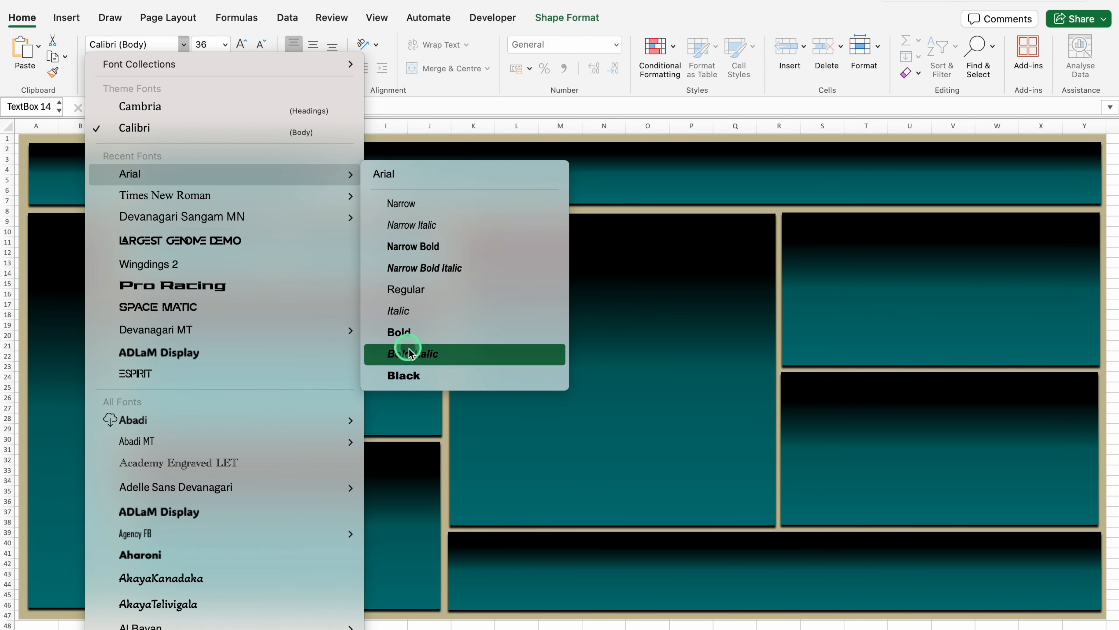
left_click(422, 375)
Replace the header banner's placeholder text with Sales & Profit Dashboard
left_click_drag(403, 176, 401, 167)
type("Sales & Profit Dashboa")
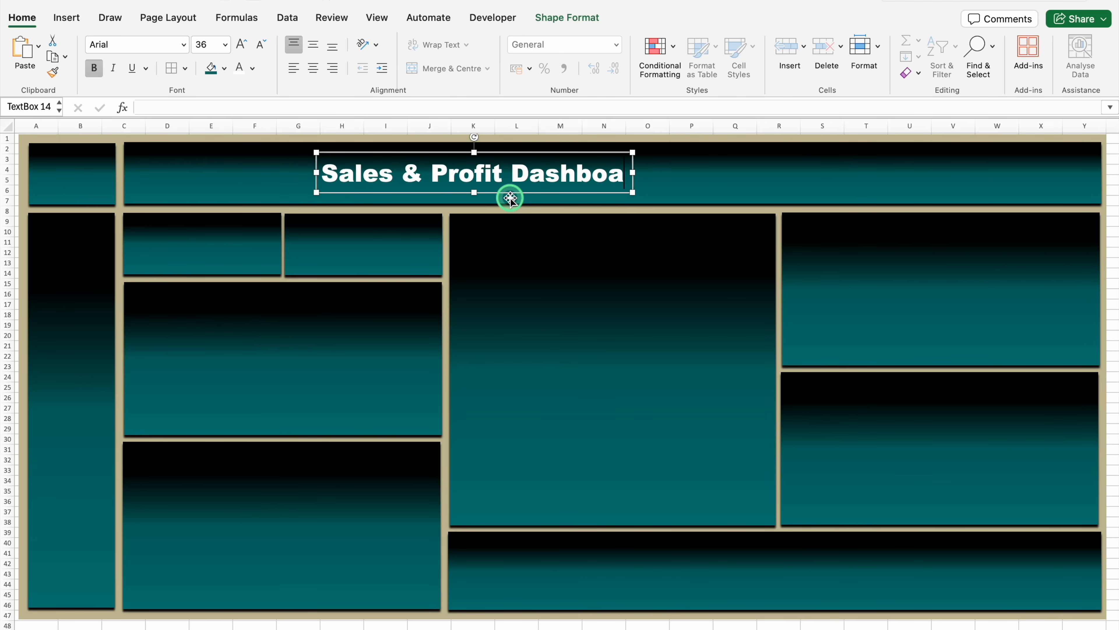
type("rd")
Enlarge the dashboard title to size 60 and position it across the middle of the header banner
left_click(240, 44)
left_click(240, 44)
left_click(240, 44)
left_click(241, 47)
left_click_drag(751, 153, 750, 145)
left_click(241, 45)
left_click_drag(879, 156, 878, 152)
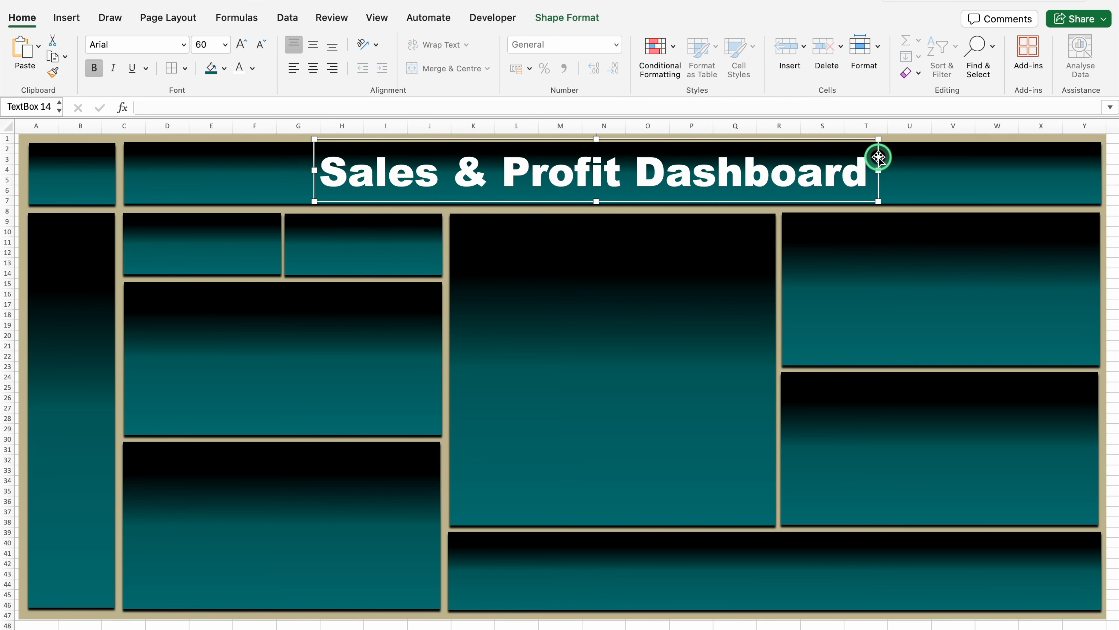
Duplicate the title text box, shrink the copy to size 18 and place it on the first small card
left_click_drag(878, 156, 760, 261)
left_click(262, 45)
left_click(263, 49)
left_click(263, 49)
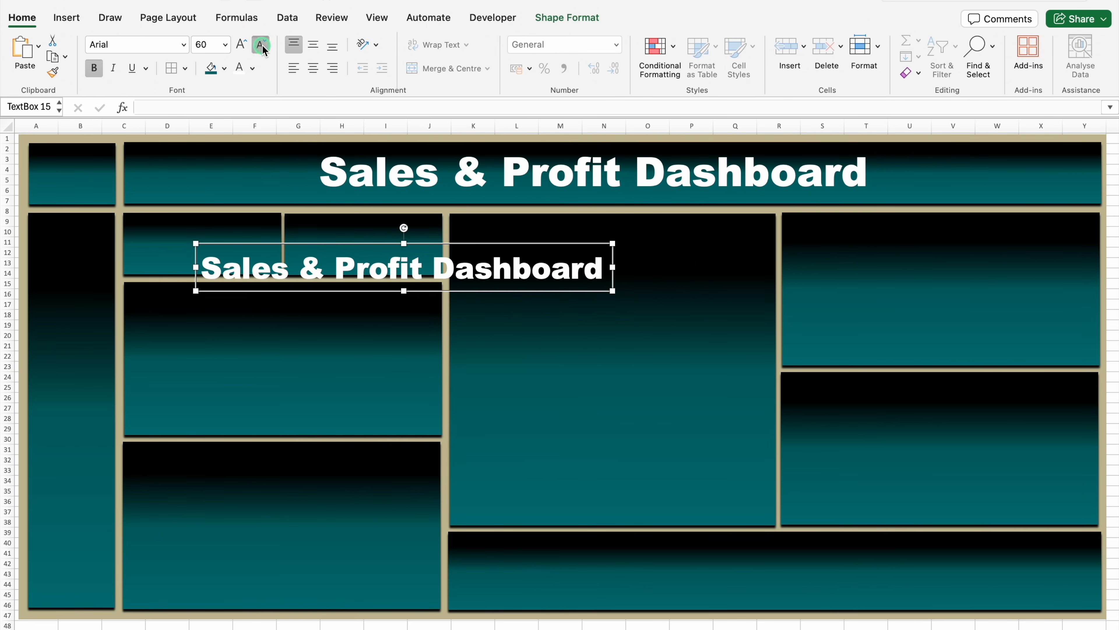
left_click(263, 48)
left_click(263, 49)
left_click_drag(345, 265, 280, 240)
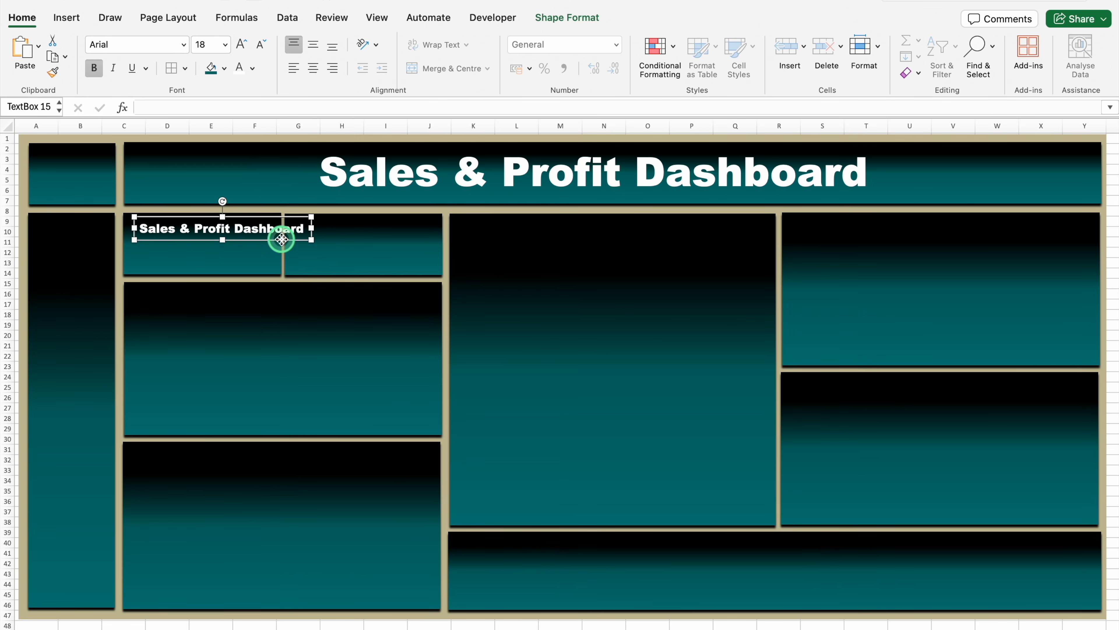
Set the copied text box's font to Arial Narrow Bold and replace its text with Total Sales
left_click(182, 44)
mouse_move(183, 174)
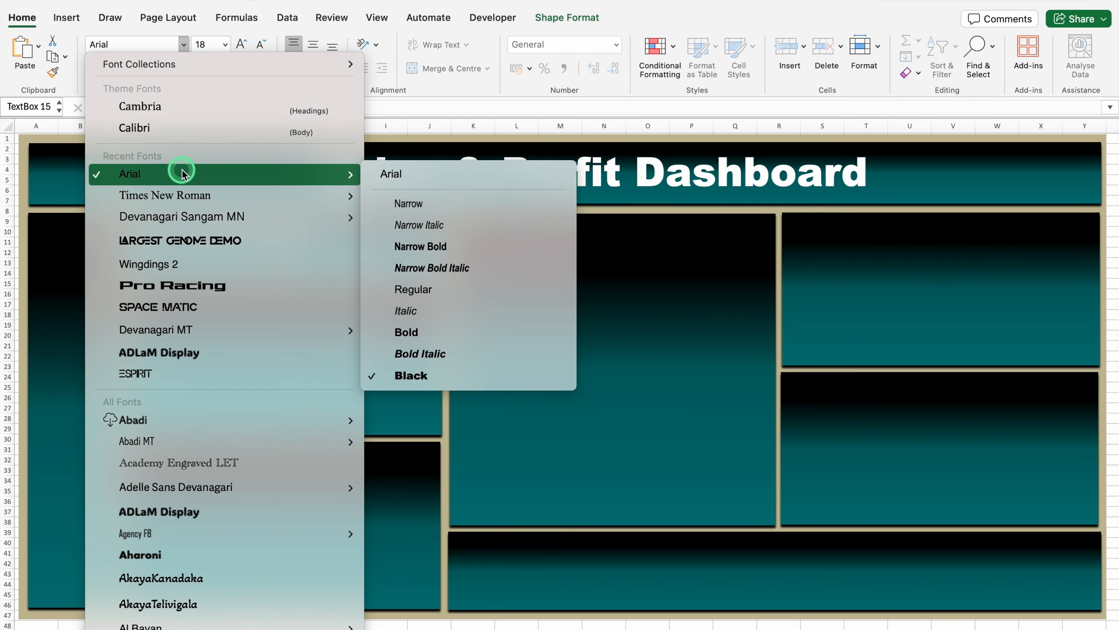
left_click(448, 246)
key("super+a")
type("T")
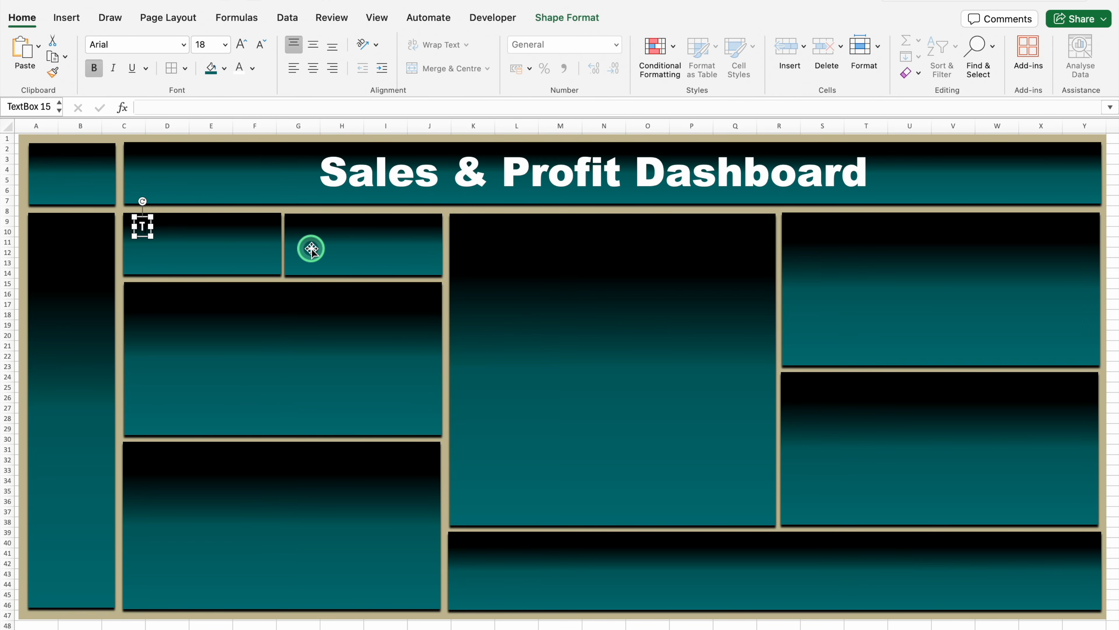
Copy and retitle the label: Sales, Total Profit, Profit By Year, Top 5 Customer Profit, Sales By Category, Customer Count By Year, Sales By State, Sales By Month
left_click_drag(185, 234, 301, 474)
left_click_drag(301, 474, 943, 392)
left_click_drag(943, 392, 109, 255)
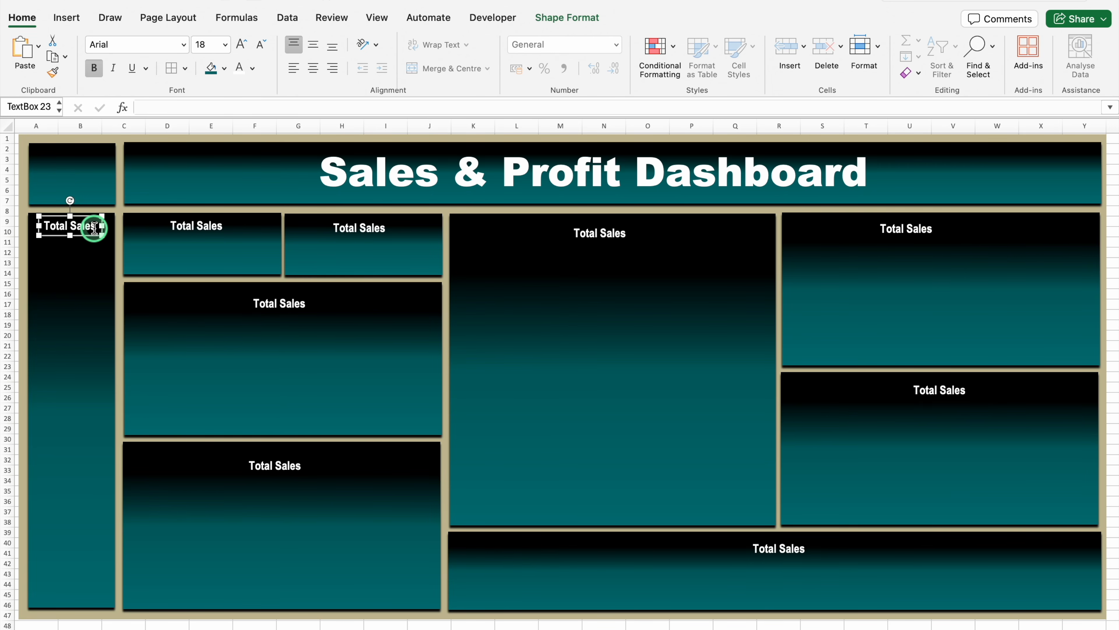
left_click_drag(95, 227, 48, 228)
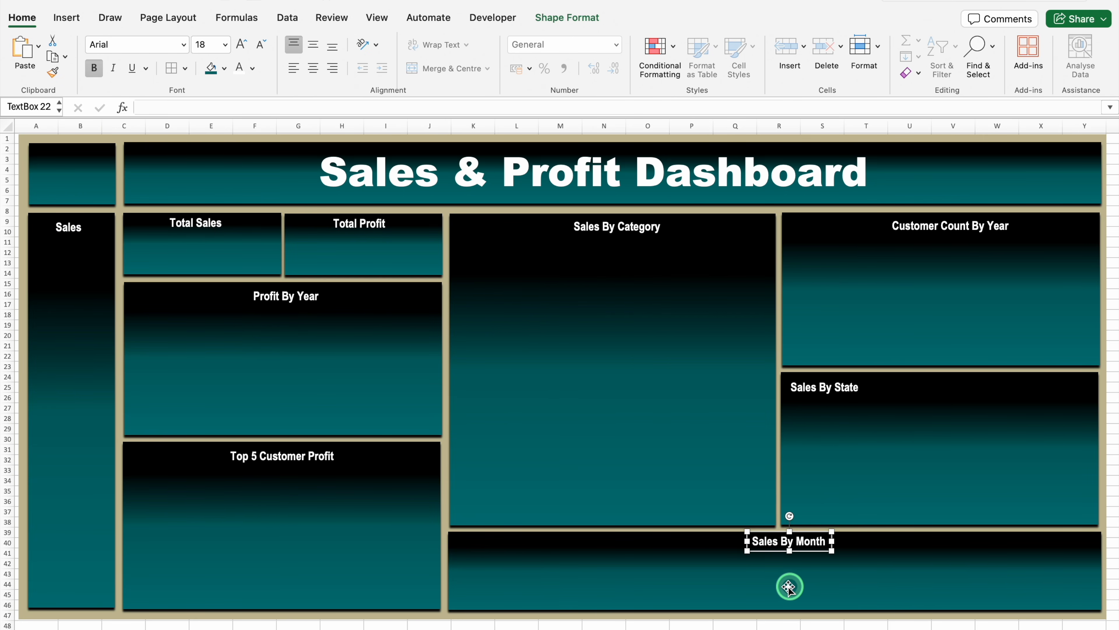
Insert the Office Champ logo from file over the cells and fit it onto the square panel beside the header
left_click(110, 194)
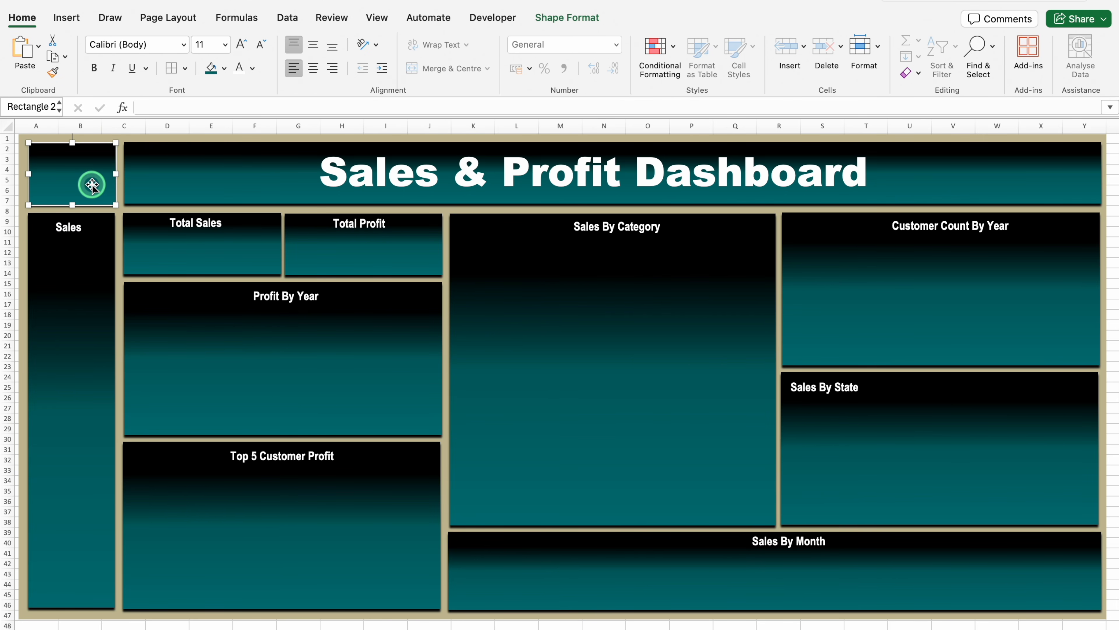
left_click(67, 19)
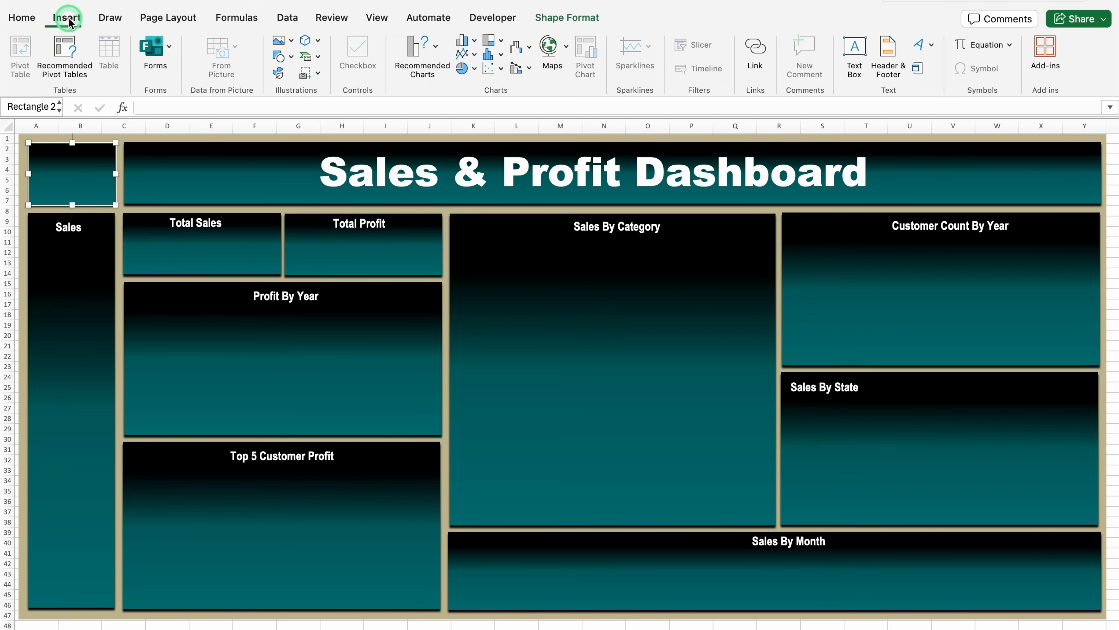
left_click(291, 41)
left_click(348, 78)
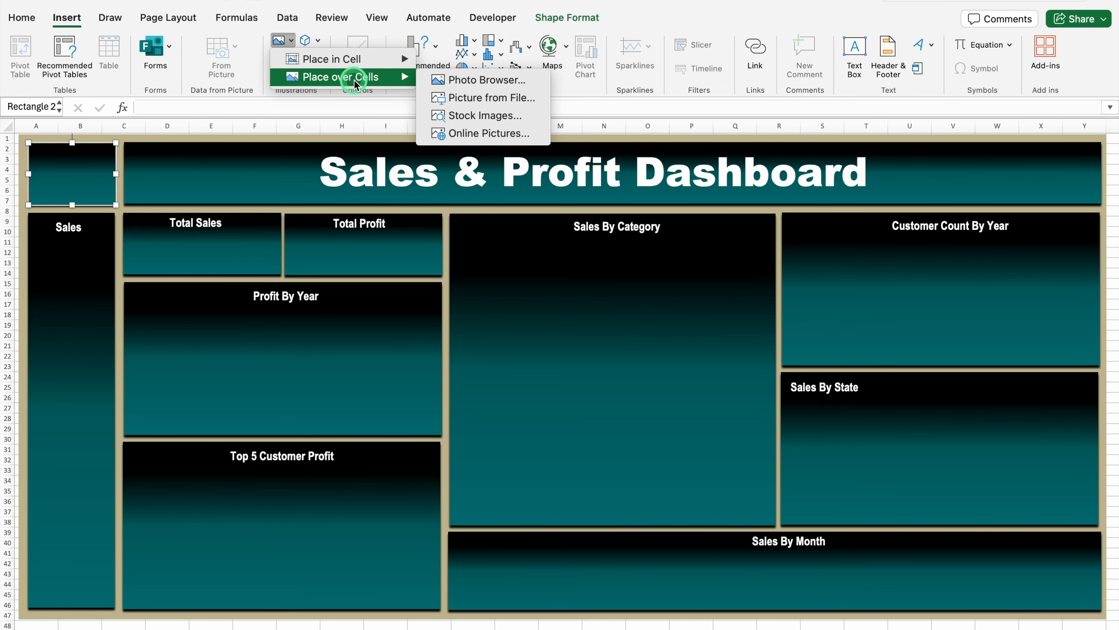
left_click(515, 98)
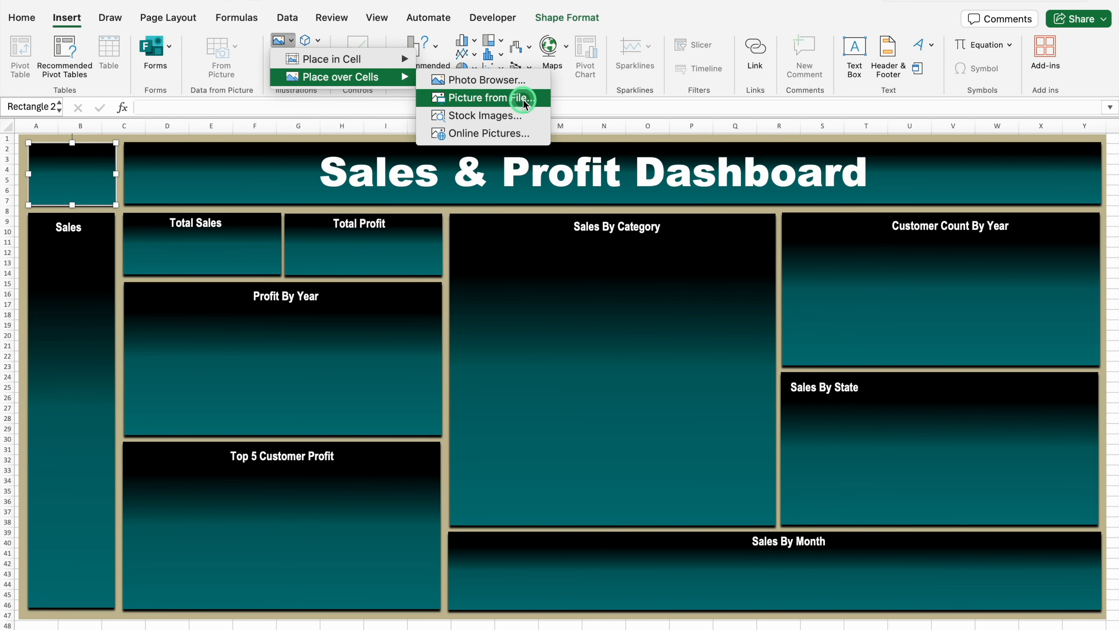
left_click(525, 102)
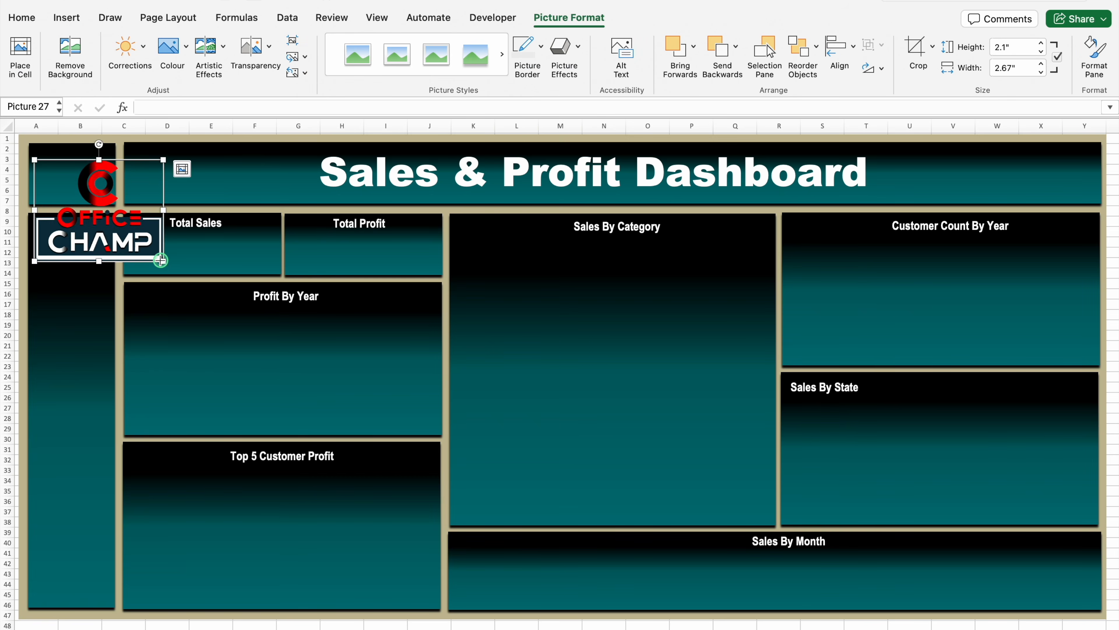
left_click_drag(170, 264, 85, 182)
Turn off the gridlines on the Dashboard sheet
left_click(84, 281)
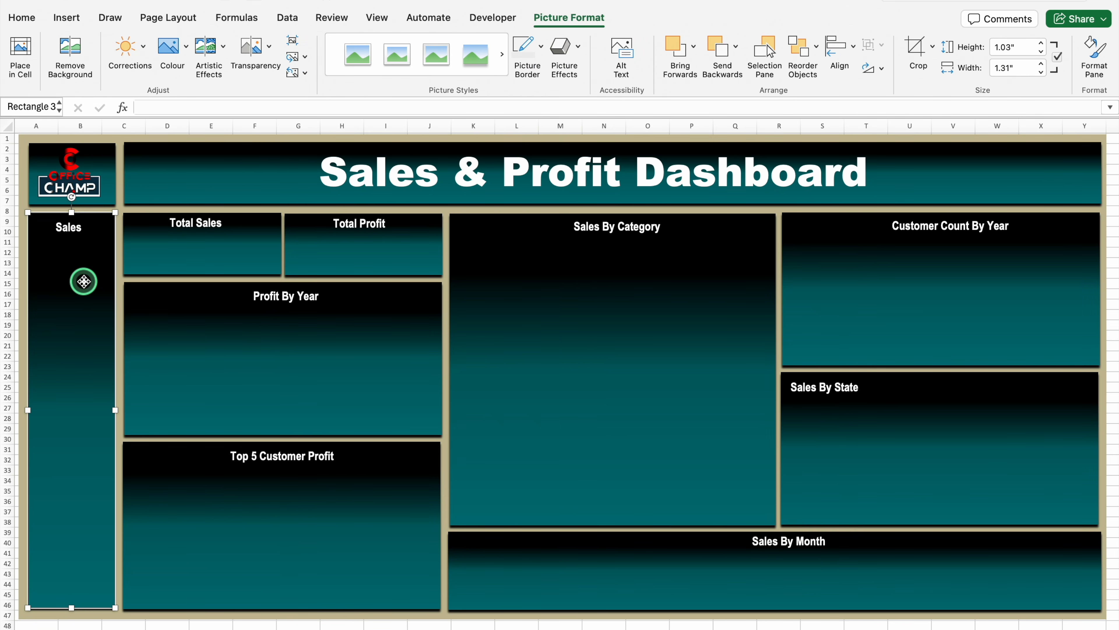
left_click(376, 17)
left_click(409, 57)
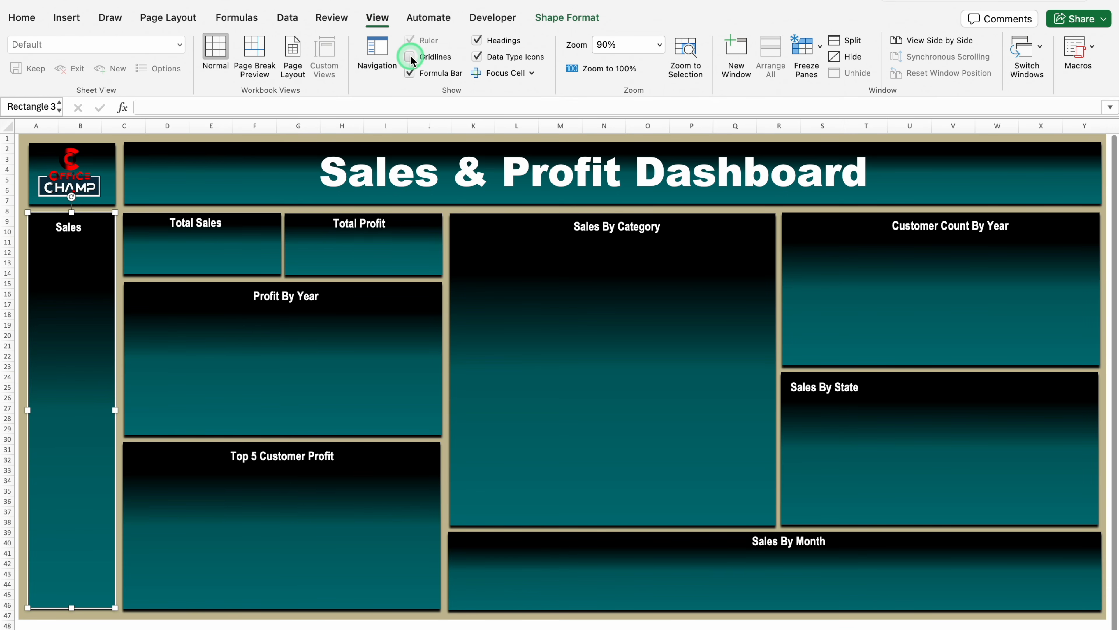
Duplicate the Total Sales label just below itself on its card and clear the copy's text
left_click(210, 228)
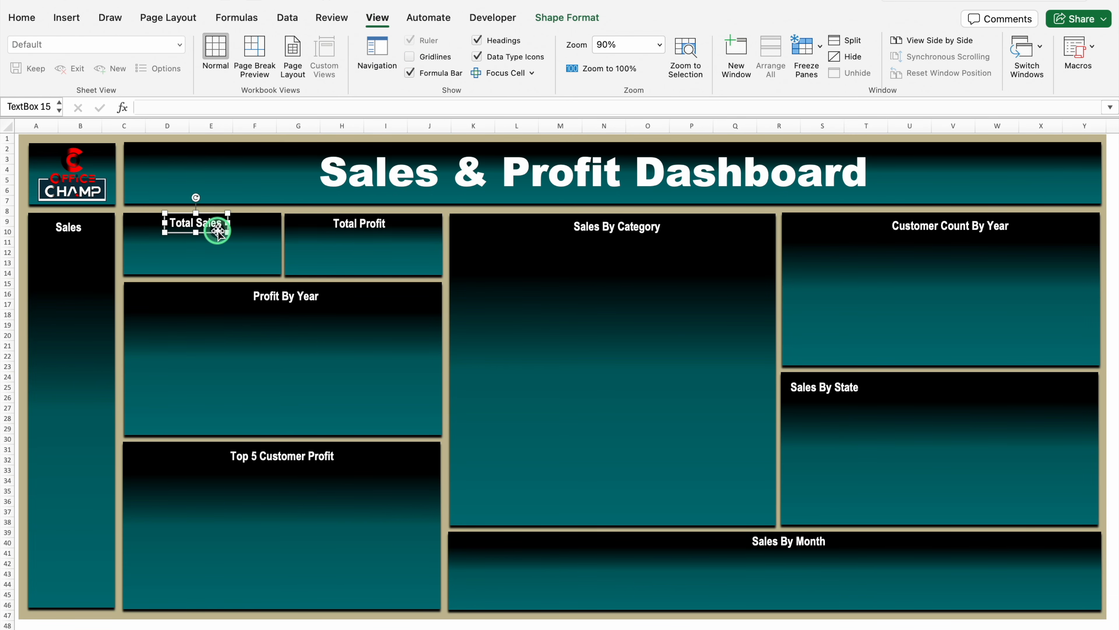
left_click_drag(217, 231, 217, 261)
key("BackSpace")
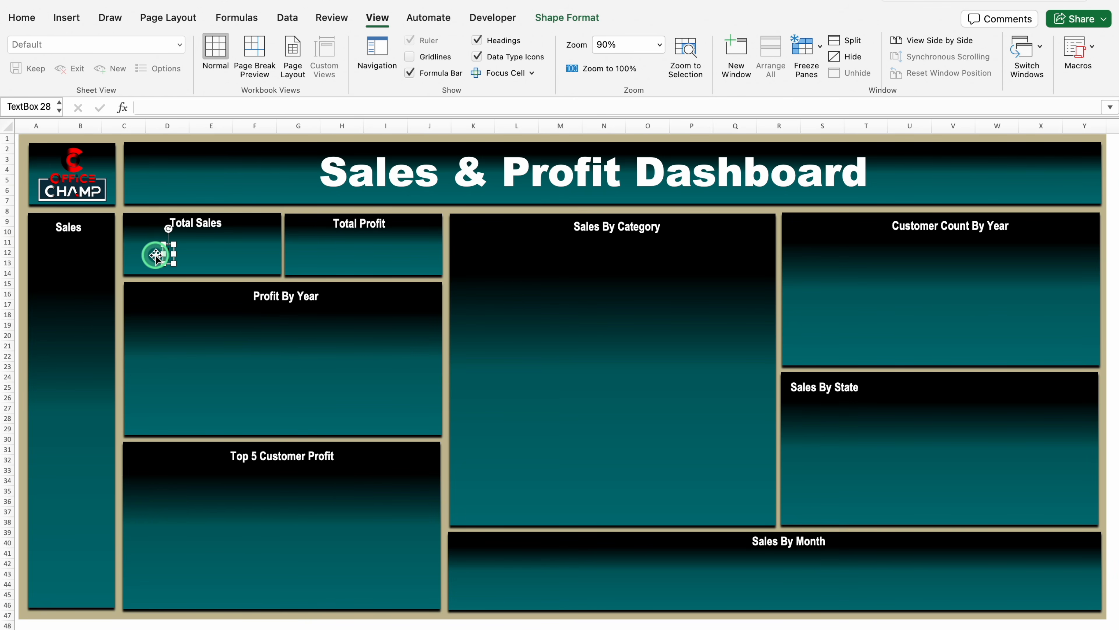
Link the empty text box on the Total Sales card to cell B4 of the Pivot Table sheet
left_click(199, 107)
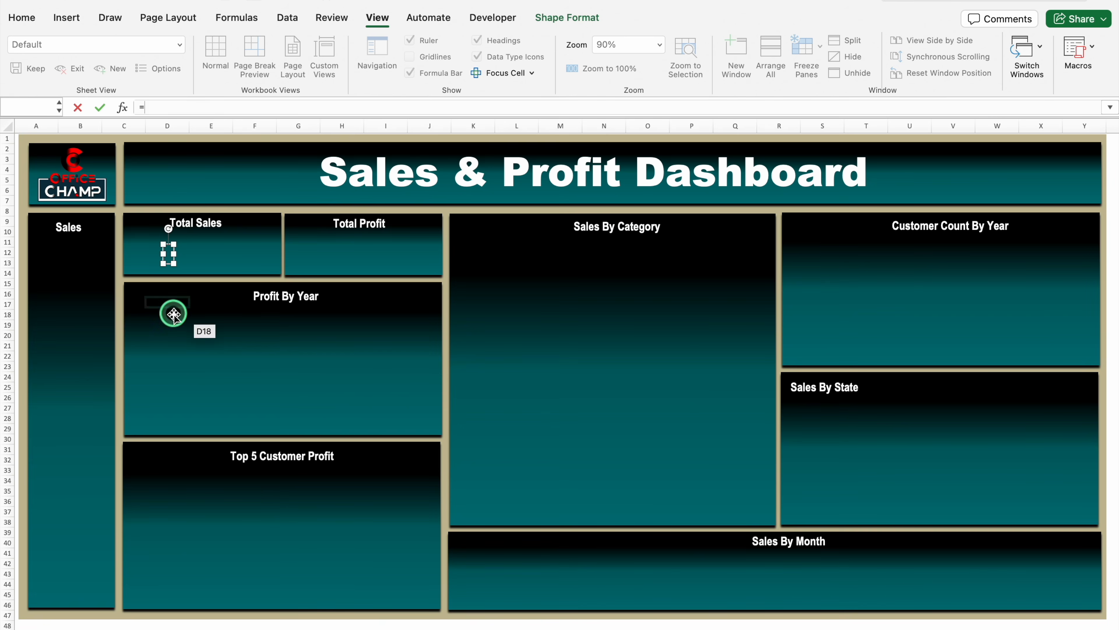
scroll(172, 304, "right", 2)
left_click(157, 622)
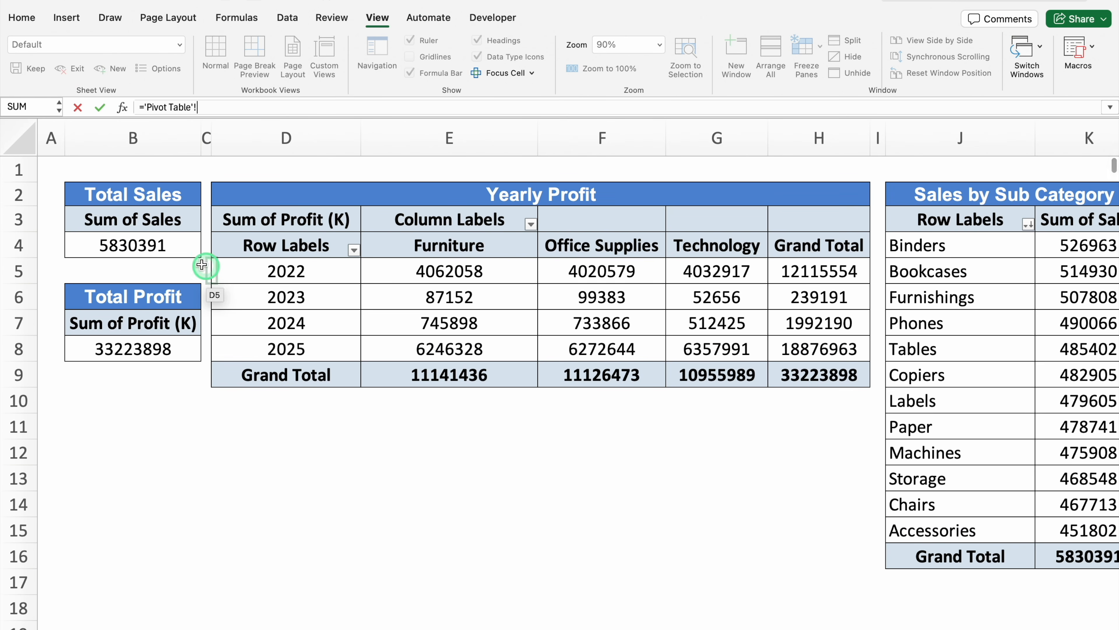
left_click(157, 212)
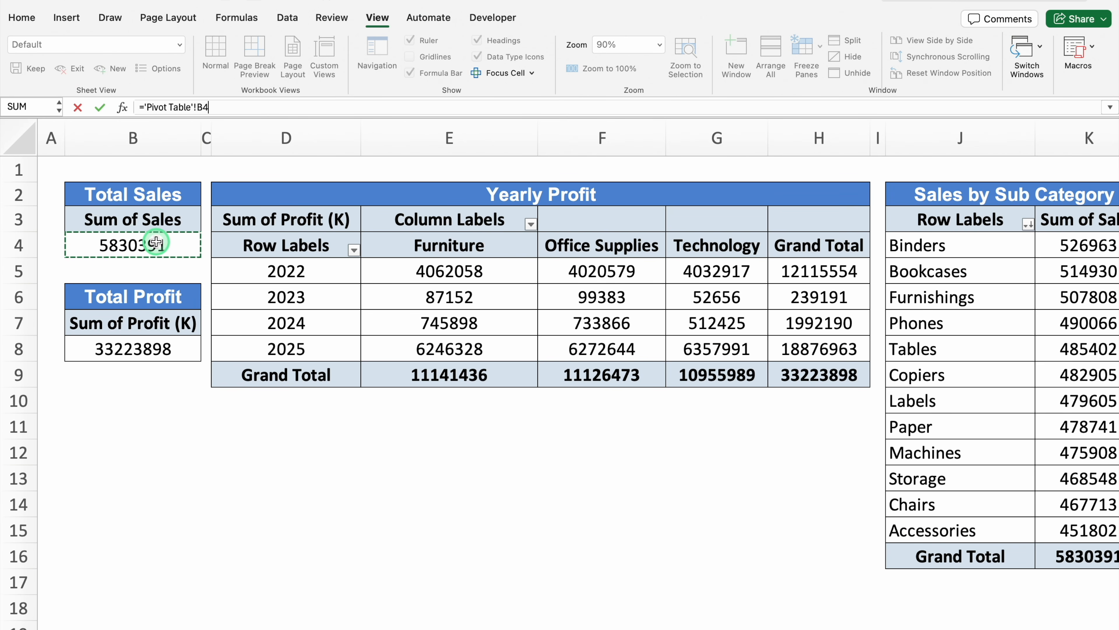
key("Return")
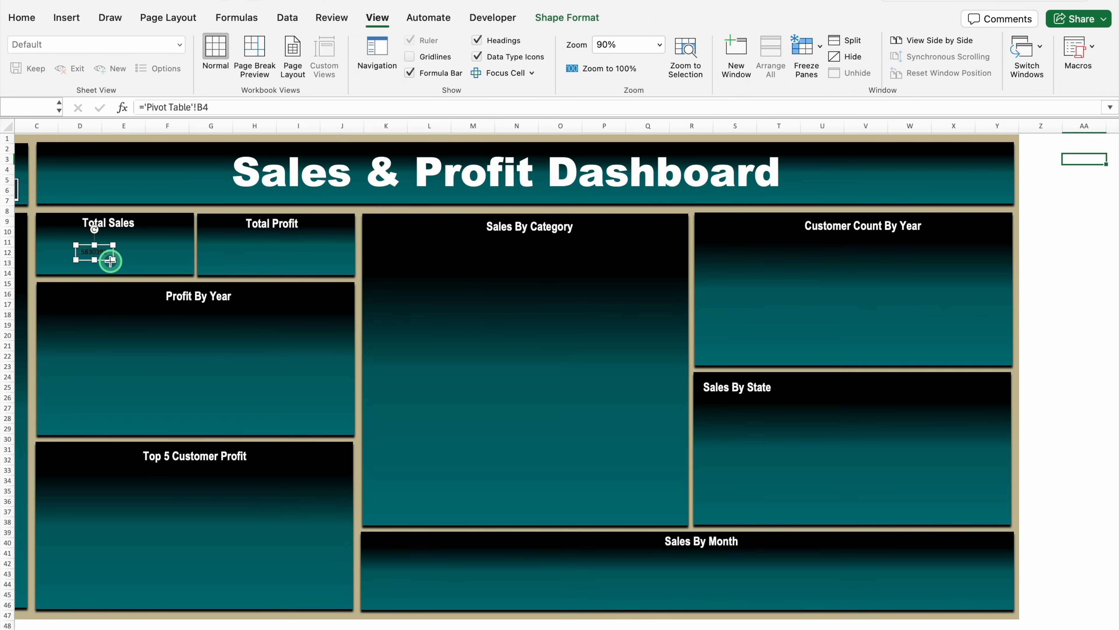
Change the linked total sales value's font to Arial Black
left_click(22, 18)
left_click(129, 67)
left_click(242, 70)
left_click(183, 44)
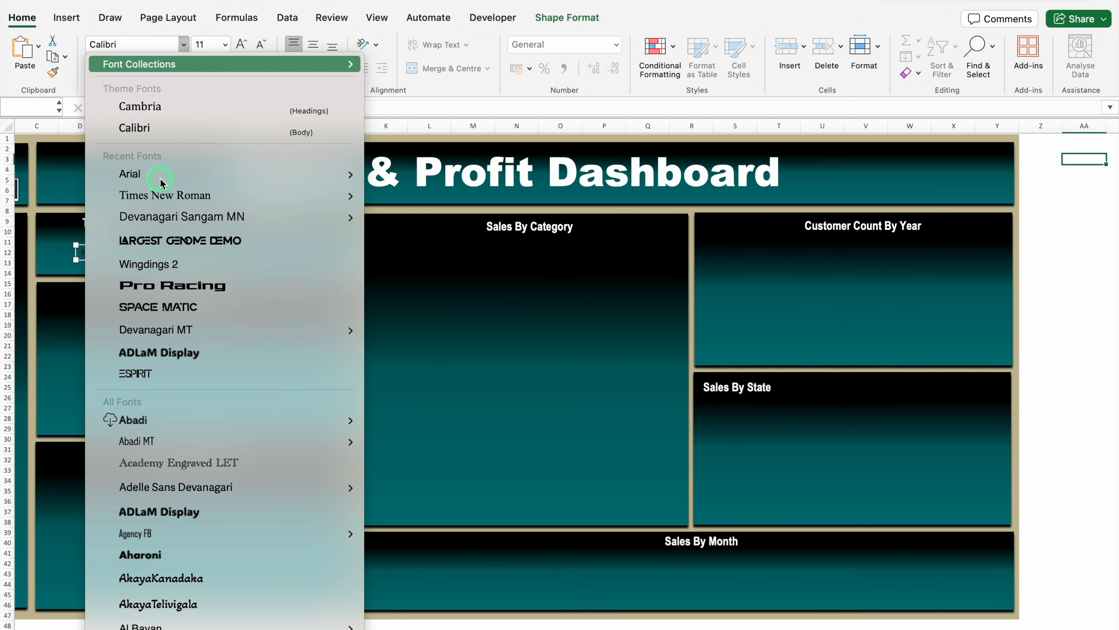
mouse_move(158, 177)
left_click(441, 375)
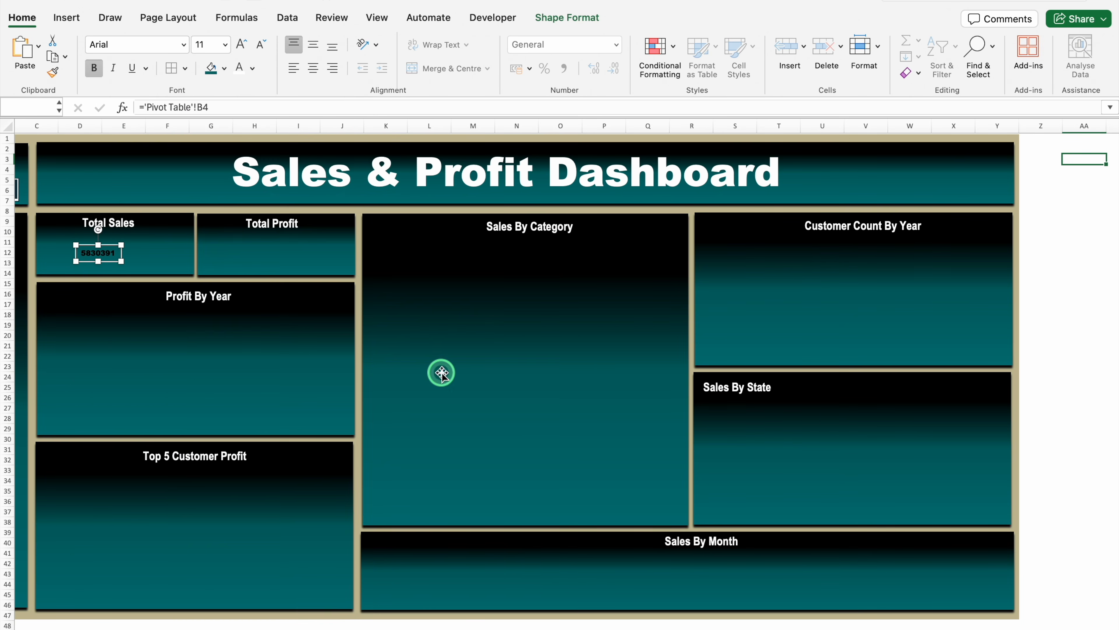
Color the linked sales value white, enlarge it, and align it with the Total Sales label on the card
left_click(238, 67)
left_click(240, 44)
left_click(240, 45)
left_click(240, 44)
left_click(240, 45)
left_click(240, 44)
left_click(240, 44)
left_click_drag(141, 245, 138, 227)
left_click(128, 224)
left_click(277, 257)
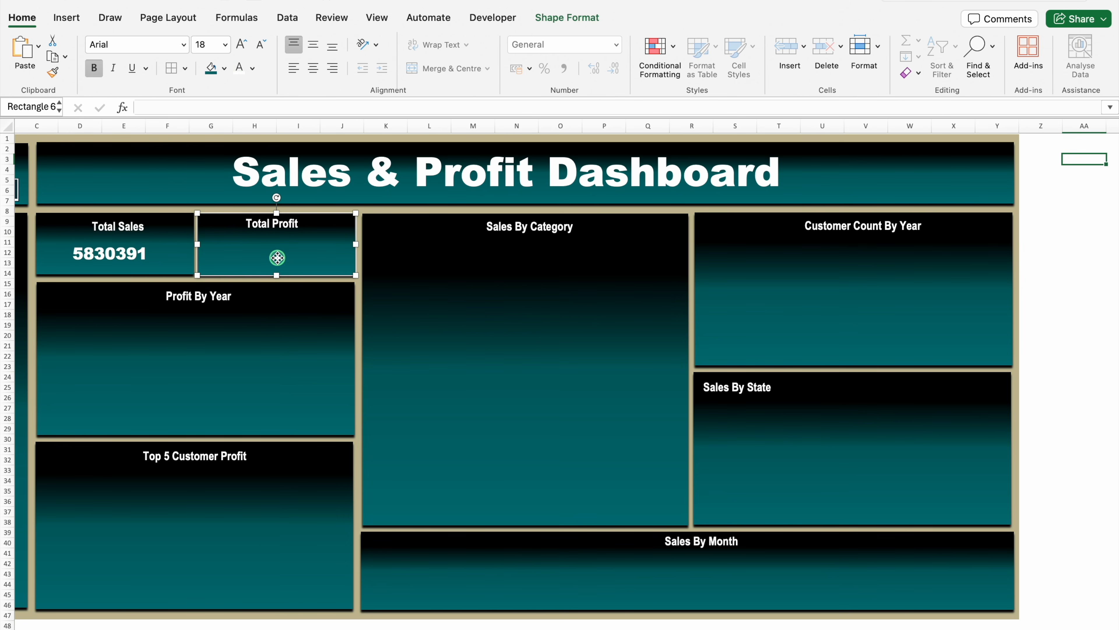
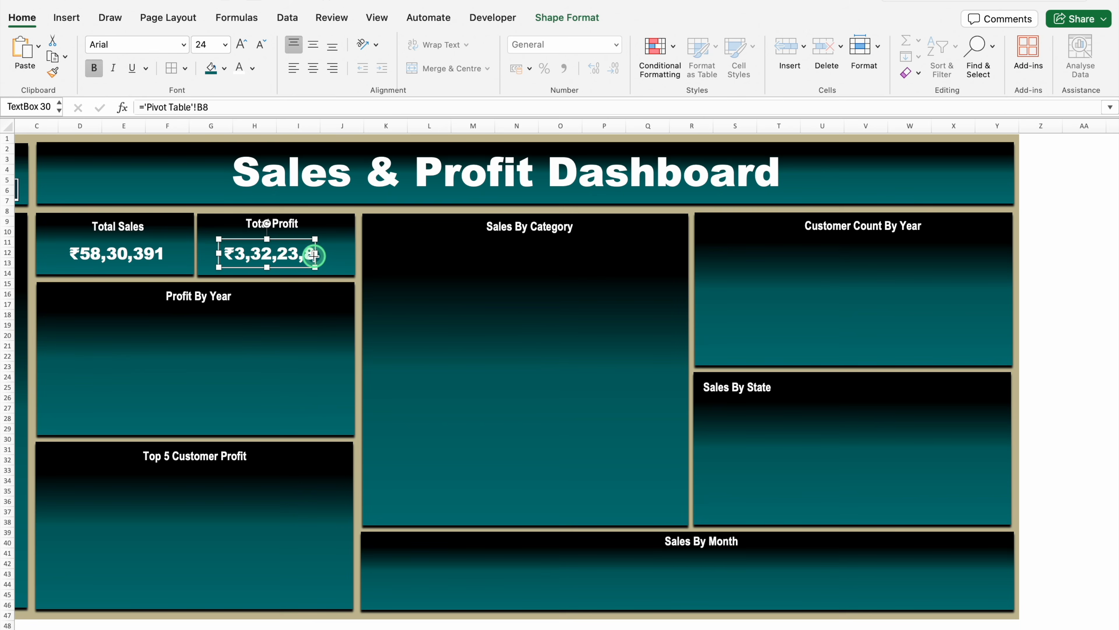
Insert a 2D clustered column chart from the Yearly Profit pivot table on the Pivot Table sheet
left_click(423, 236)
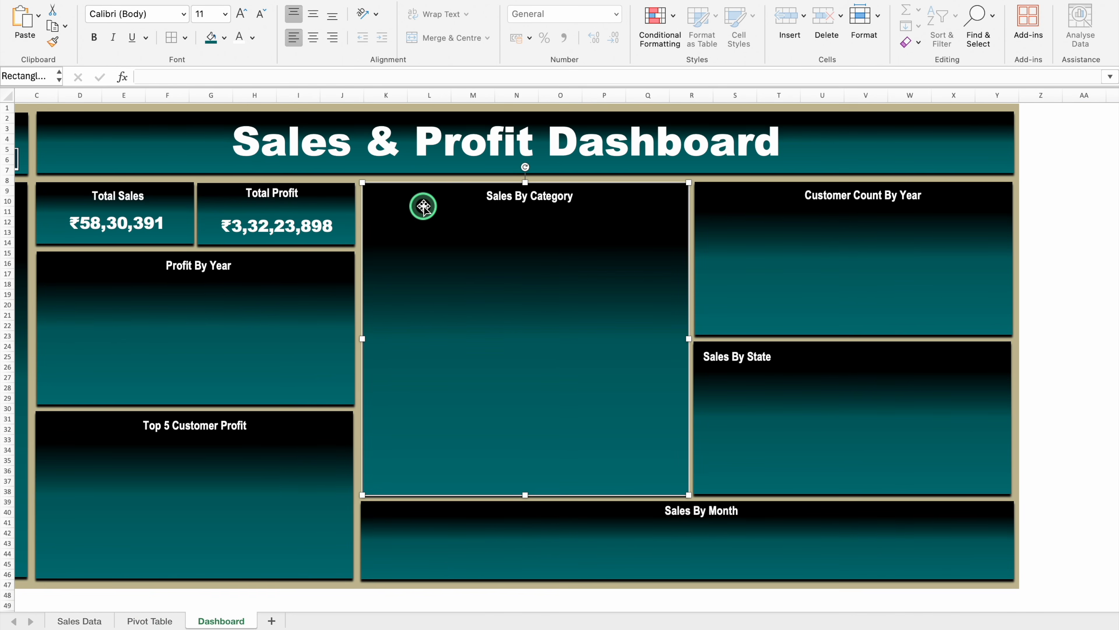
left_click(151, 621)
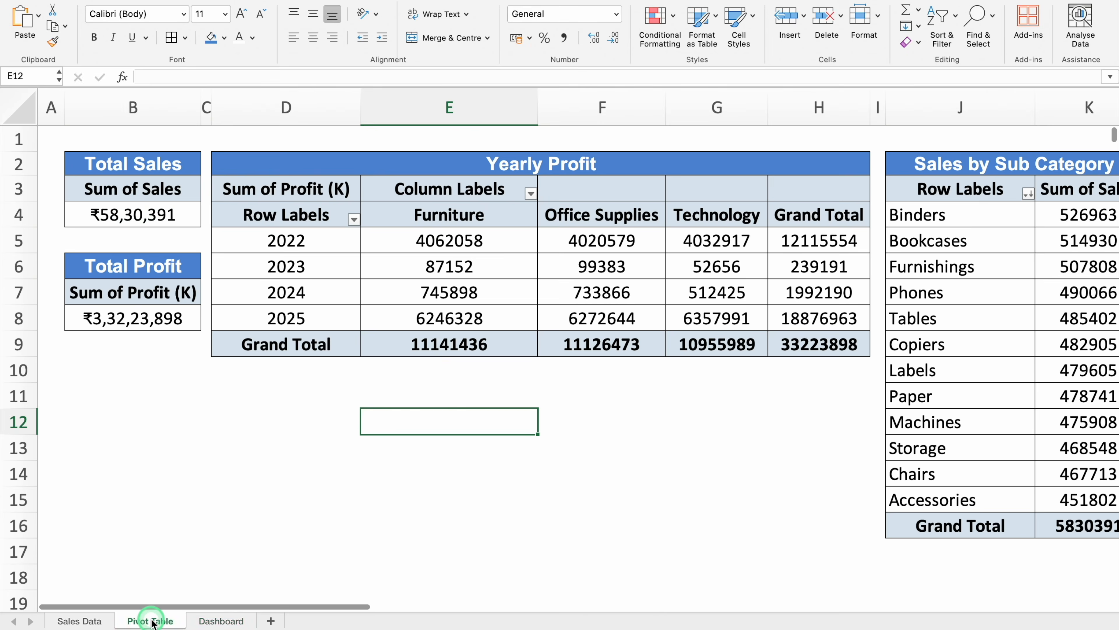
left_click(378, 161)
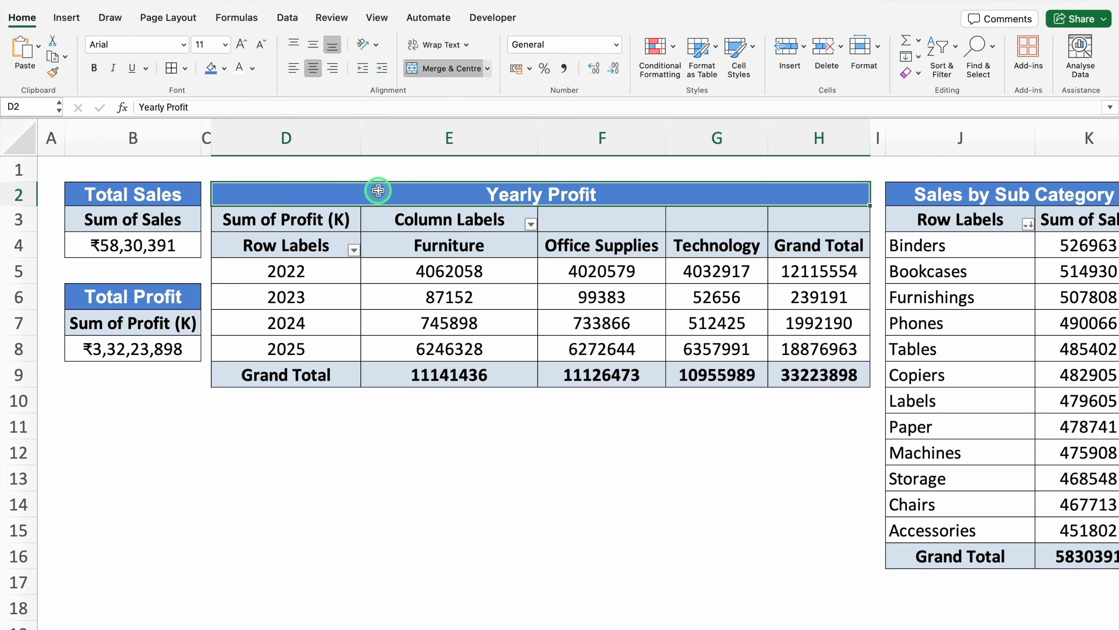
left_click(326, 219)
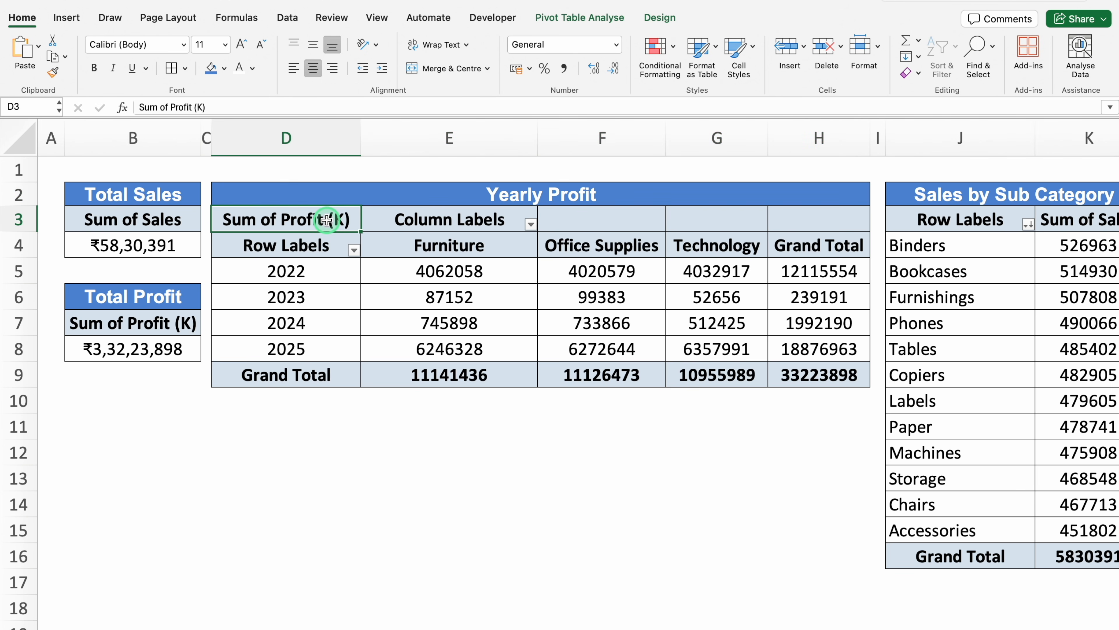
left_click(67, 18)
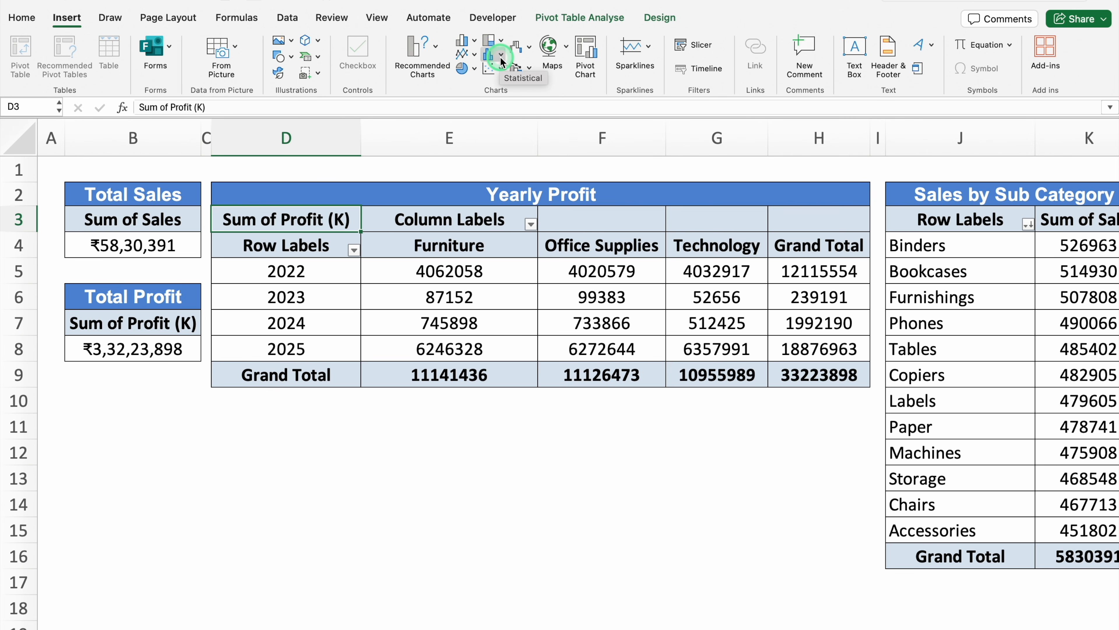
left_click(475, 44)
left_click(498, 117)
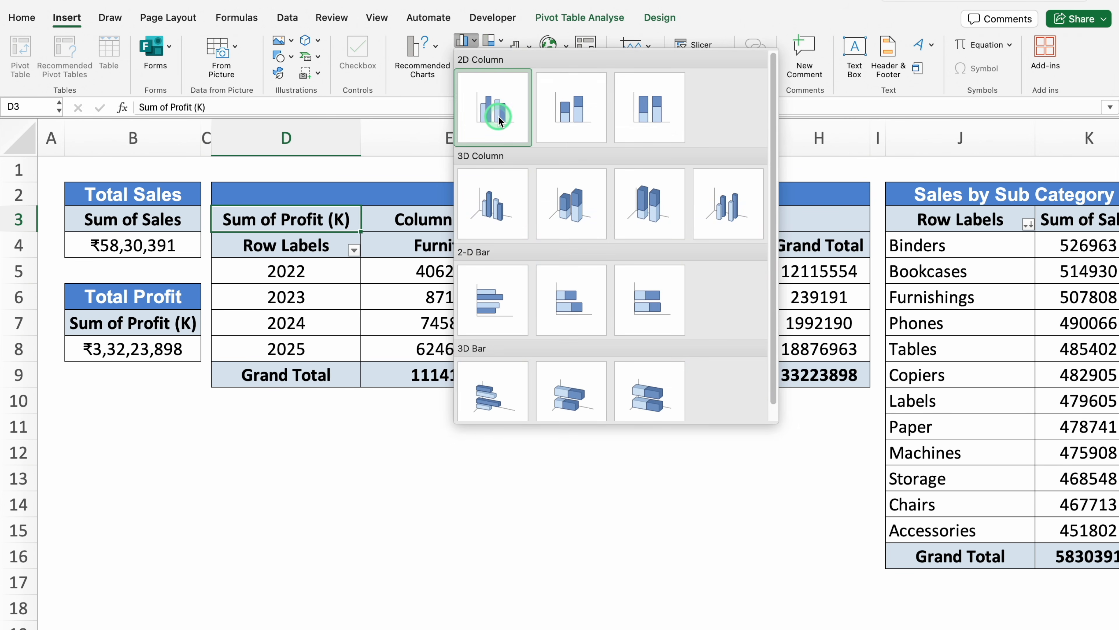
left_click(499, 117)
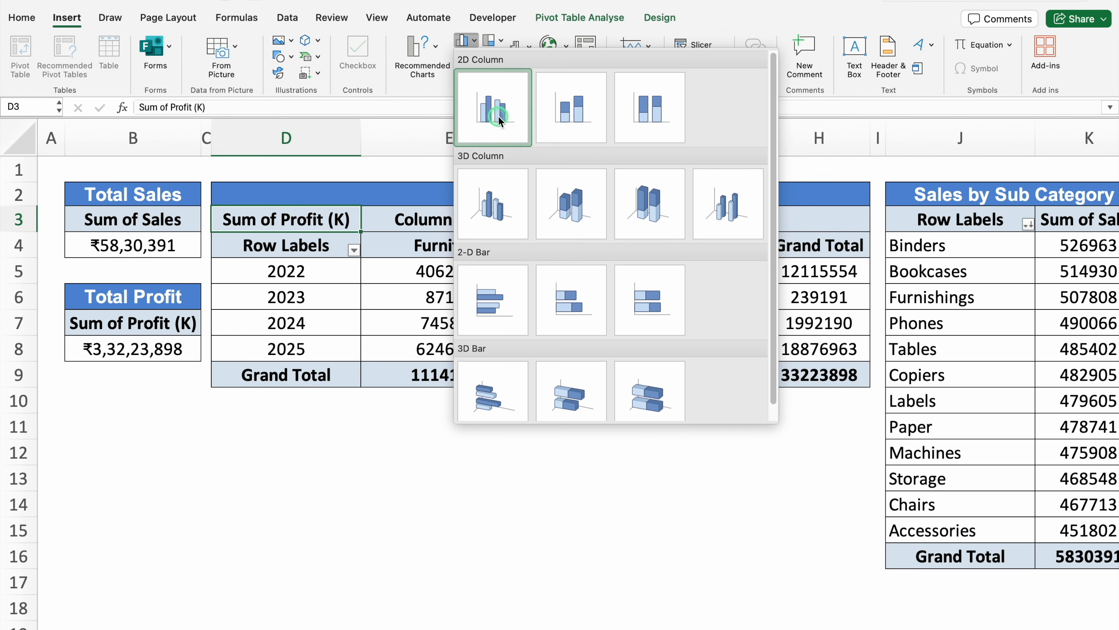
Delete the gridlines and the vertical value axis from the yearly profit chart
left_click(558, 279)
key("Delete")
left_click(312, 325)
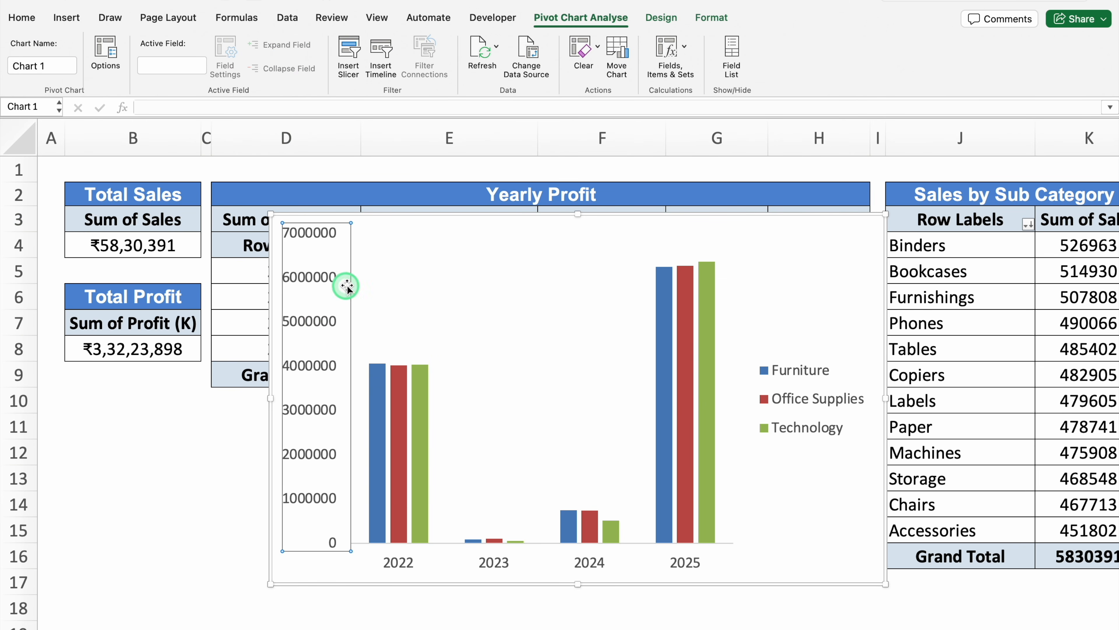
key("Delete")
Move the yearly profit chart to the Dashboard sheet and shrink it to fit inside the Profit By Year panel
left_click(418, 216)
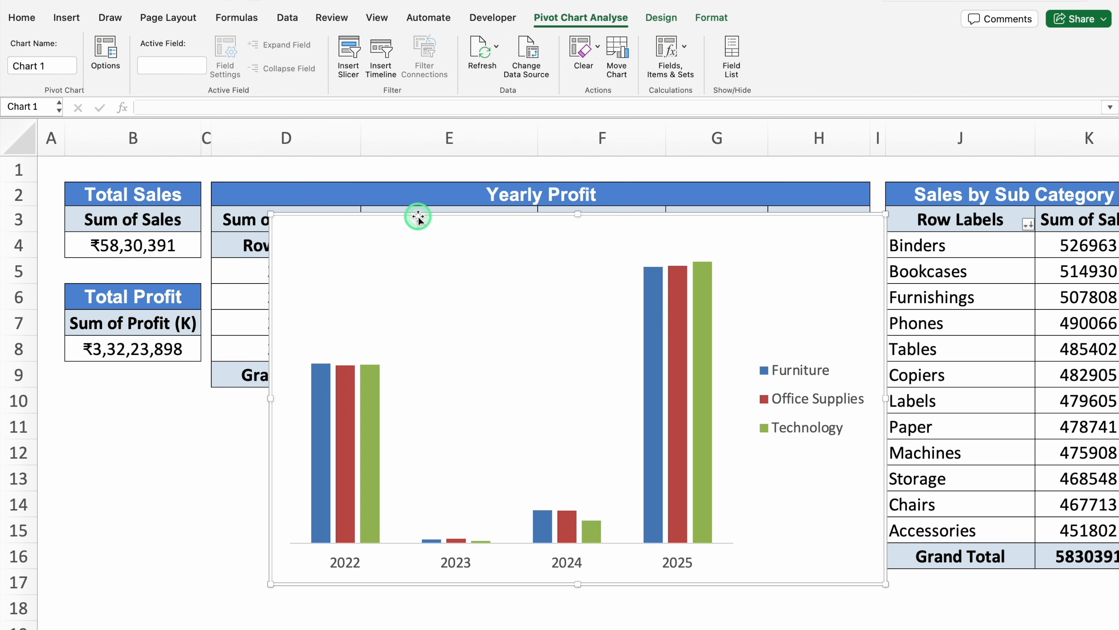
key("super+x")
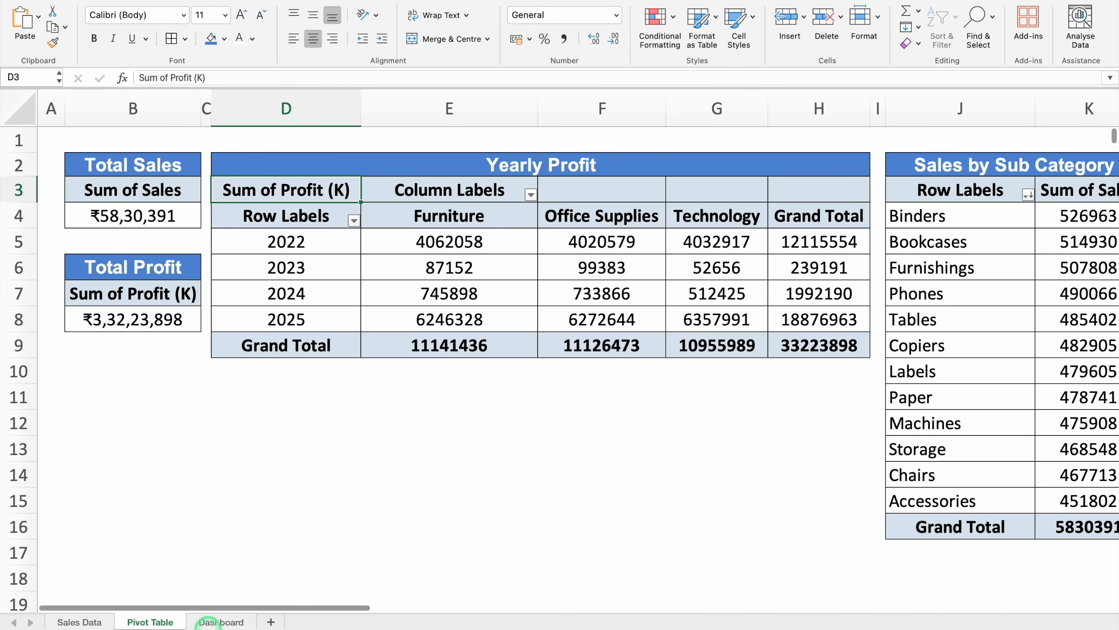
left_click(219, 622)
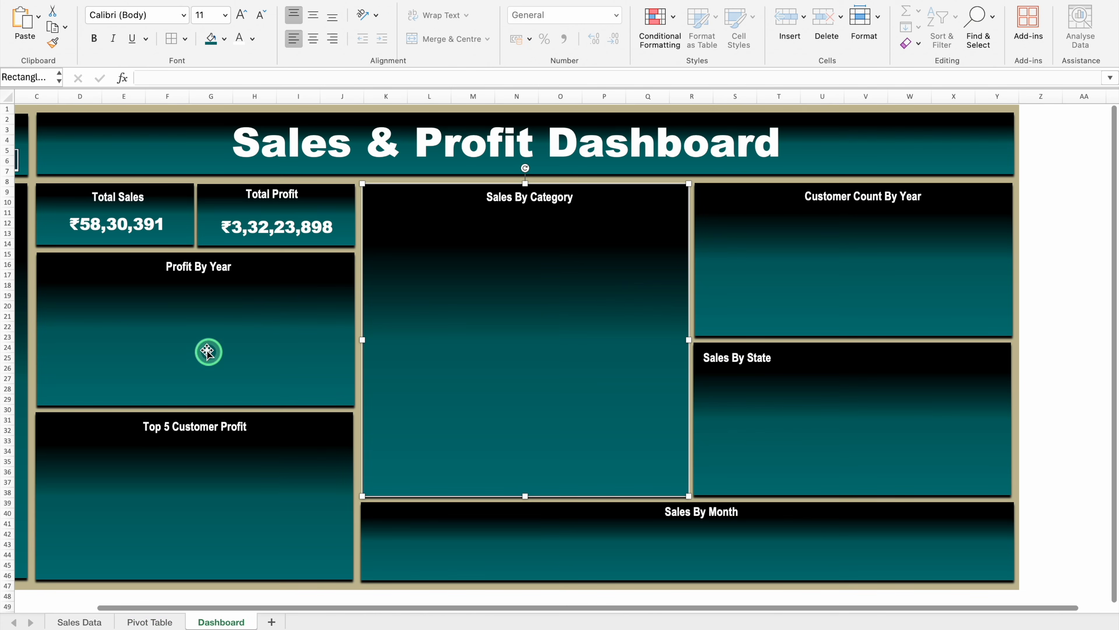
left_click(149, 332)
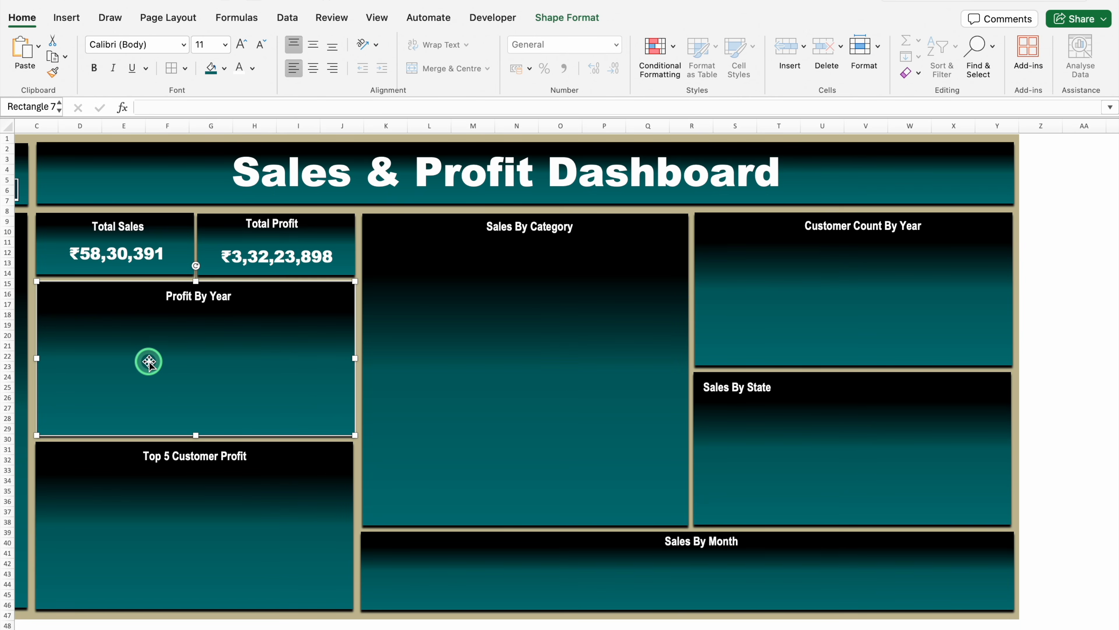
key("super+v")
left_click_drag(149, 361, 307, 379)
Set the chart's legend position to Bottom and widen the chart on both sides to span the Profit By Year panel
left_click(271, 352)
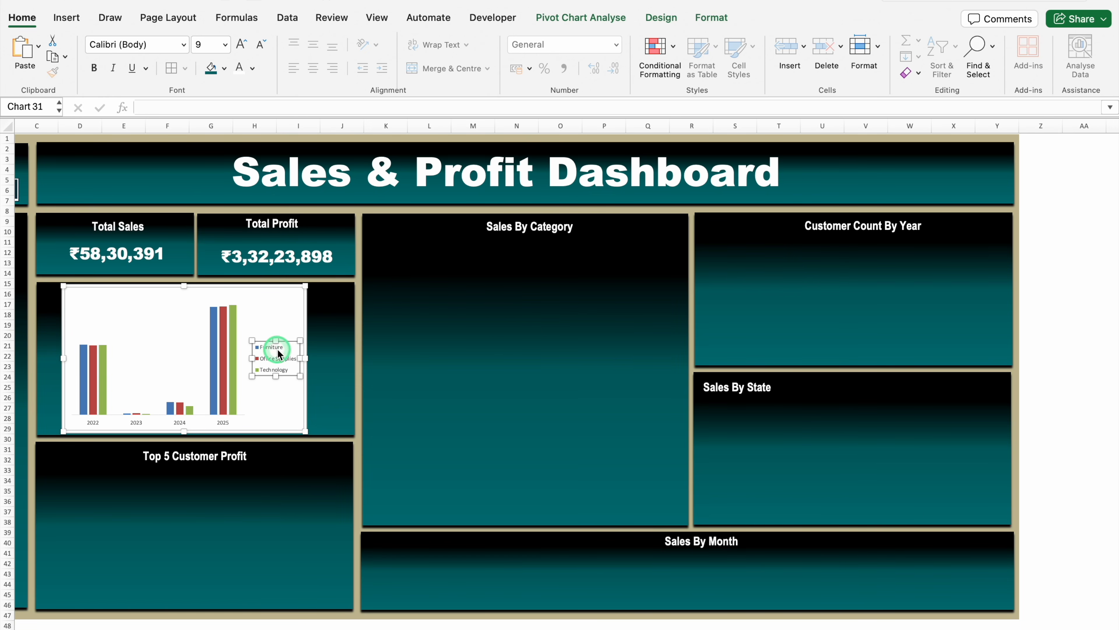
right_click(285, 343)
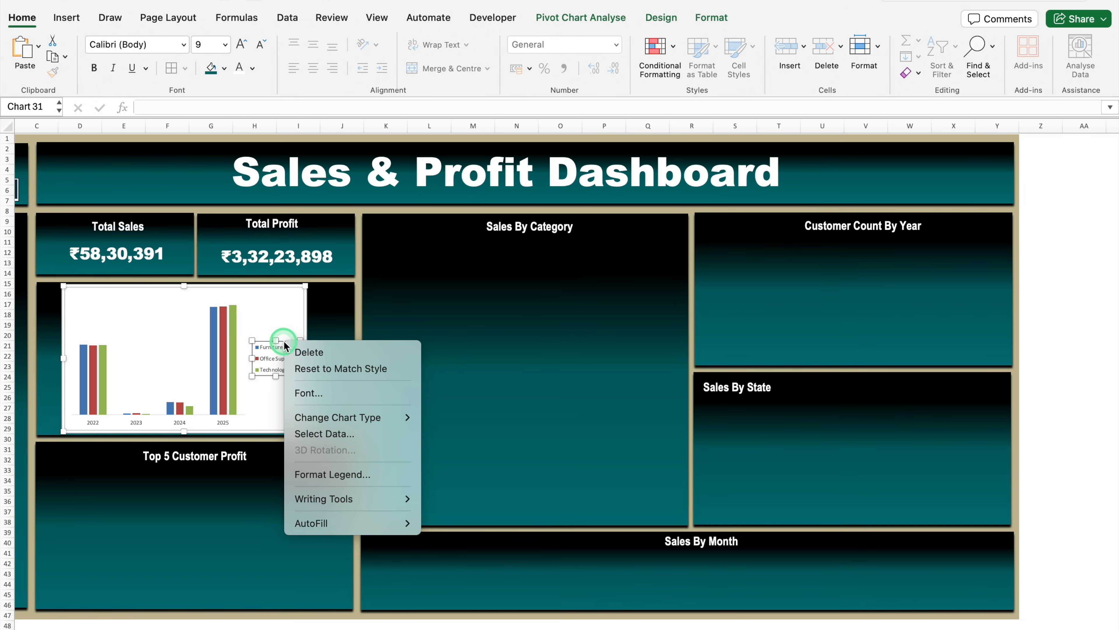
left_click(328, 473)
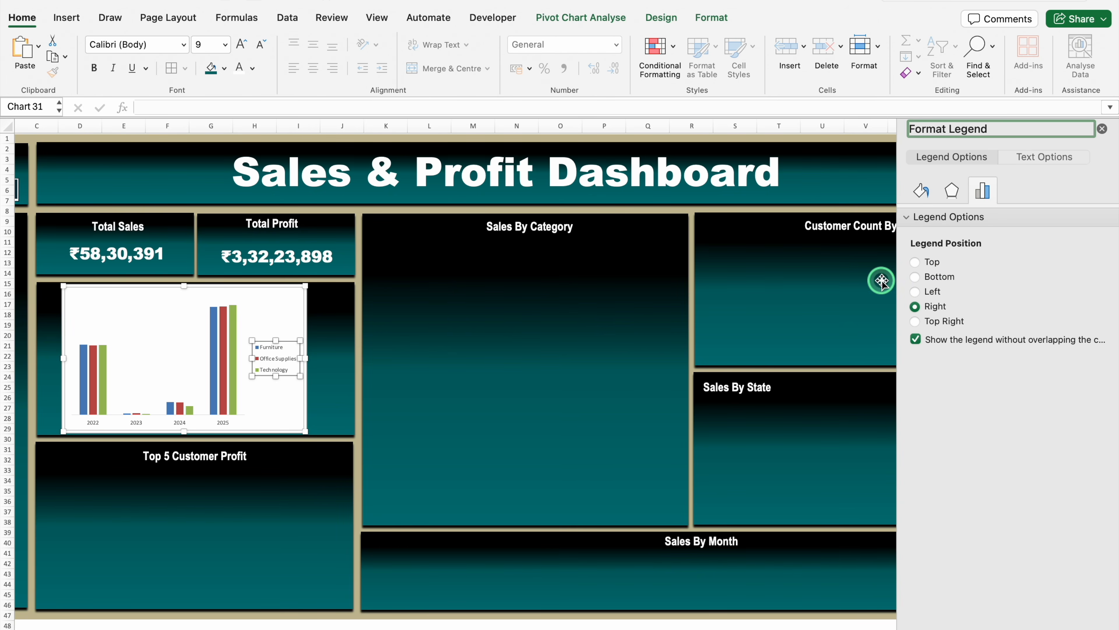
left_click(915, 276)
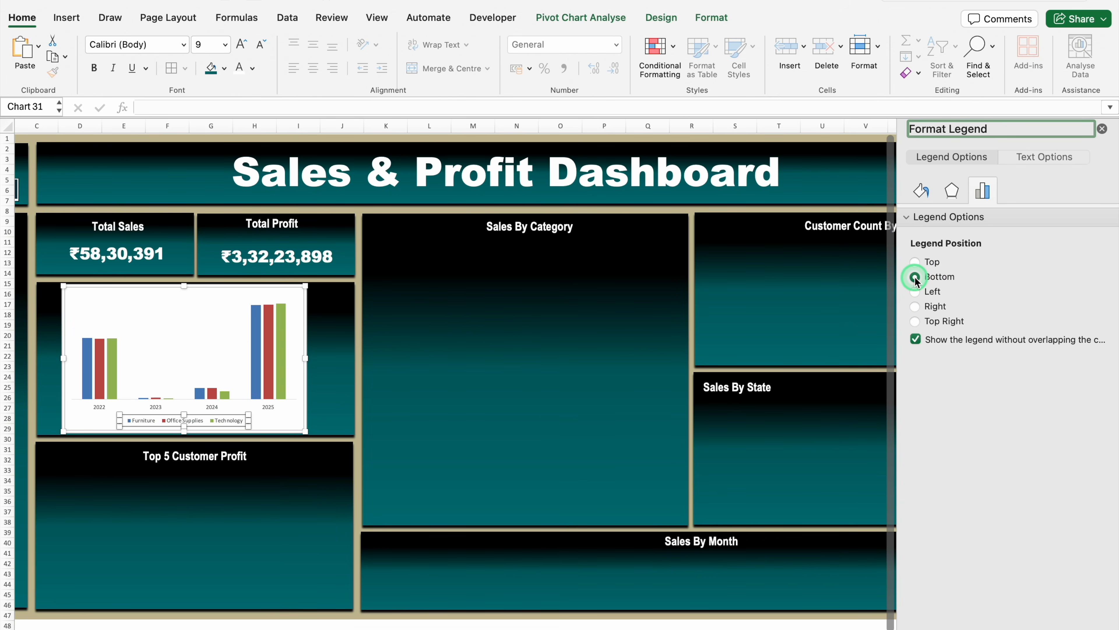
left_click(1102, 128)
left_click_drag(308, 360, 347, 358)
left_click_drag(62, 355, 45, 356)
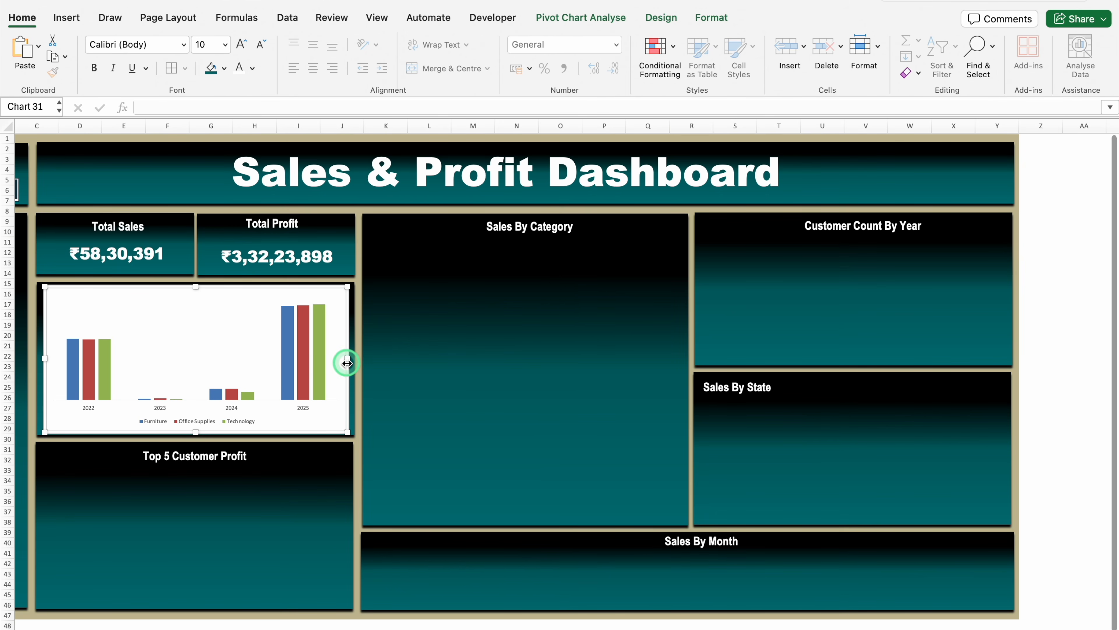
Recolor the chart's columns: Technology very dark teal, Office Supplies dark teal, and Furniture cyan
left_click(322, 359)
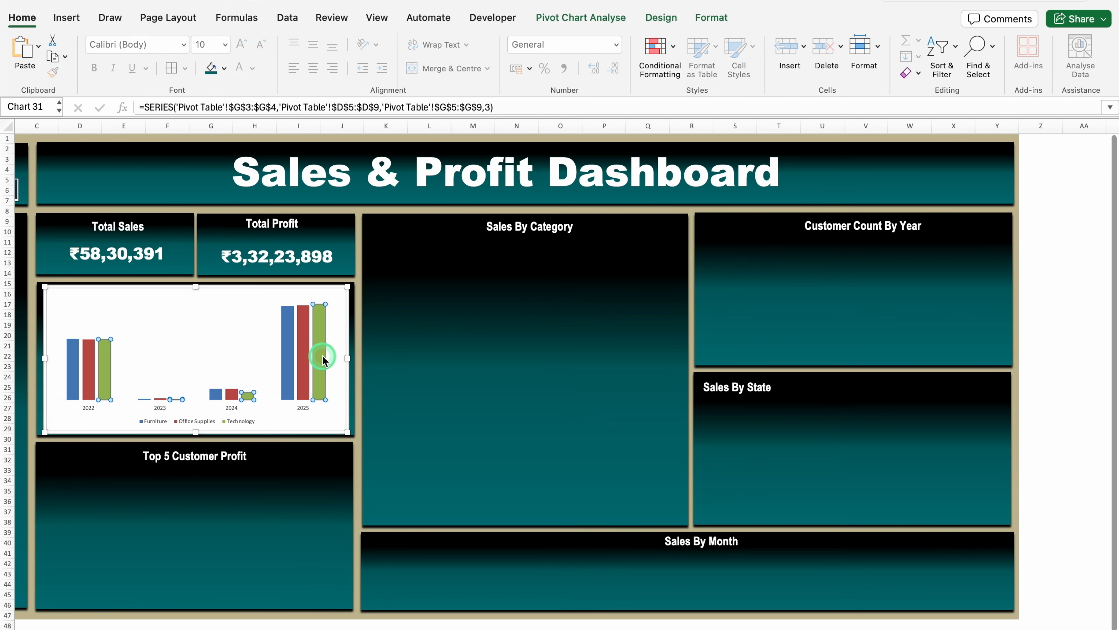
left_click(223, 68)
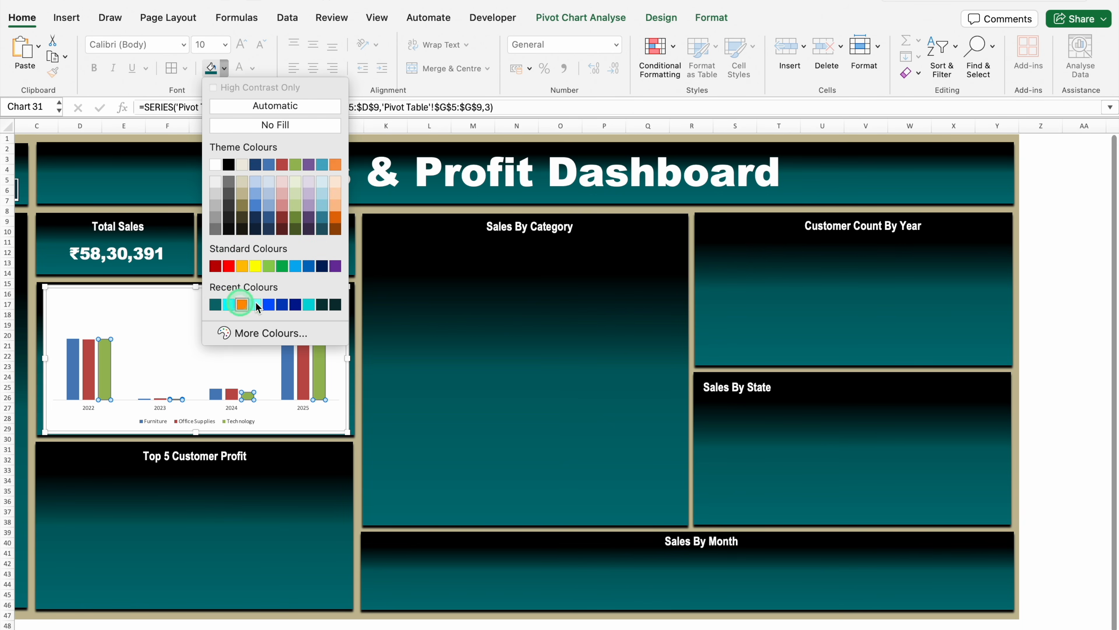
left_click(322, 304)
left_click(303, 326)
left_click(223, 68)
left_click(229, 304)
left_click(289, 326)
left_click(223, 68)
left_click(242, 304)
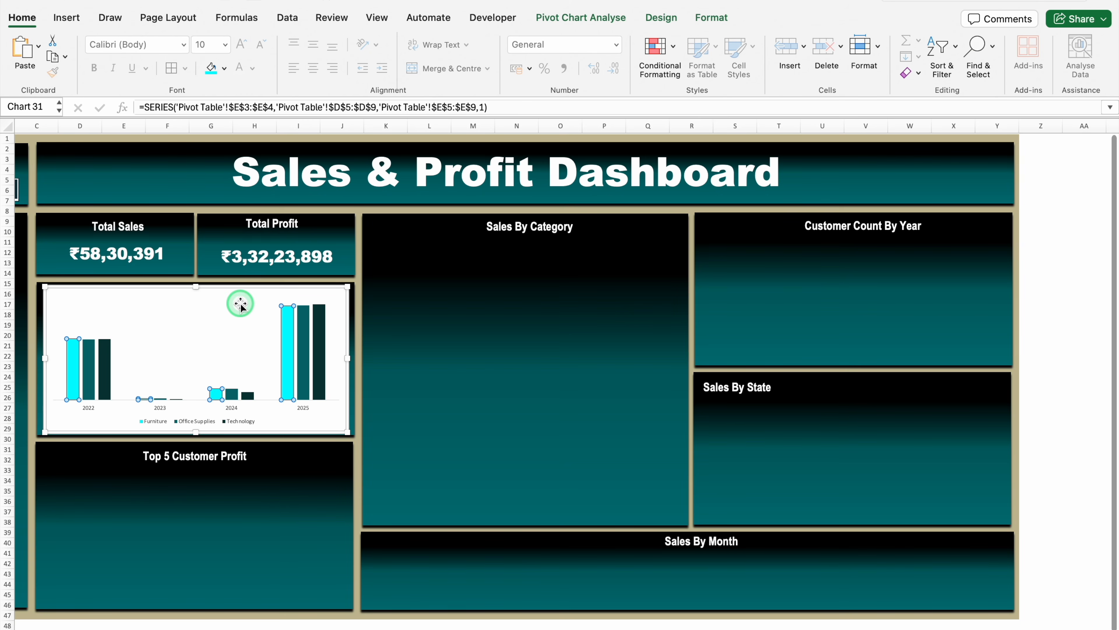
Remove the Profit By Year chart's fill and outline and make its text white
left_click(233, 288)
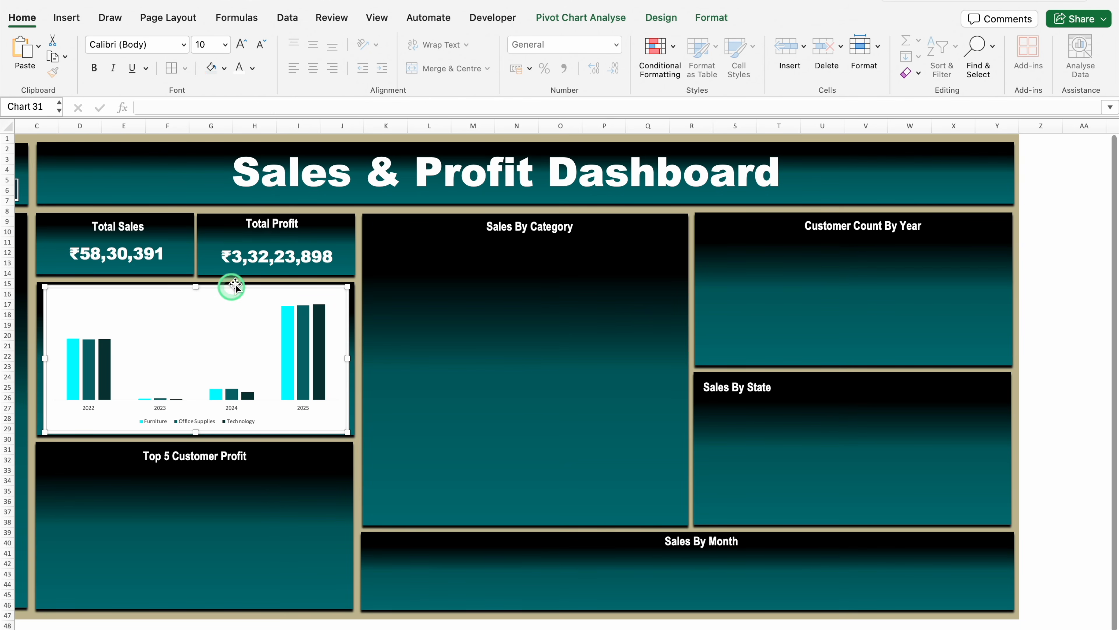
left_click(712, 20)
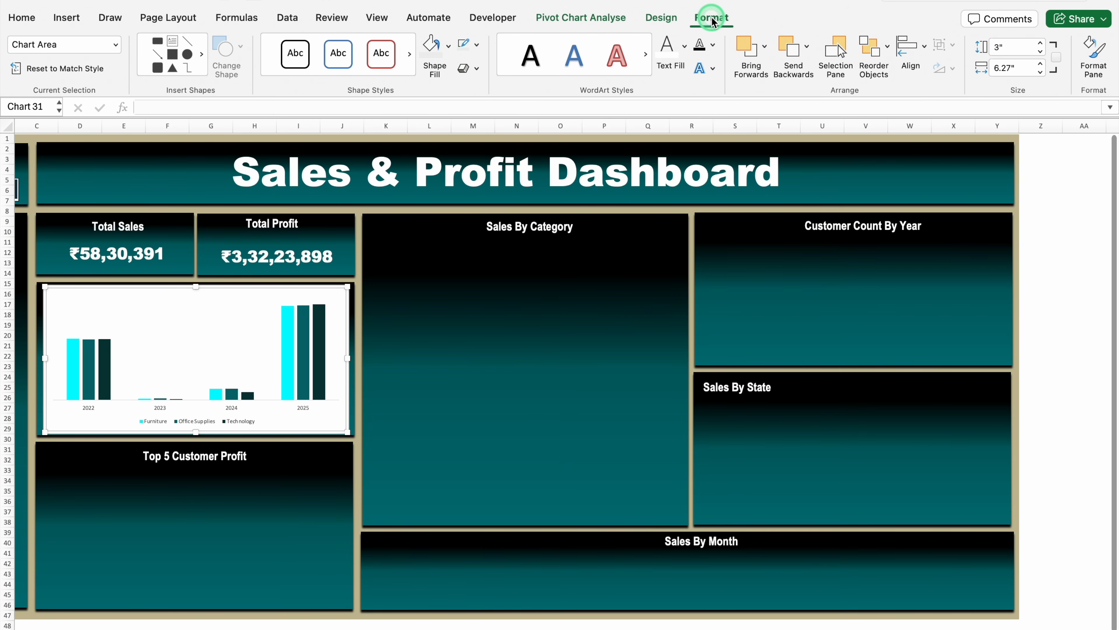
left_click(447, 46)
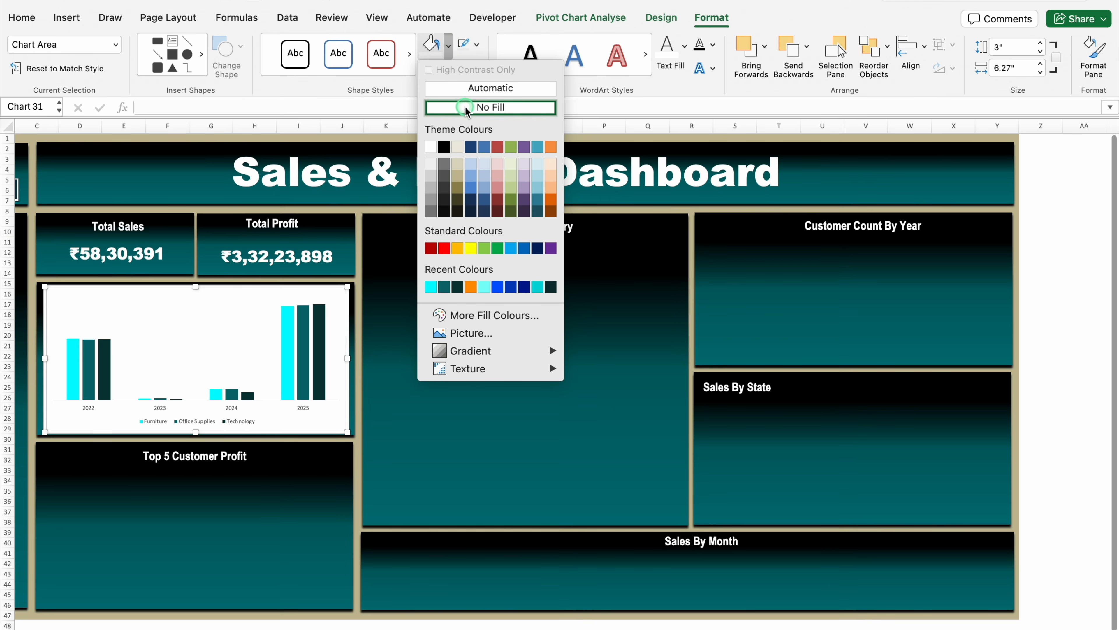
left_click(454, 107)
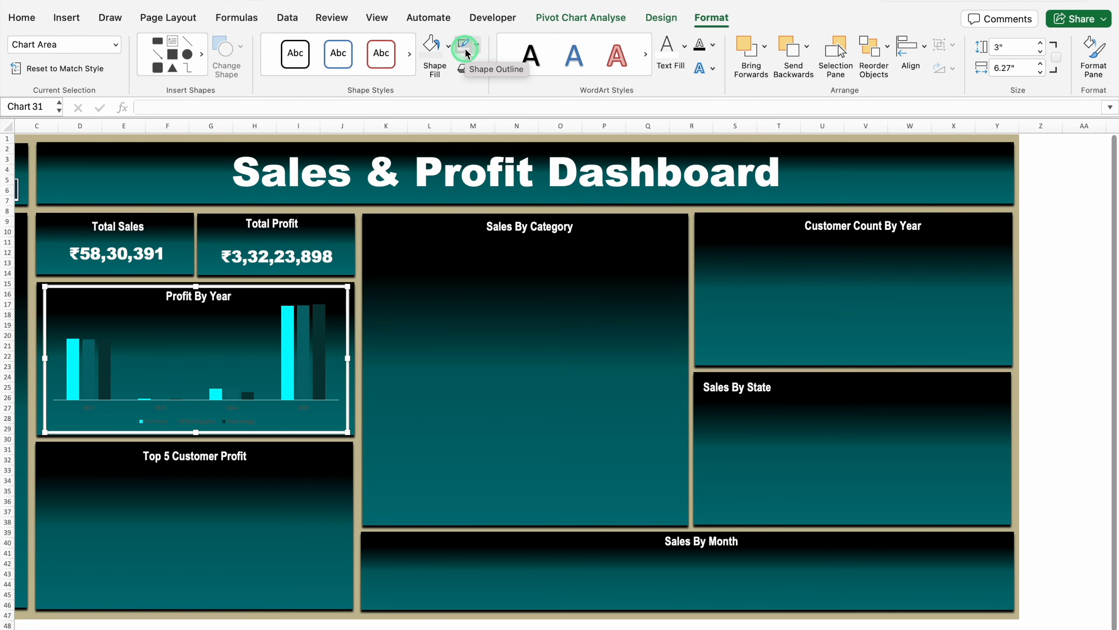
left_click(476, 44)
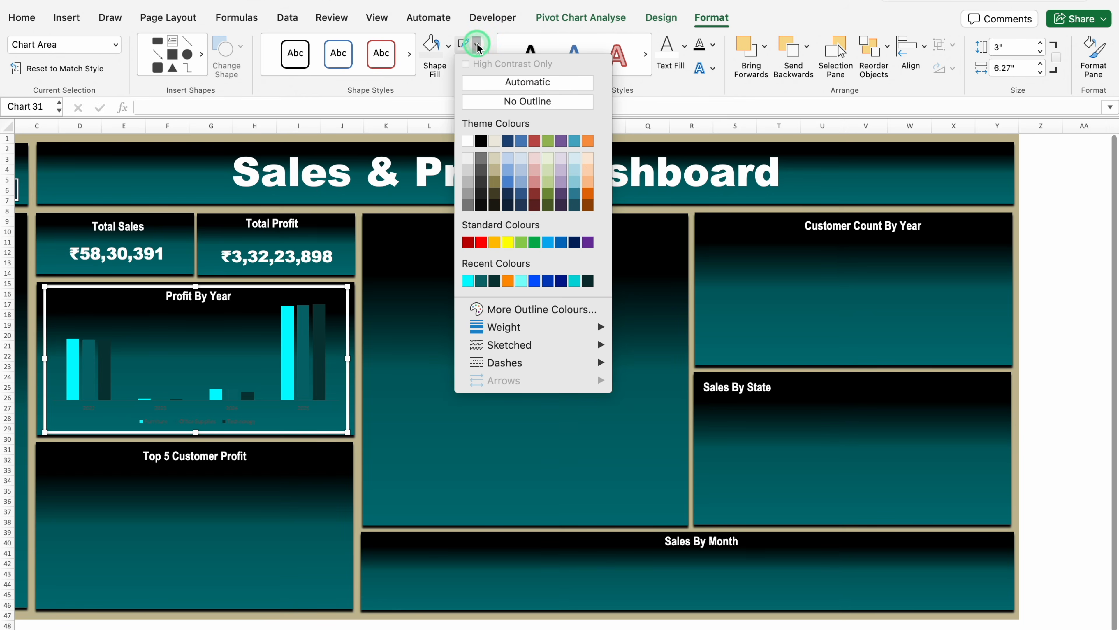
left_click(507, 102)
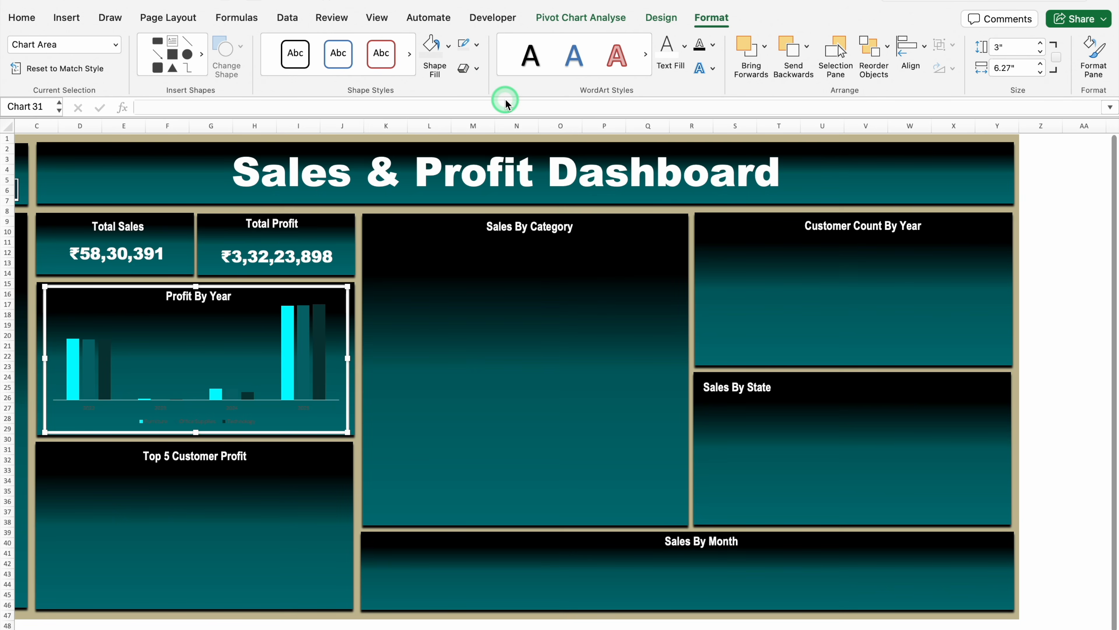
left_click(669, 57)
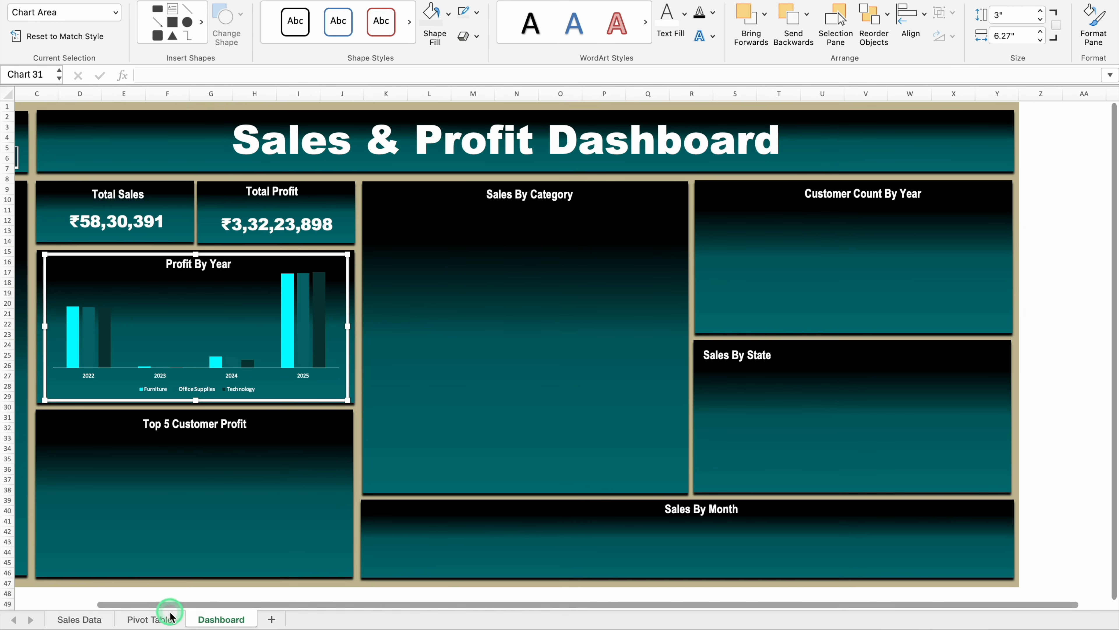
Insert a funnel chart from the Category and Sales data in M3:N14 on the Pivot Table sheet
left_click(164, 619)
scroll(482, 613, "right", 10)
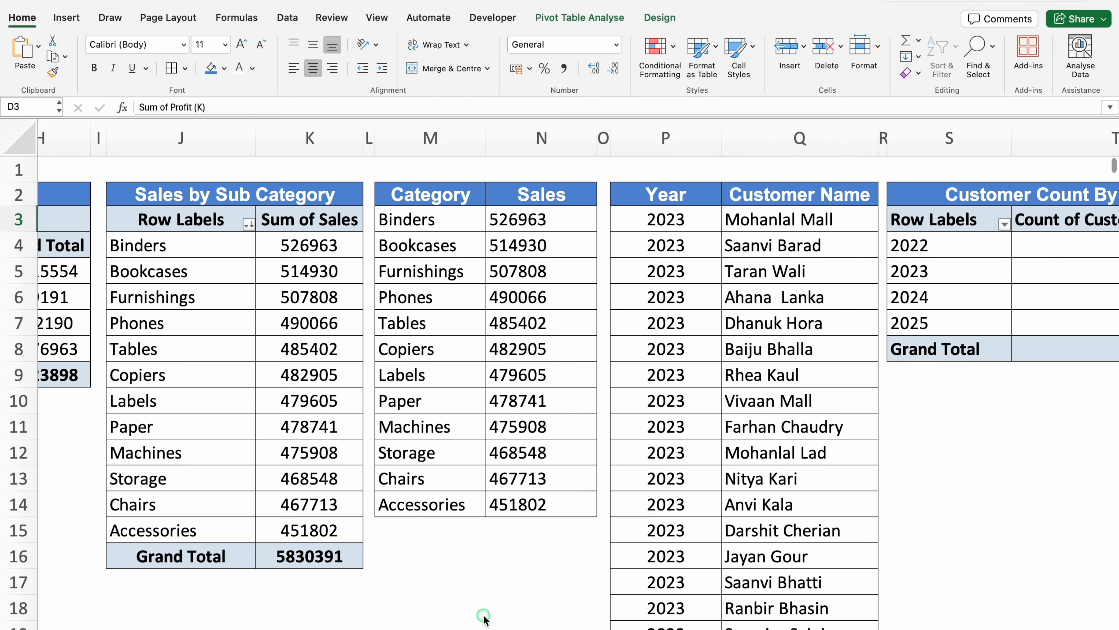
scroll(406, 612, "left", 4)
scroll(405, 610, "left", 4)
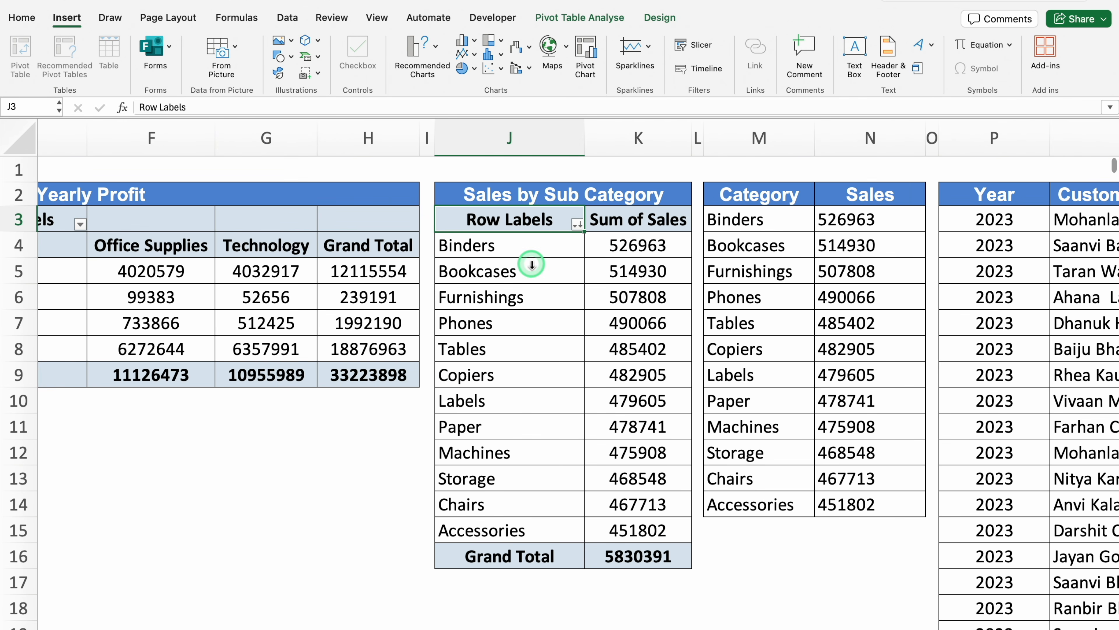
left_click(531, 187)
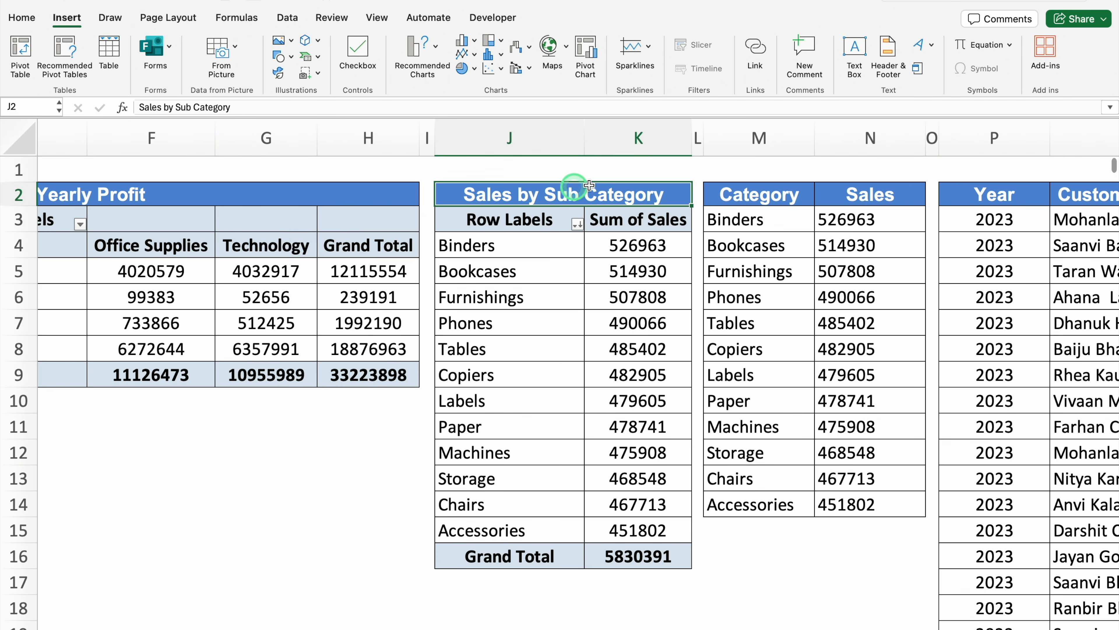
left_click(769, 192)
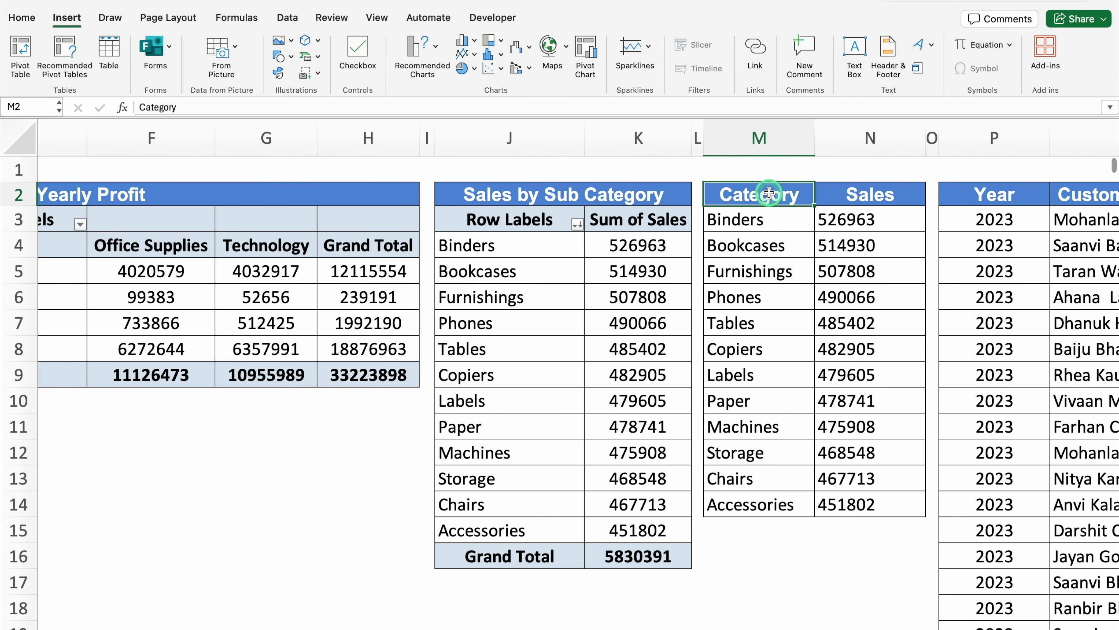
left_click(769, 218)
left_click_drag(761, 219, 868, 497)
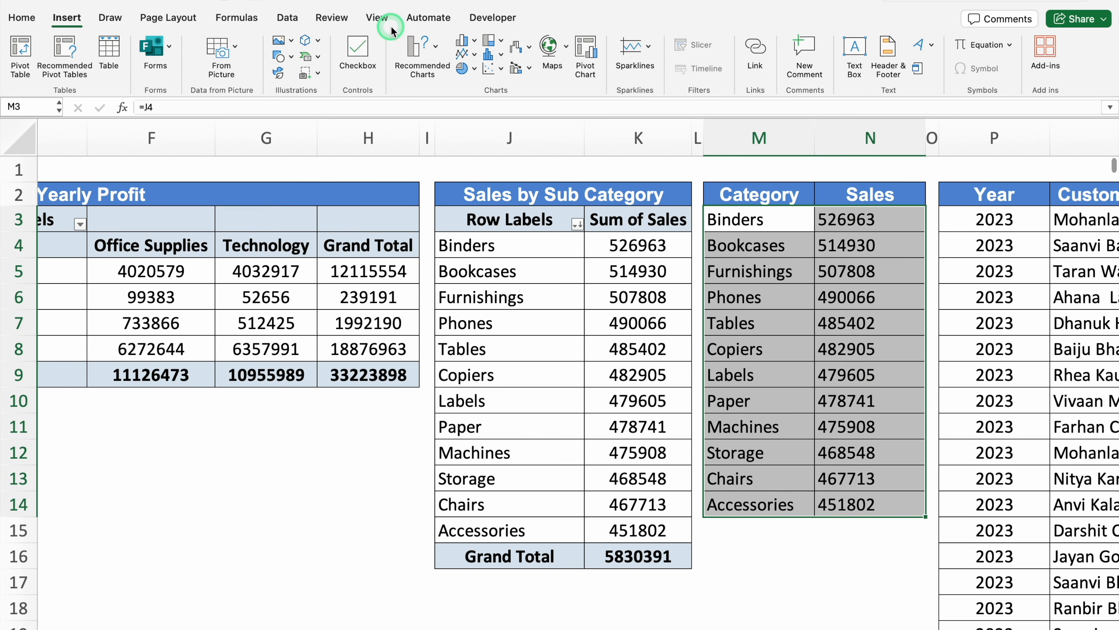
left_click(529, 47)
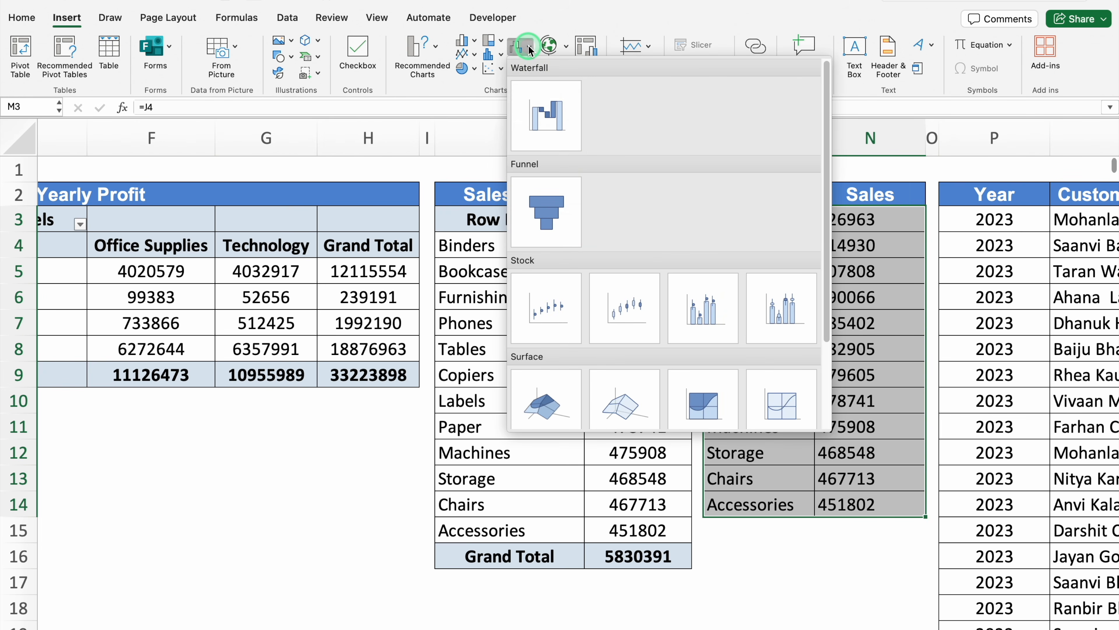
left_click(552, 209)
Insert the funnel chart and fill all of its bars with the recently used cyan
left_click(592, 273)
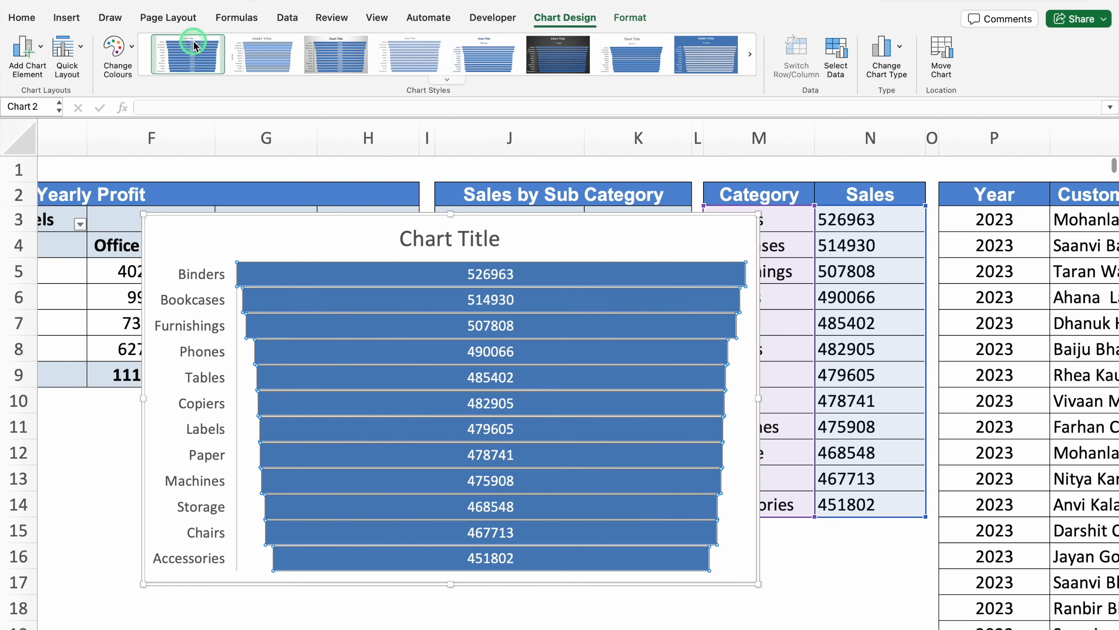
left_click(631, 19)
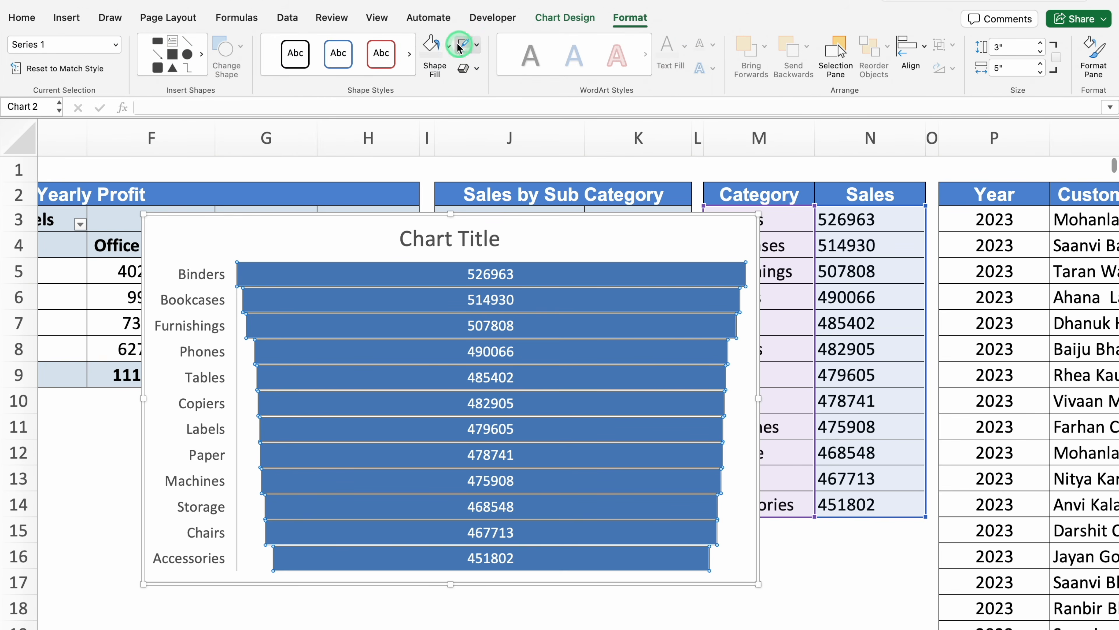
left_click(448, 46)
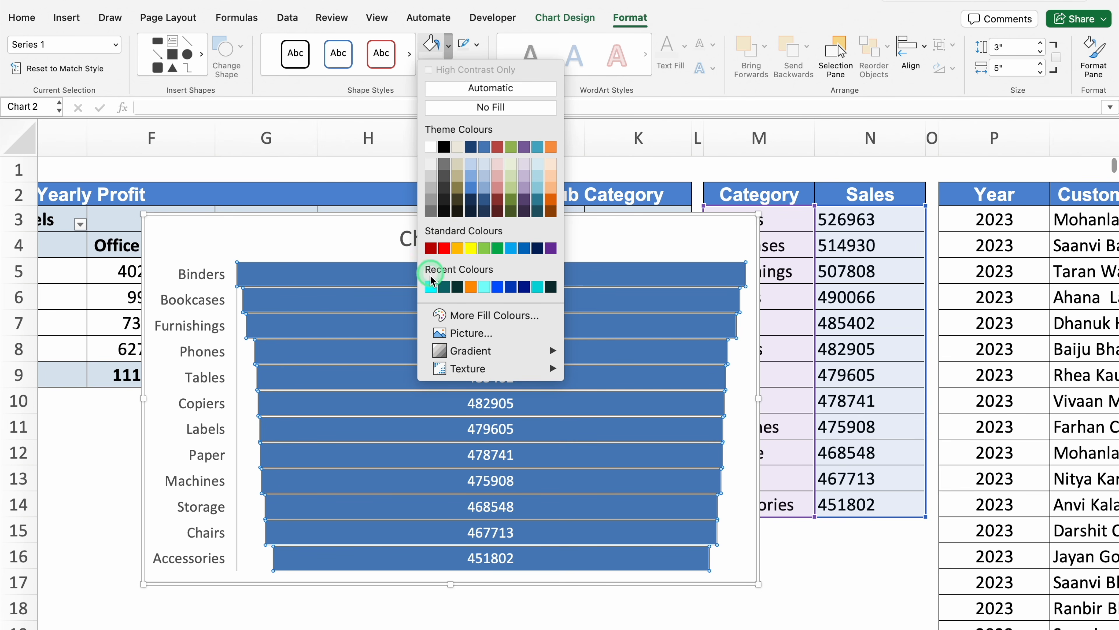
left_click(430, 287)
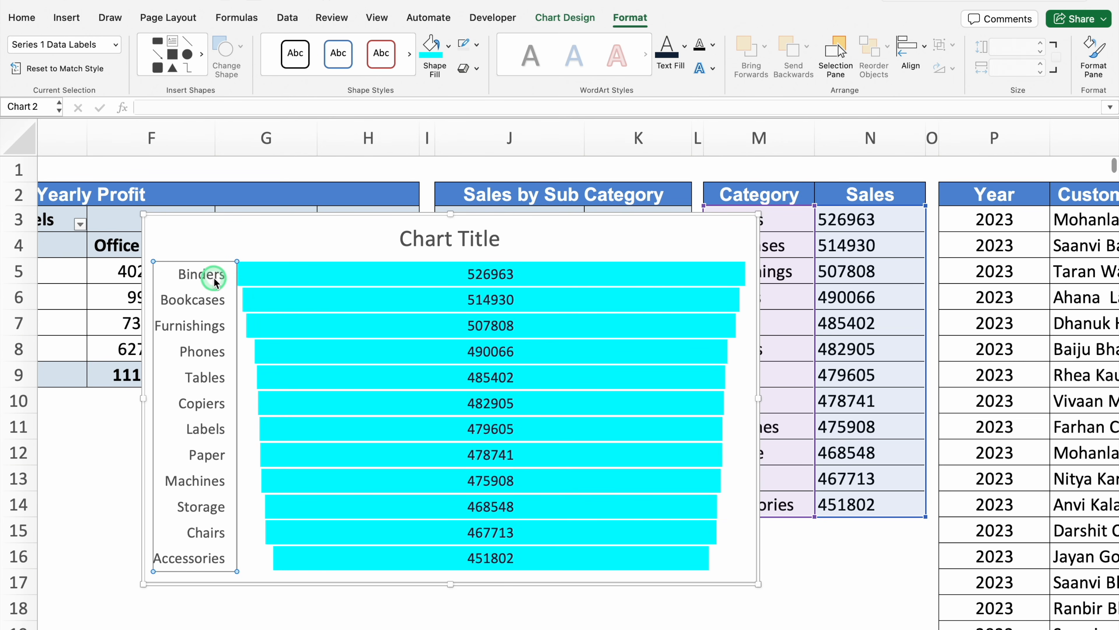
Make the category labels on the funnel chart's vertical axis white
left_click(212, 273)
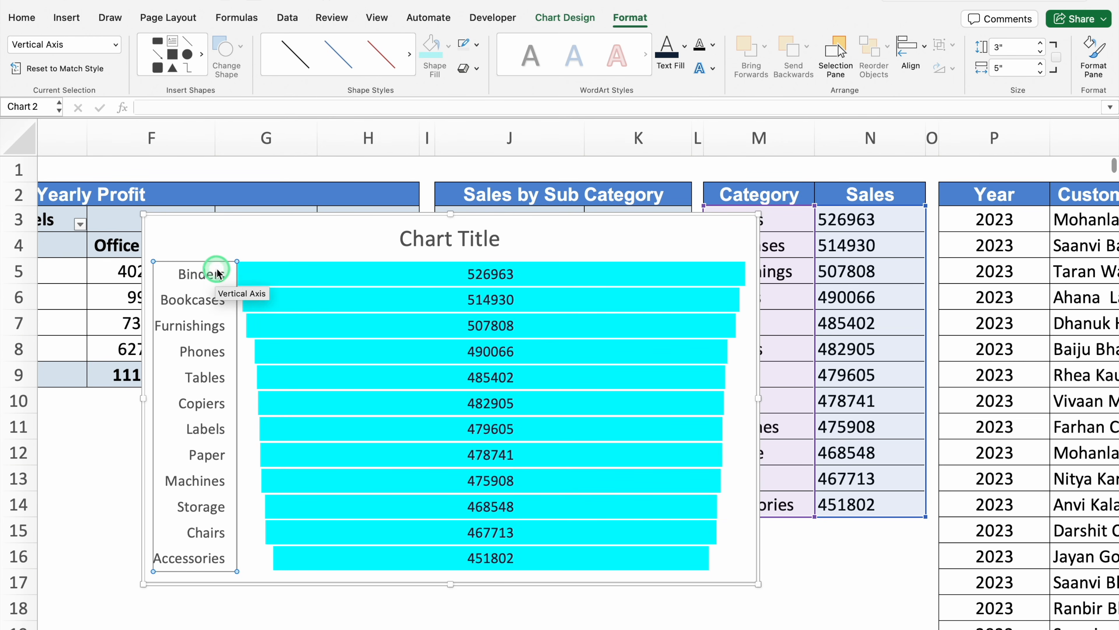
left_click(682, 50)
left_click(668, 146)
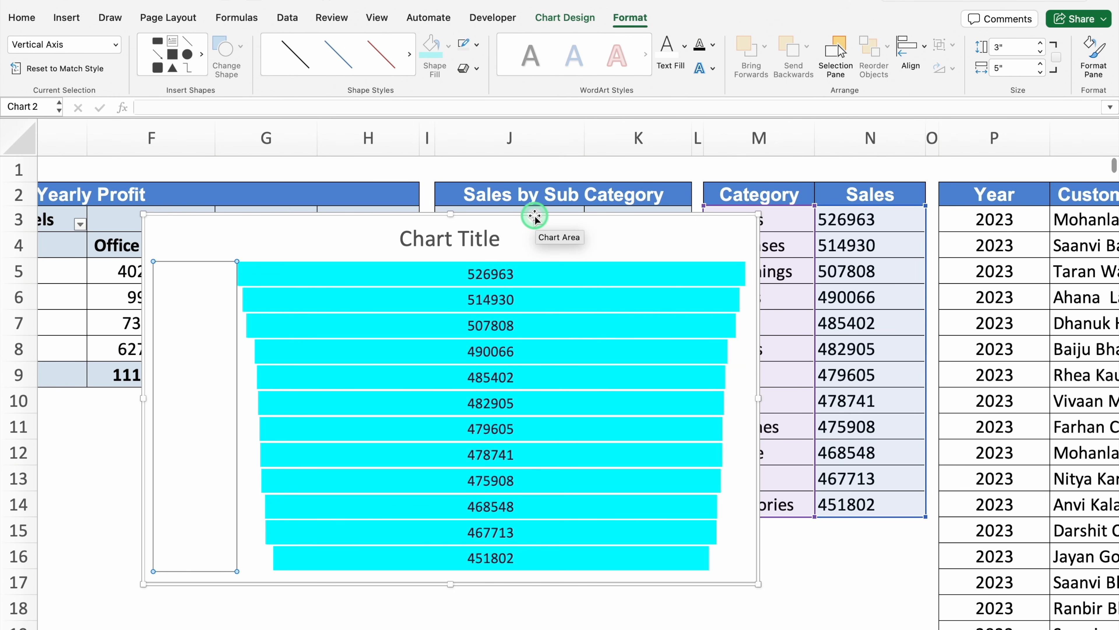
Move the funnel chart from the Pivot Table sheet to the Dashboard sheet and stretch it to fill the Sales By Category panel
left_click(535, 216)
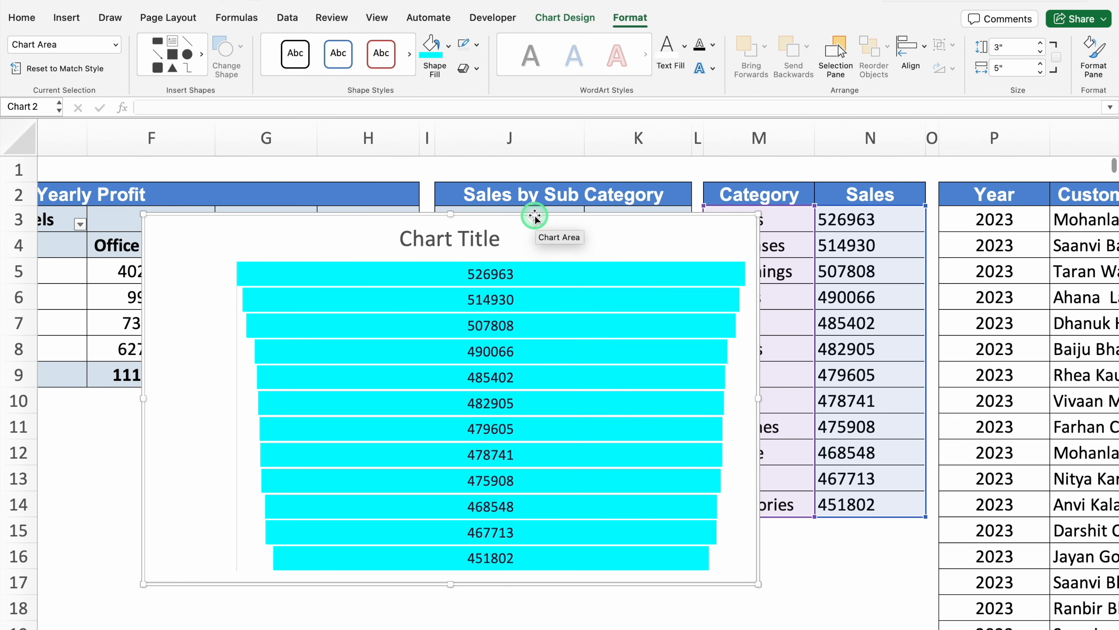
key("Delete")
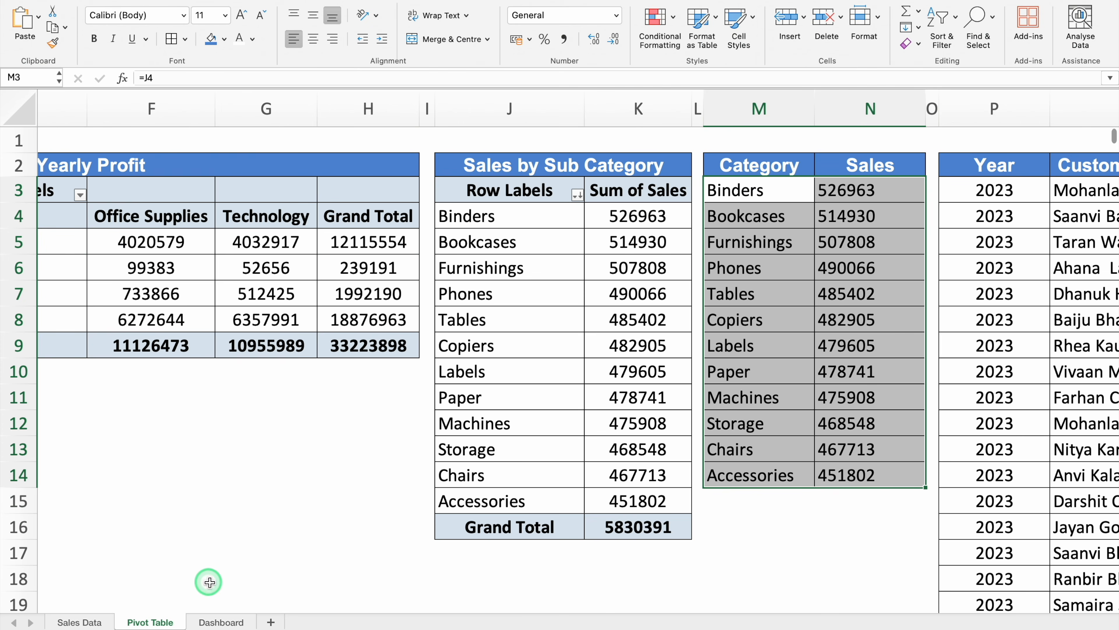
left_click(221, 622)
left_click(499, 331)
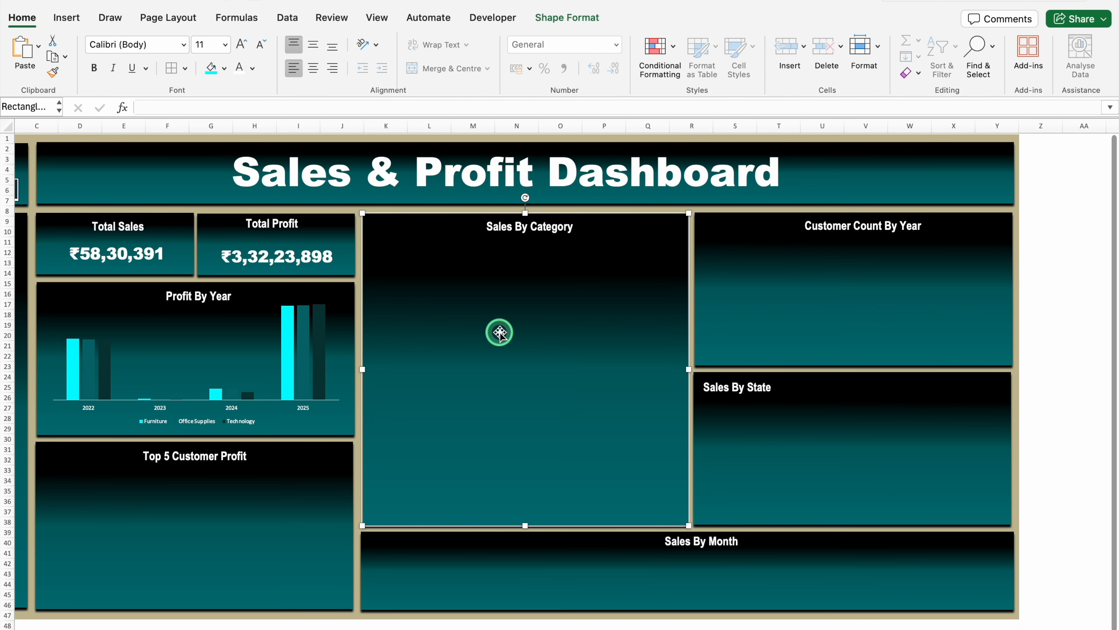
key("cmd+v")
left_click_drag(482, 359, 482, 525)
left_click_drag(604, 368, 687, 368)
Delete the funnel chart's title and lower the chart's upper edge to just below the Sales By Category heading
left_click(523, 224)
left_click(545, 224)
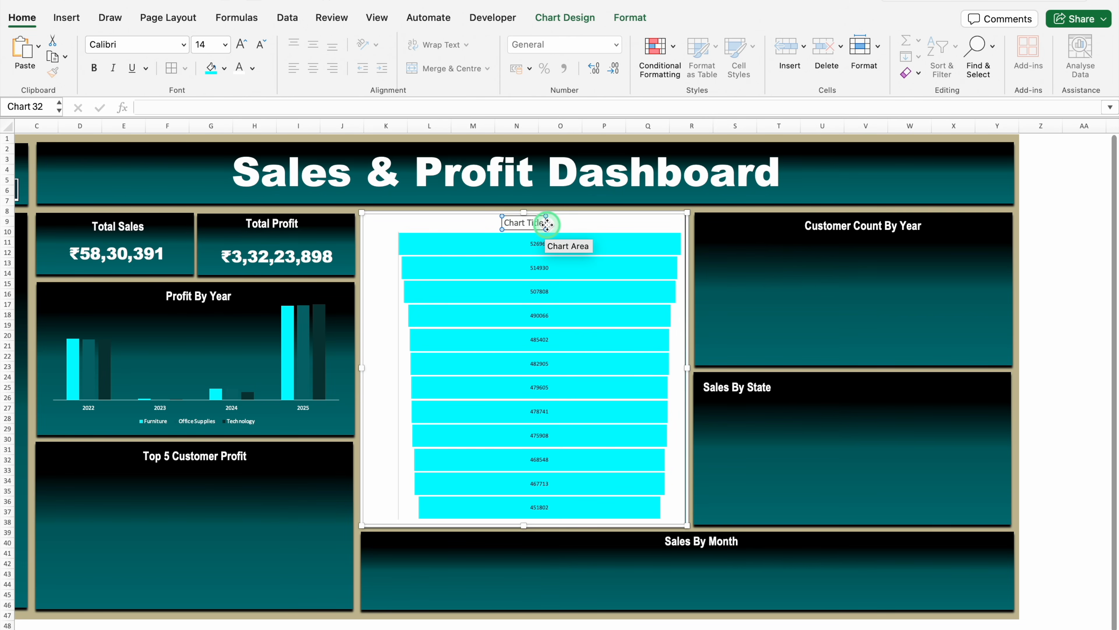
key("Delete")
left_click_drag(520, 208, 526, 237)
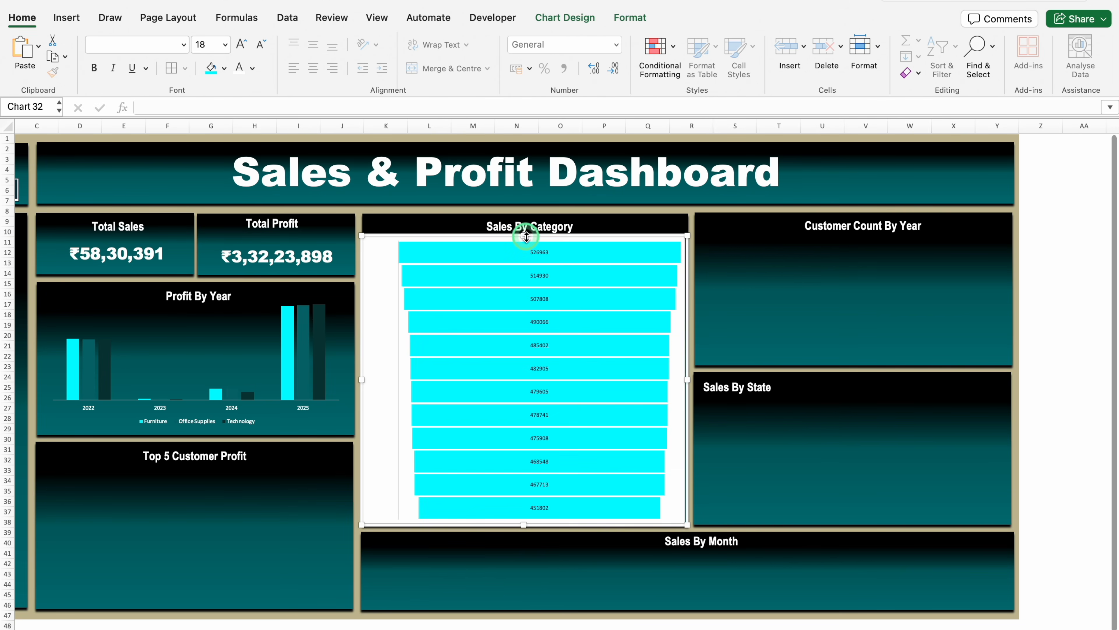
Remove the fill and outline of the funnel chart's chart area
left_click(630, 16)
left_click(441, 58)
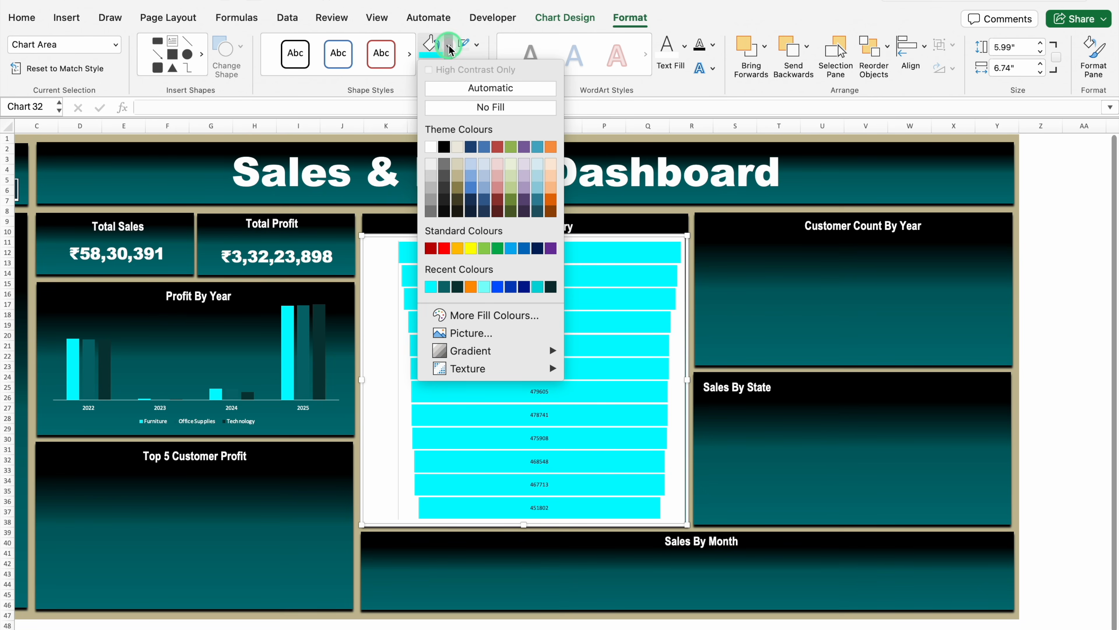
left_click(463, 108)
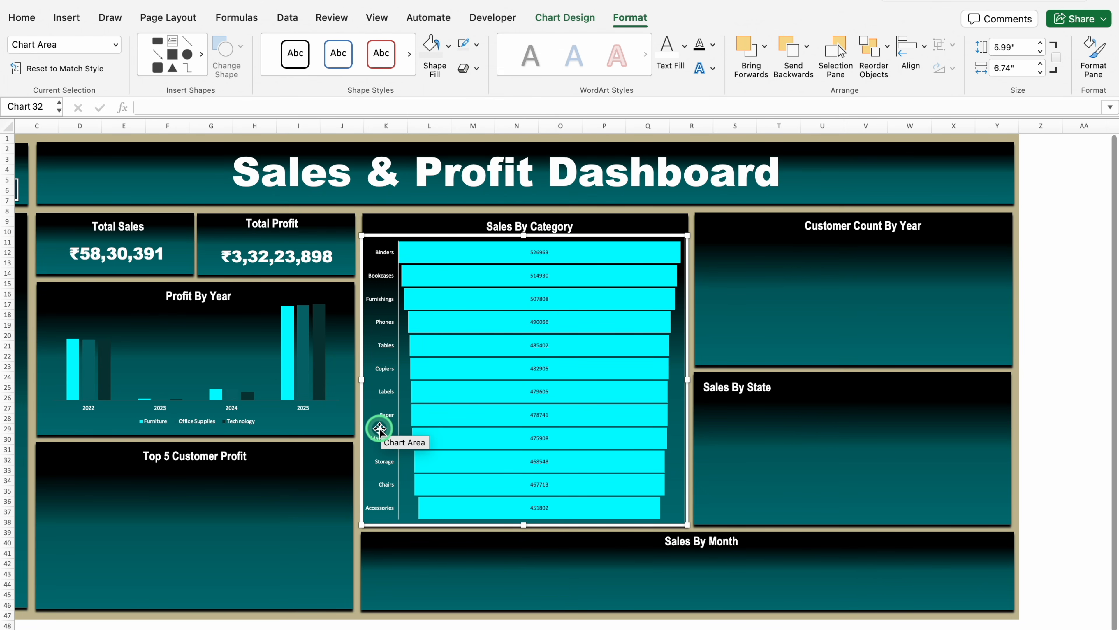
left_click(470, 43)
left_click(494, 102)
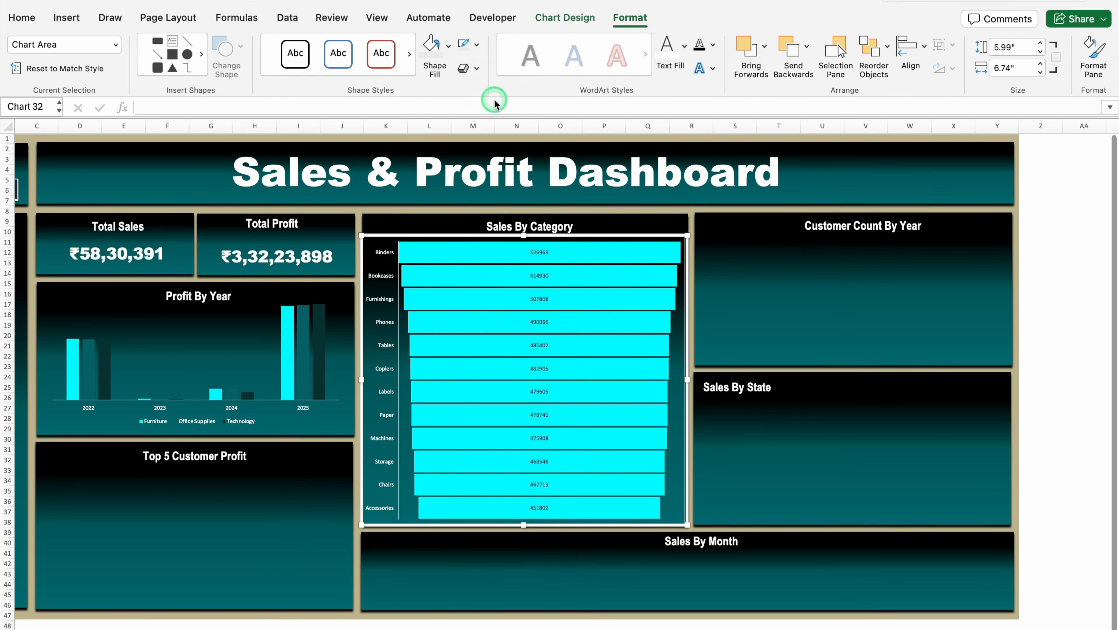
left_click(745, 282)
Center the Customer Count By Year values in S4:T7 on the Pivot Table sheet
left_click(150, 621)
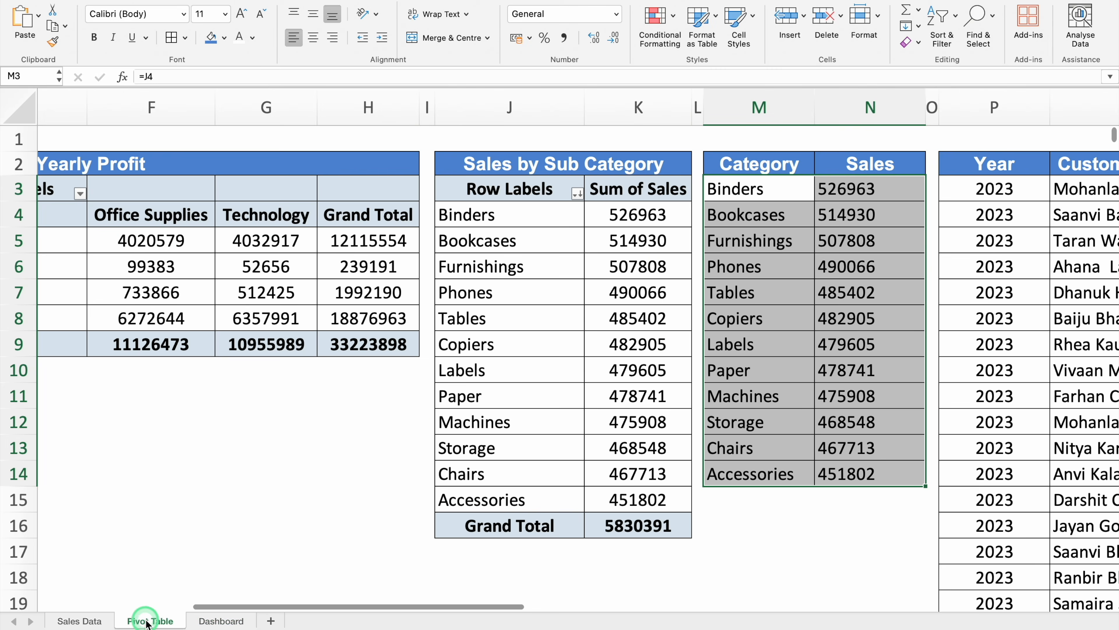
scroll(397, 627, "right", 10)
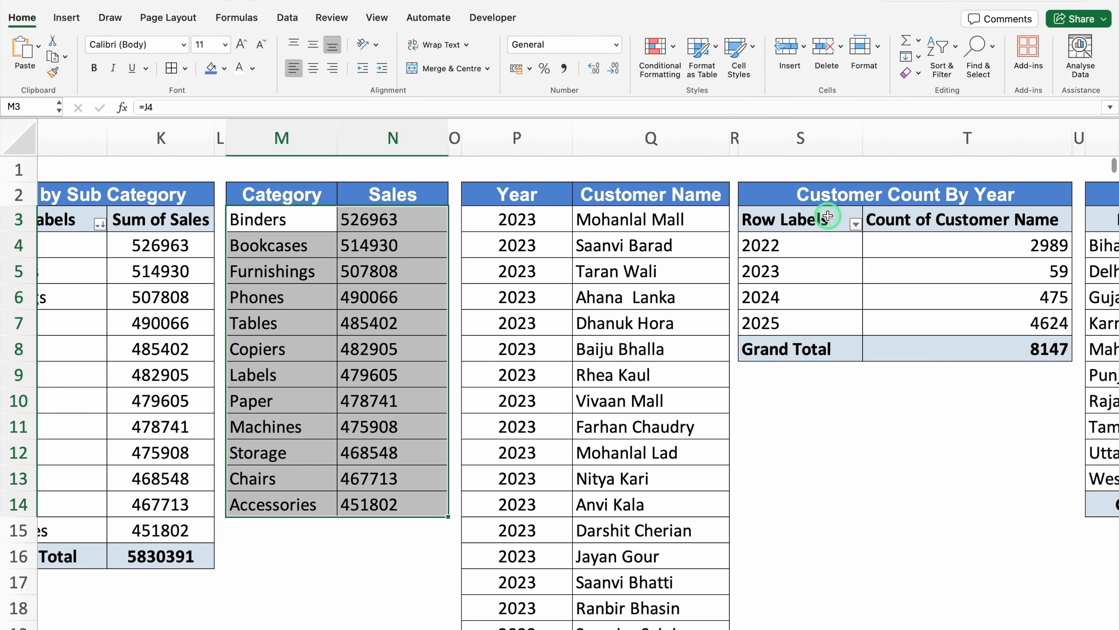
left_click_drag(819, 245, 990, 326)
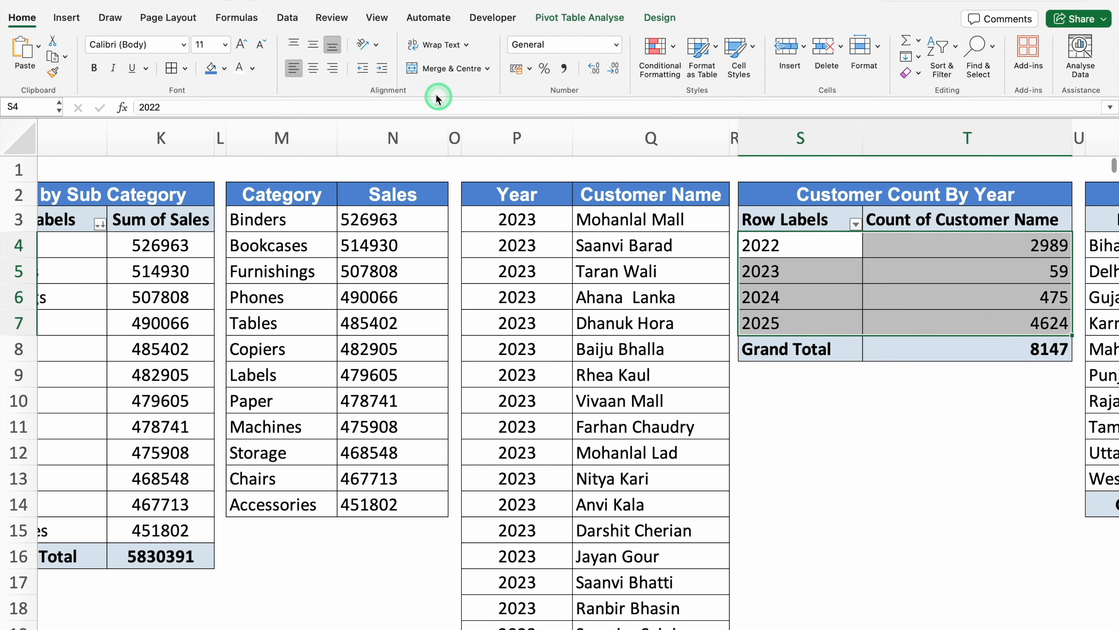
left_click(314, 69)
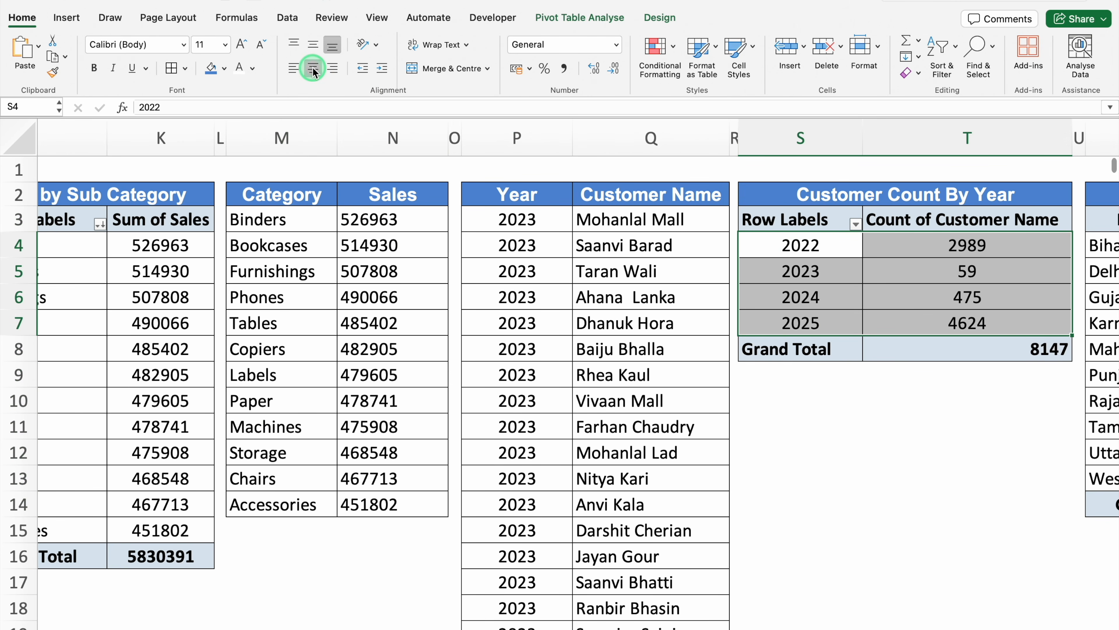
Insert a doughnut chart from the Customer Count By Year data in S4:T7 and delete its title
left_click(66, 18)
left_click(470, 70)
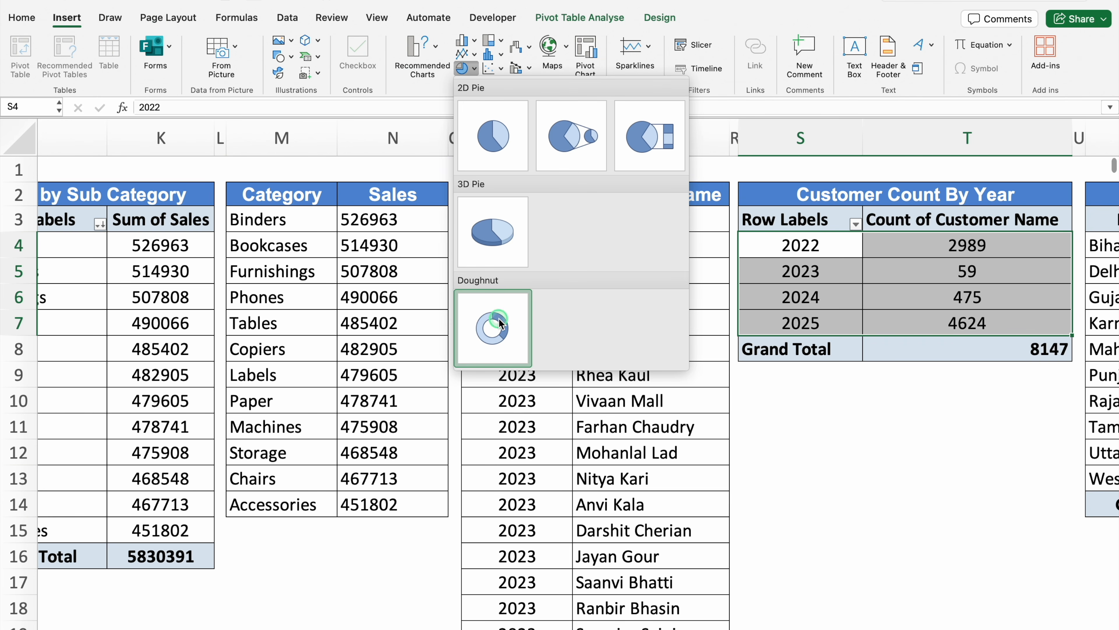
left_click(499, 318)
left_click(502, 249)
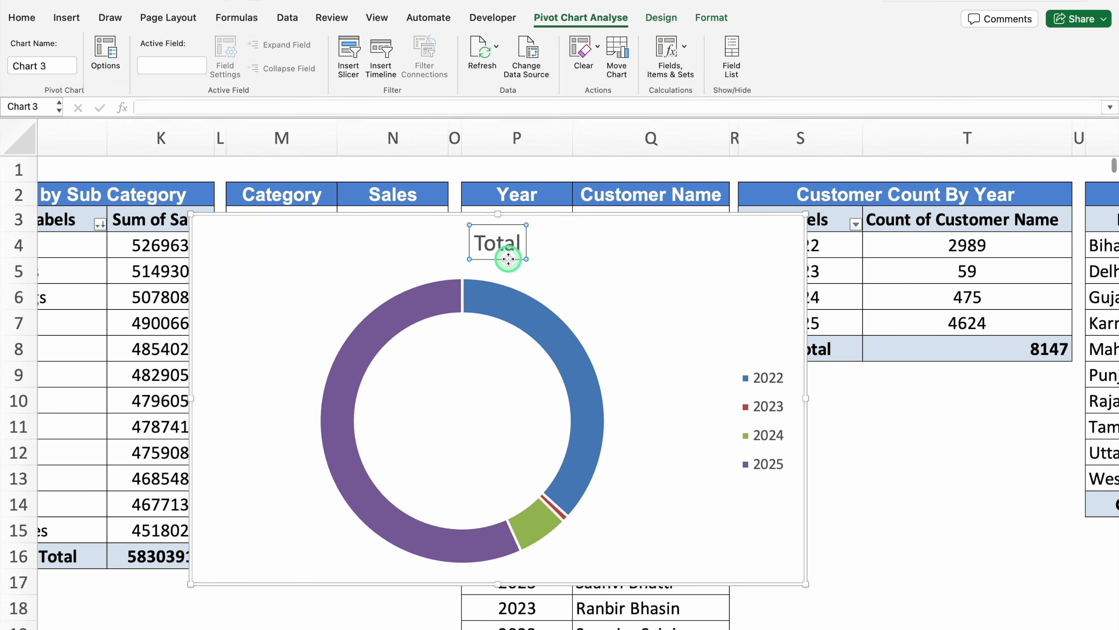
key("Delete")
Set the doughnut chart's legend position to Left
left_click(772, 375)
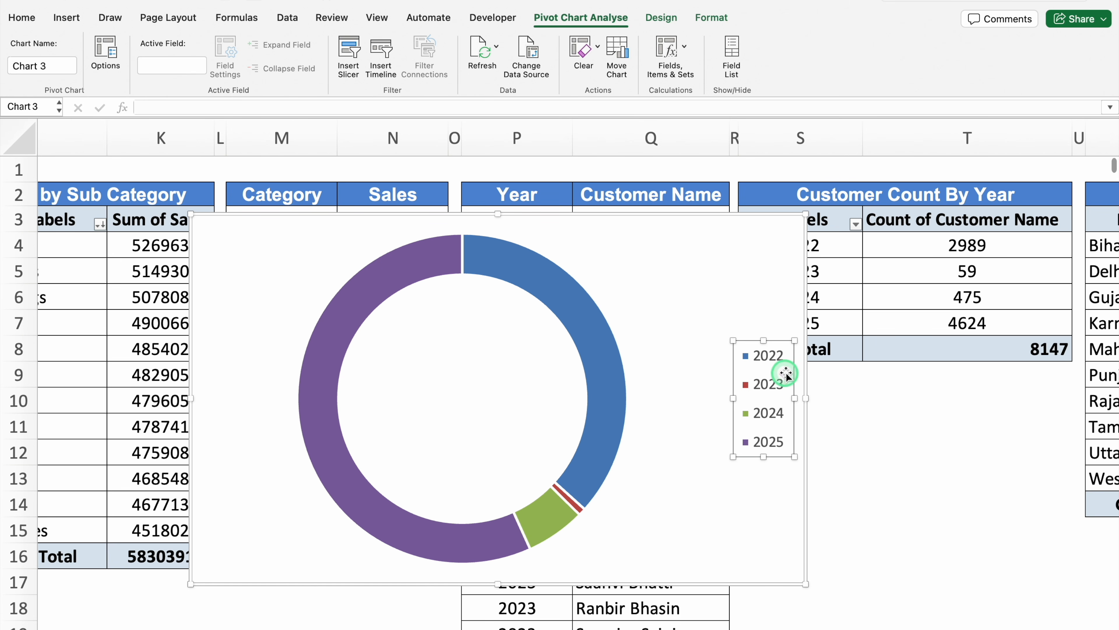
right_click(793, 366)
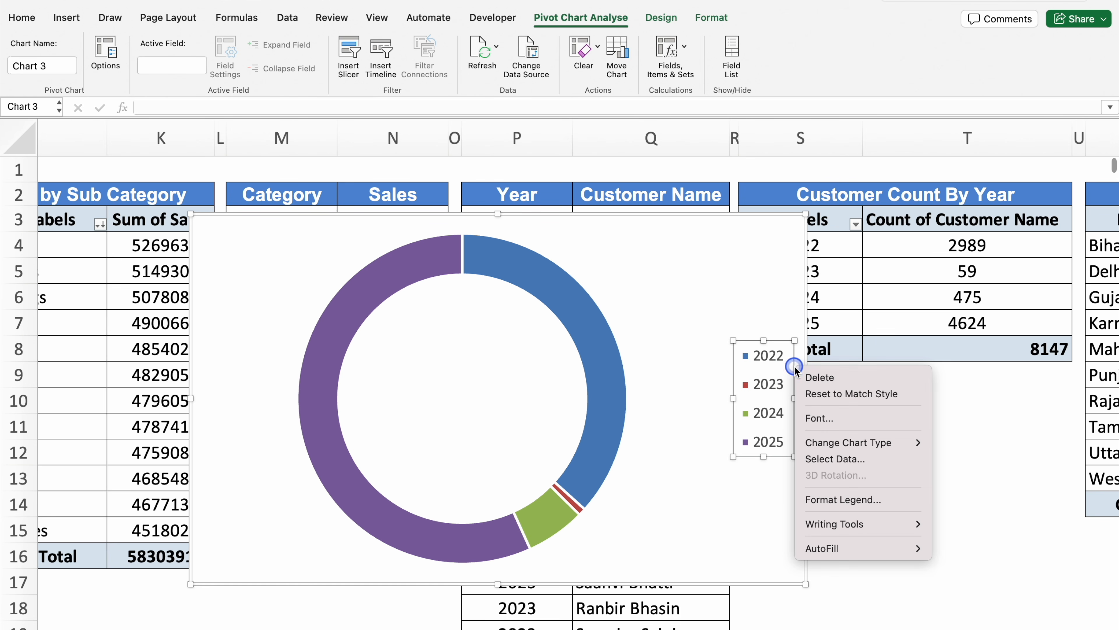
left_click(833, 498)
left_click(915, 292)
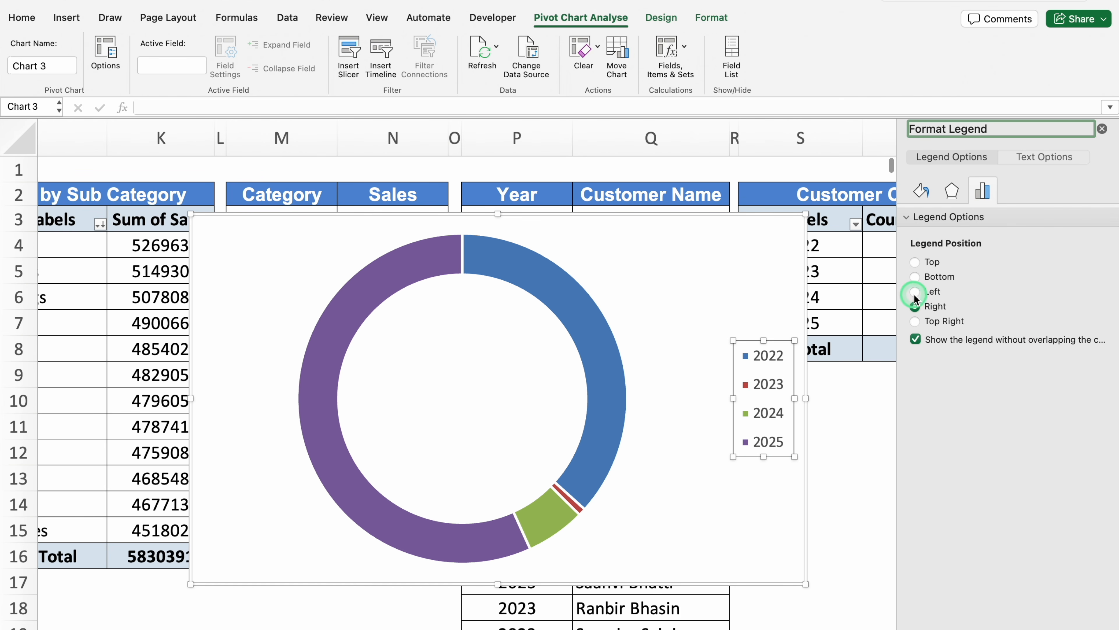
left_click(1103, 130)
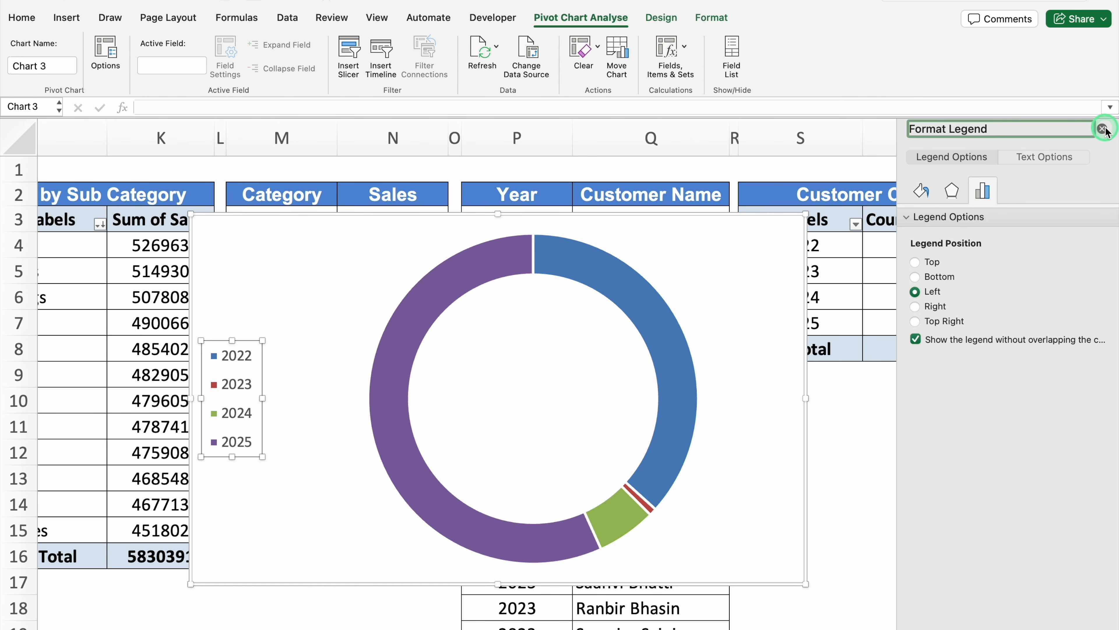
Recolor the doughnut slices: 2022 very dark teal, 2025 dark teal, 2024 red, and 2023 light blue
left_click(656, 318)
left_click(656, 317)
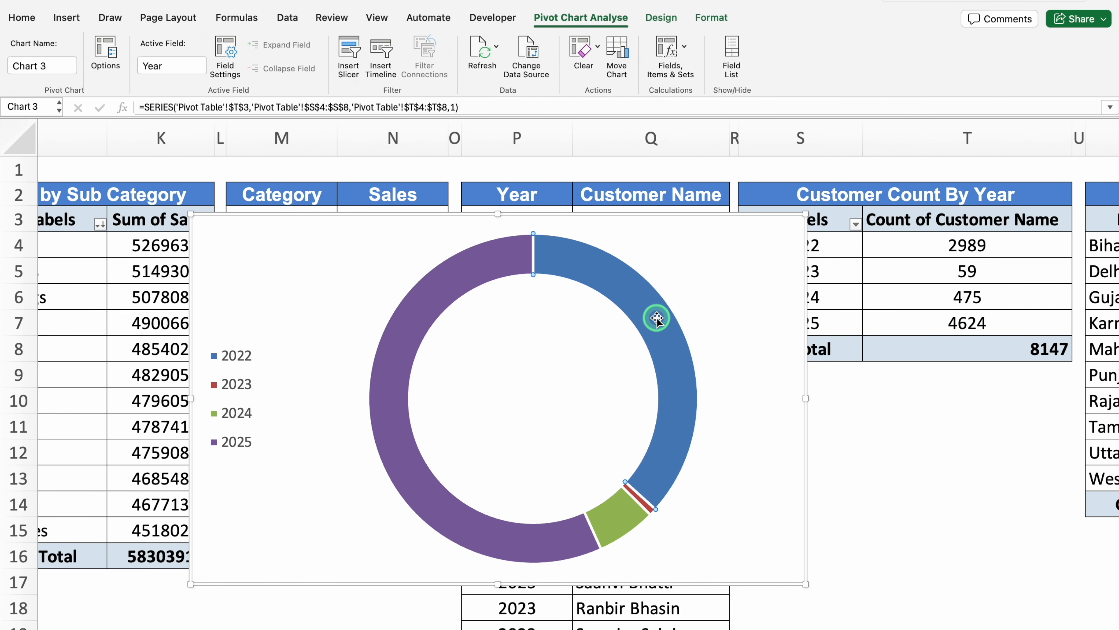
left_click(712, 17)
left_click(448, 44)
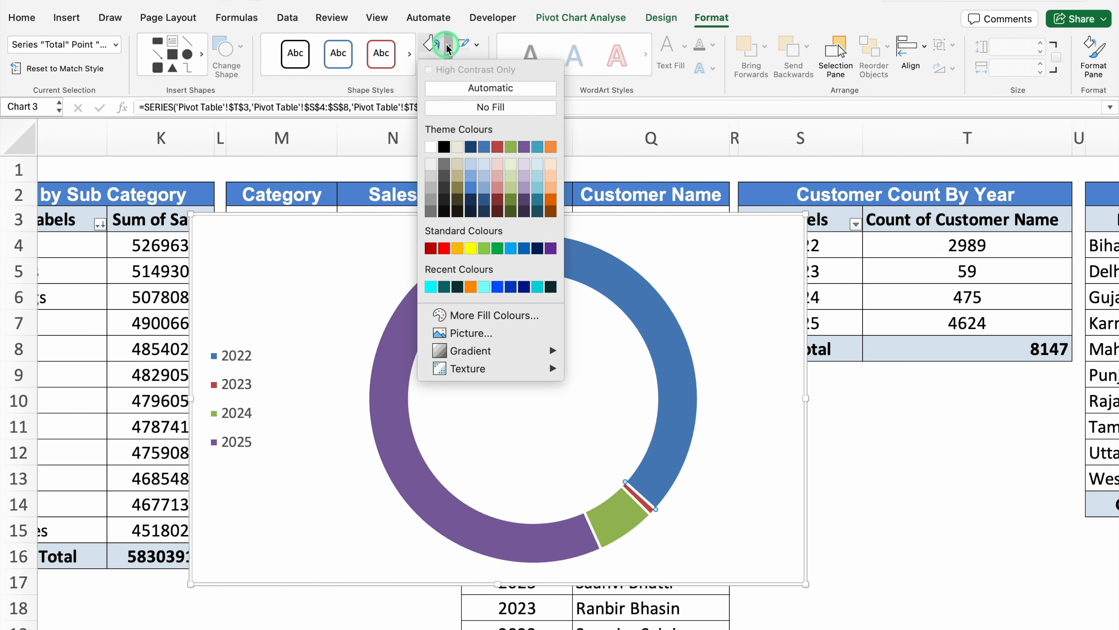
left_click(458, 287)
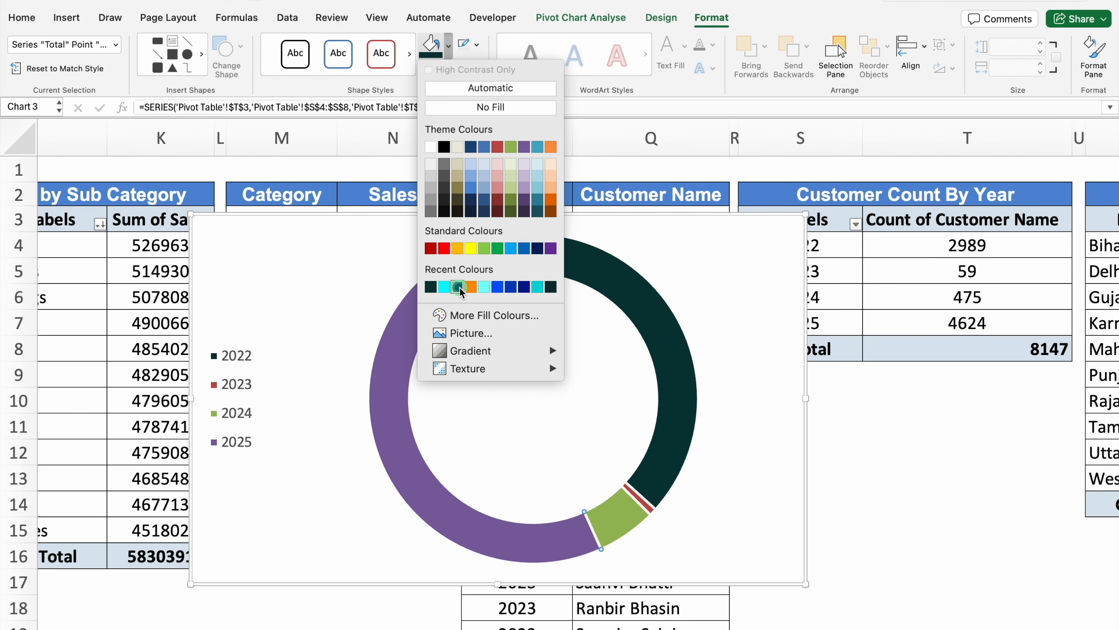
left_click(458, 287)
left_click(615, 517)
left_click(448, 46)
left_click(444, 248)
left_click(636, 498)
left_click(449, 45)
left_click(511, 249)
Set the doughnut series' hole size to 40%
left_click(695, 387)
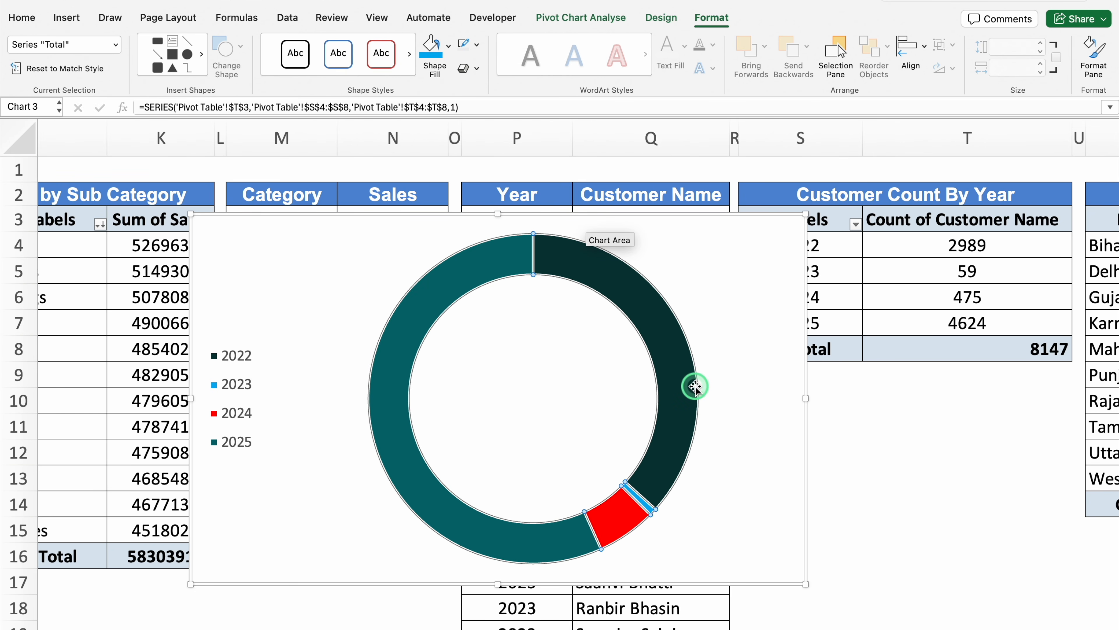
right_click(695, 387)
left_click(741, 576)
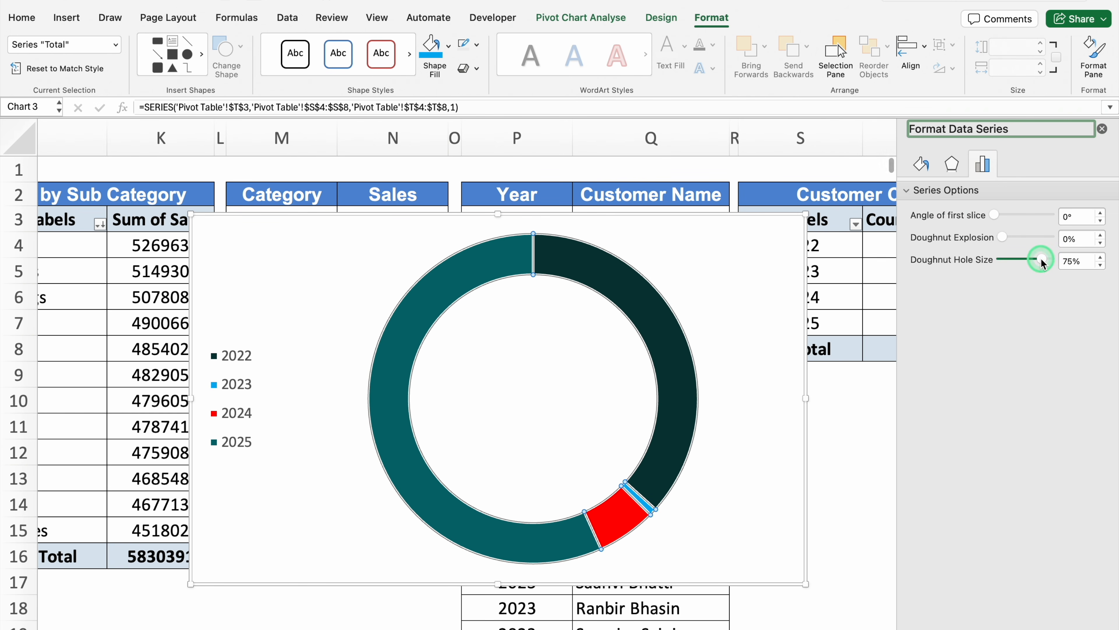
left_click_drag(1035, 263, 1031, 261)
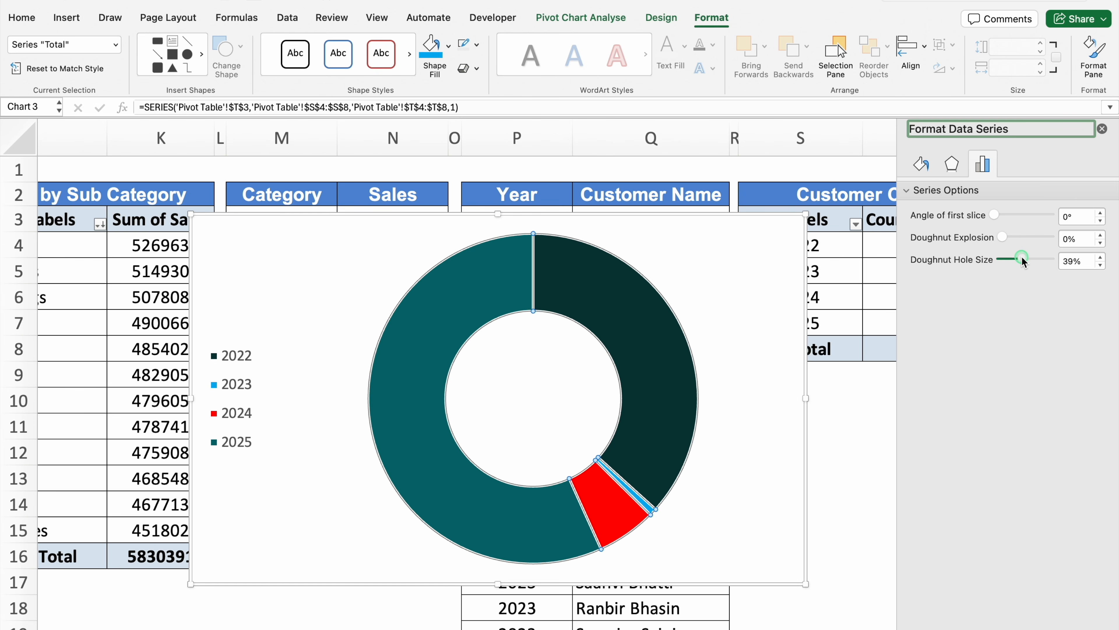
left_click_drag(1023, 260, 1024, 260)
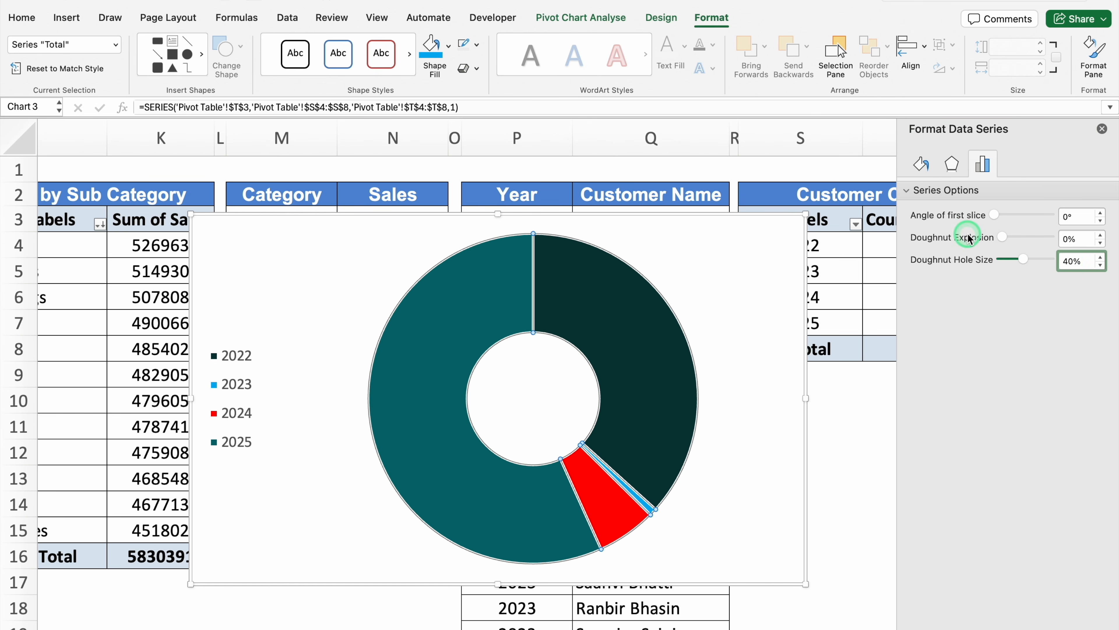
Set the doughnut series' explosion to 4%
left_click(1099, 237)
left_click(1100, 236)
left_click(1099, 236)
left_click(1100, 236)
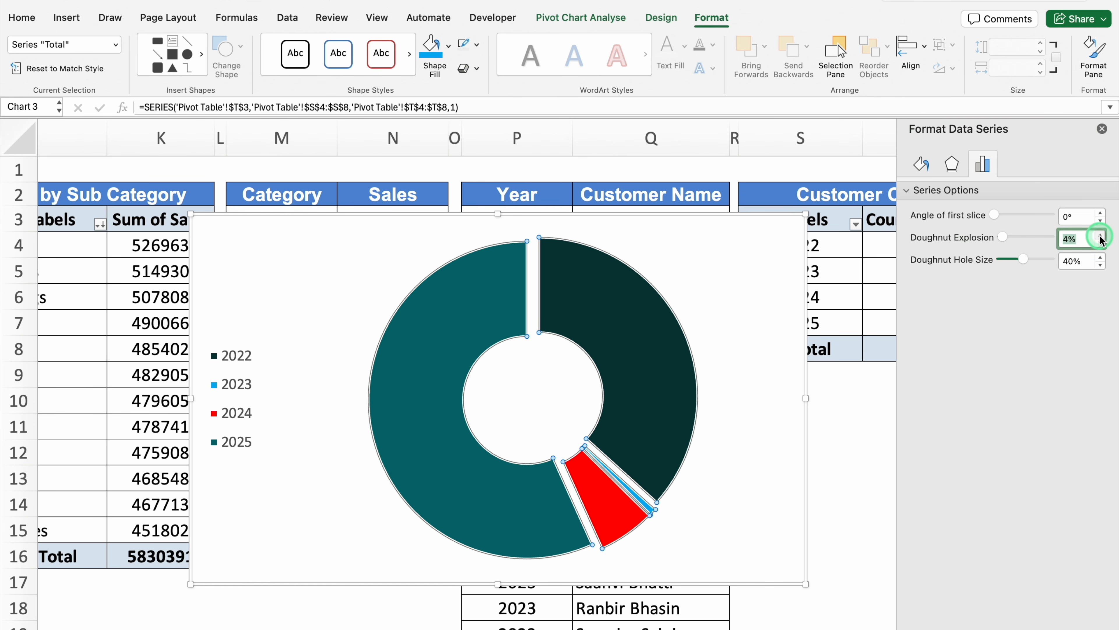
left_click(737, 300)
Add data labels to the doughnut slices and select the labels
left_click(617, 310)
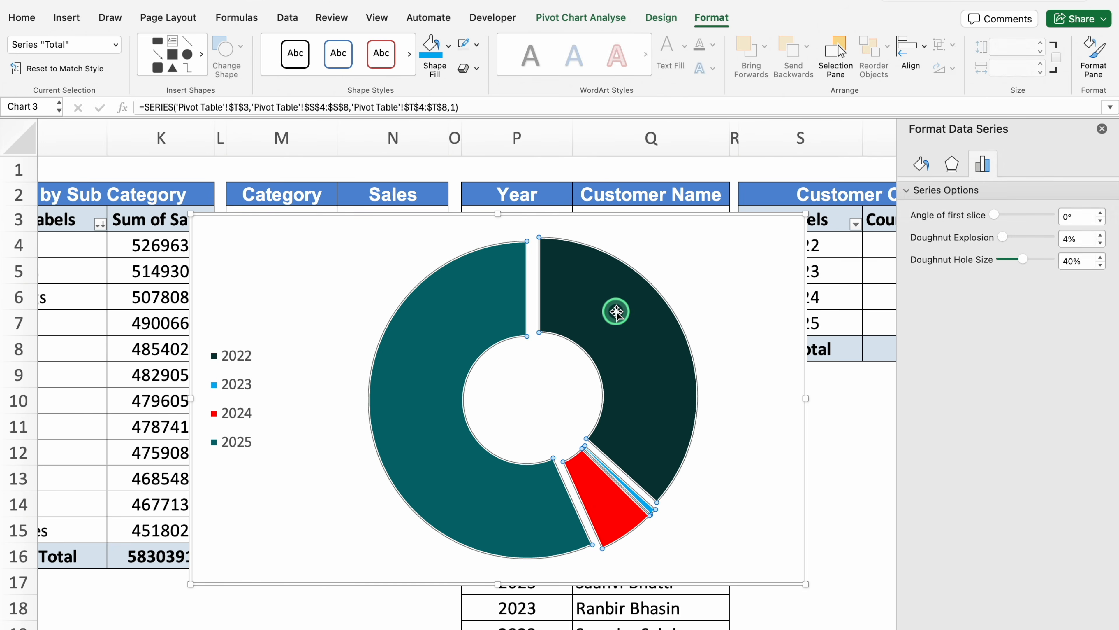
right_click(617, 312)
left_click(720, 469)
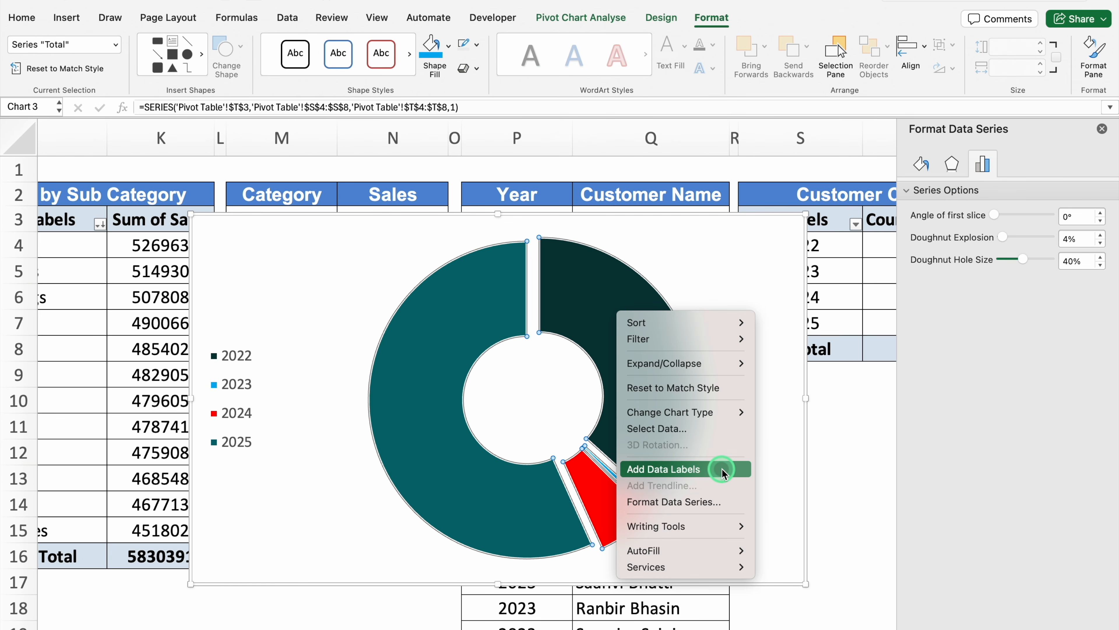
left_click(623, 361)
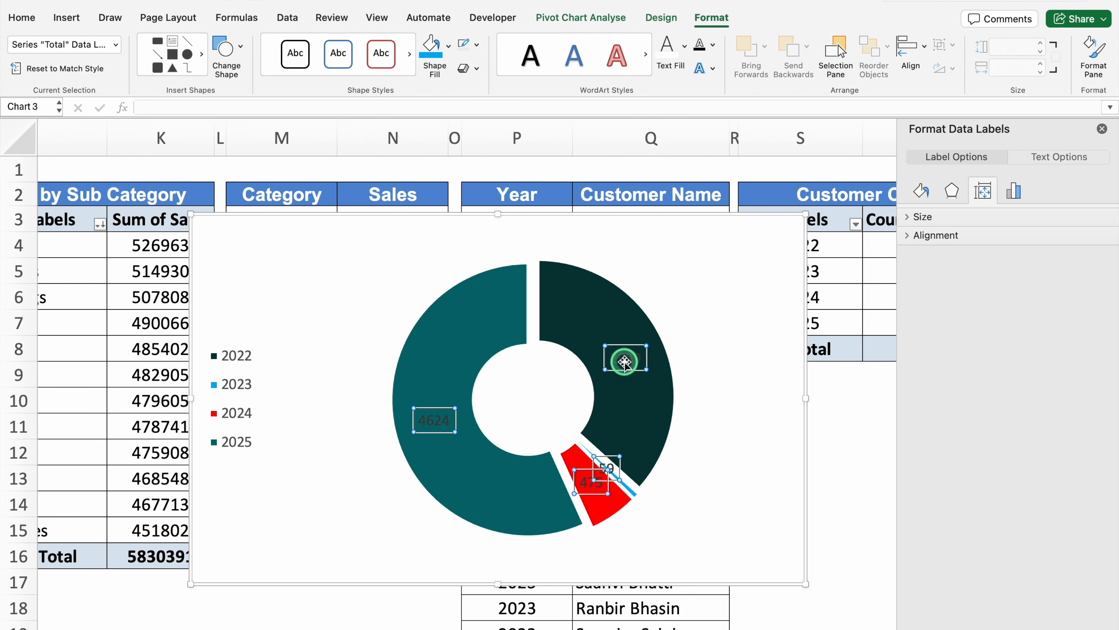
Set the doughnut chart's data label text and legend text to white
left_click(668, 49)
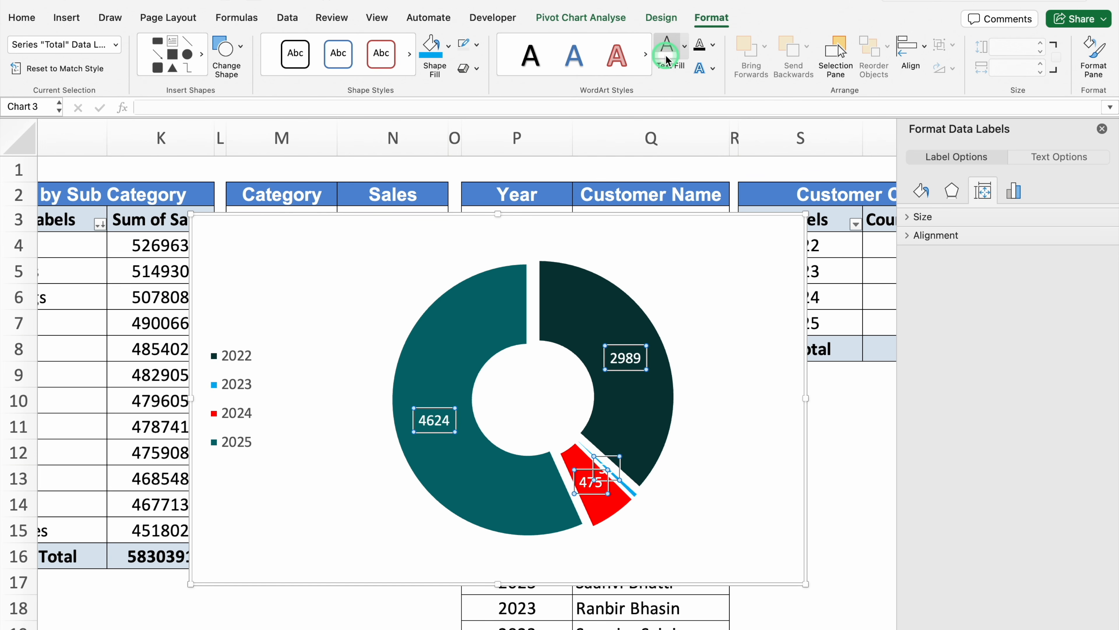
left_click(253, 360)
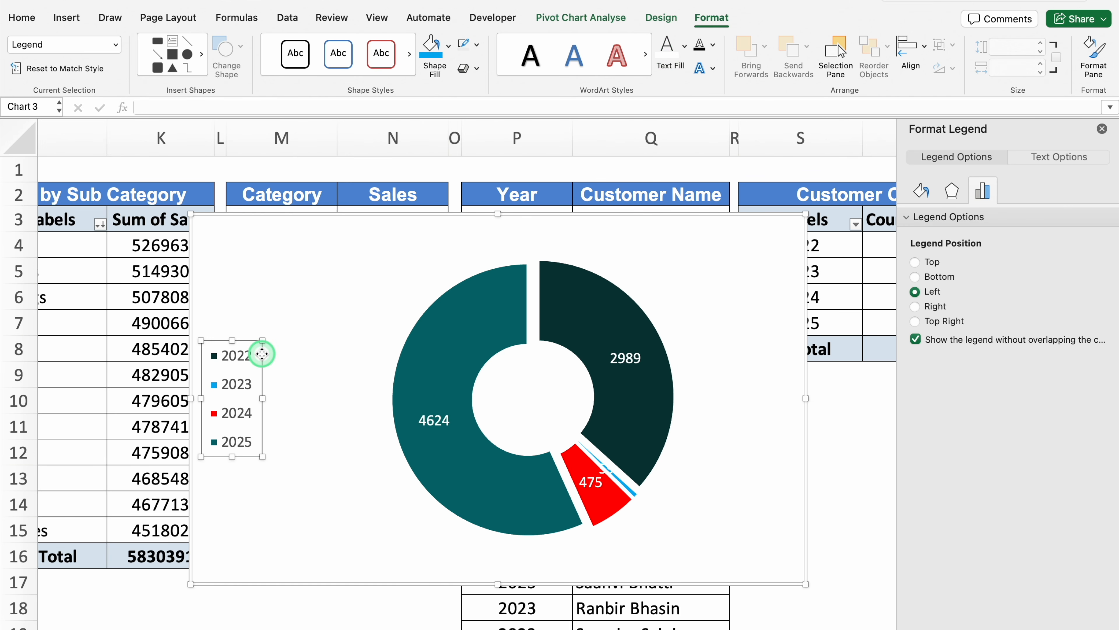
left_click(669, 59)
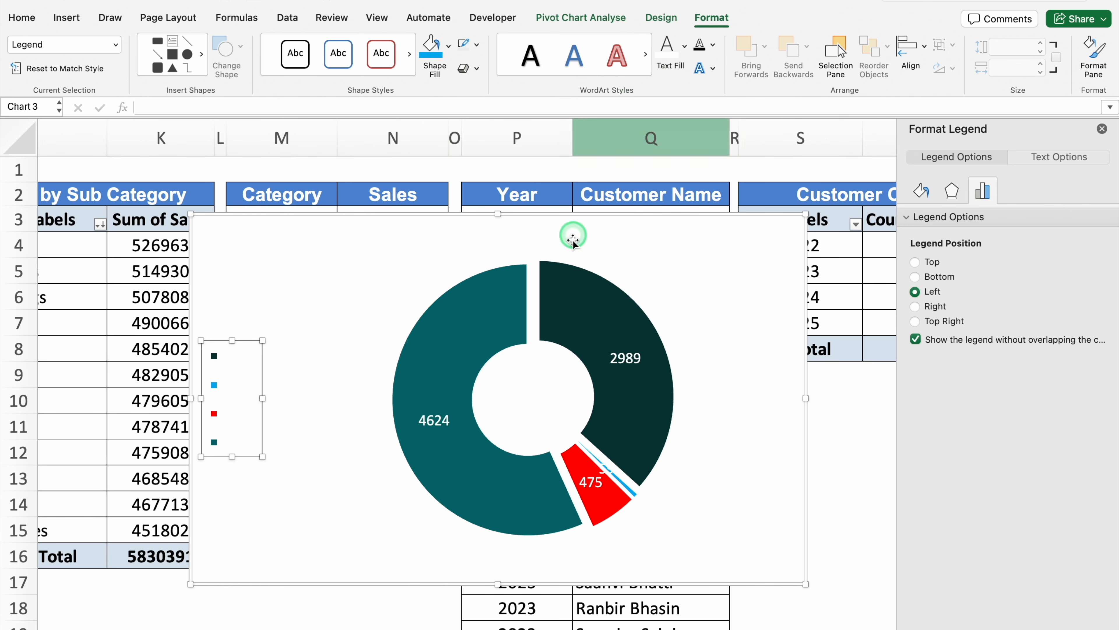
Move the doughnut chart to the Dashboard sheet's Customer Count By Year panel and widen it to about 6.31 inches
left_click(635, 216)
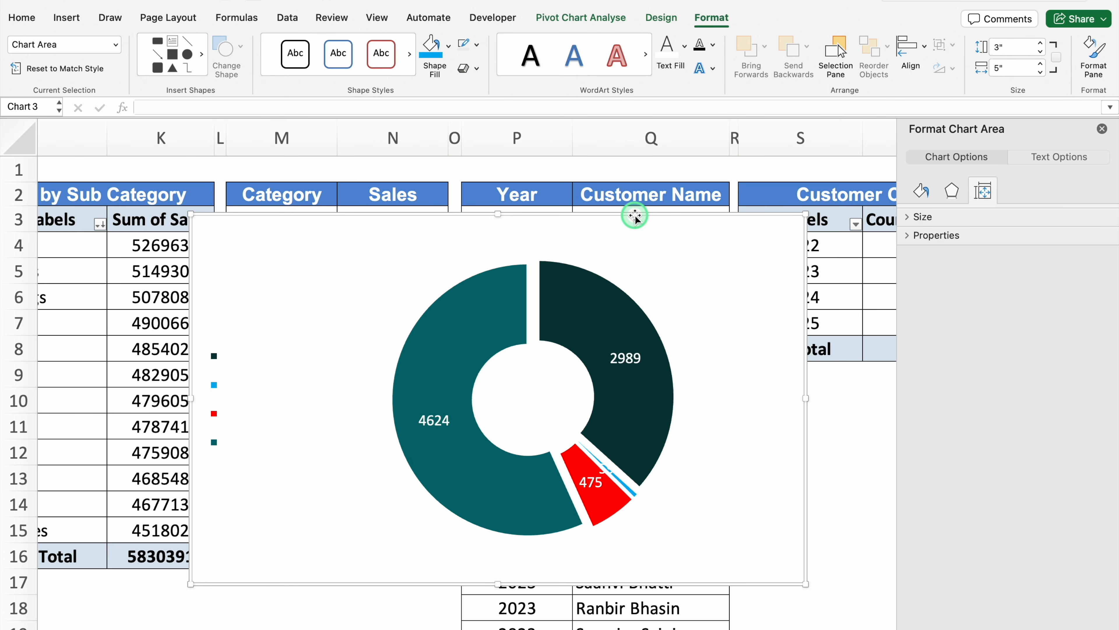
key("ctrl+x")
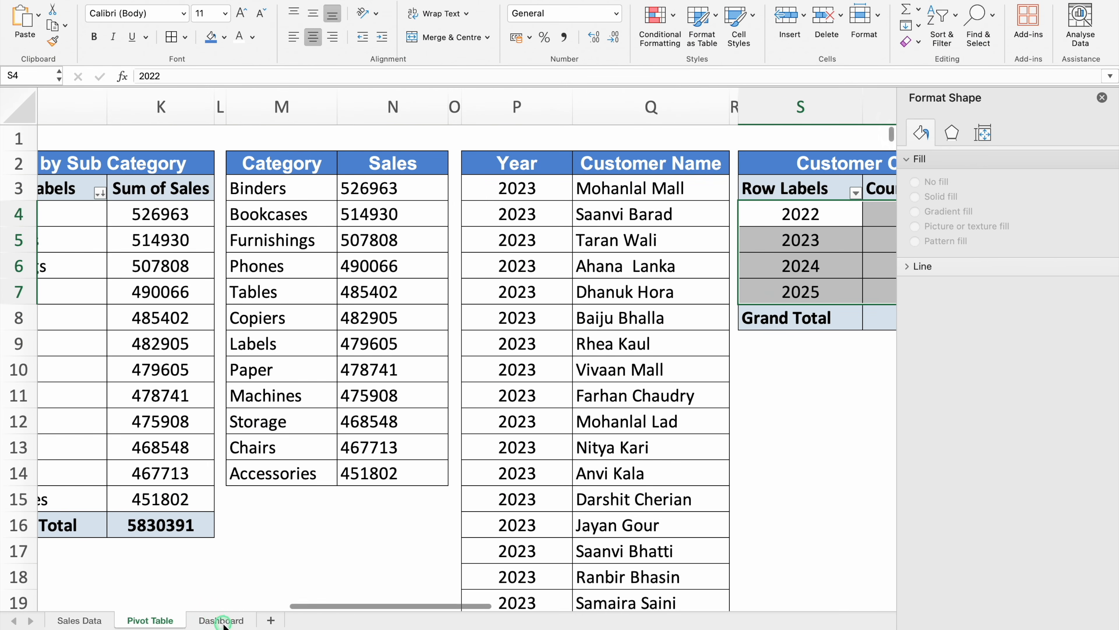
left_click(221, 620)
left_click(1102, 97)
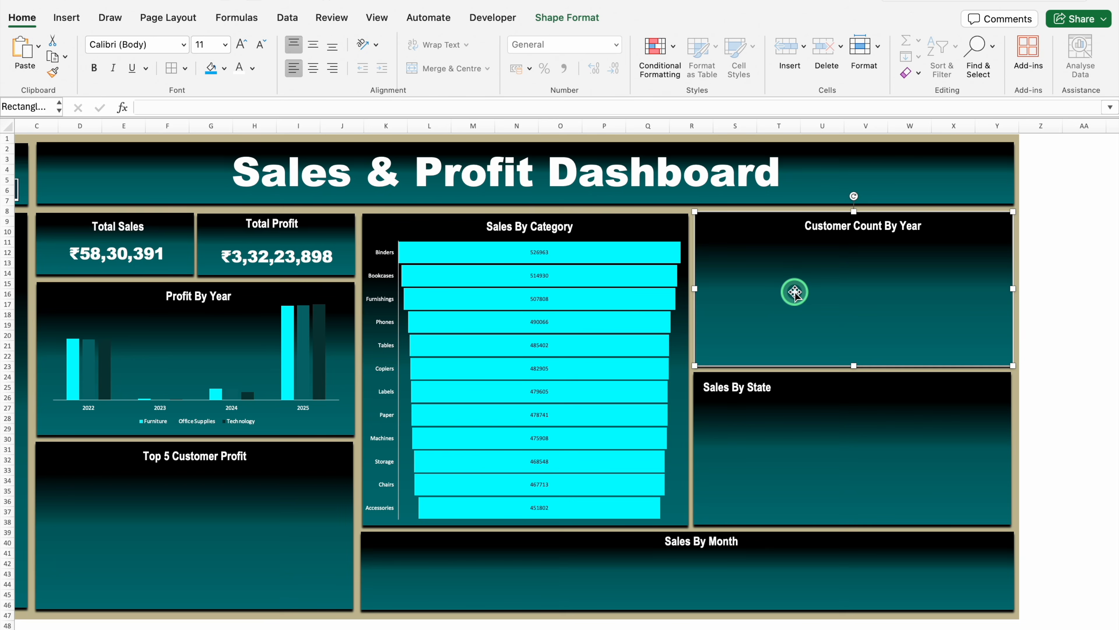
key("cmd+v")
left_click_drag(934, 308, 981, 318)
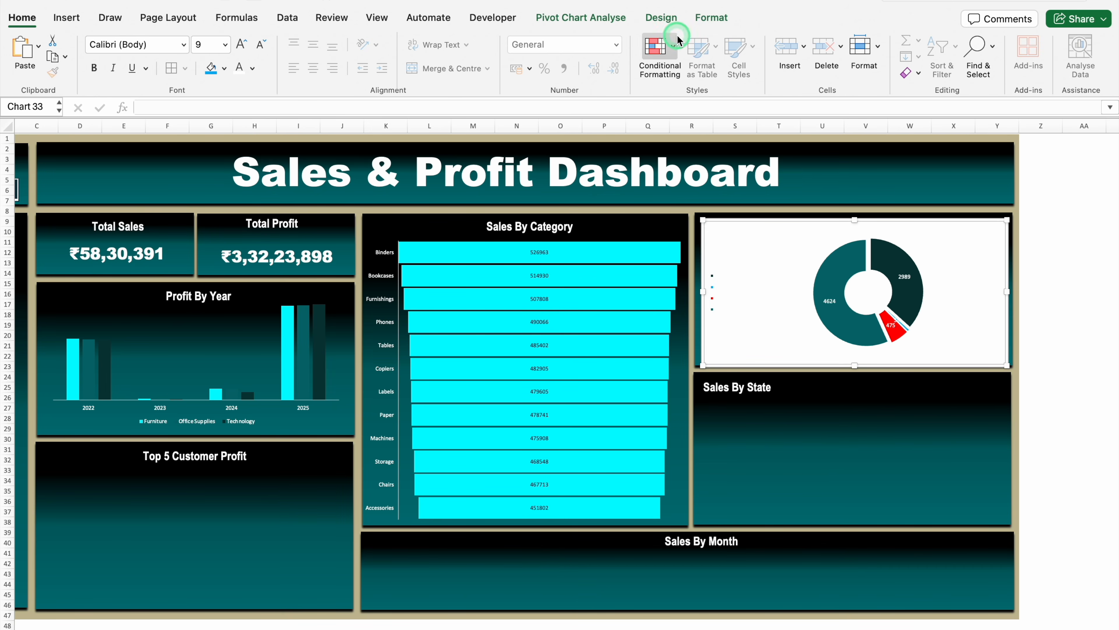
Set the doughnut chart area's fill to No Fill
left_click(711, 18)
left_click(449, 46)
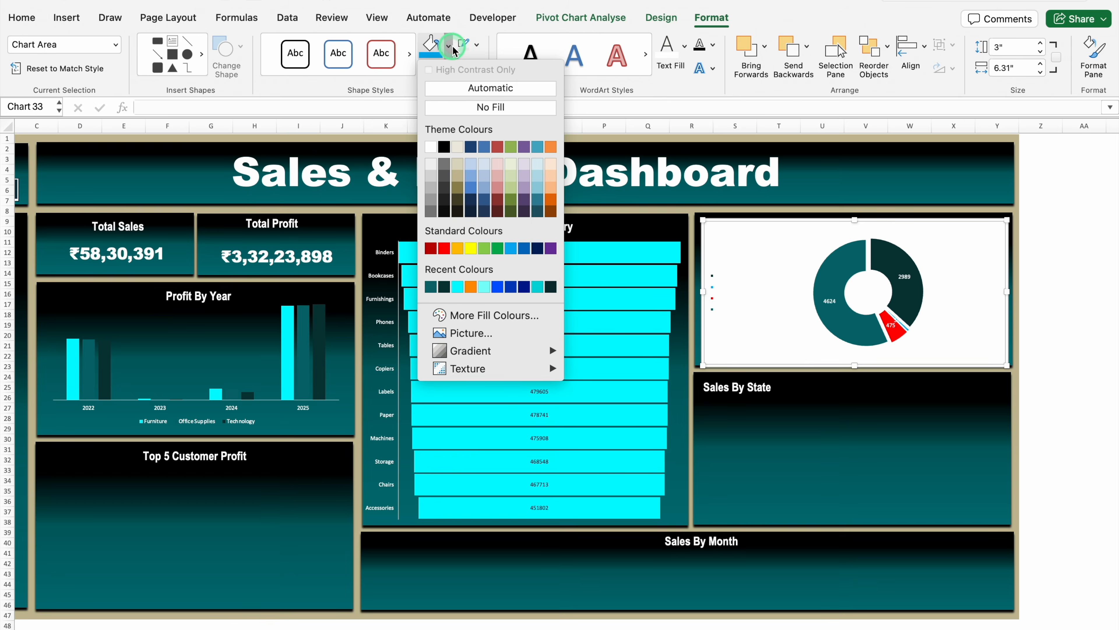
left_click(467, 107)
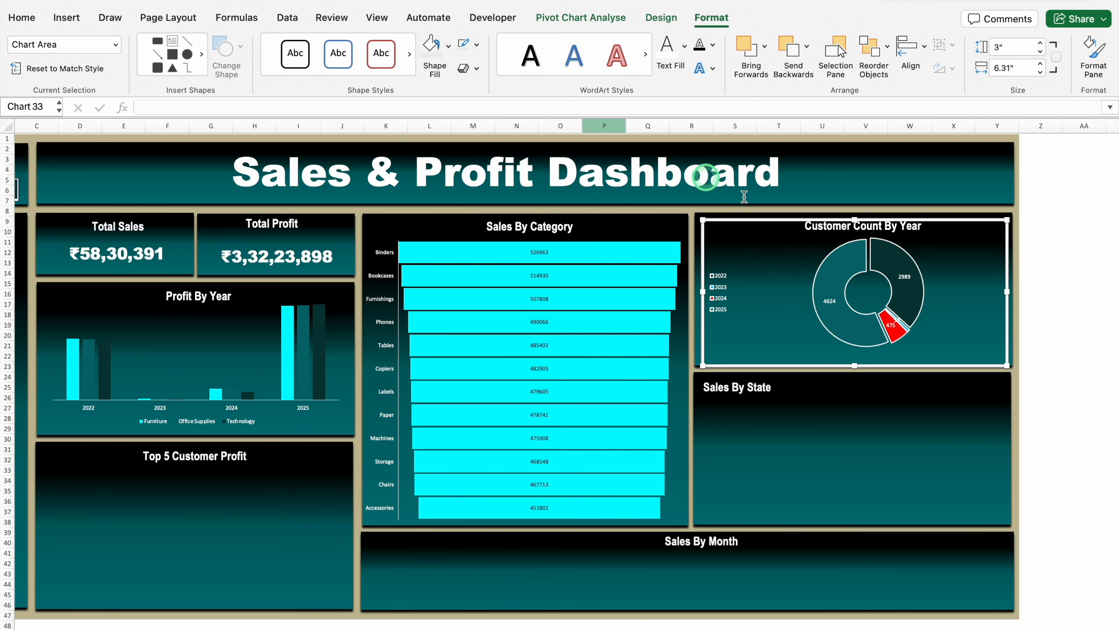
Enlarge the doughnut's plot area slightly within the panel and remove the chart area's outline
left_click(912, 313)
left_click(922, 347)
left_click_drag(924, 348, 937, 357)
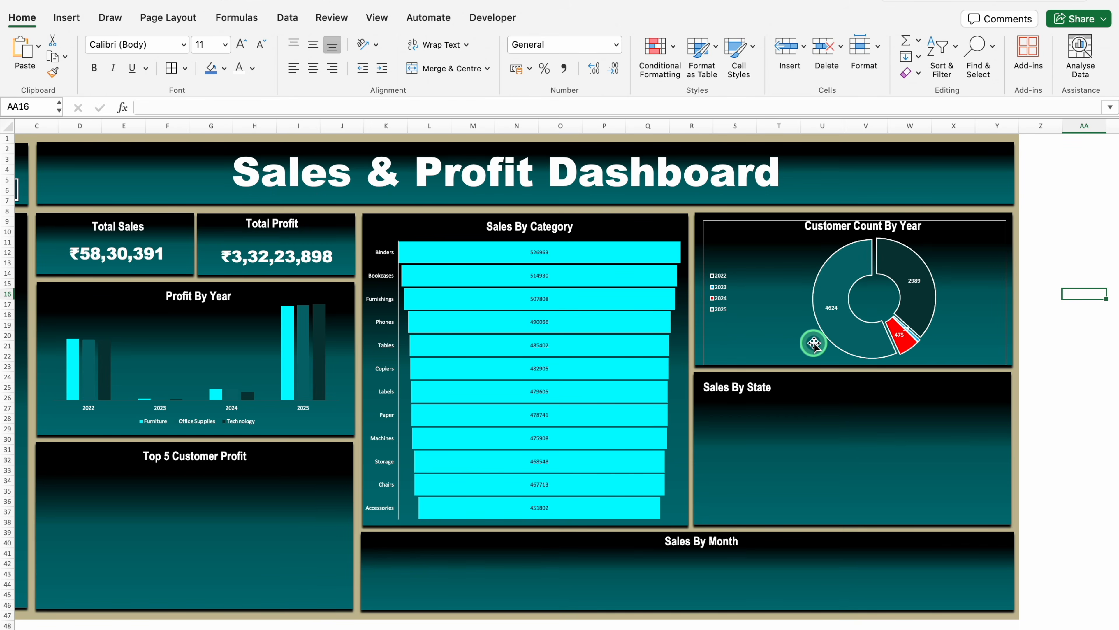
left_click(771, 221)
left_click(710, 18)
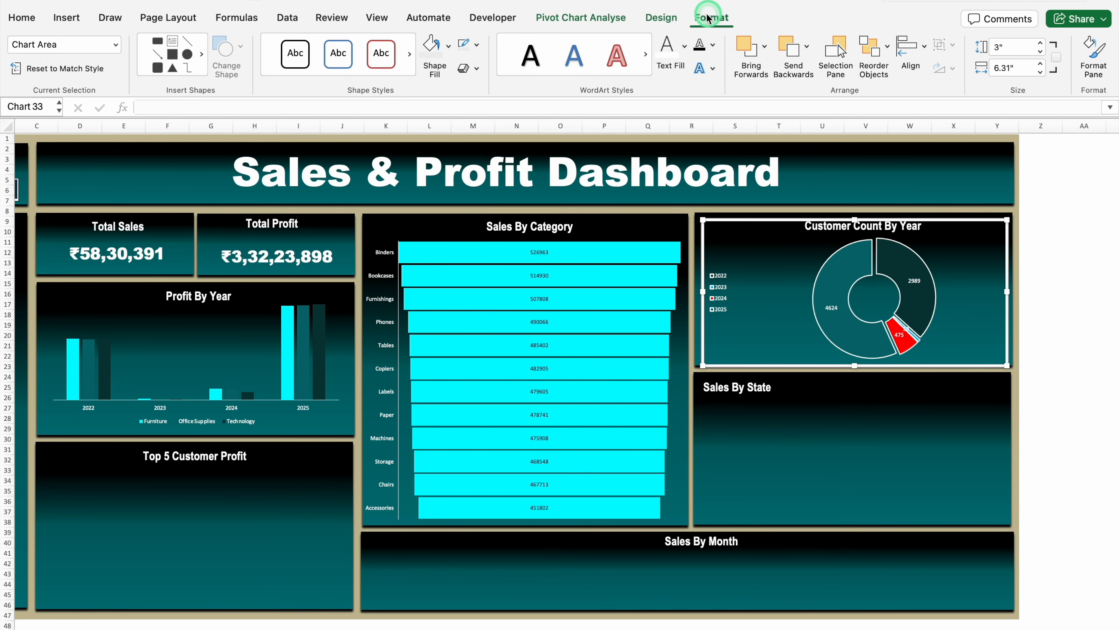
left_click(477, 44)
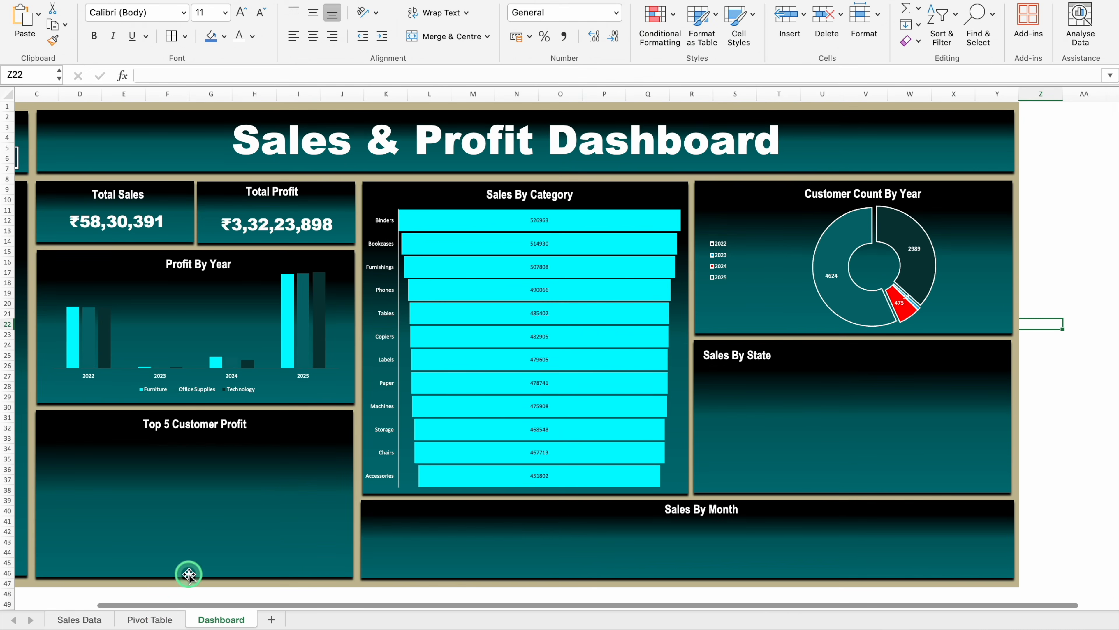
Insert a Filled Map chart from the state sales range Y2:Z12 on the Pivot Table sheet
left_click(147, 621)
scroll(765, 595, "right", 10)
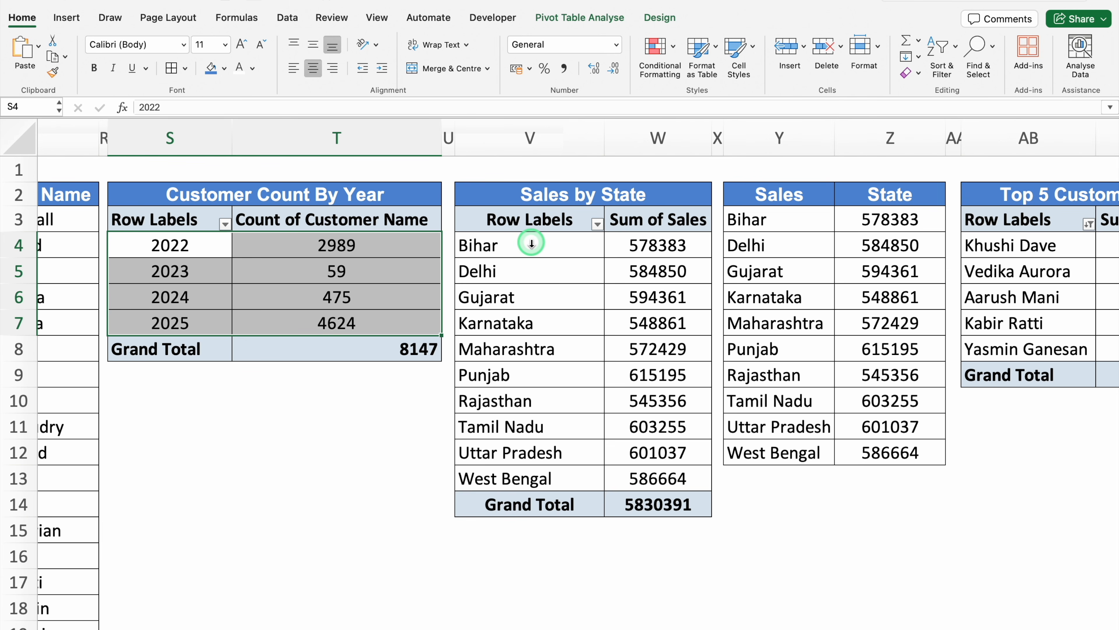
left_click_drag(775, 195, 900, 457)
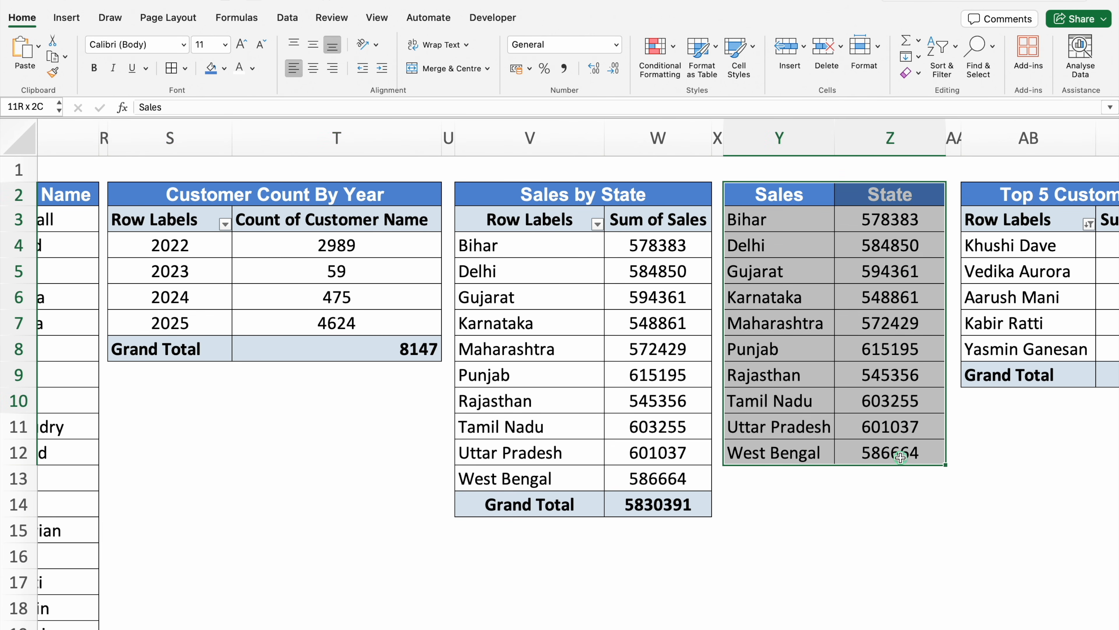
left_click(62, 19)
left_click(549, 45)
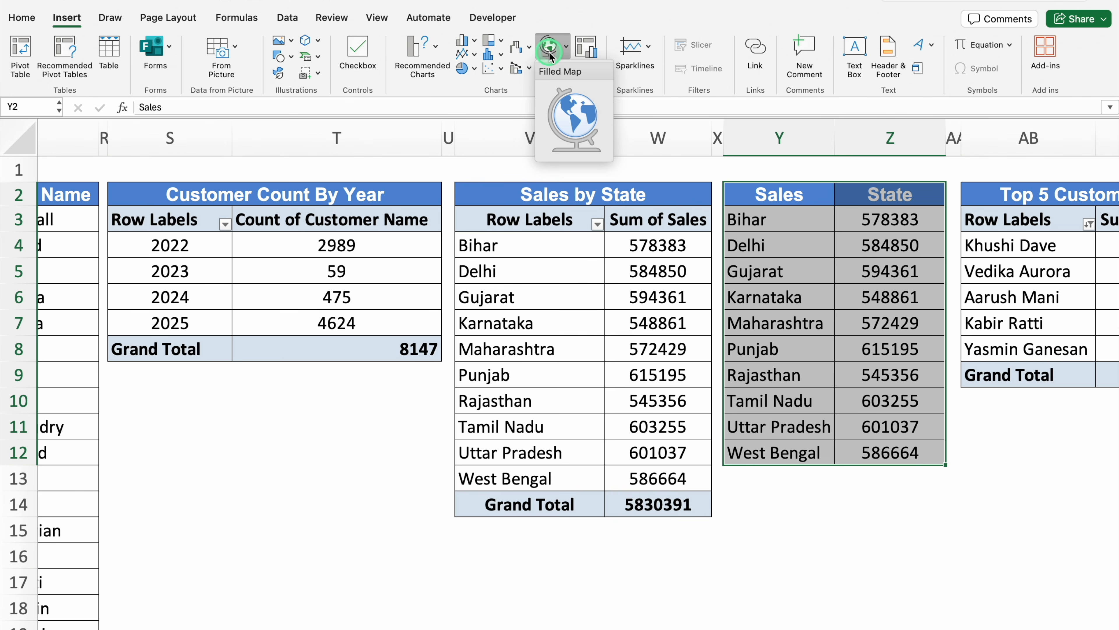
left_click(576, 118)
Delete the map chart's title
left_click(499, 240)
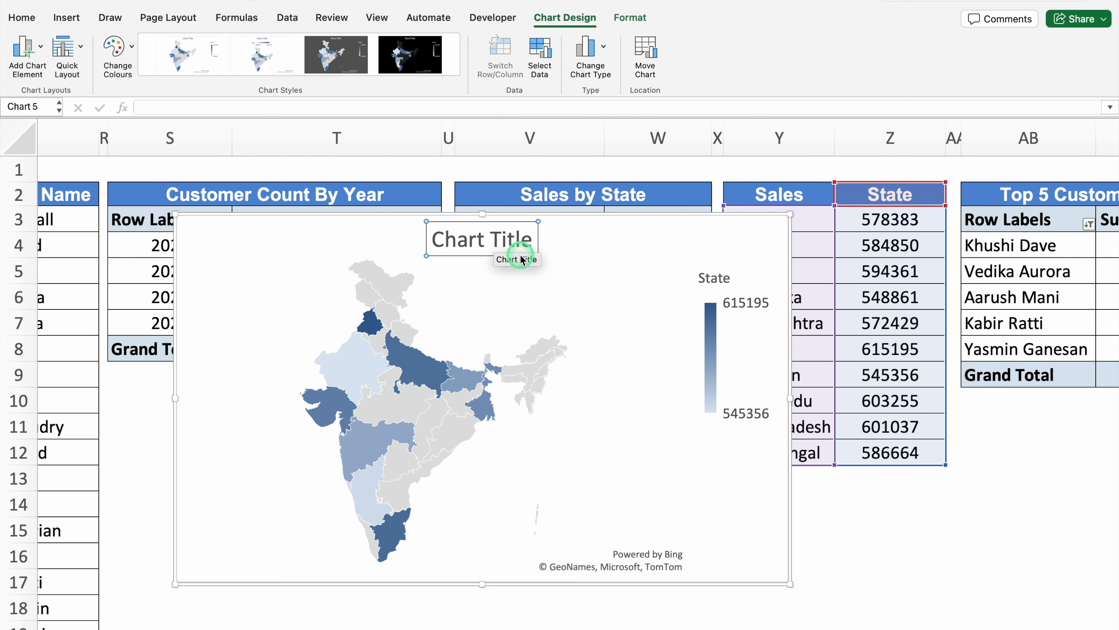
key("Delete")
mouse_move(500, 365)
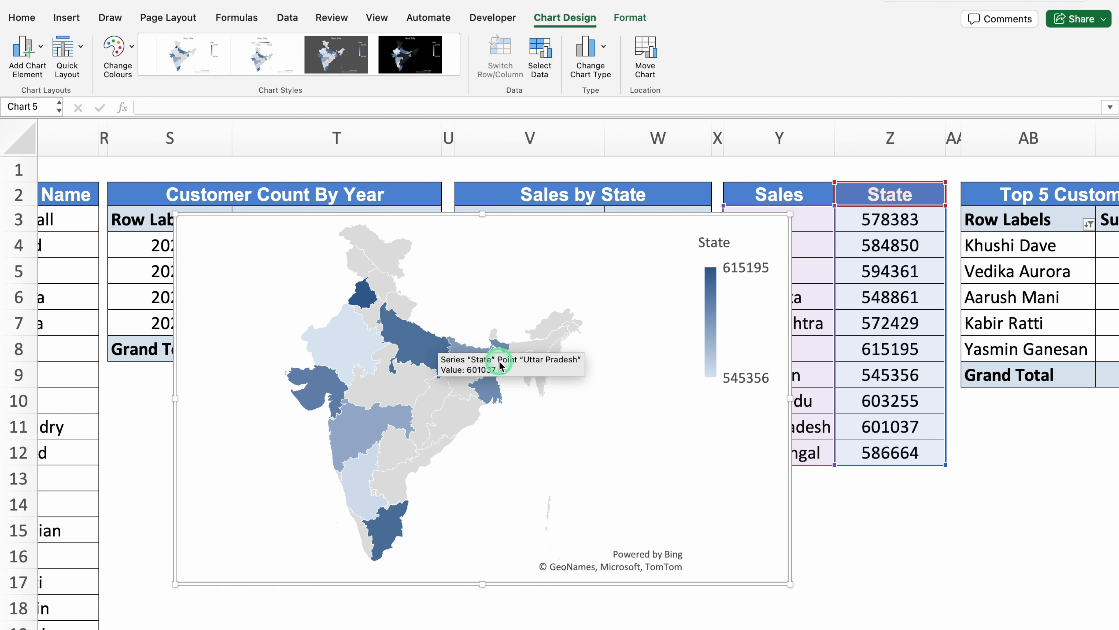
left_click(415, 349)
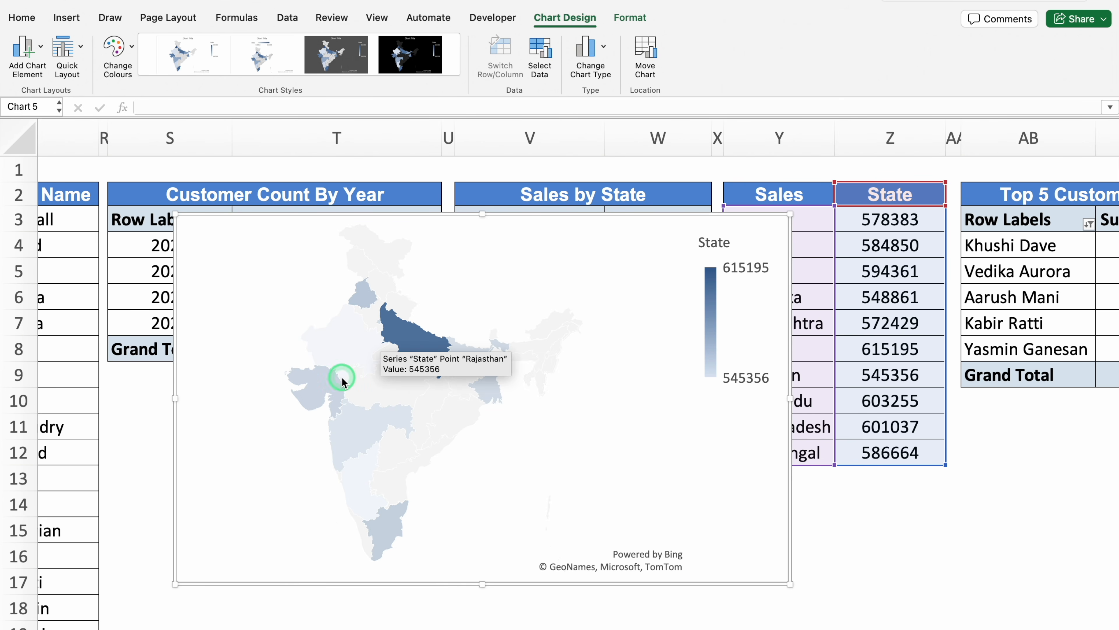
Move the map chart to the Dashboard sheet's Sales By State panel and fit it inside the panel
left_click(517, 216)
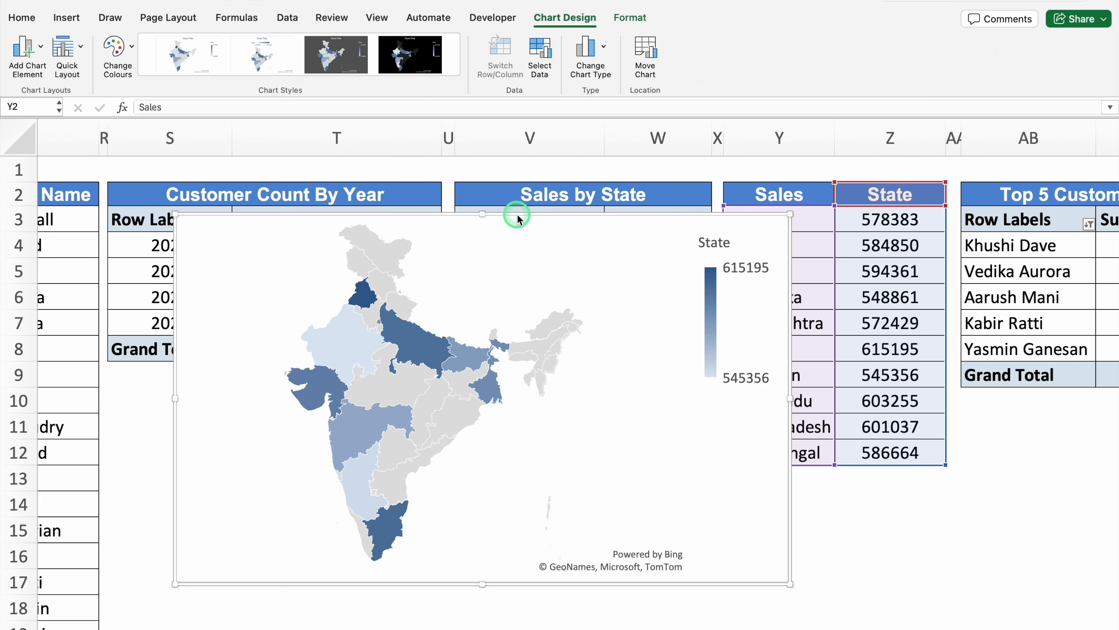
key("Delete")
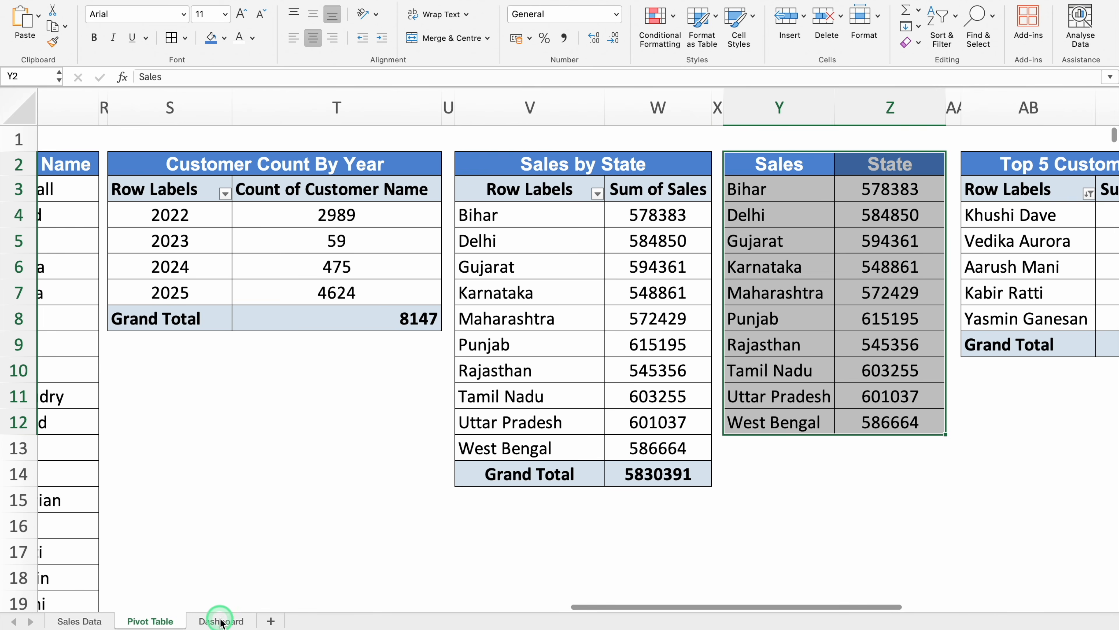
left_click(221, 621)
left_click(804, 398)
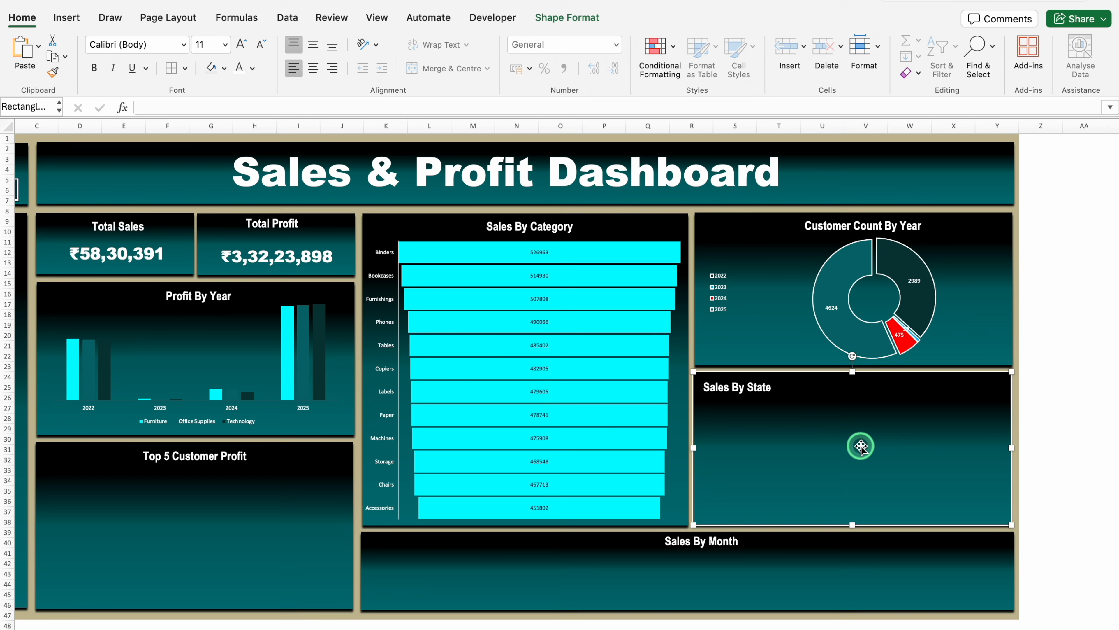
key("super+v")
left_click_drag(934, 459, 999, 463)
Narrow the Sales By State text box to about 0.86 inches and widen the map chart to about 5.4 inches
left_click(733, 401)
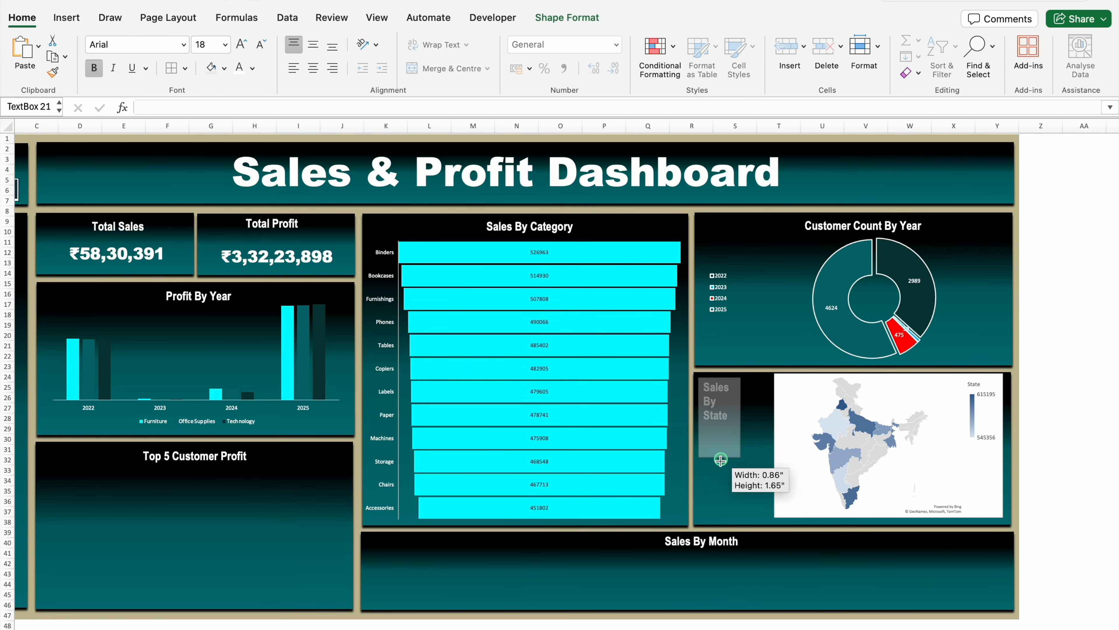
left_click(974, 463)
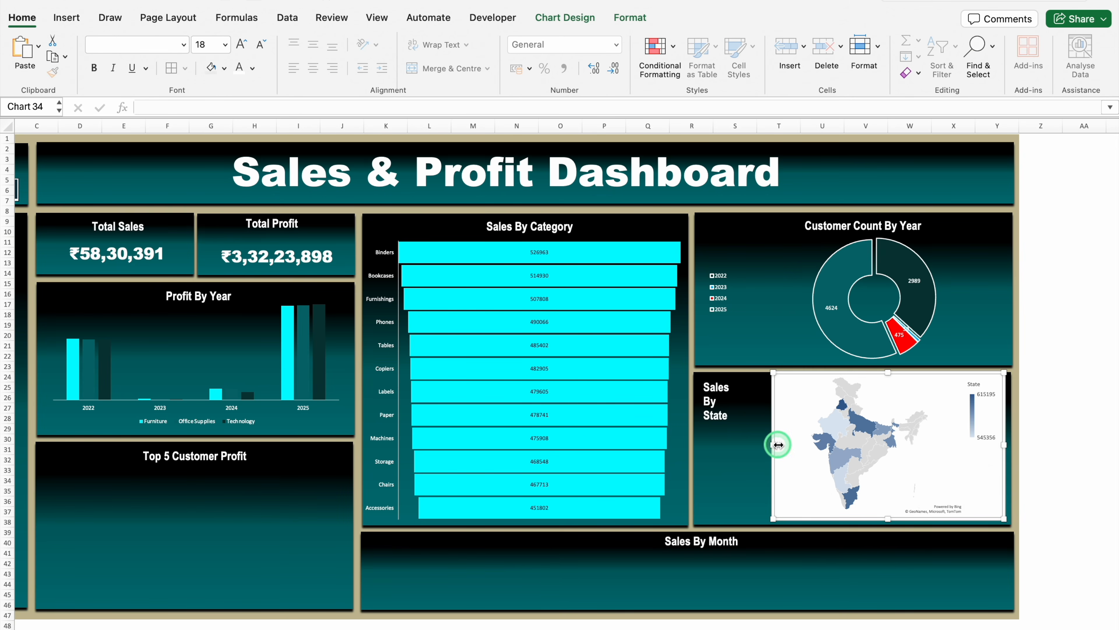
left_click_drag(773, 444, 744, 449)
Remove the map chart area's fill and outline, then deselect the chart
left_click(619, 21)
left_click(441, 52)
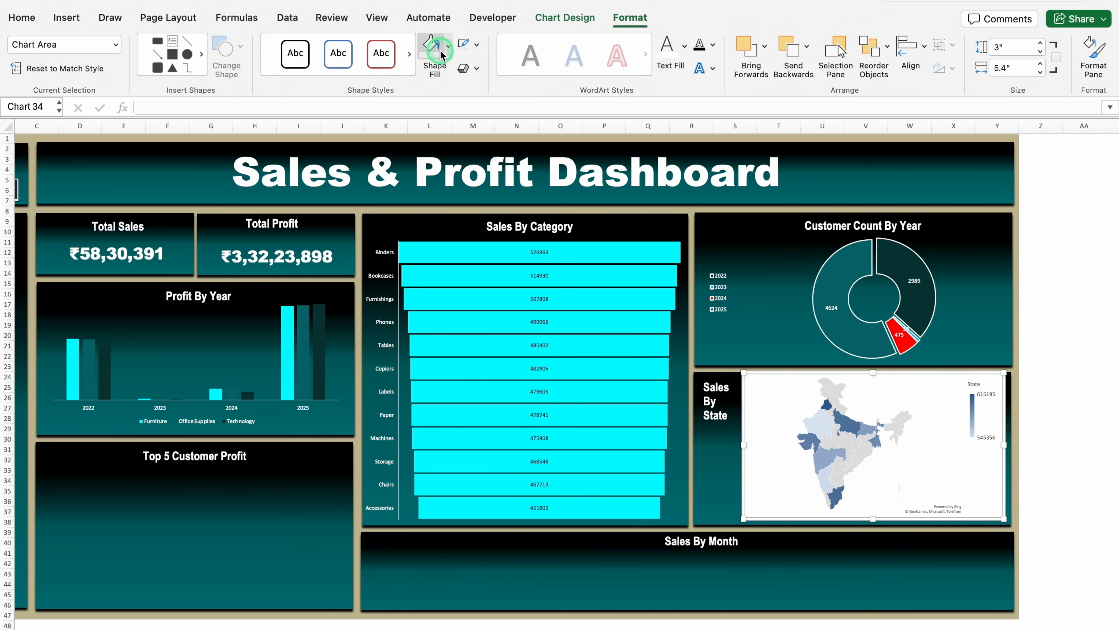
left_click(467, 104)
left_click(477, 47)
left_click(492, 100)
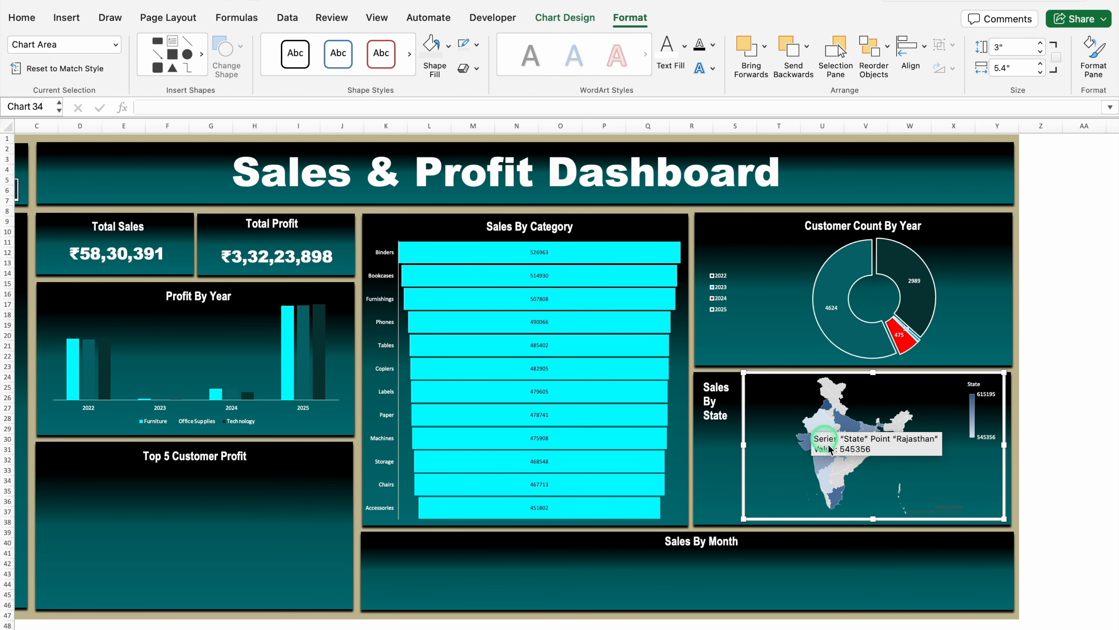
left_click(1072, 483)
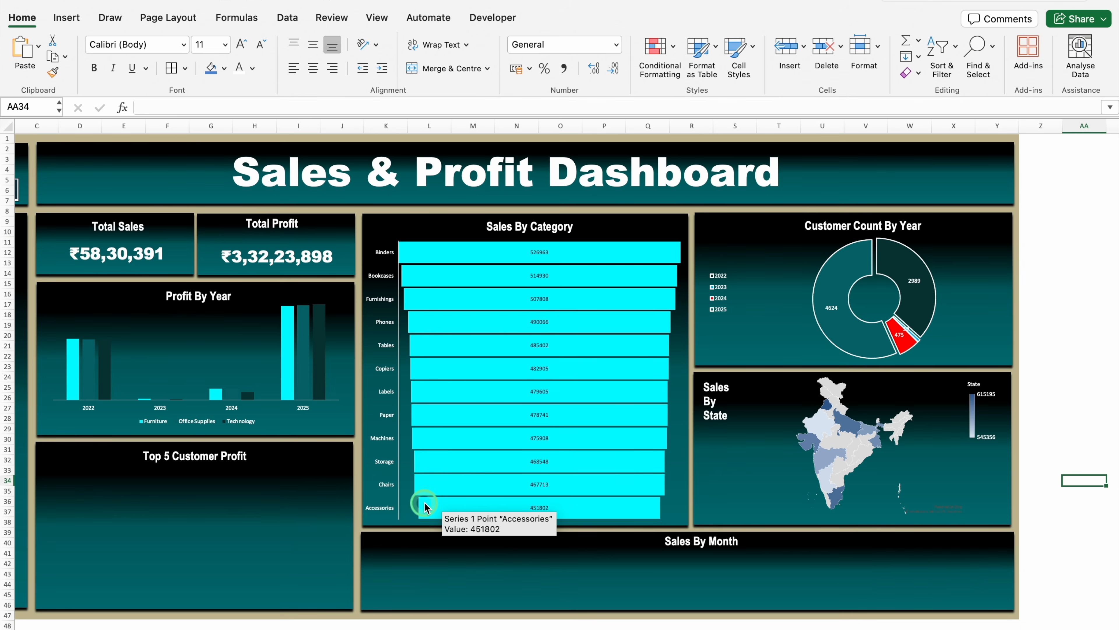
Center the Sales By State heading and resize its text box to fit the title on one line
left_click(696, 399)
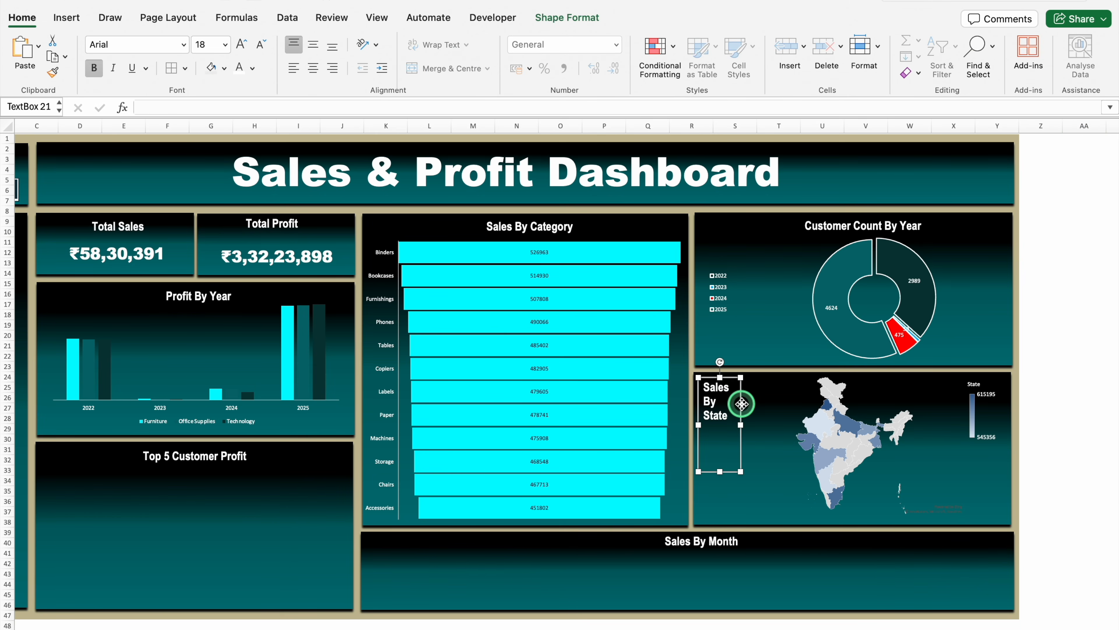
left_click(313, 68)
left_click_drag(741, 410, 794, 424)
left_click_drag(748, 468, 748, 403)
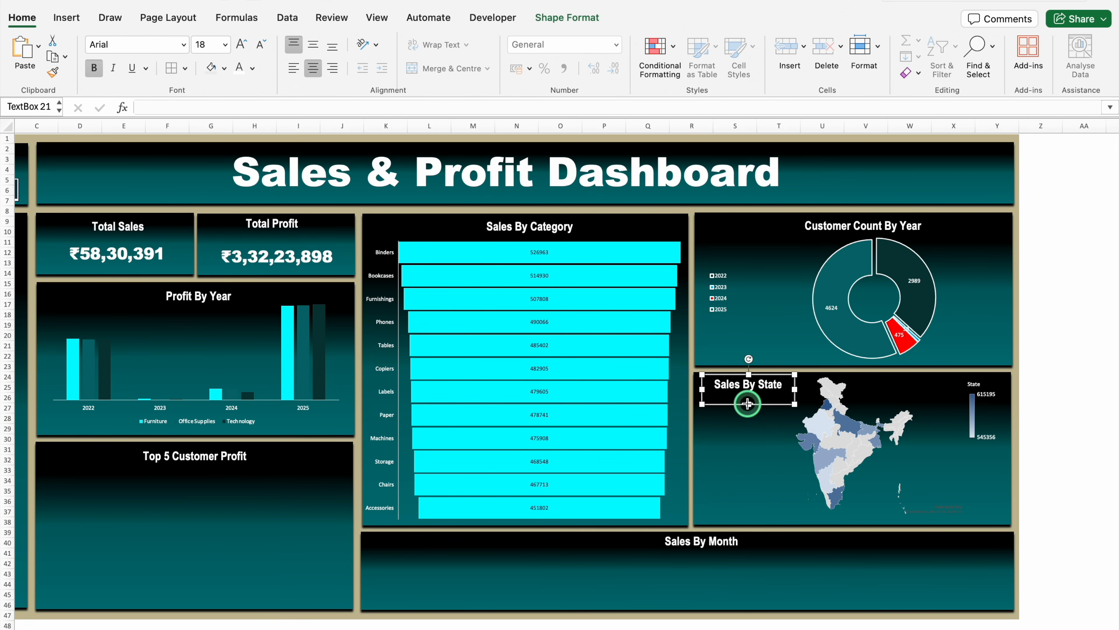
Insert a 2-D clustered bar chart from the Top 5 Customer Profit pivot table on the Pivot Table sheet
left_click(155, 612)
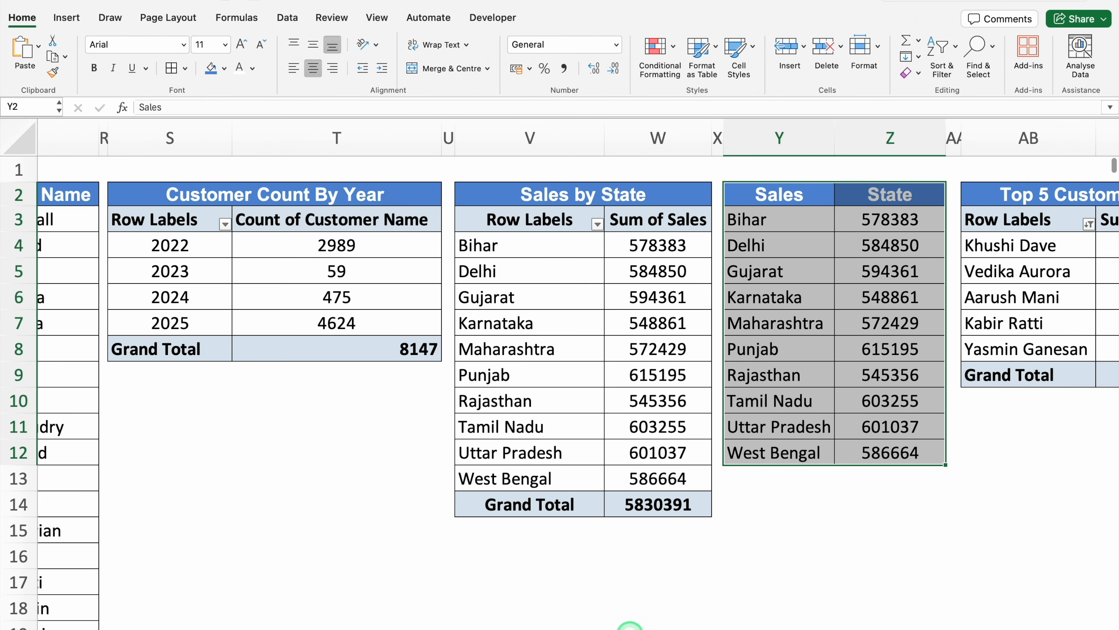
scroll(630, 624, "right", 5)
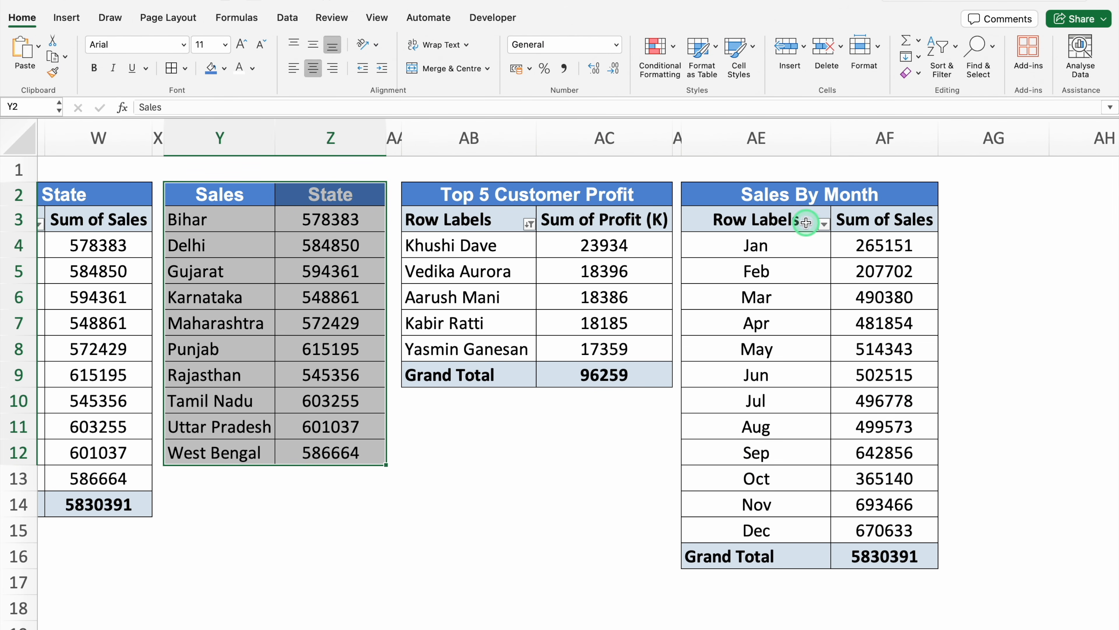
left_click(468, 219)
left_click(69, 21)
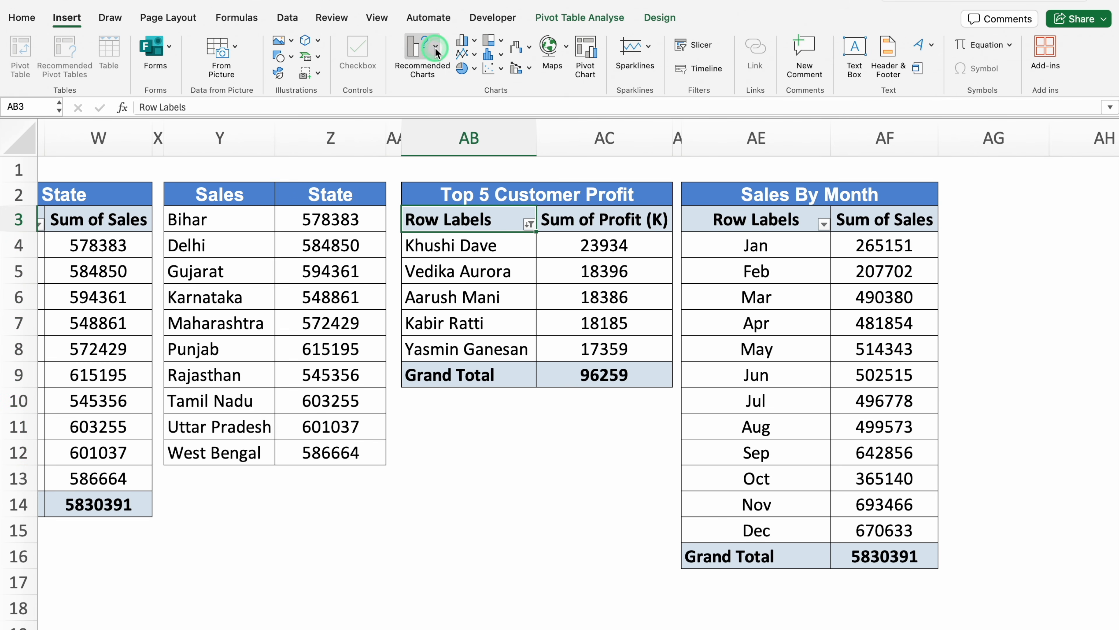
left_click(474, 41)
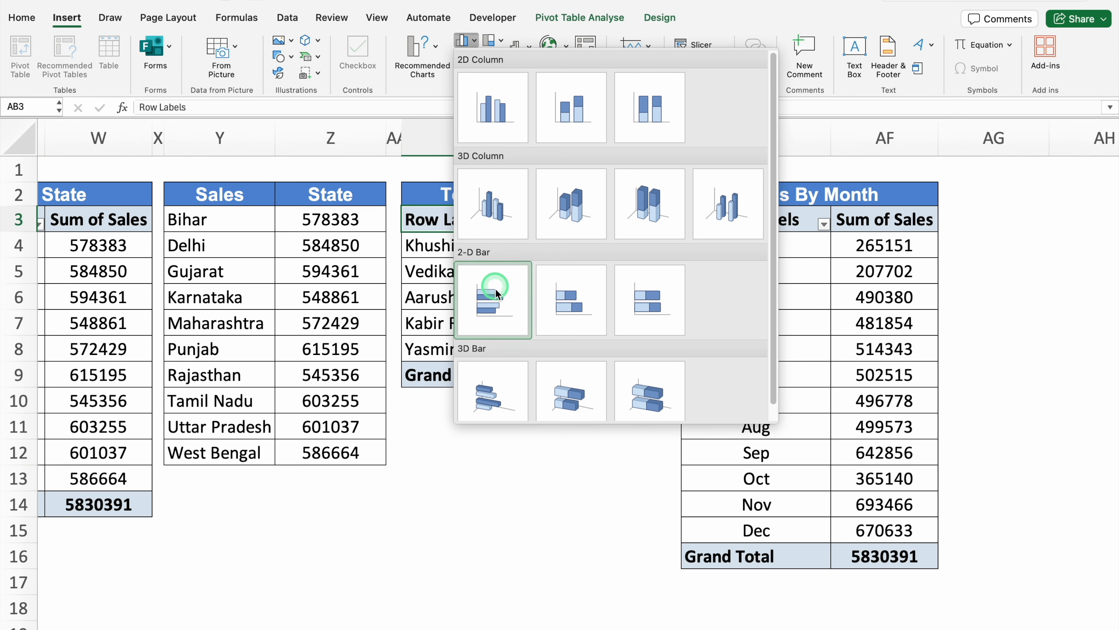
left_click(496, 297)
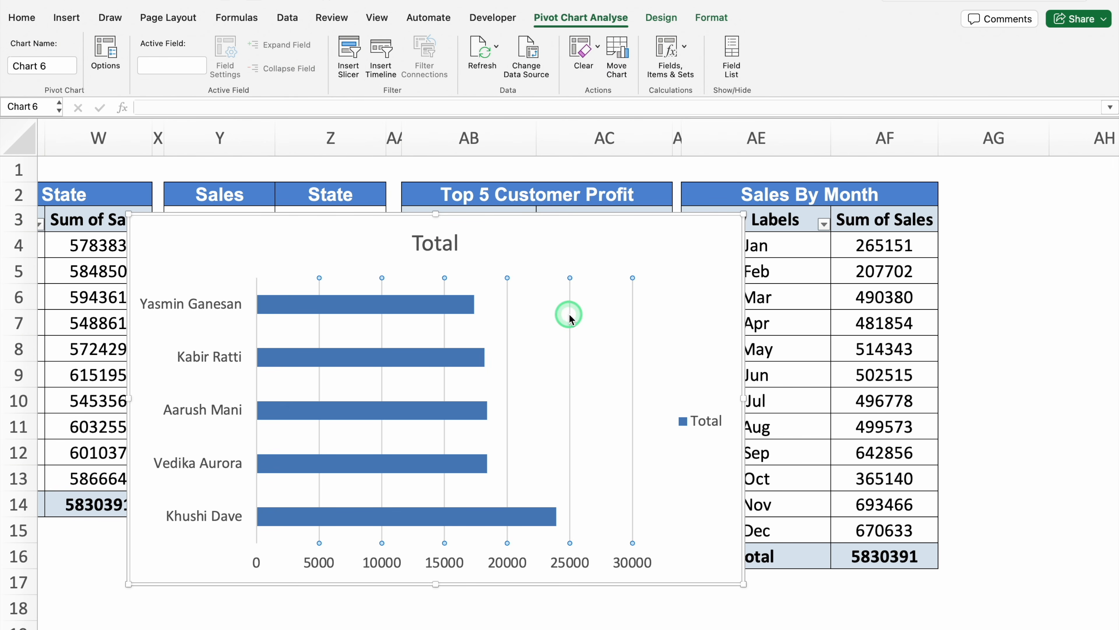
Remove the gridlines, title, legend and value axis from the customer profit bar chart
left_click(453, 254)
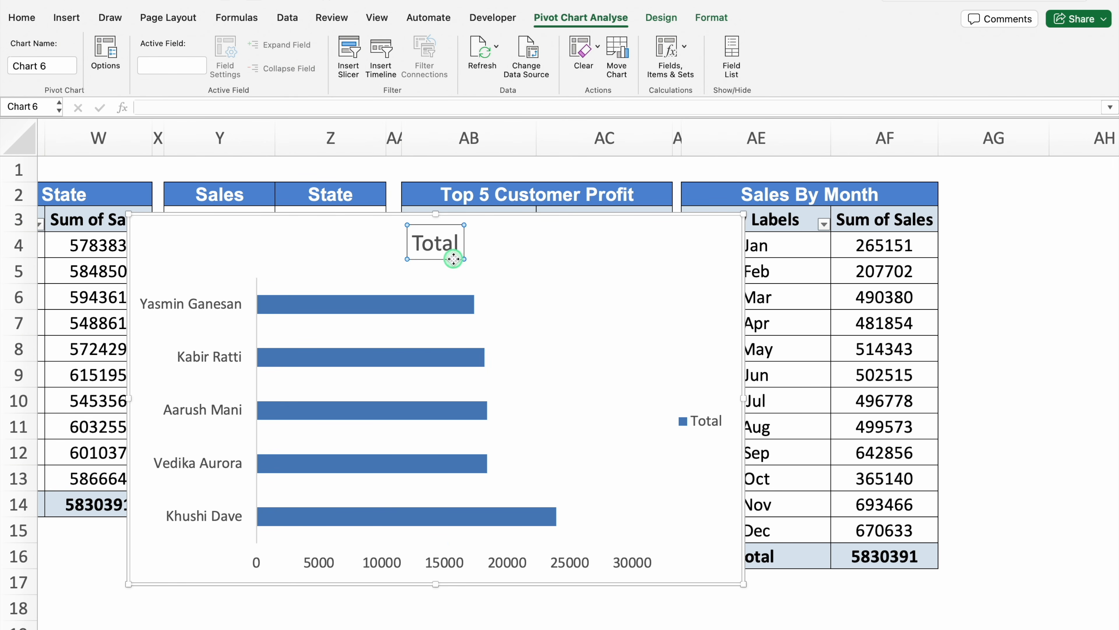
key("Delete")
left_click(703, 399)
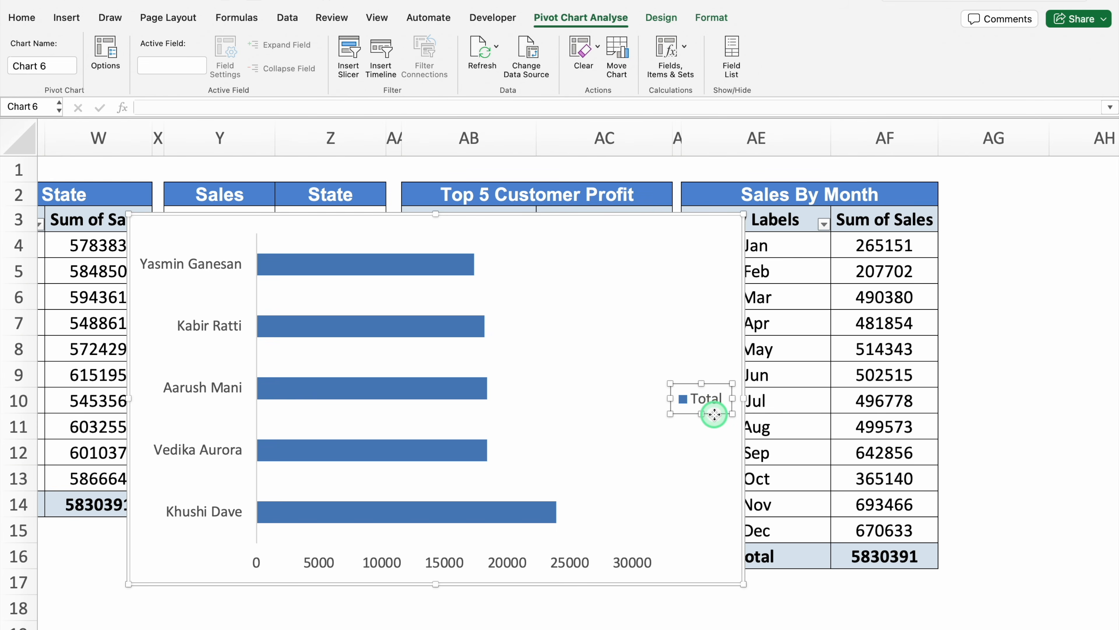
key("Delete")
left_click(564, 562)
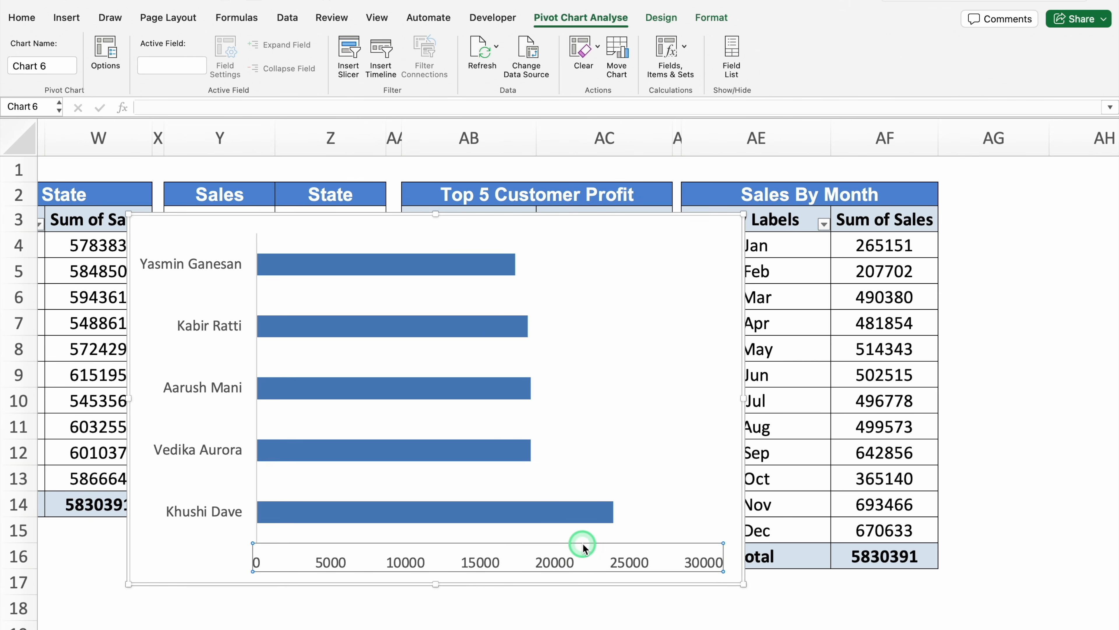
key("Delete")
Move the bar chart to the Dashboard's Top 5 Customer Profit panel, sized to about 6.53 by 2.84 inches beneath the heading
left_click(743, 318)
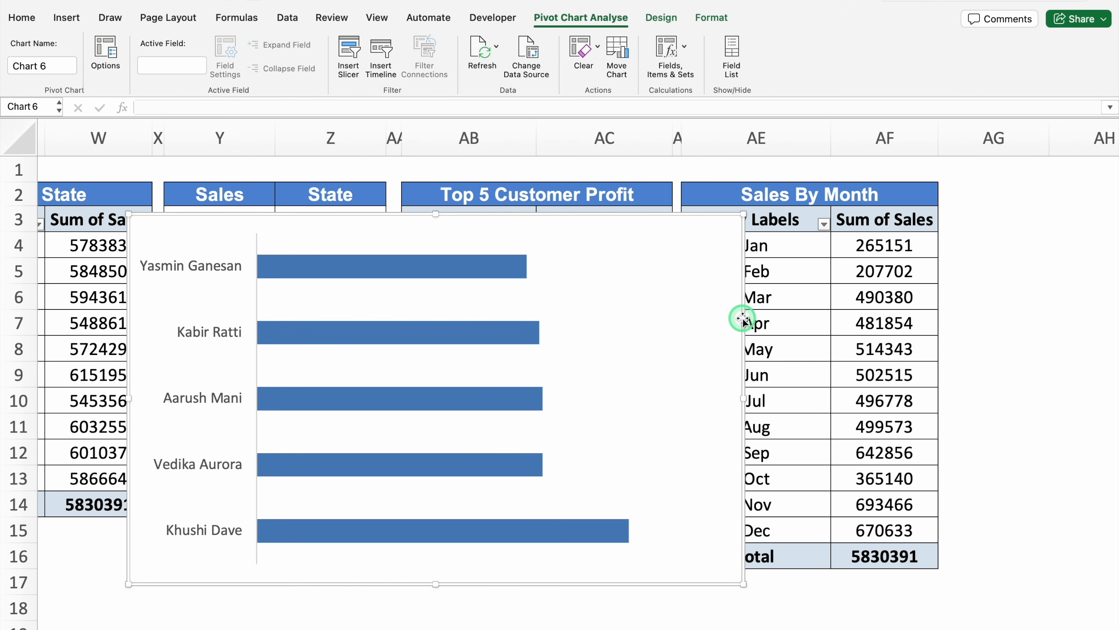
key("super+x")
left_click(221, 622)
left_click(192, 494)
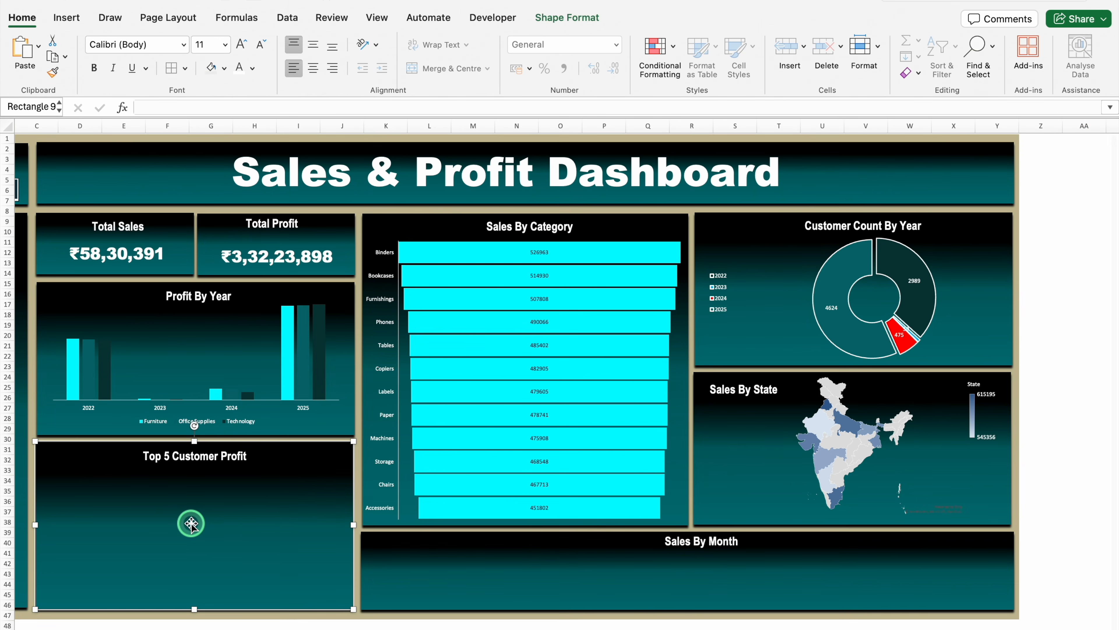
key("super+v")
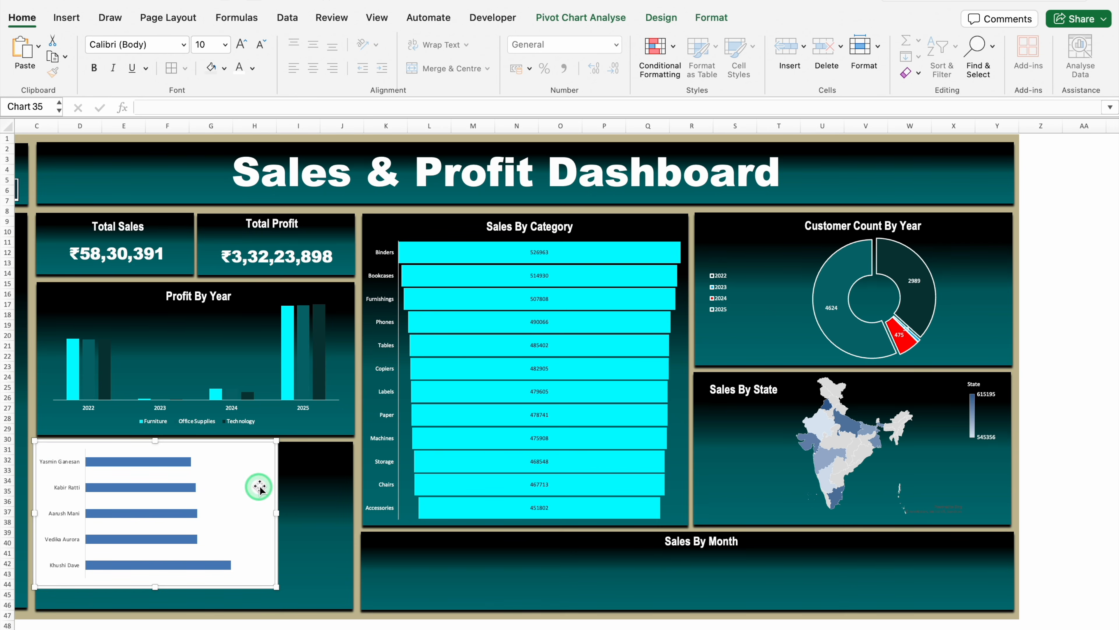
left_click_drag(278, 467, 350, 538)
Set the customer profit bars' gap width to 40% and add data labels to the series
left_click(212, 489)
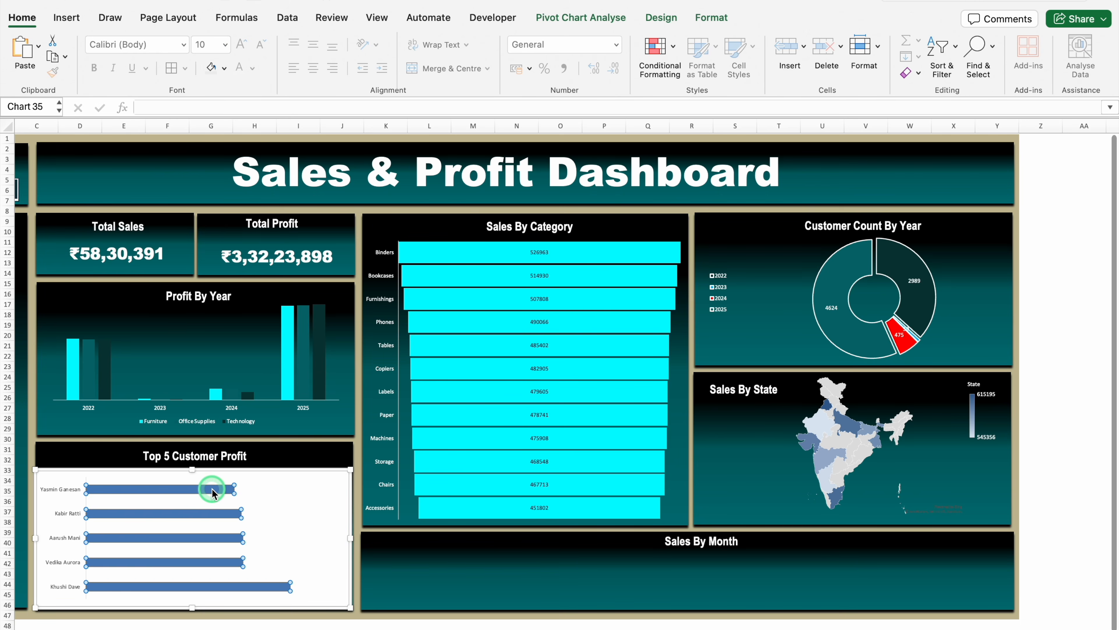
right_click(212, 490)
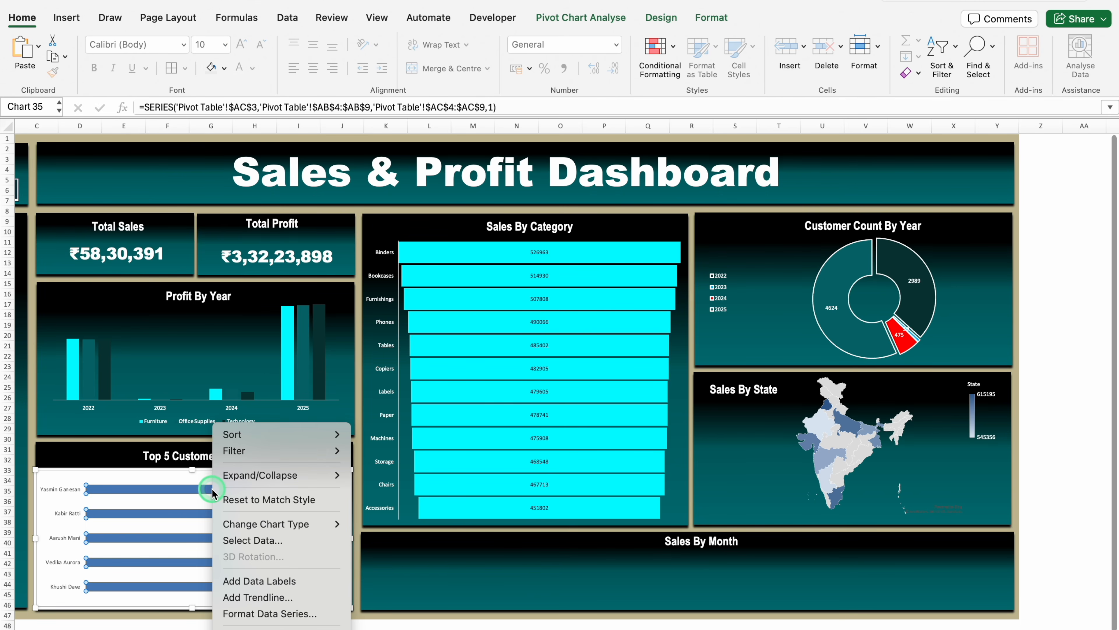
left_click(275, 612)
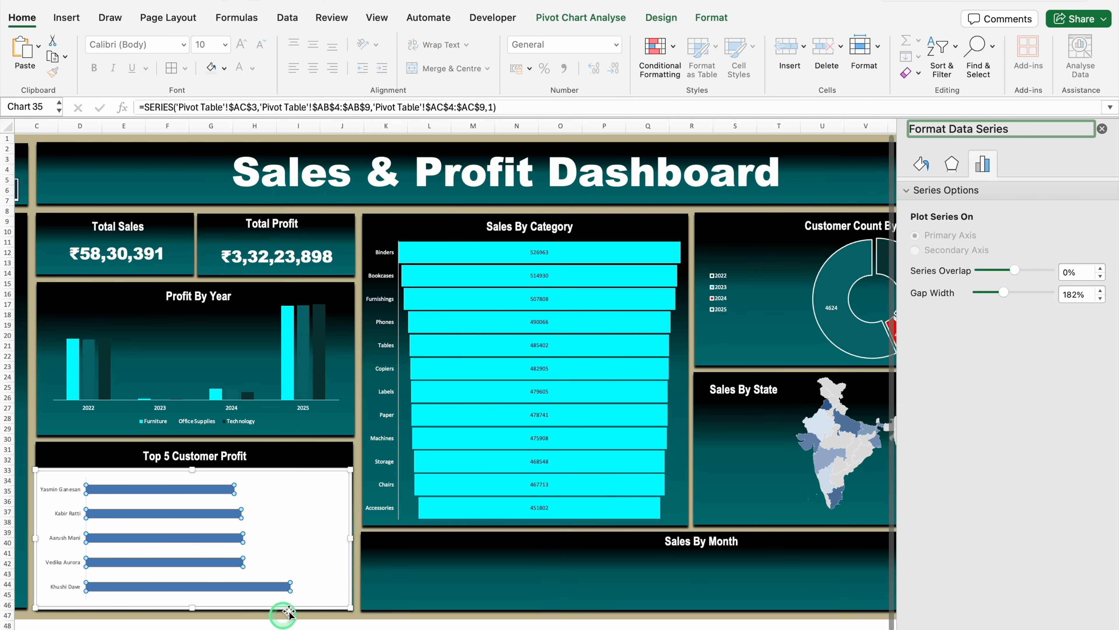
left_click_drag(1002, 292, 983, 292)
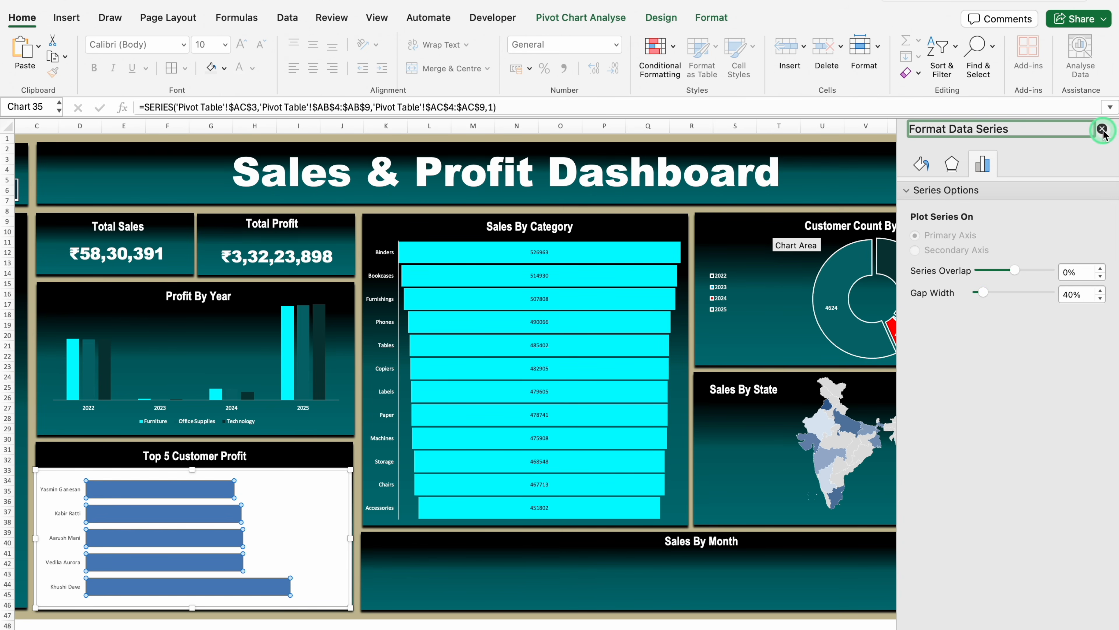
left_click(1103, 129)
right_click(211, 490)
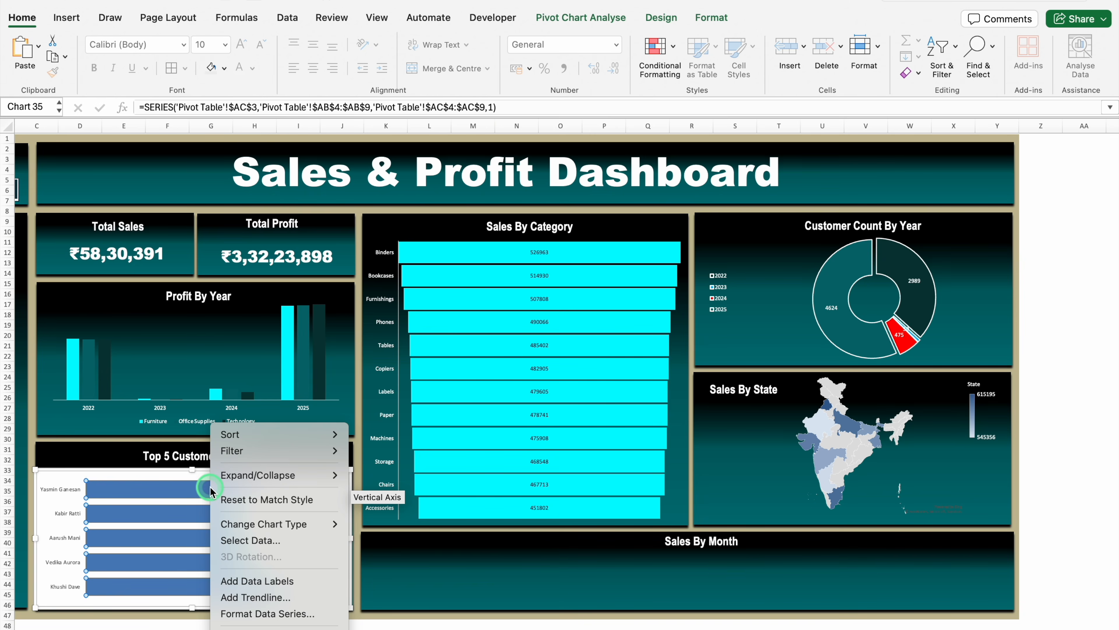
left_click(266, 580)
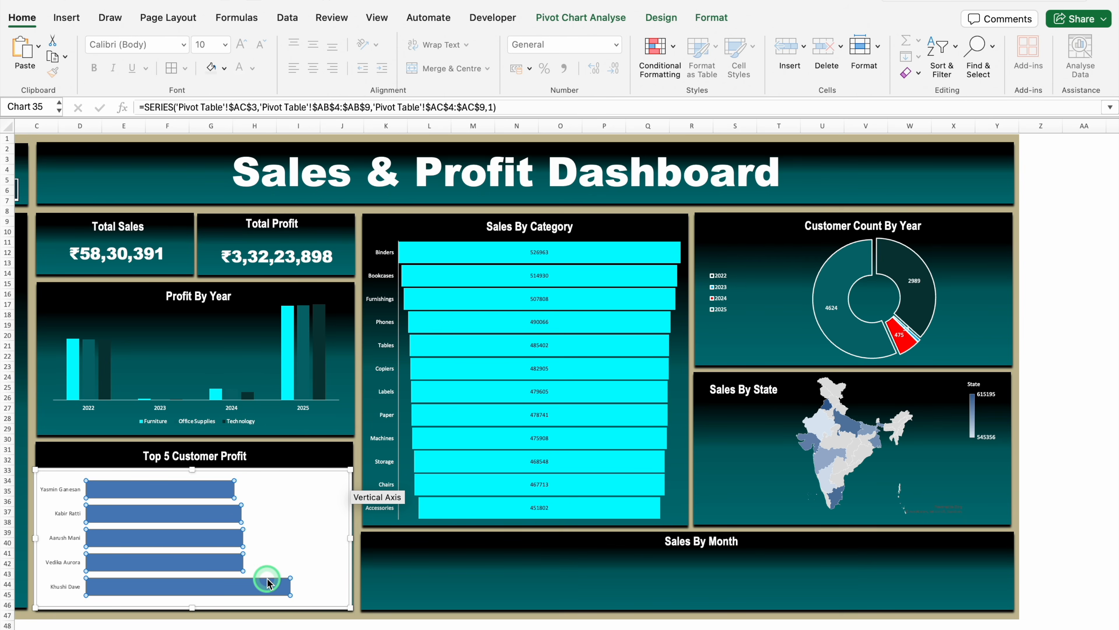
Fill the lowest customer profit bar with the darkest teal and the second-lowest bar with dark teal
left_click(231, 587)
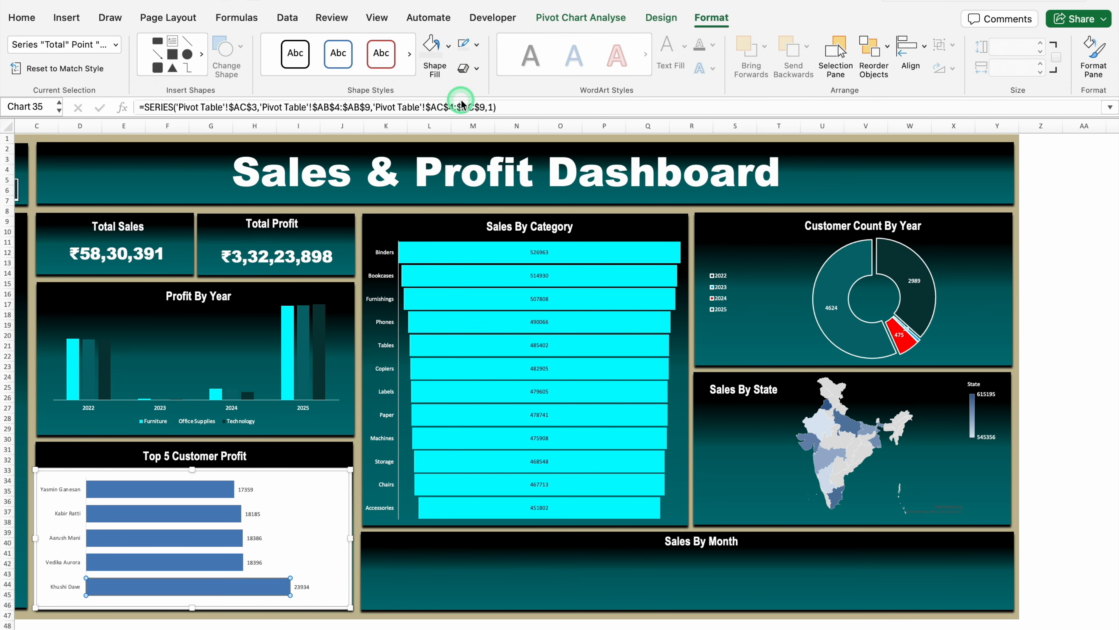
left_click(449, 45)
left_click(447, 286)
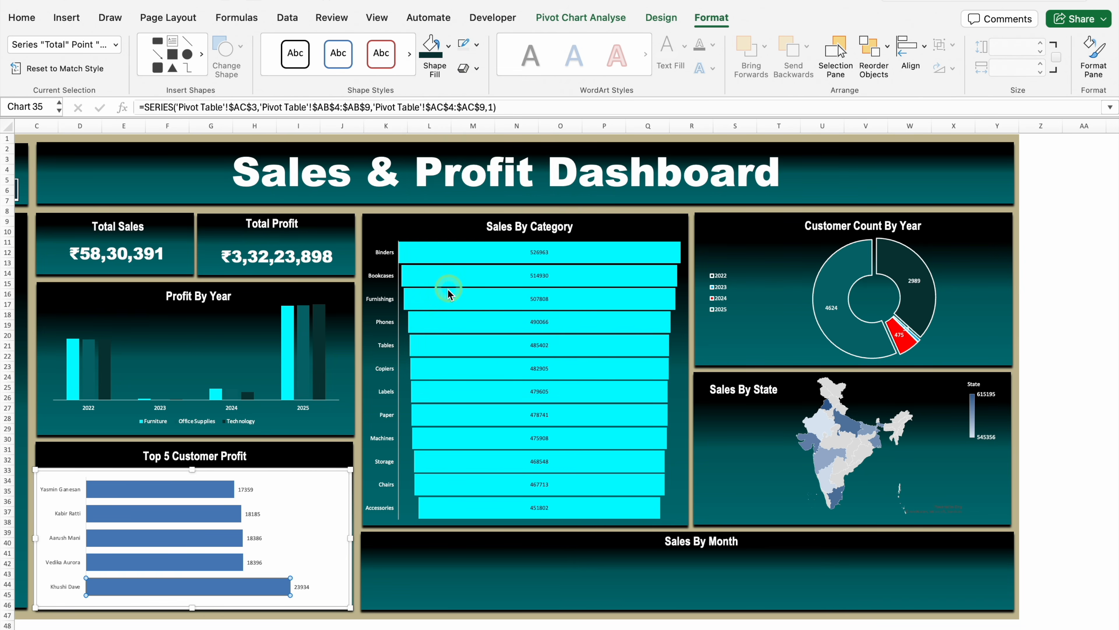
left_click(187, 562)
left_click(460, 70)
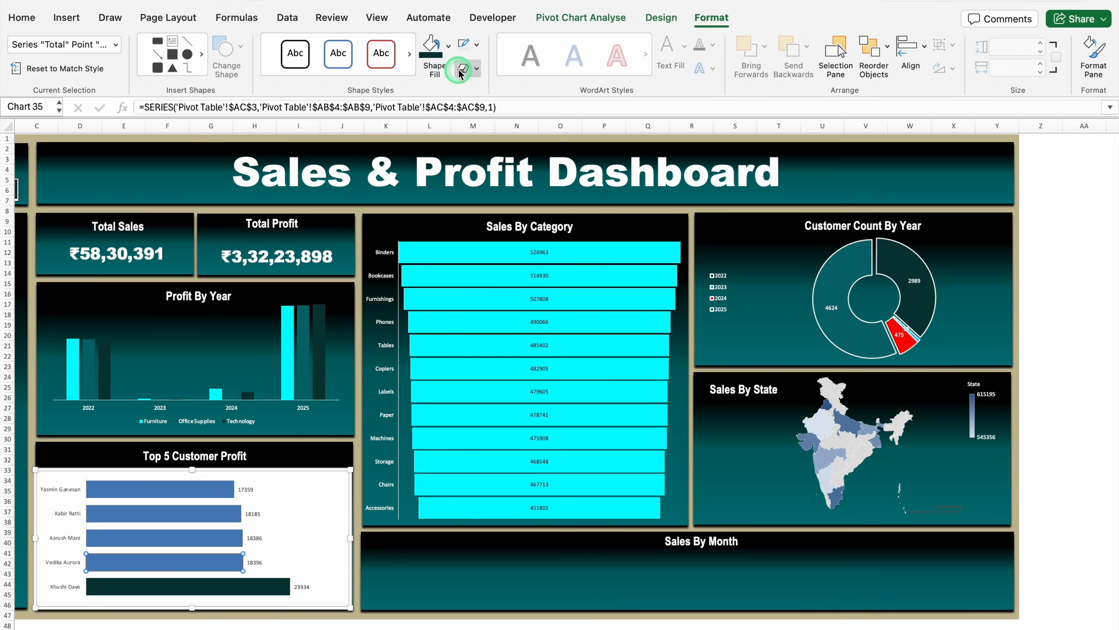
left_click(449, 46)
left_click(460, 287)
Fill the remaining three customer profit bars, from third-lowest to top, with medium teal, turquoise and bright cyan
left_click(212, 538)
left_click(449, 46)
left_click(212, 513)
left_click(212, 489)
left_click(448, 46)
left_click(460, 287)
left_click(218, 538)
left_click(448, 46)
left_click(494, 315)
left_click_drag(511, 290, 545, 290)
left_click(607, 385)
left_click(243, 472)
Apply a light cyan shadow to the whole bar series in the Top 5 Customer Profit chart
left_click(215, 488)
double_click(215, 488)
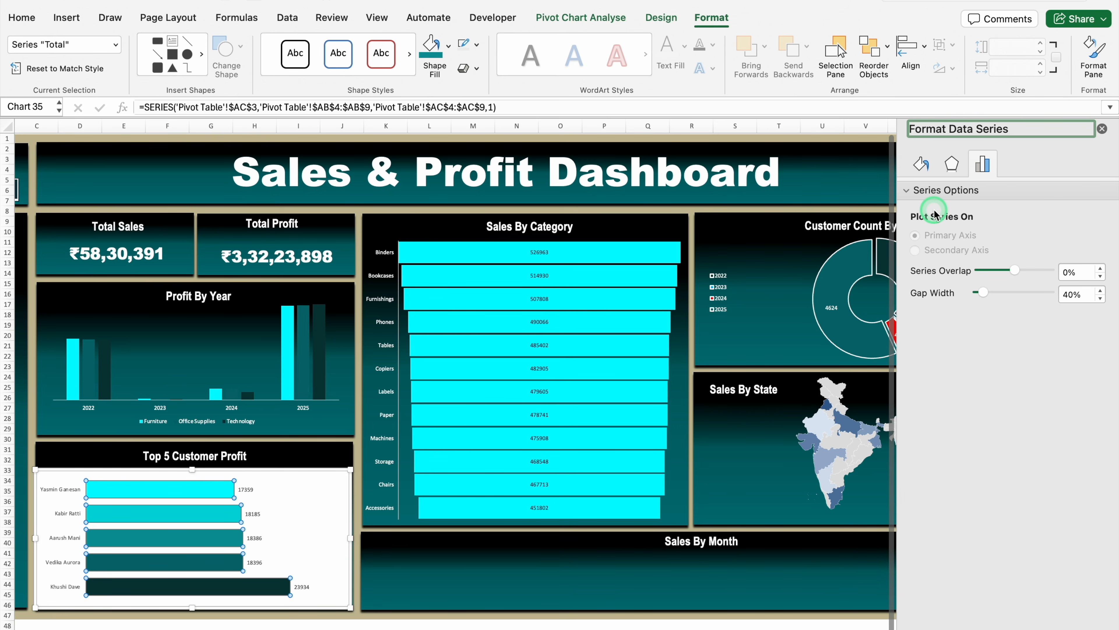
left_click(953, 167)
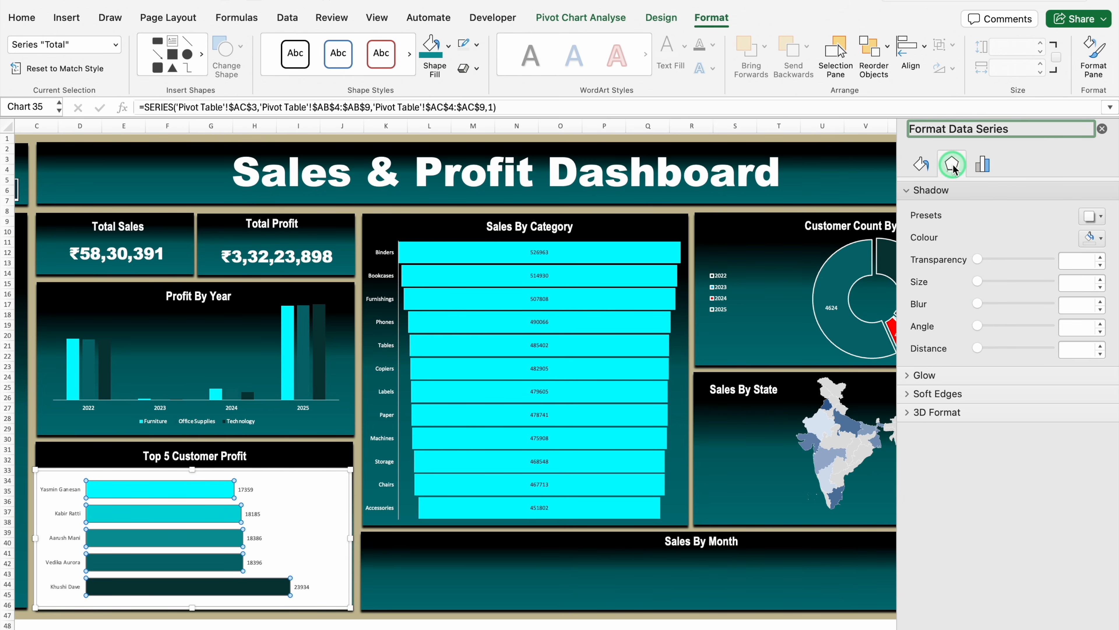
left_click(1101, 239)
left_click(1012, 391)
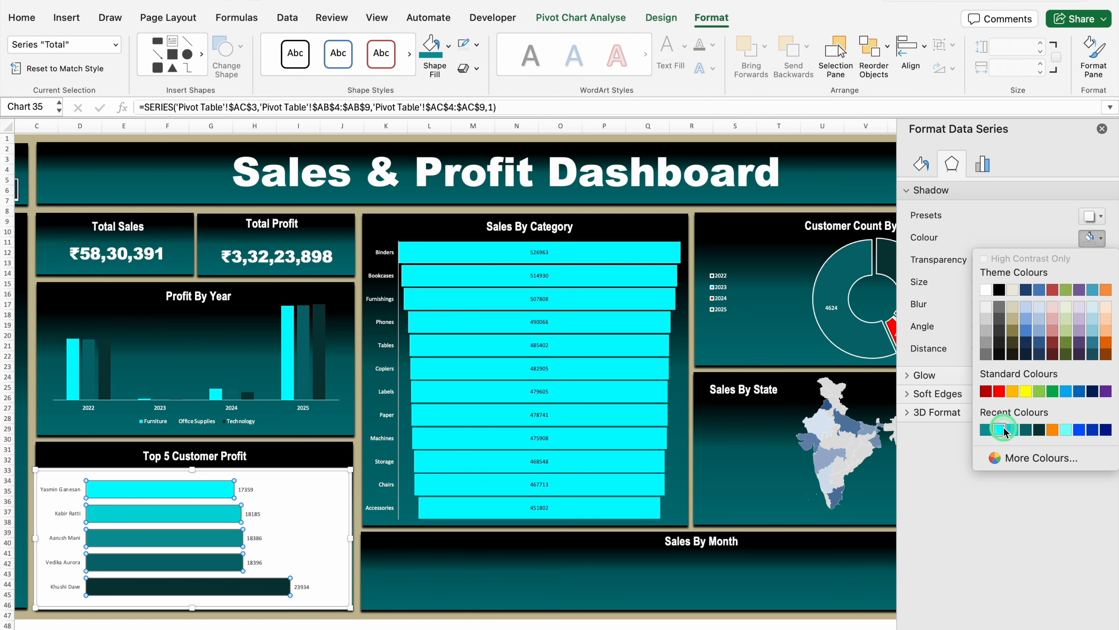
left_click(1063, 430)
left_click(1102, 129)
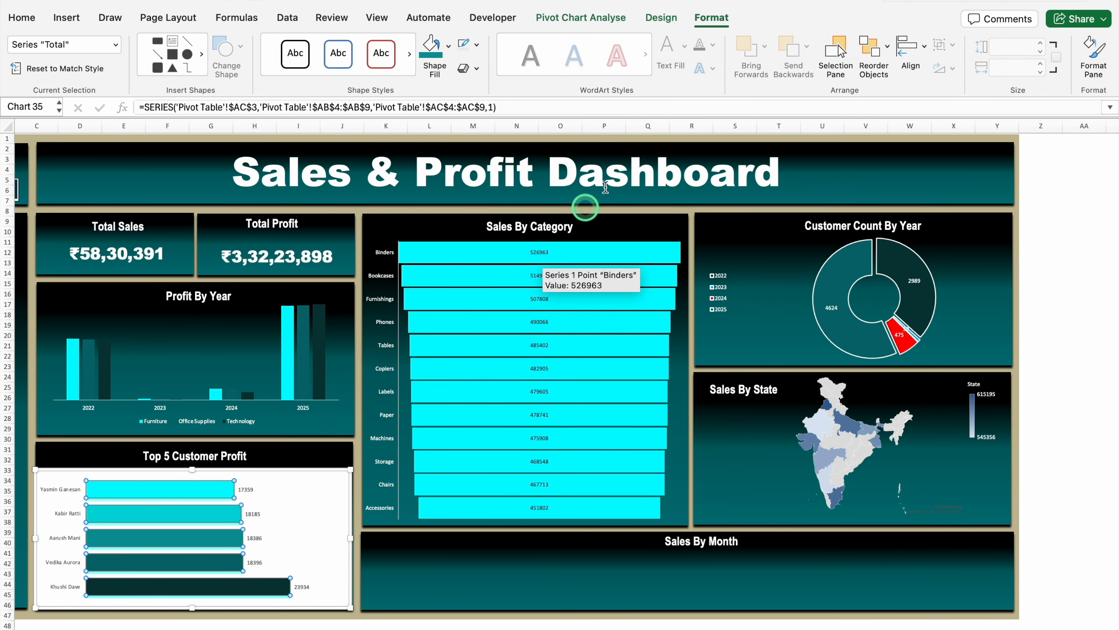
Remove the customer profit chart area's fill and outline, and make the chart text white
left_click(285, 469)
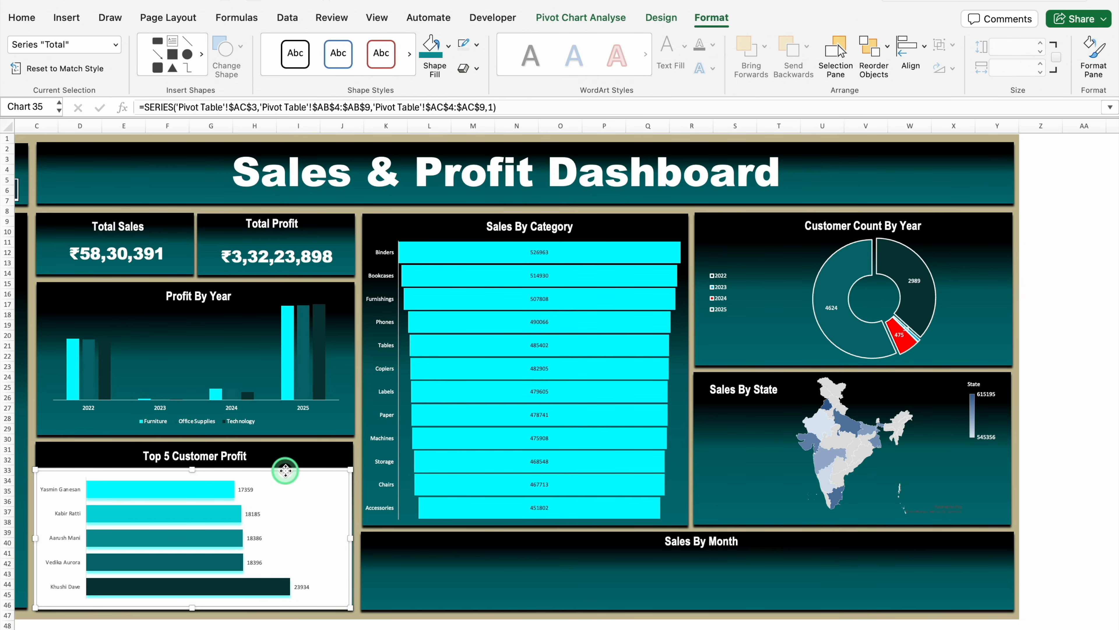
left_click(447, 46)
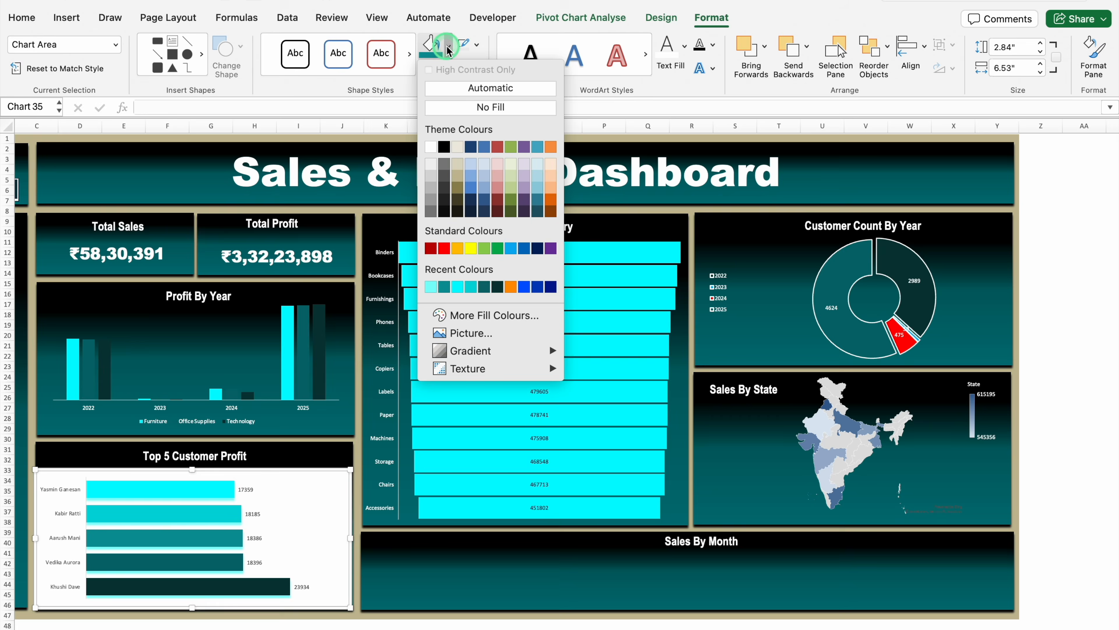
left_click(455, 108)
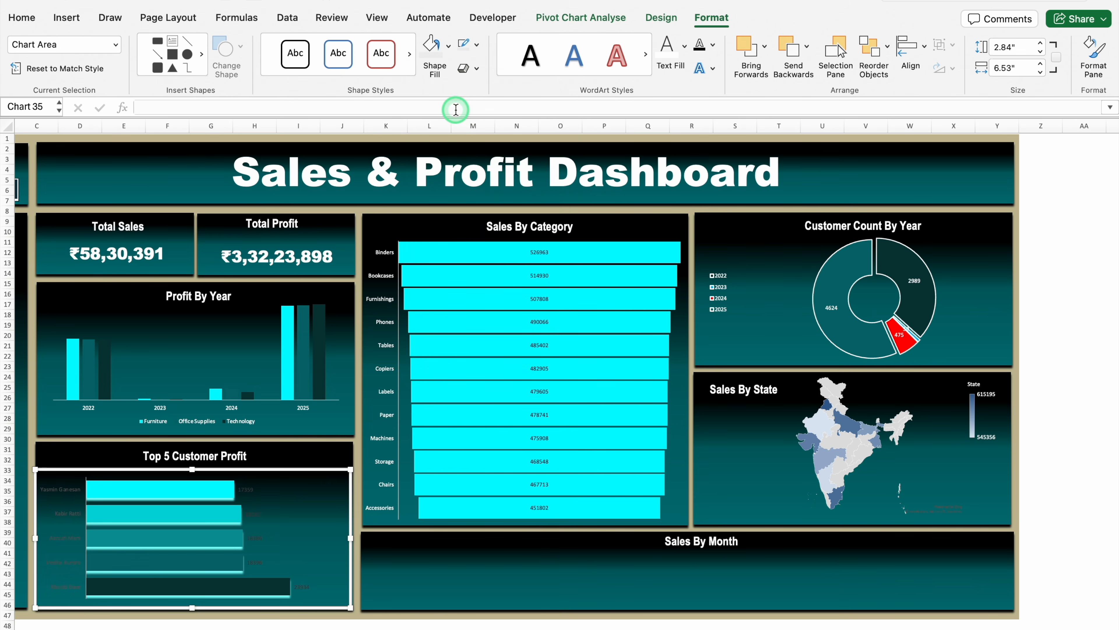
left_click(476, 44)
left_click(500, 100)
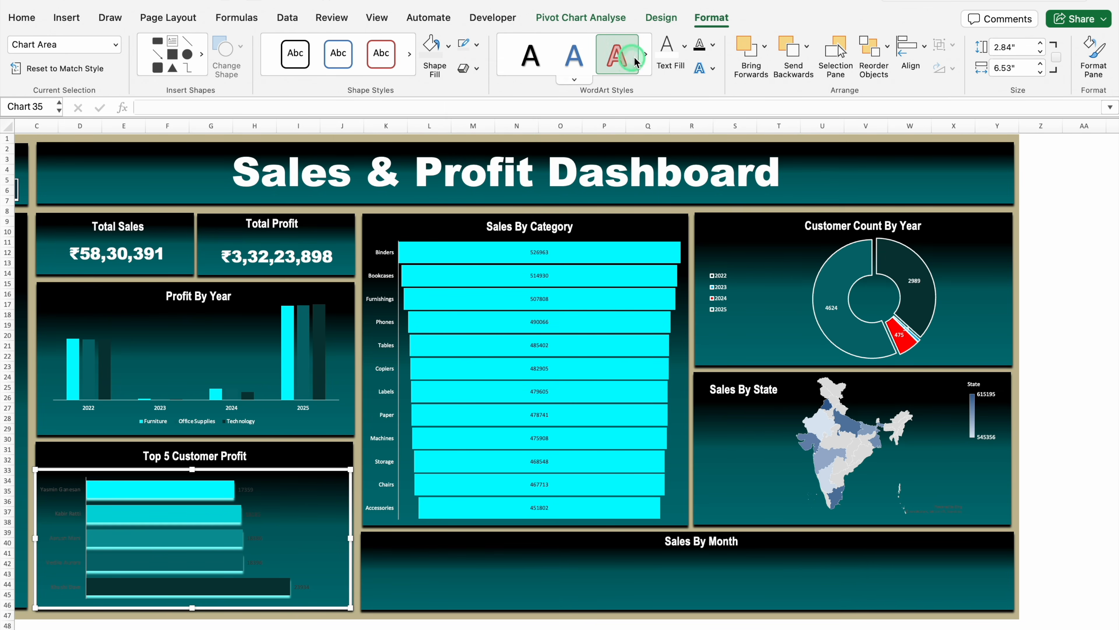
left_click(669, 61)
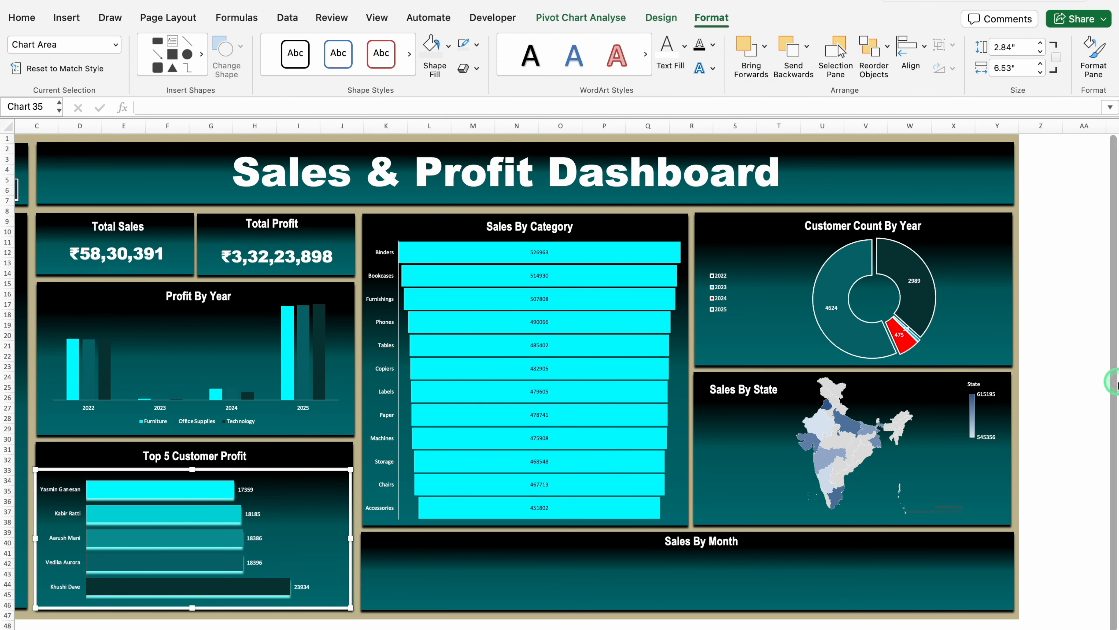
left_click(1083, 407)
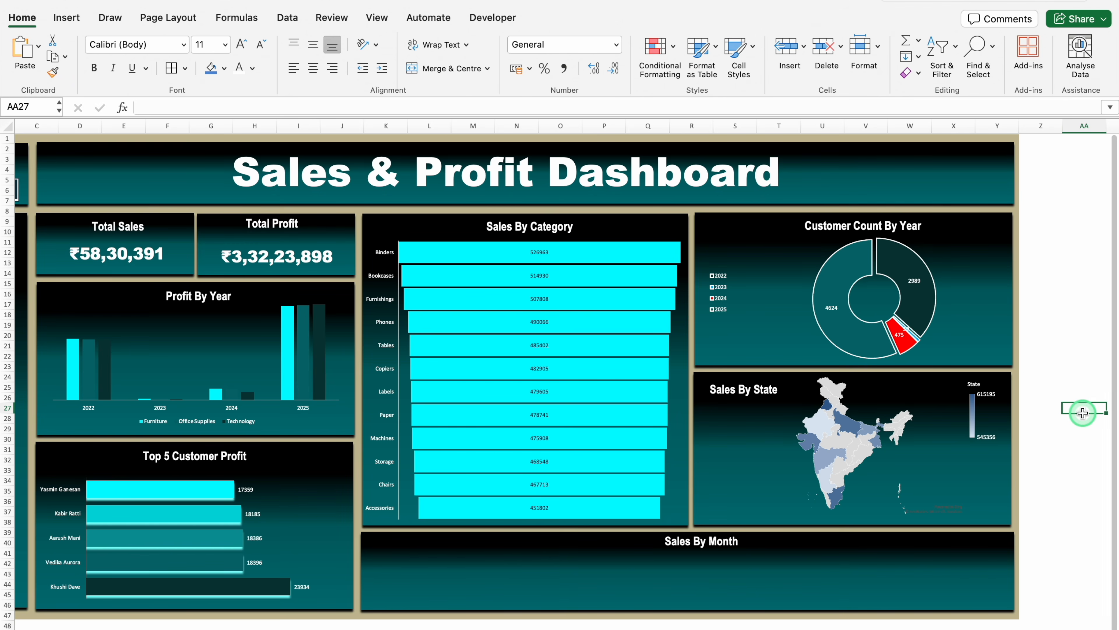
Insert a 2-D clustered column chart from the Sales By Month pivot table on the Pivot Table sheet
left_click(501, 583)
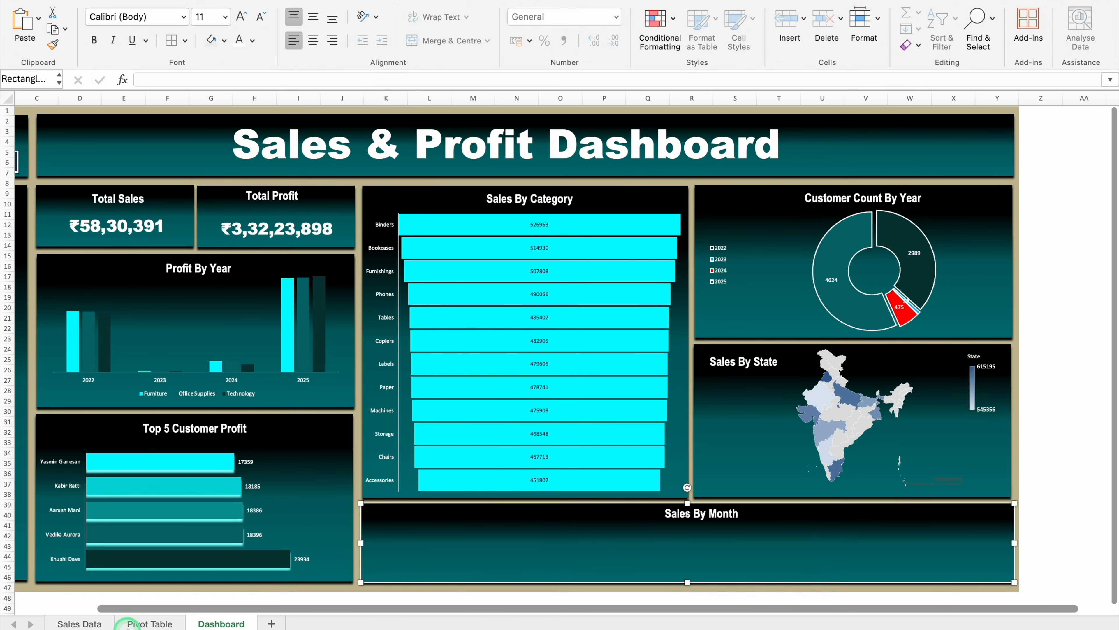
left_click(133, 623)
left_click(749, 189)
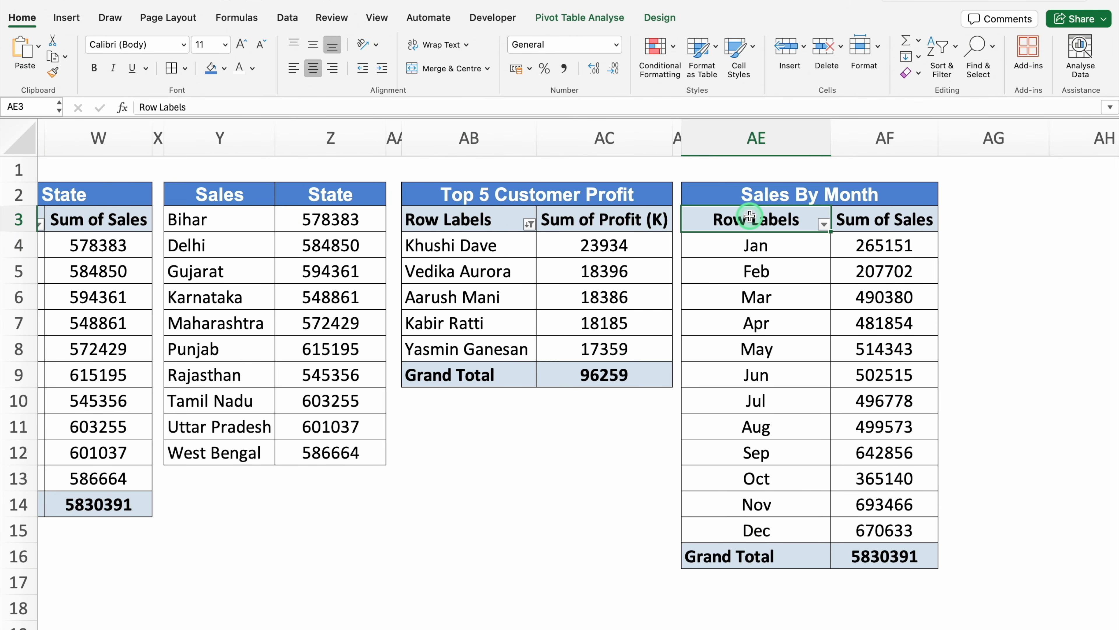
left_click(67, 18)
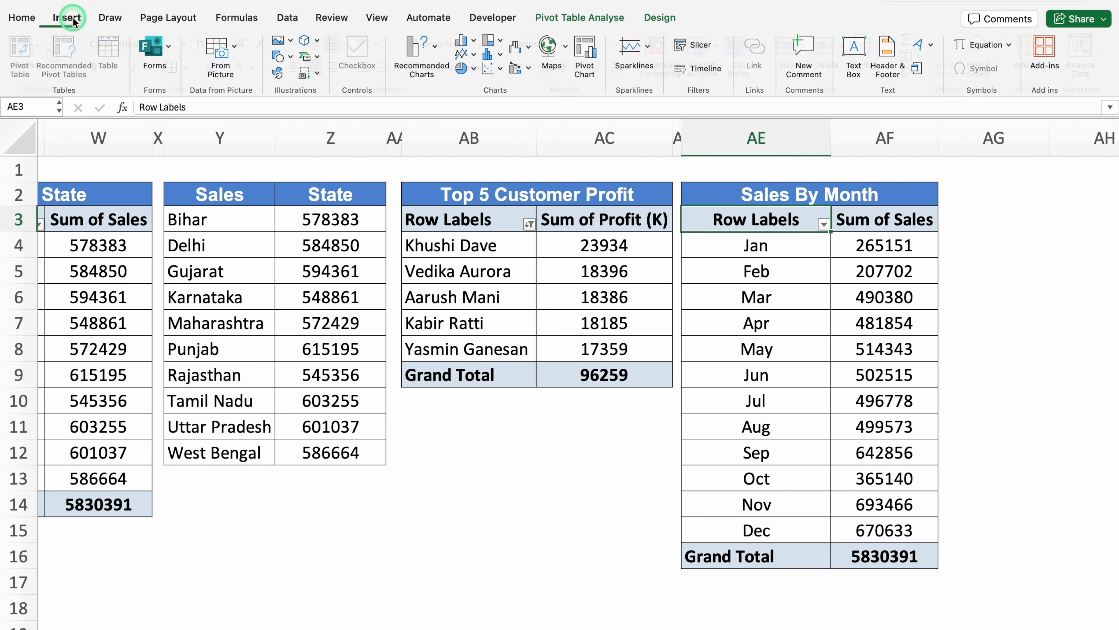
left_click(474, 42)
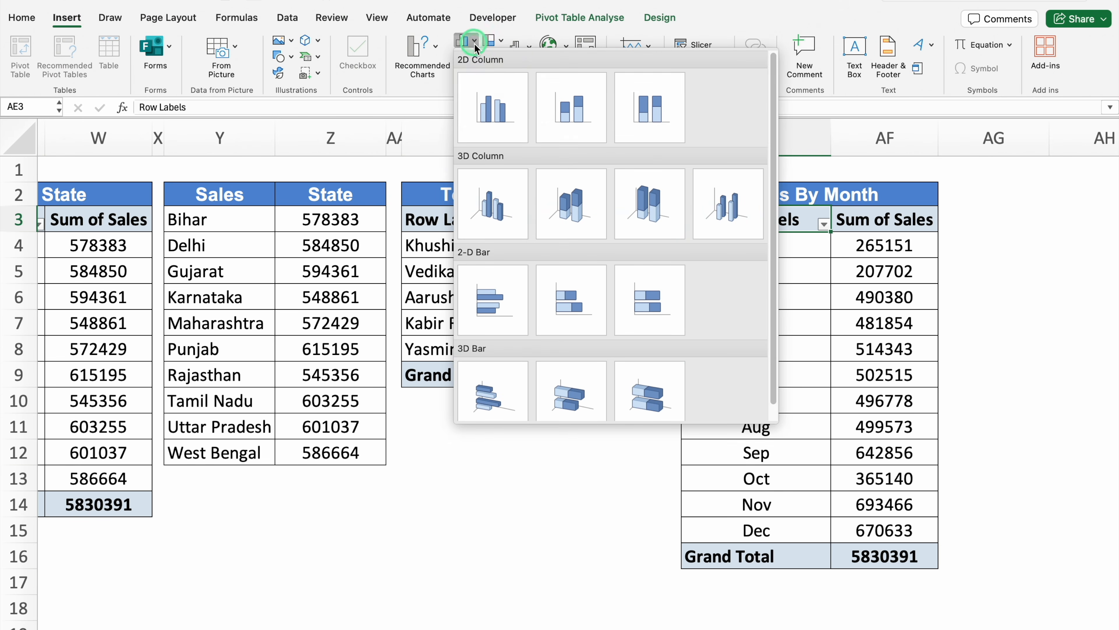
left_click(496, 109)
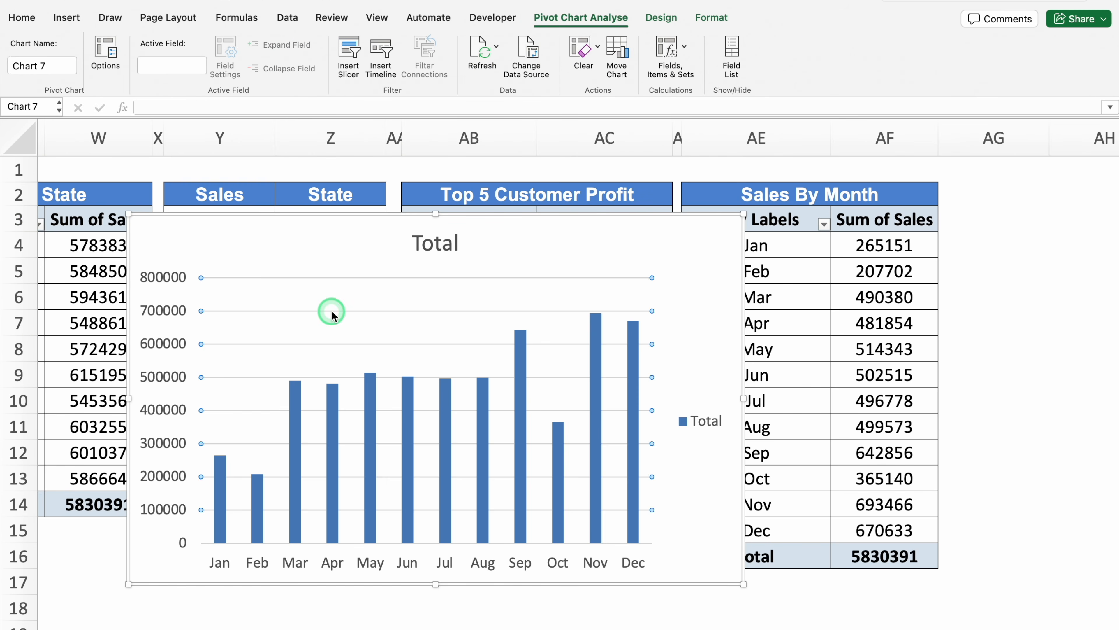
Remove the gridlines, value axis, title and legend from the monthly sales column chart
key("Delete")
left_click(200, 288)
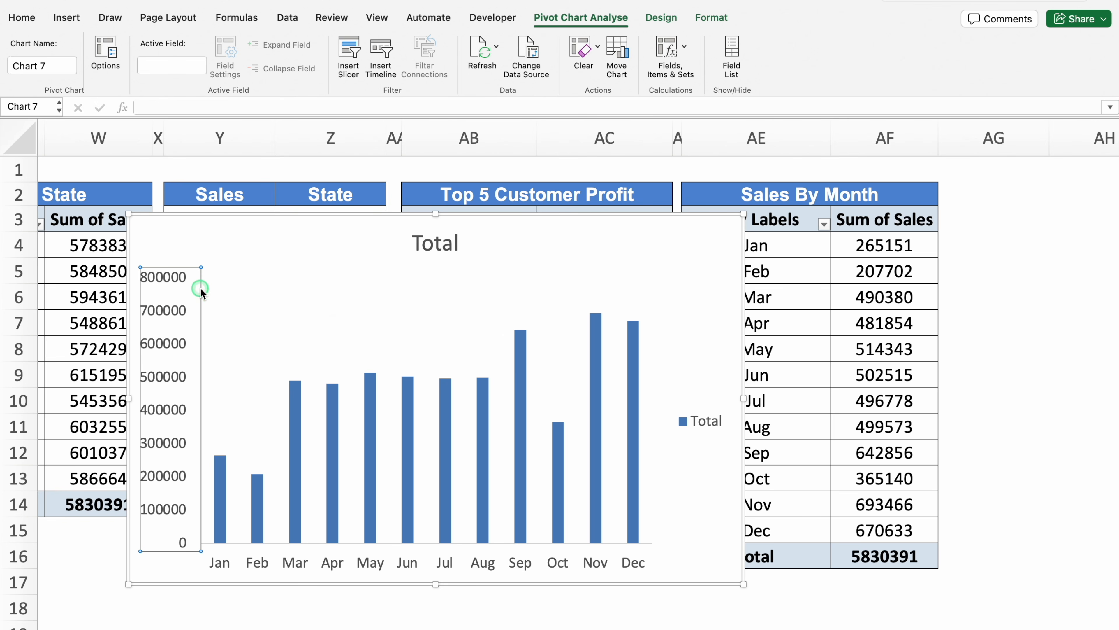
key("Delete")
left_click(439, 258)
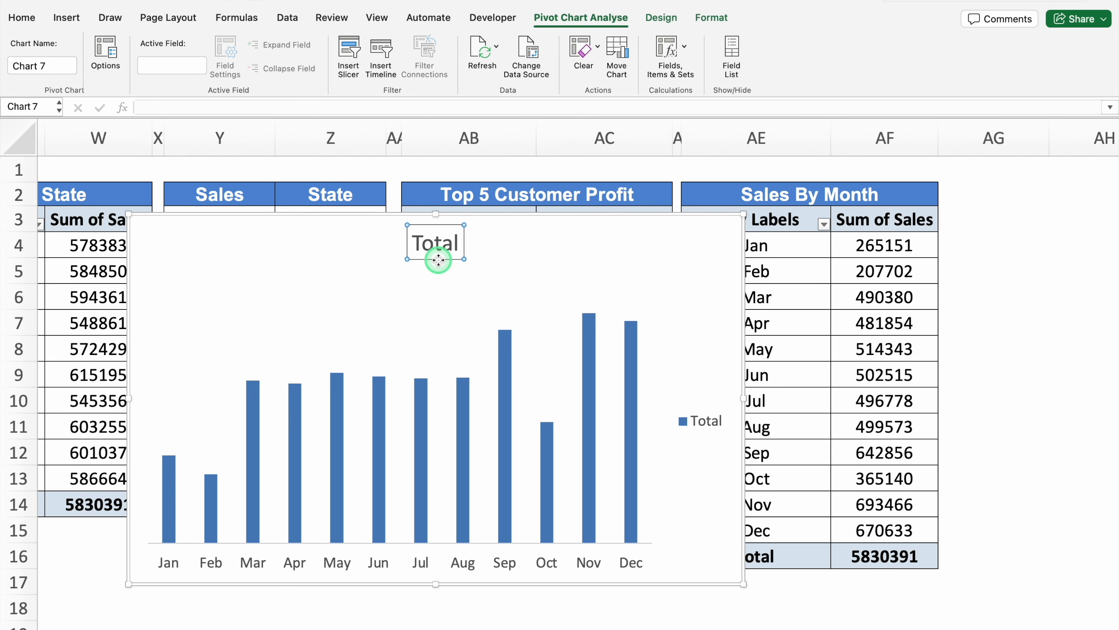
key("Delete")
left_click(709, 403)
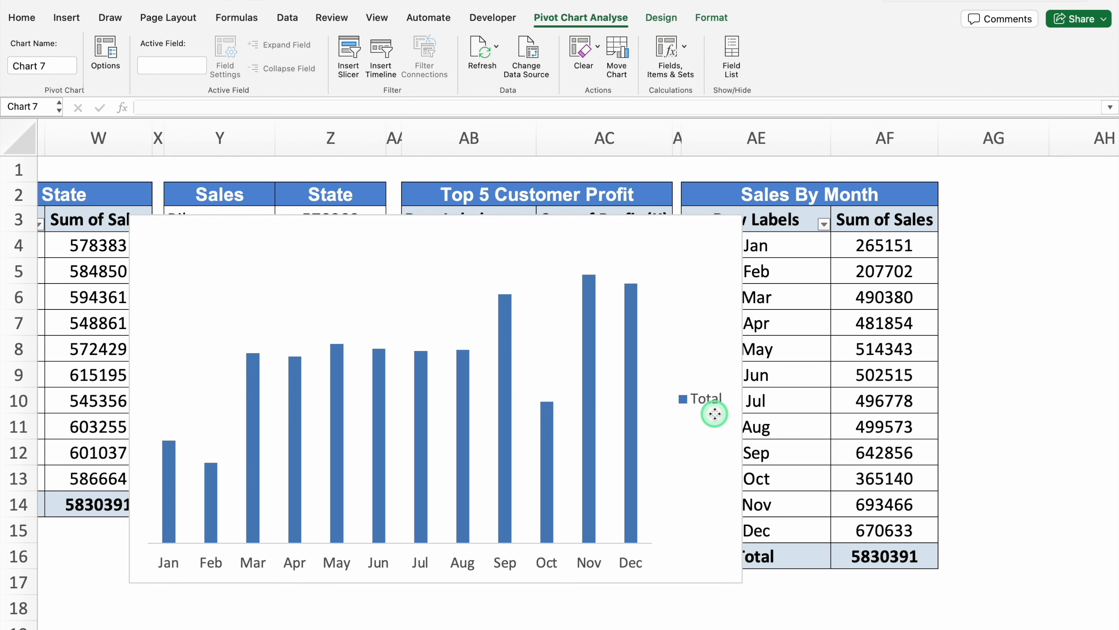
key("Delete")
Reduce the gap width of the monthly sales column series to make the columns much wider
left_click(699, 369)
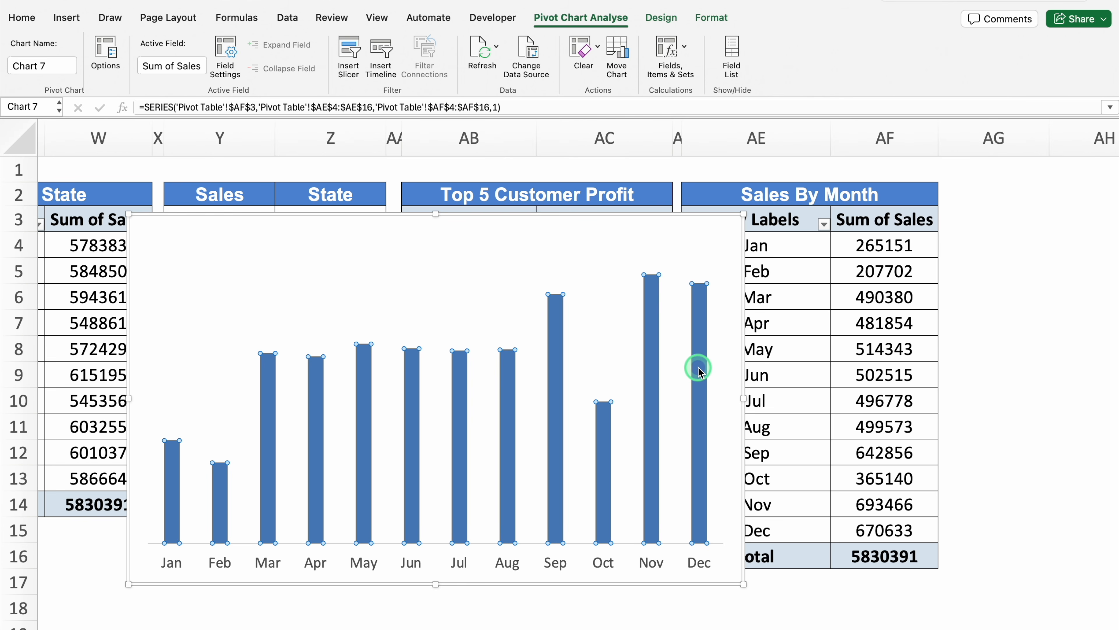
right_click(698, 369)
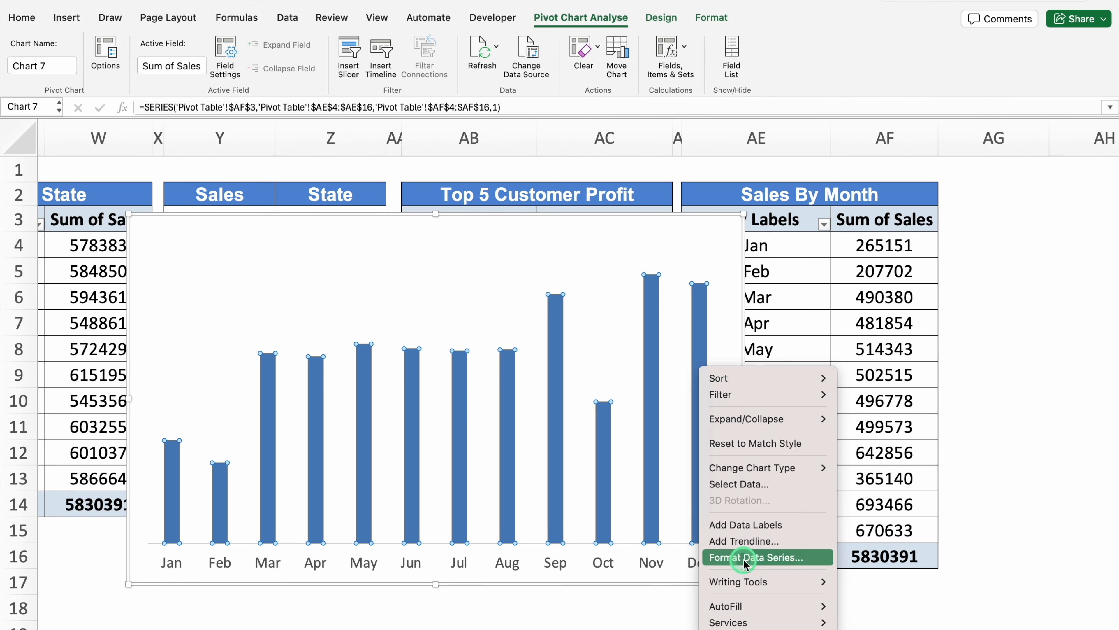
left_click(727, 556)
left_click_drag(990, 292, 981, 292)
left_click(1103, 129)
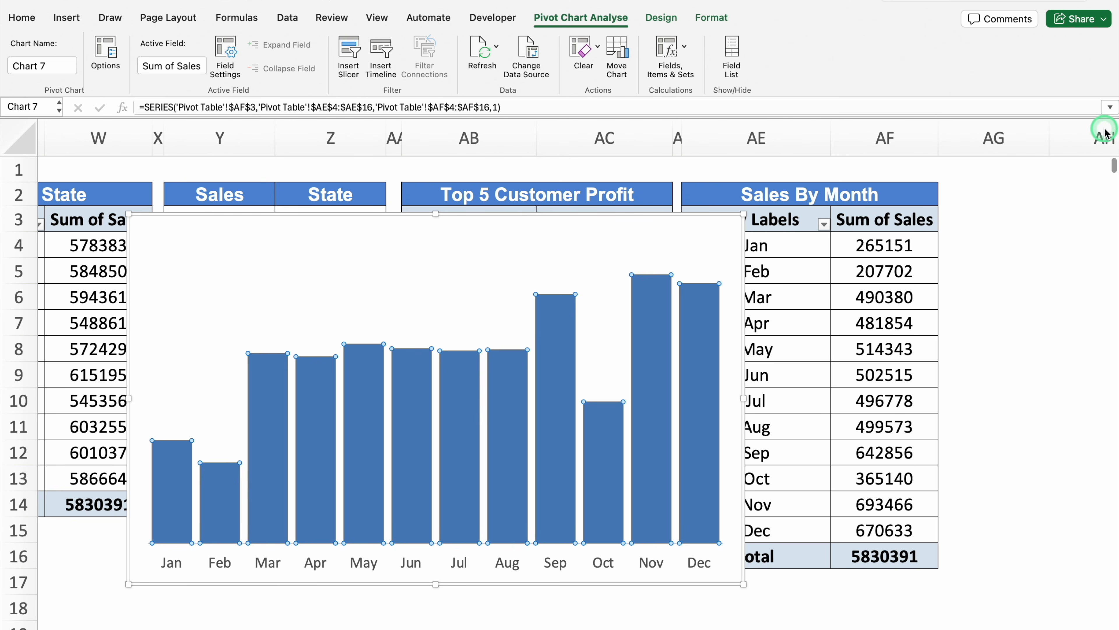
Move the monthly sales chart from the Pivot Table sheet to the Sales By Month panel on the Dashboard sheet
key("cmd+x")
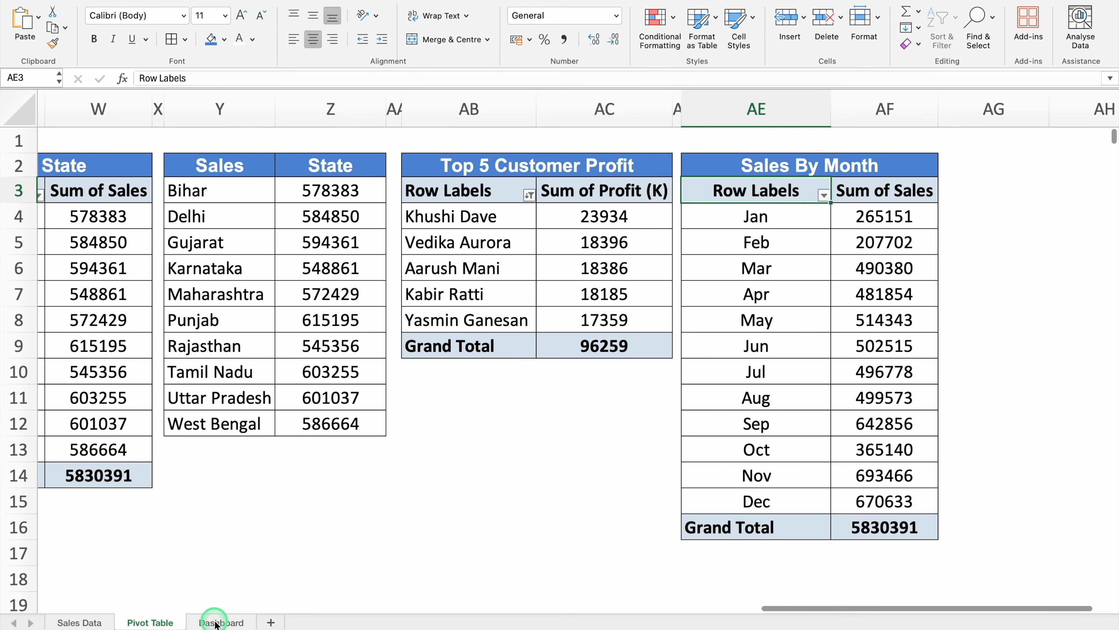
left_click(216, 623)
left_click(637, 519)
left_click(633, 549)
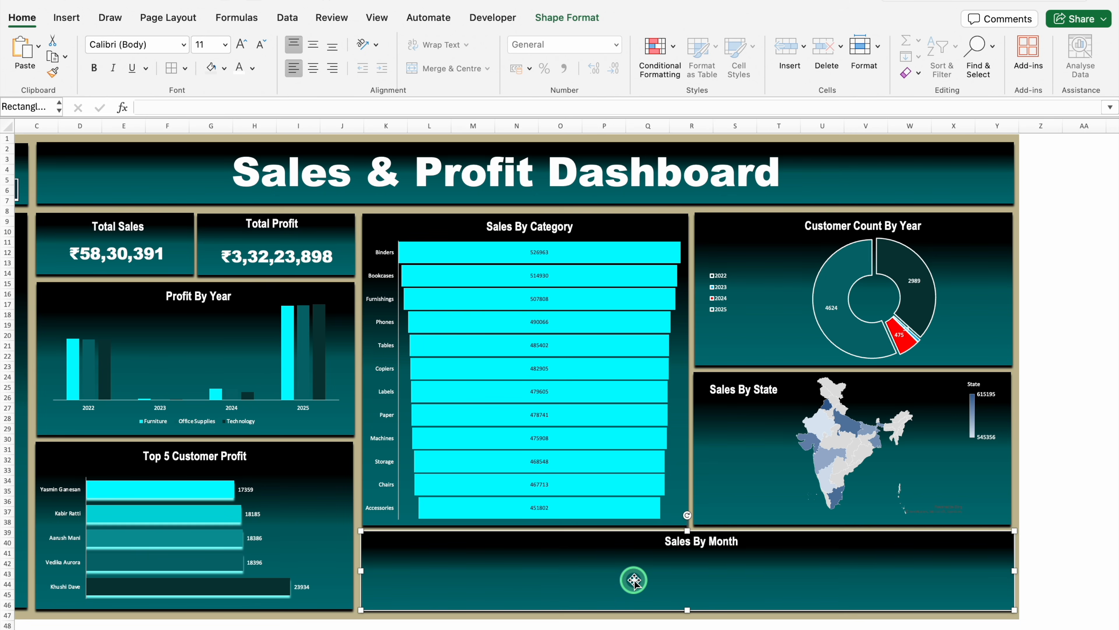
key("super+v")
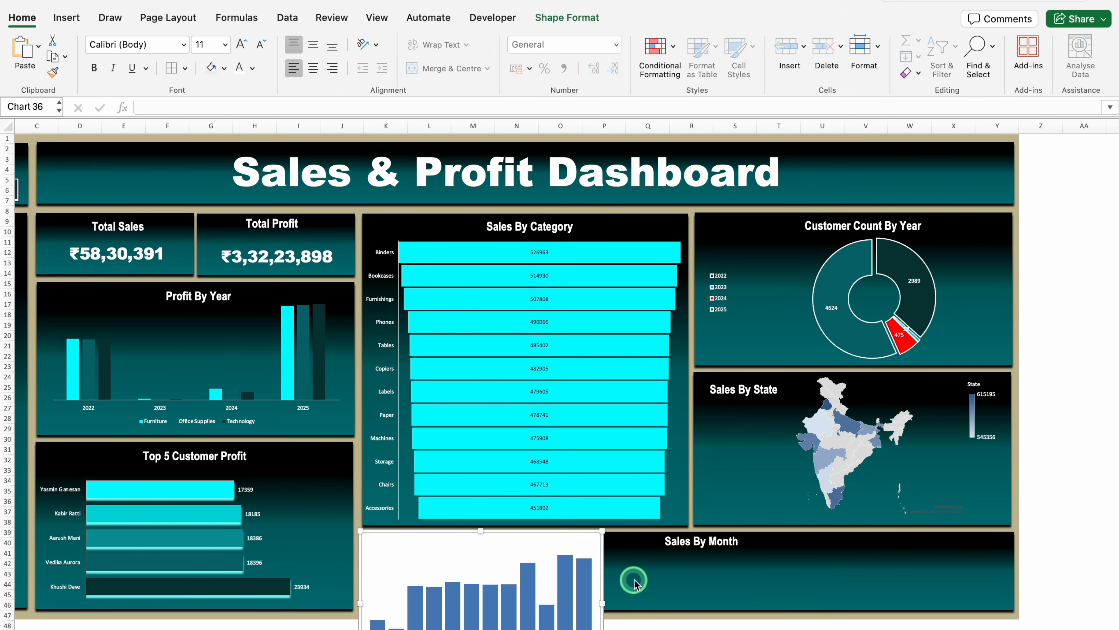
Resize and position the monthly sales chart to fit the full width and height of the Sales By Month panel
left_click_drag(640, 462, 1012, 462)
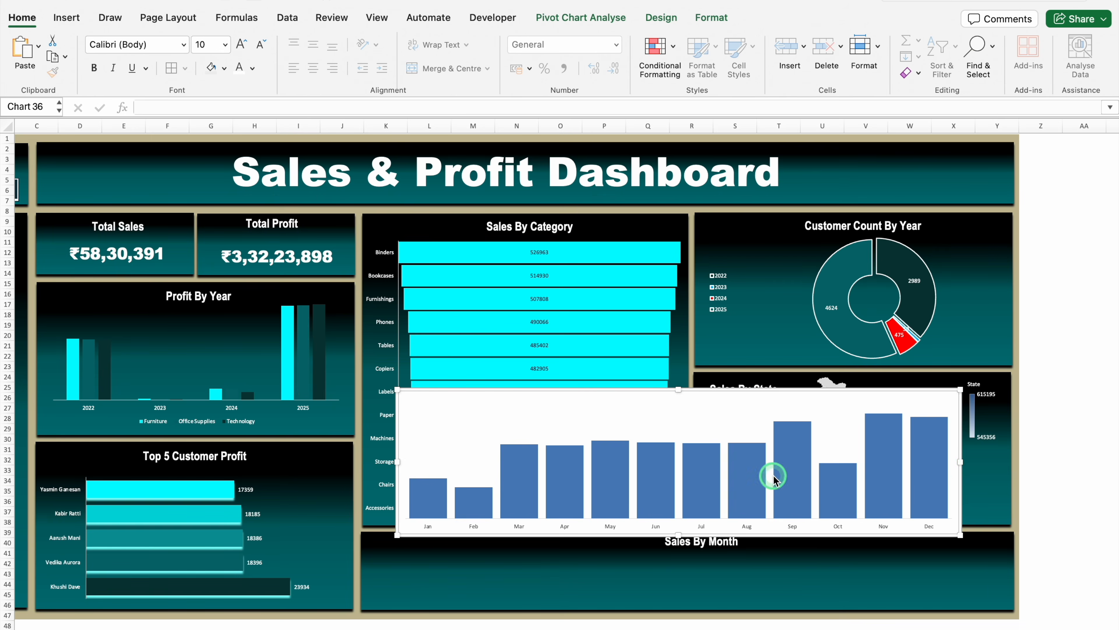
left_click_drag(366, 463, 365, 463)
left_click_drag(687, 390, 687, 463)
left_click_drag(729, 463, 729, 536)
Fill the monthly sales column series with bright cyan
left_click(974, 574)
left_click(689, 20)
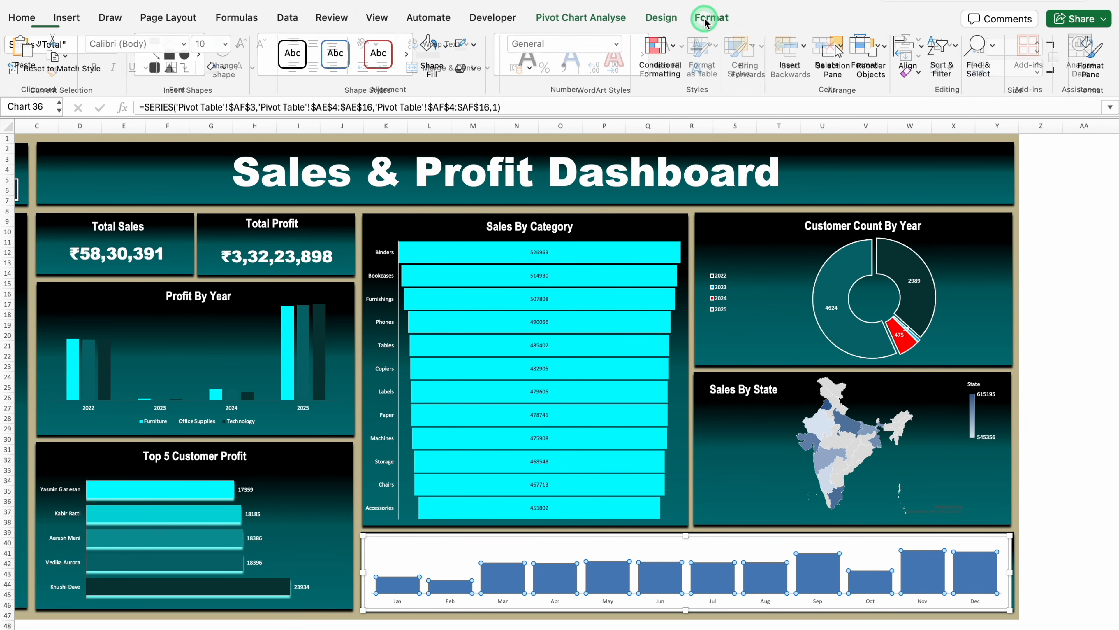
left_click(449, 47)
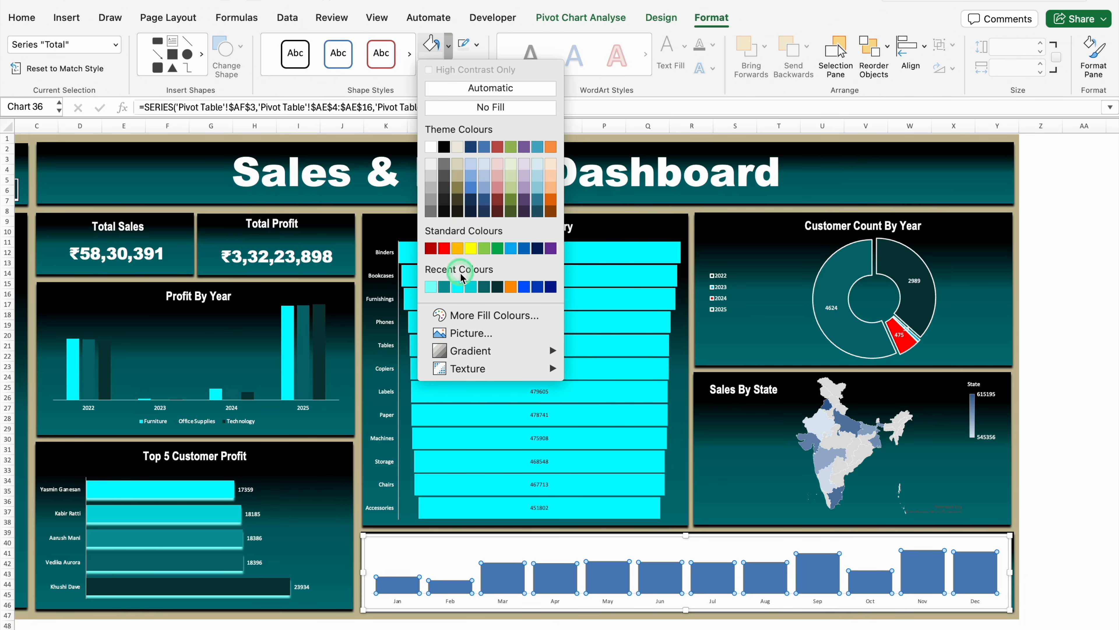
left_click(458, 285)
Remove the monthly sales chart area's fill, make its text white, and nudge the chart slightly down in the panel
left_click(469, 537)
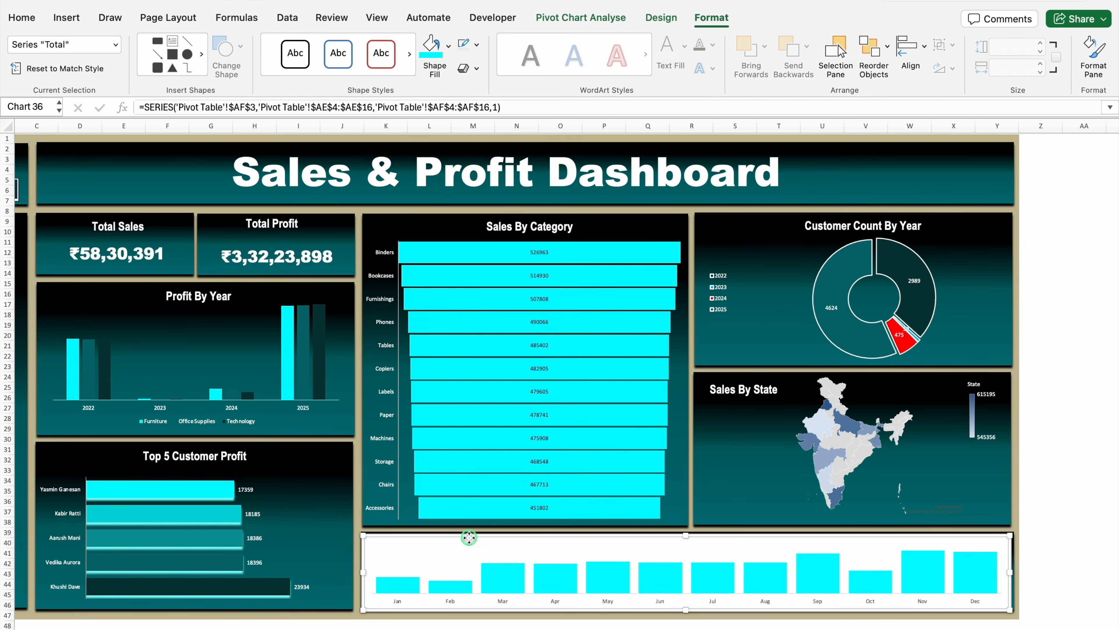
left_click(449, 48)
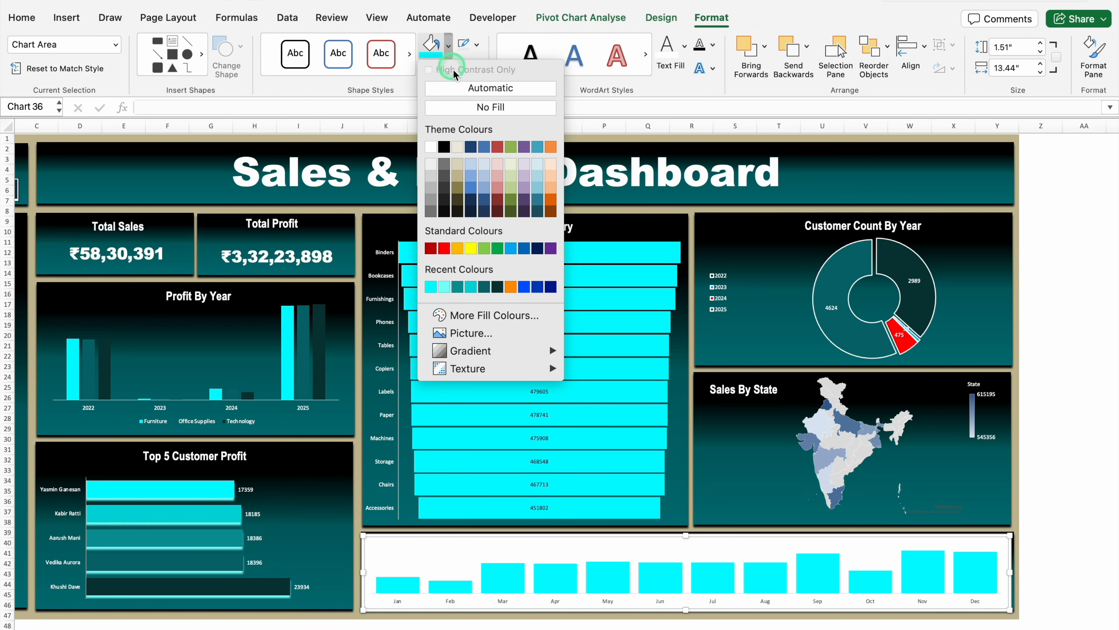
left_click(465, 105)
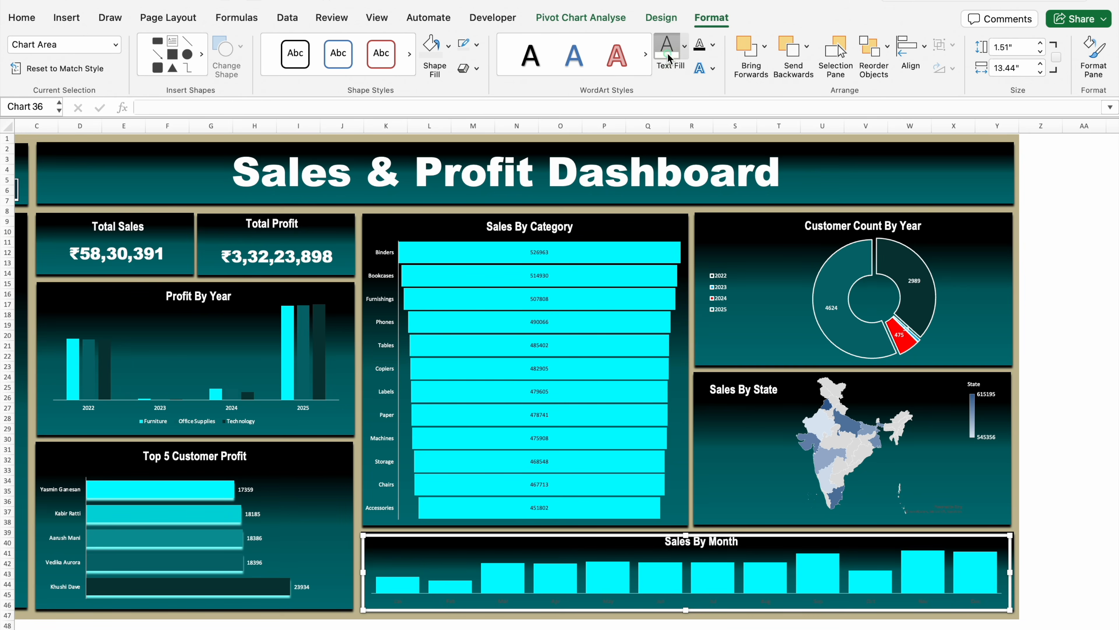
left_click_drag(807, 537, 806, 539)
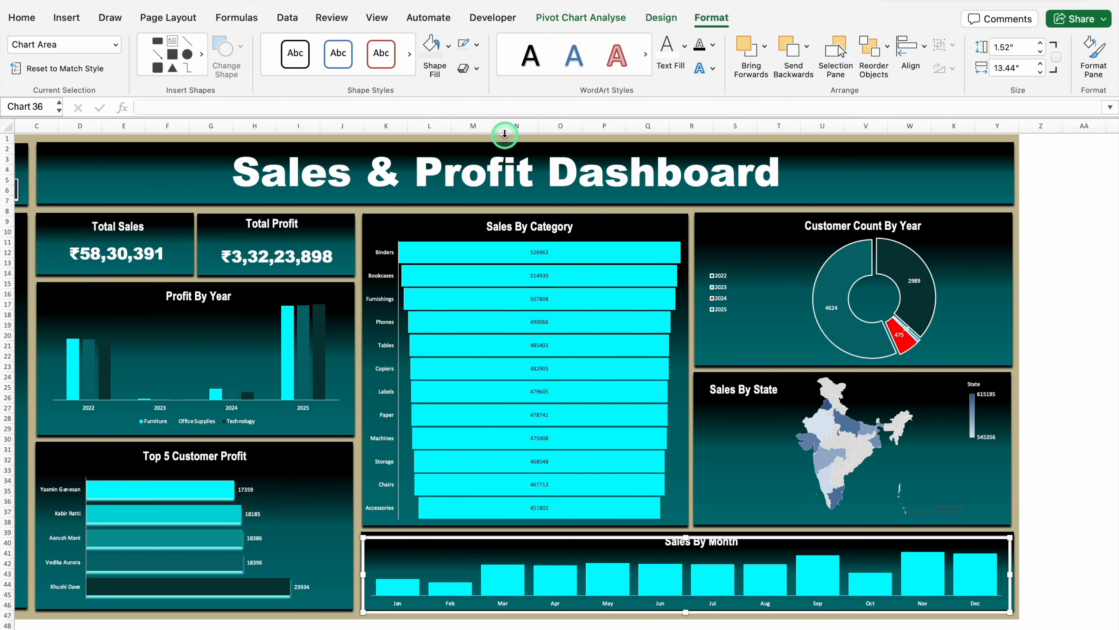
left_click(1066, 489)
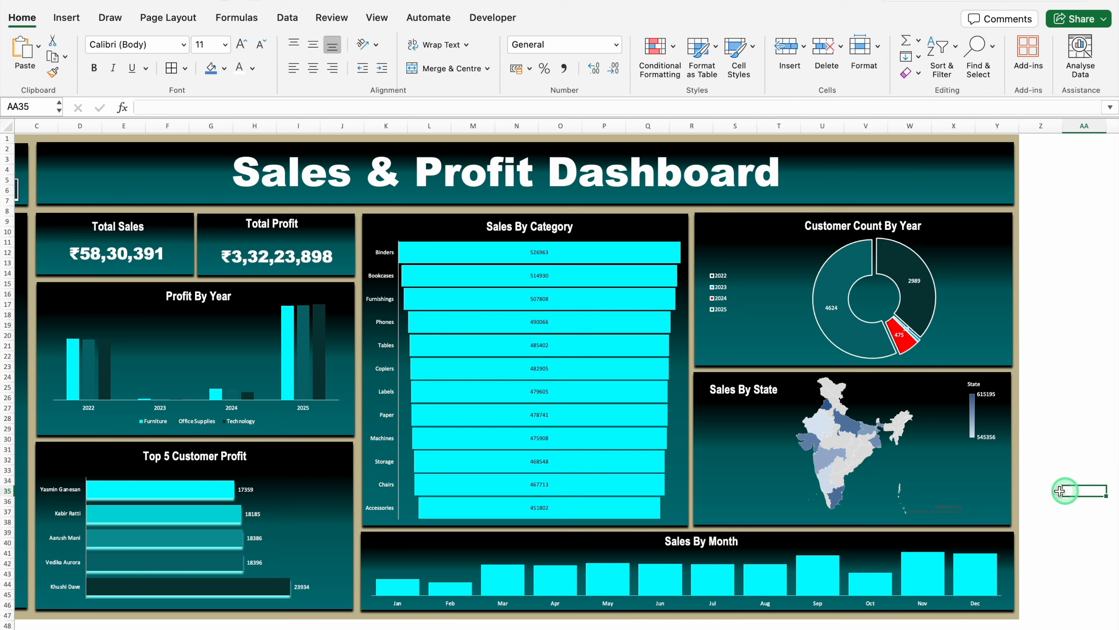
Insert Year, Month and Category slicers for the Sales By Month pivot table on the Pivot Table sheet
scroll(835, 626, "left", 3)
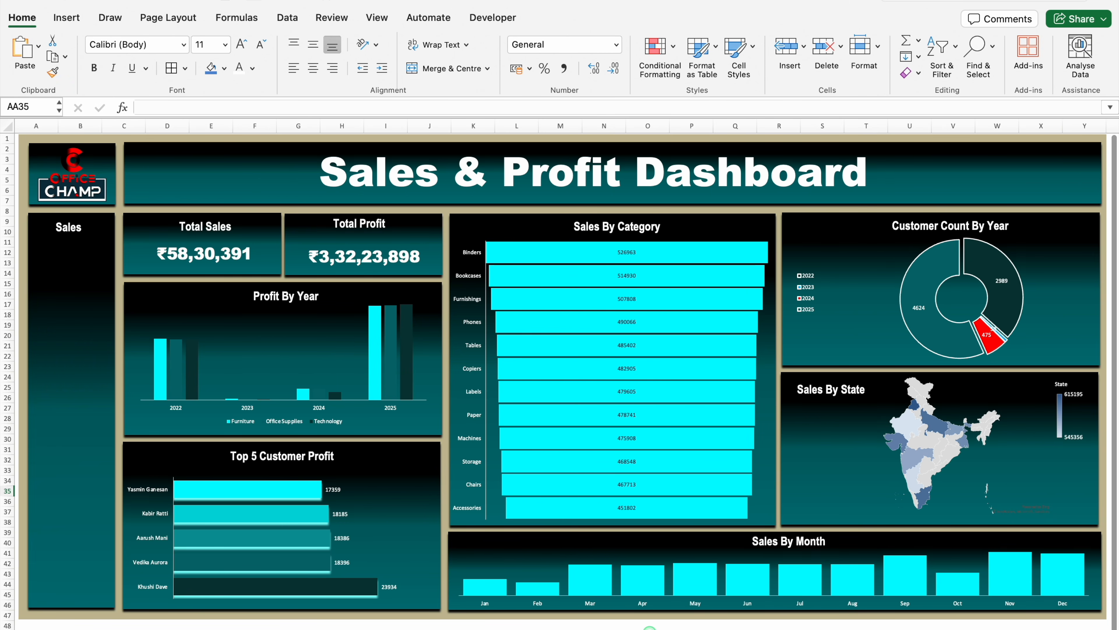
left_click(80, 289)
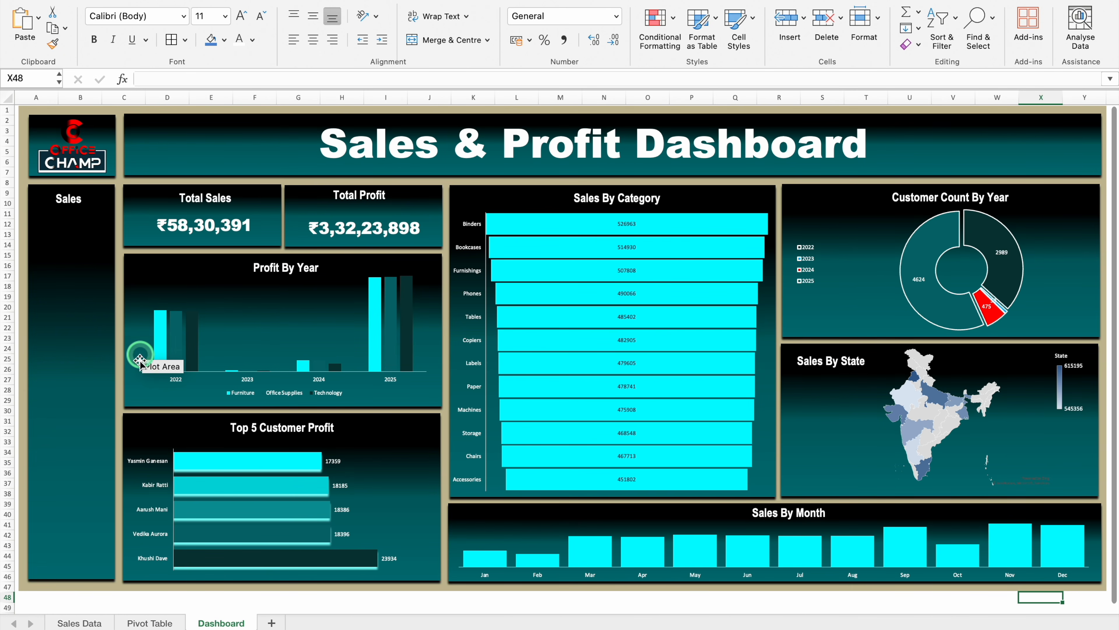
left_click(150, 622)
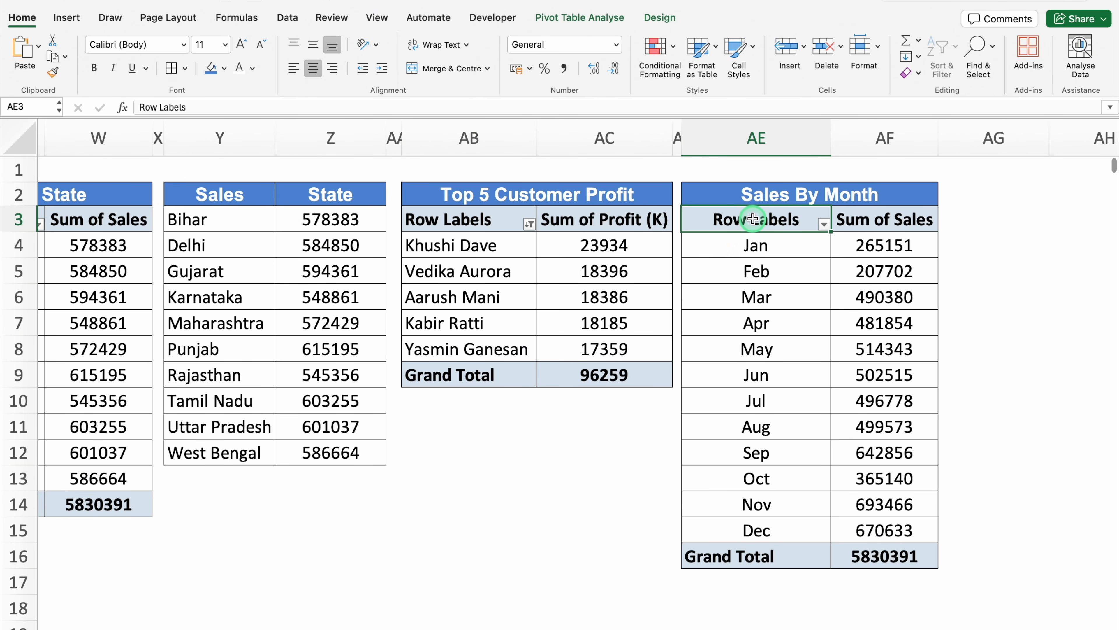
left_click(586, 19)
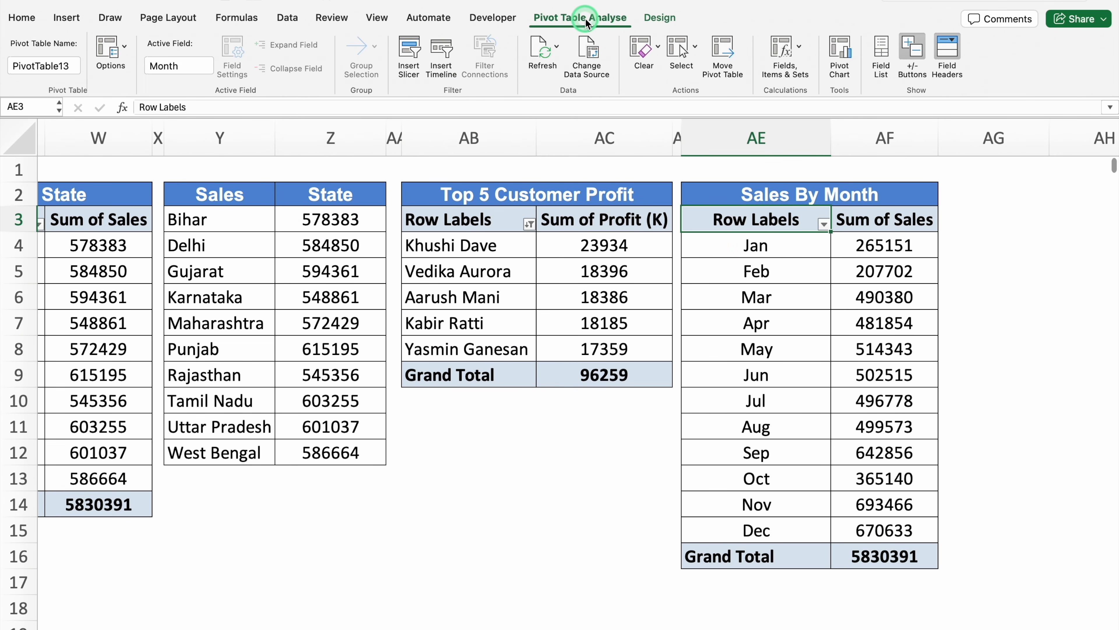
left_click(427, 78)
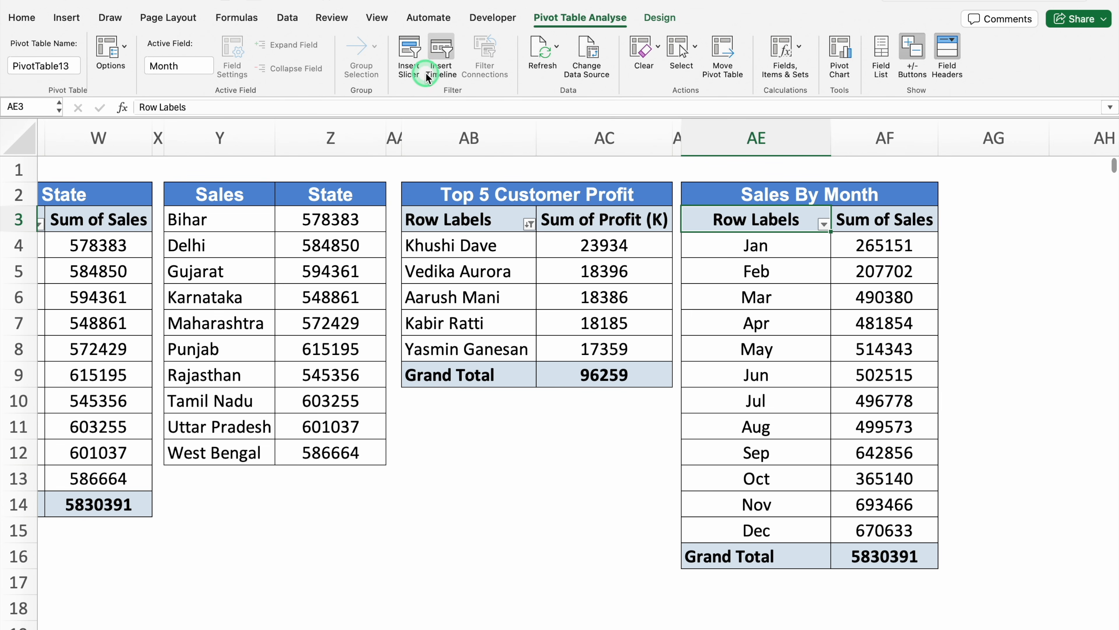
left_click(413, 57)
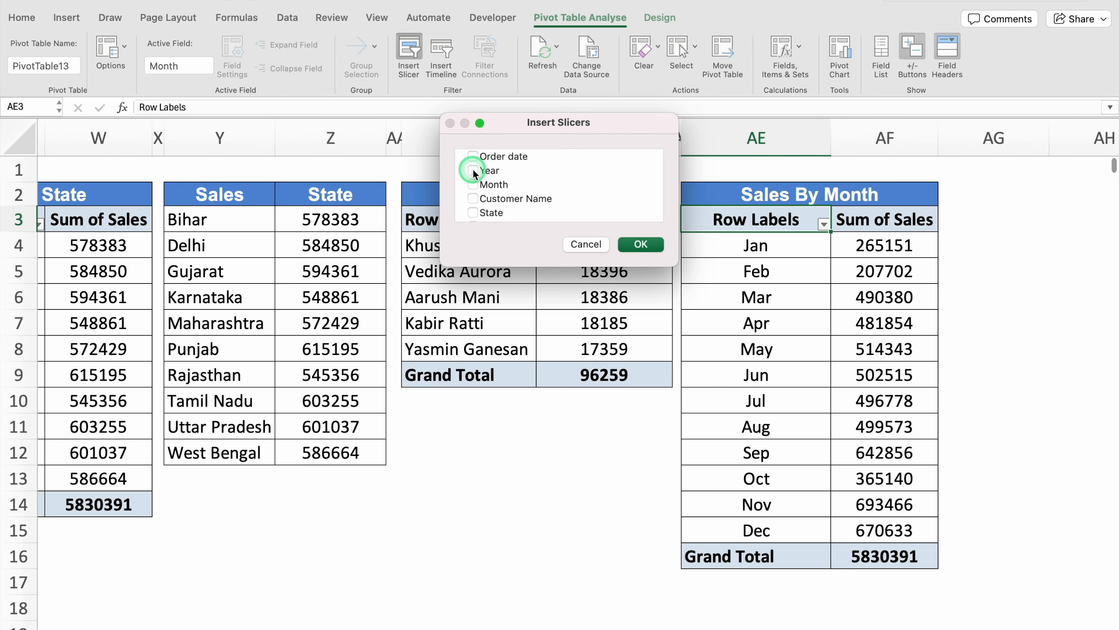
left_click(474, 185)
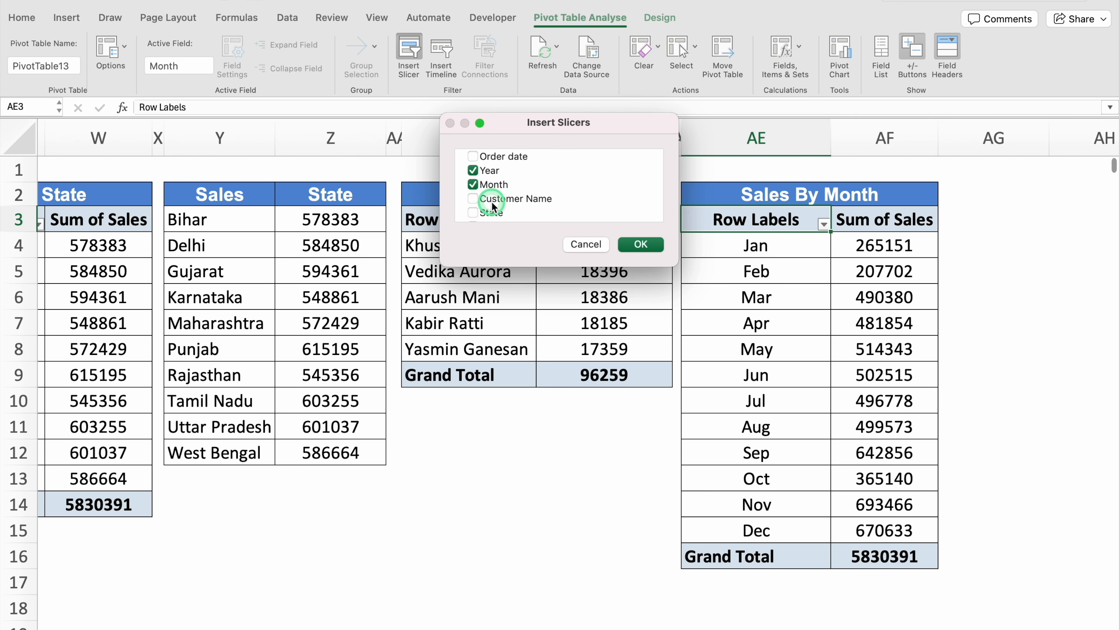
left_click(508, 202)
scroll(508, 202, "down", 2)
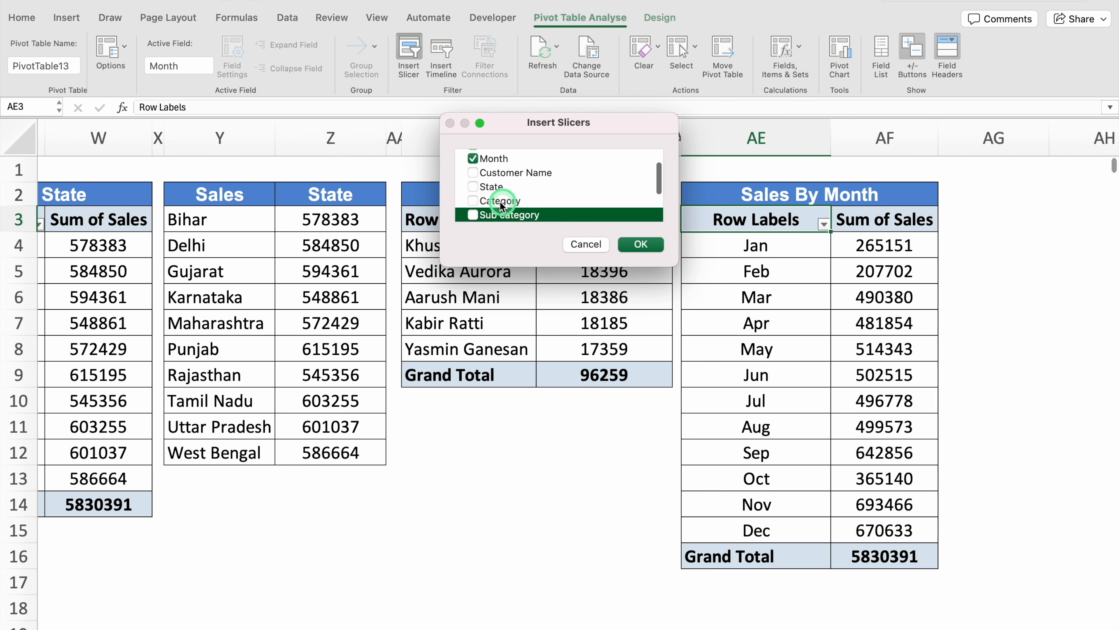
left_click(641, 244)
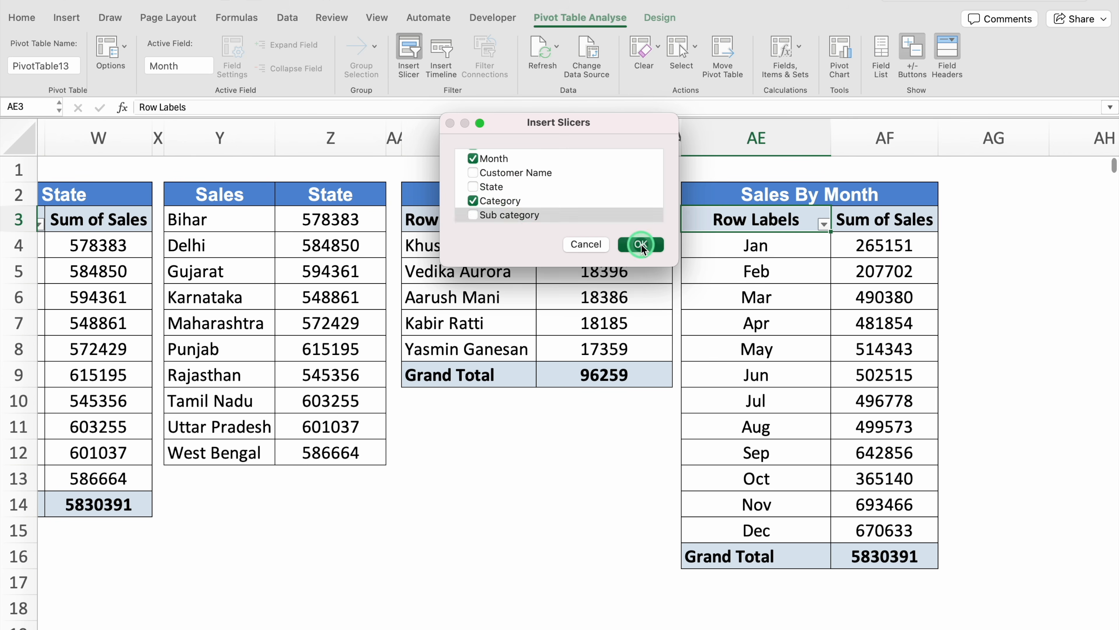
left_click_drag(530, 310, 501, 313)
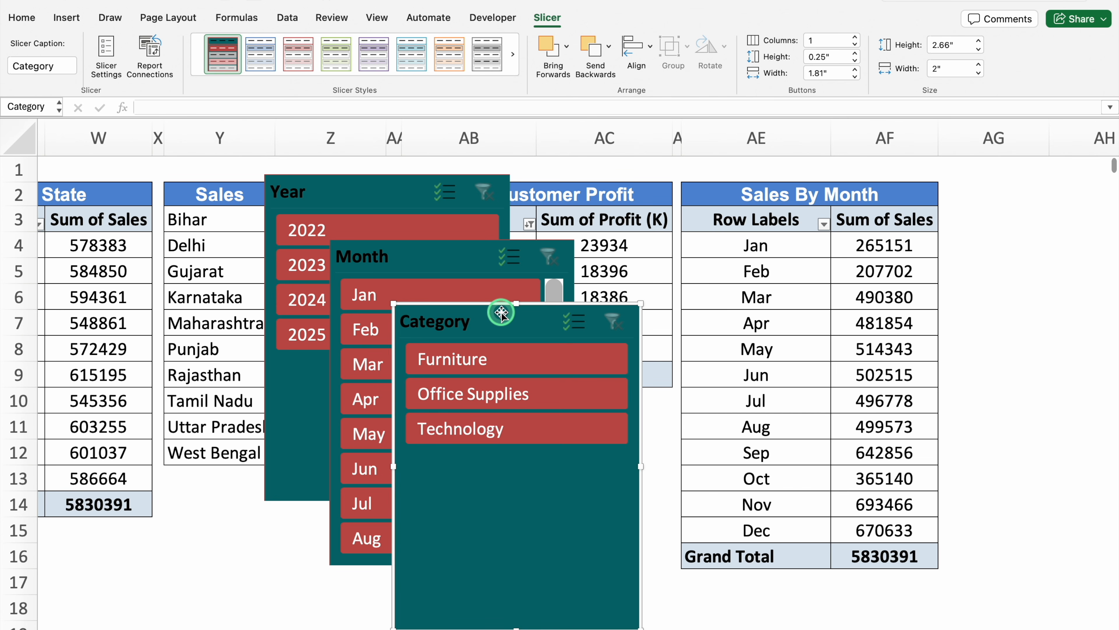
left_click_drag(501, 312, 470, 311)
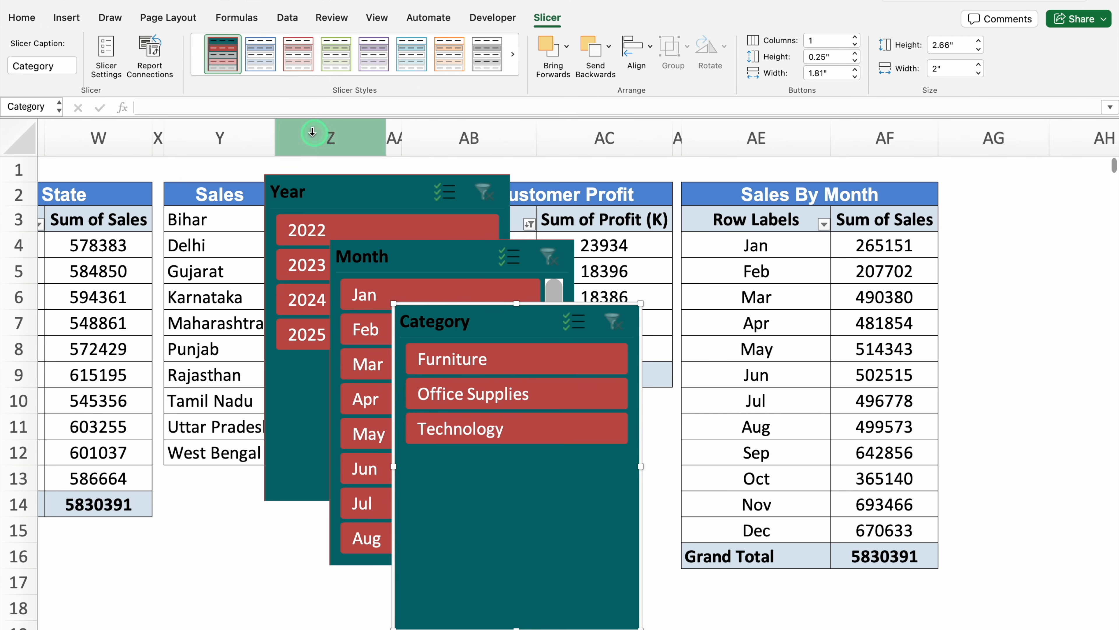
left_click(290, 59)
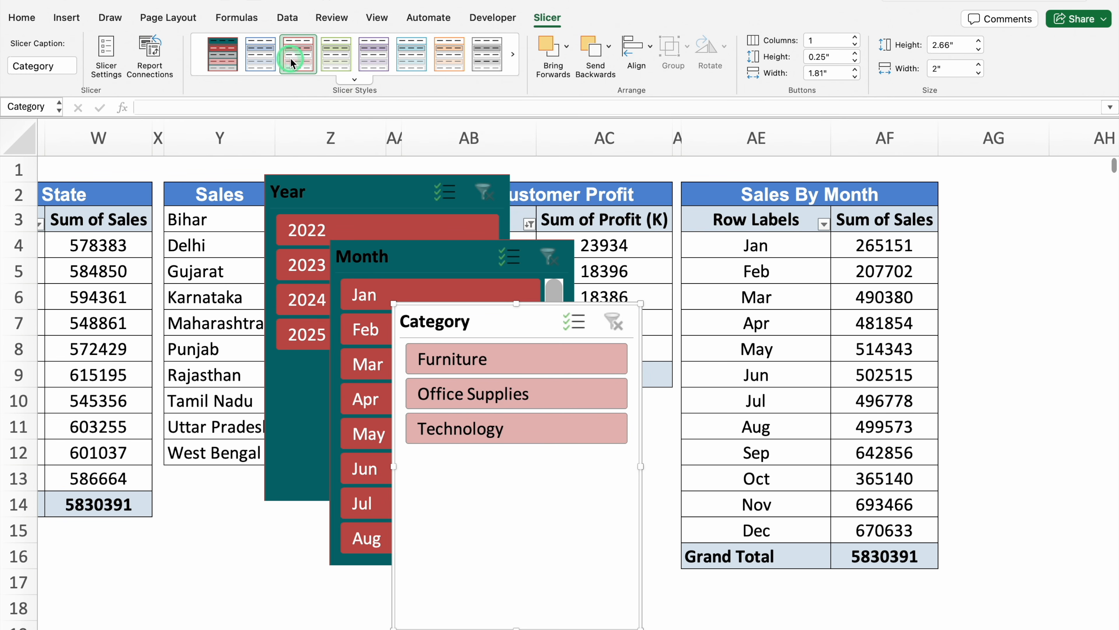
right_click(290, 59)
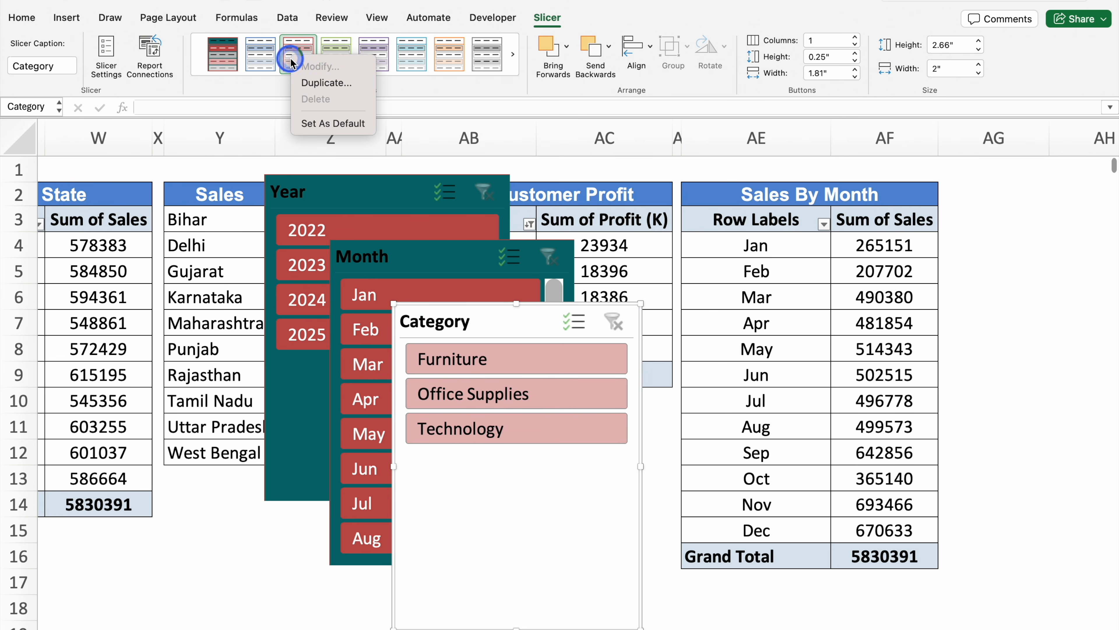
left_click(326, 83)
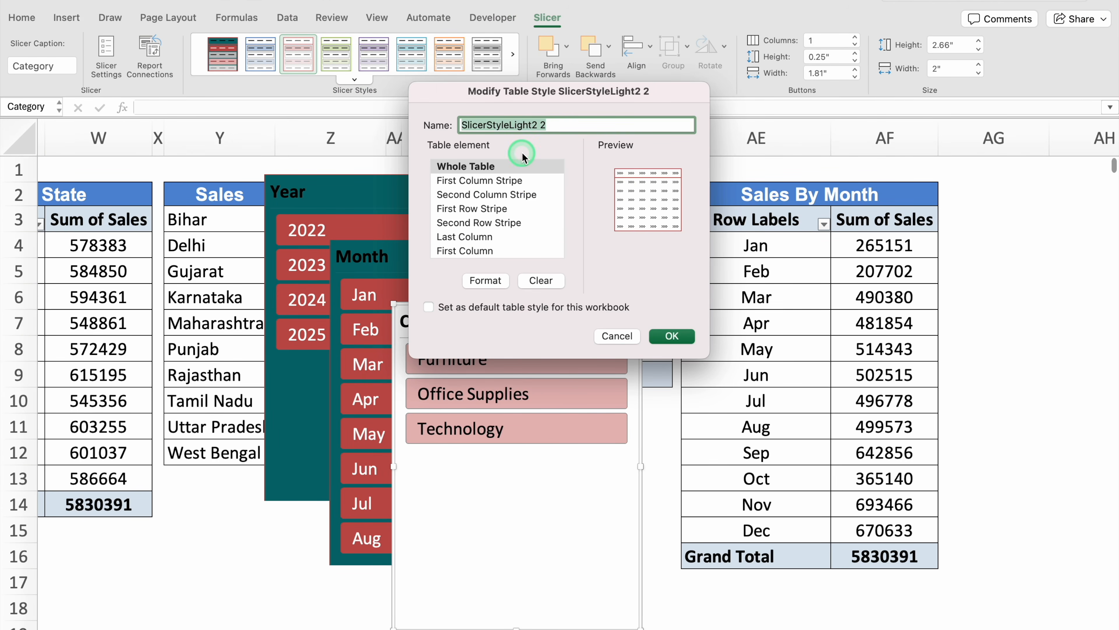
left_click(489, 281)
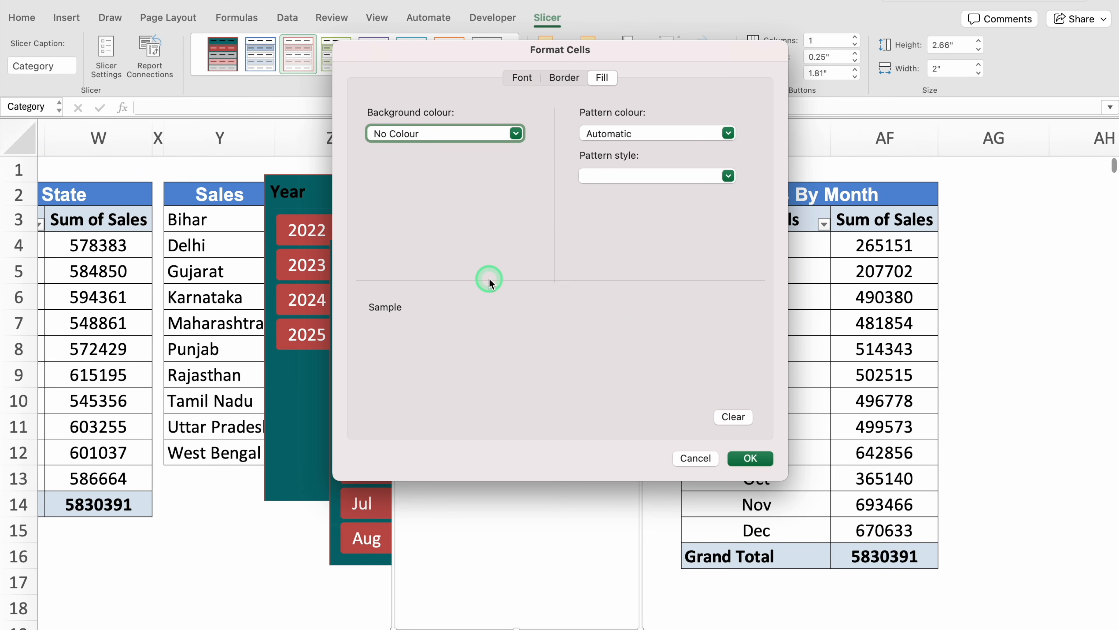
left_click(531, 78)
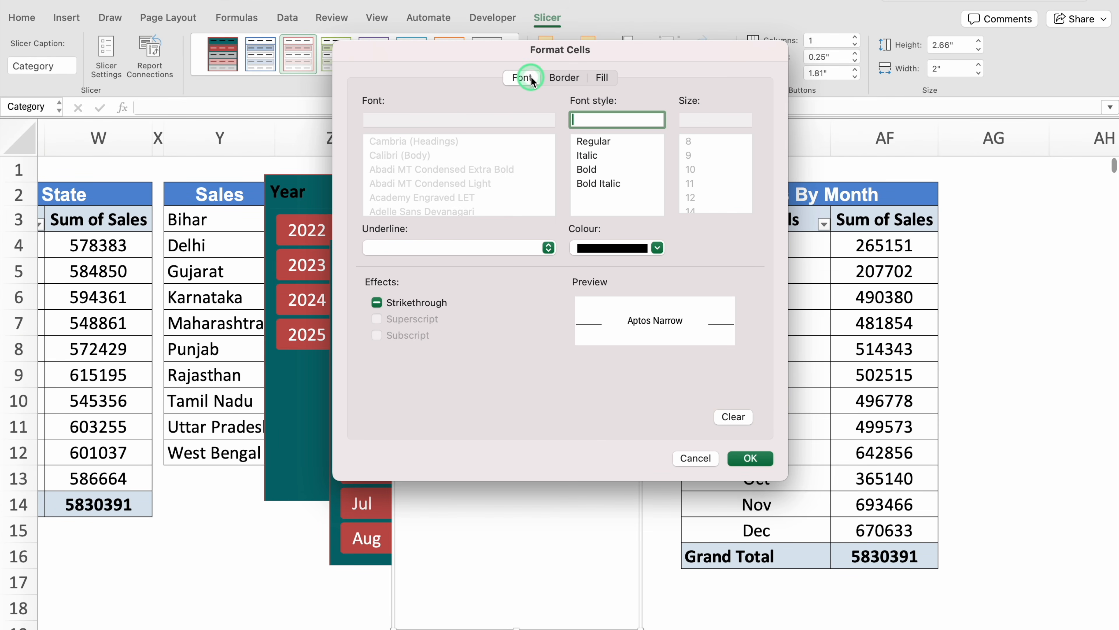
left_click(568, 78)
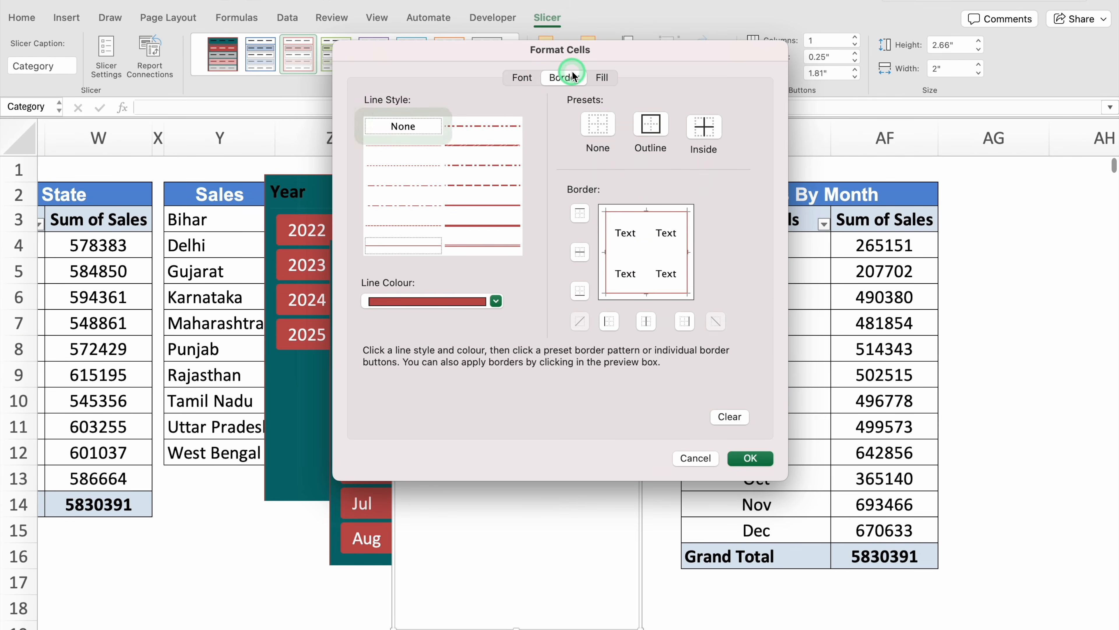
left_click(601, 79)
left_click(695, 458)
left_click(621, 349)
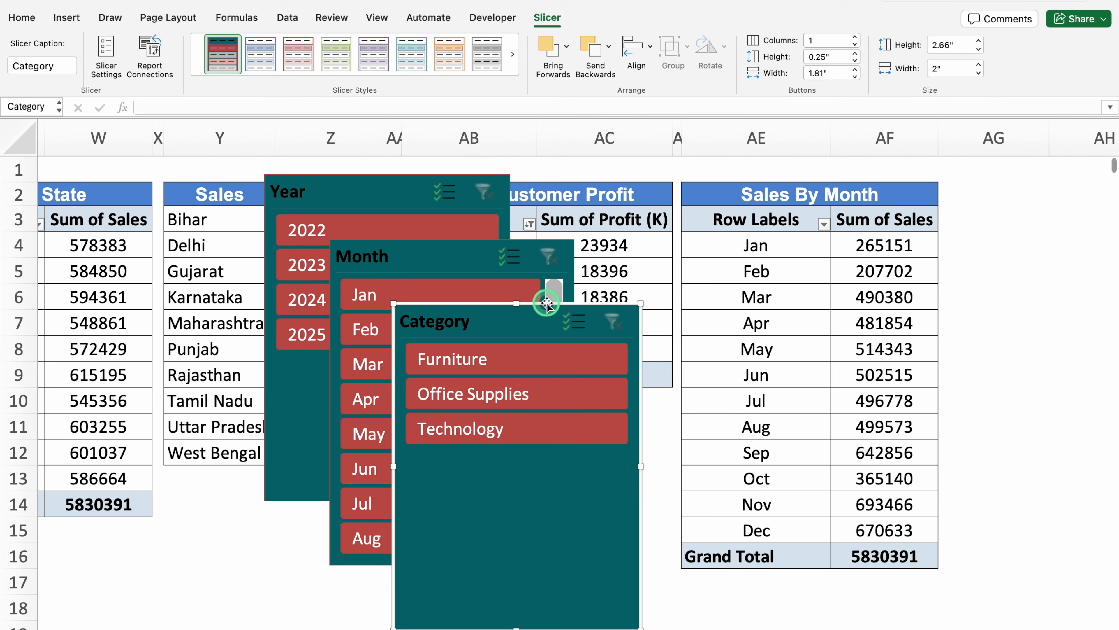
Move the Year, Month and Category slicers together from the Pivot Table sheet to the Sales panel on the Dashboard sheet
left_click(475, 241, "shift")
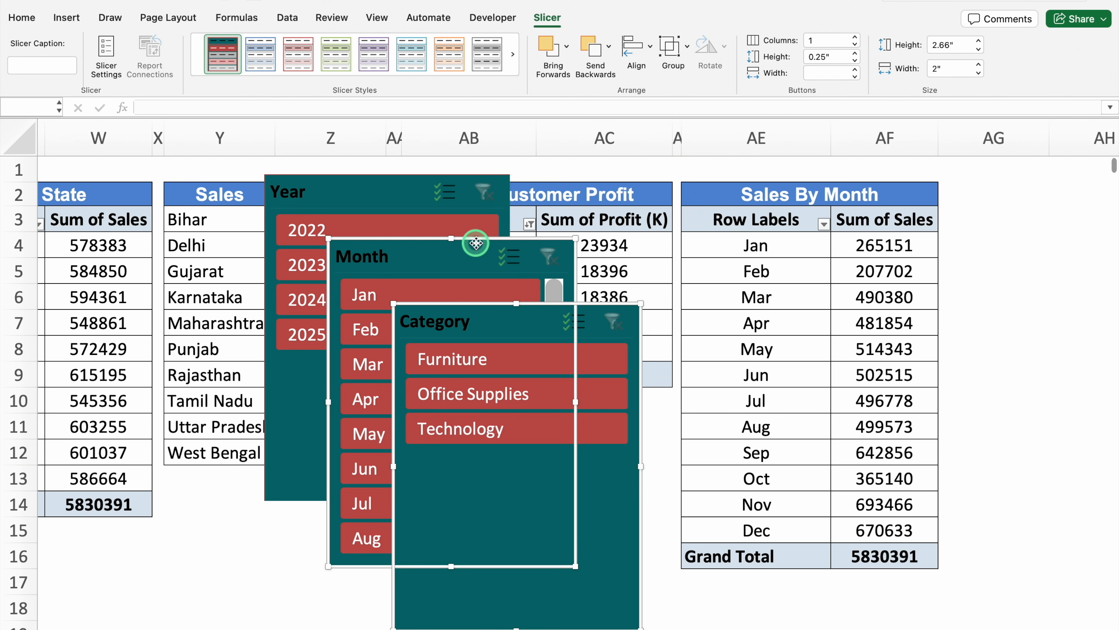
left_click(415, 177, "shift")
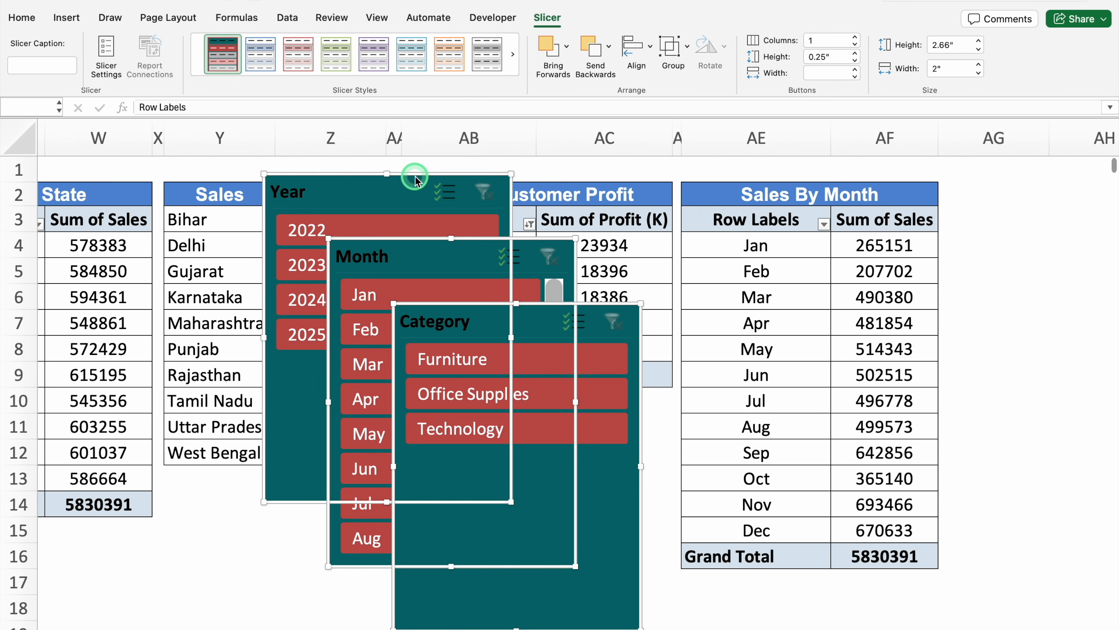
key("super+x")
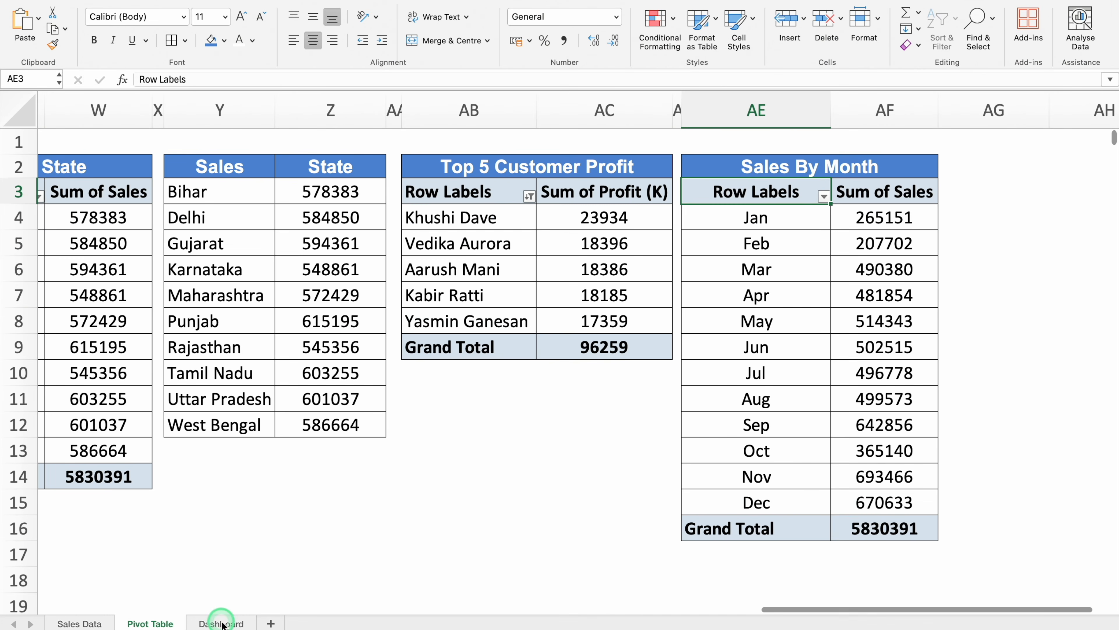
left_click(222, 623)
left_click(69, 241)
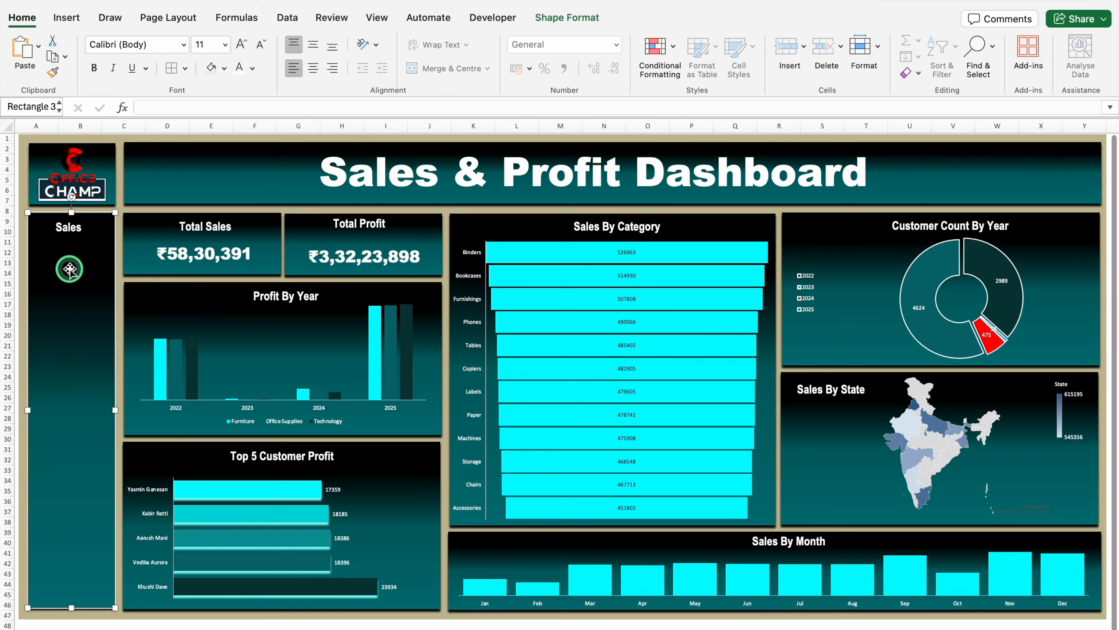
key("super+v")
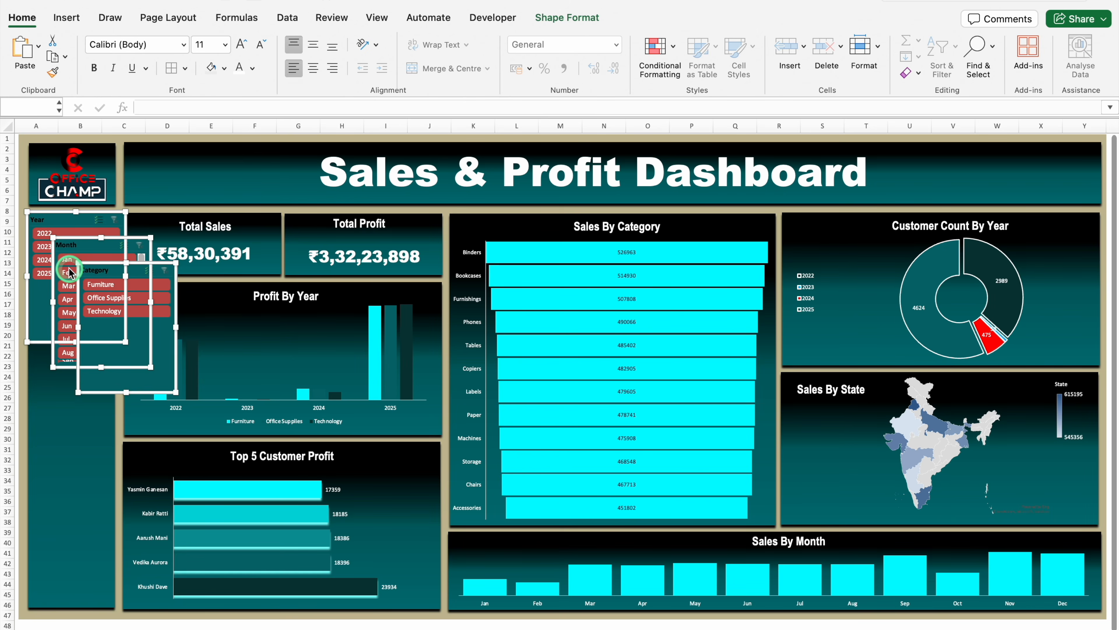
Temporarily group the three slicers to narrow them to about 1.74" and place them just below the Sales panel's heading
right_click(81, 238)
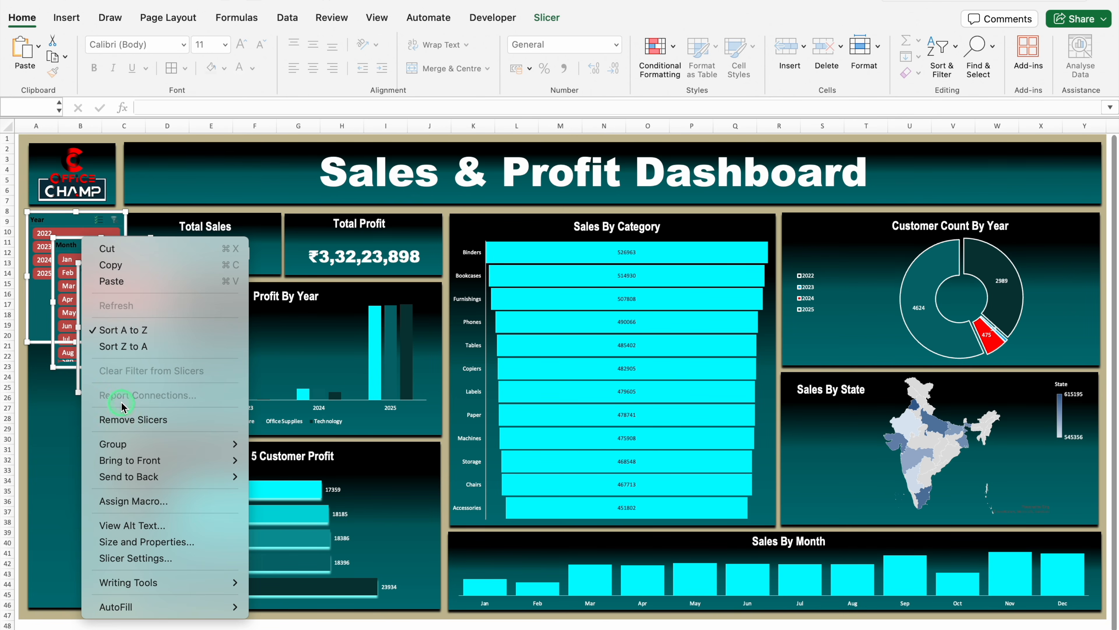
mouse_move(126, 441)
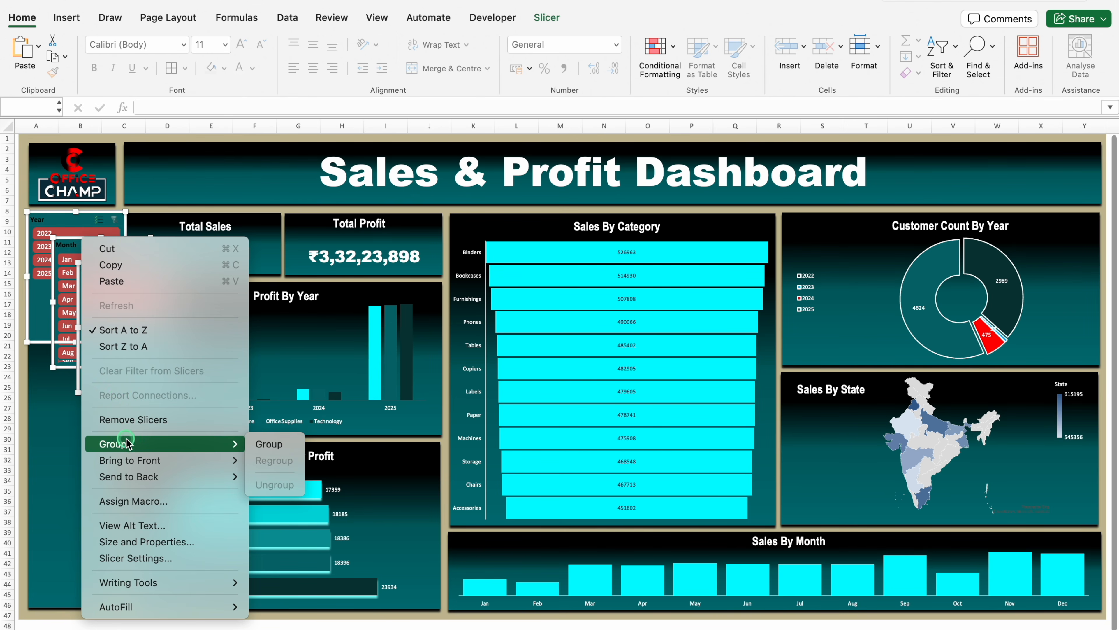
left_click(269, 441)
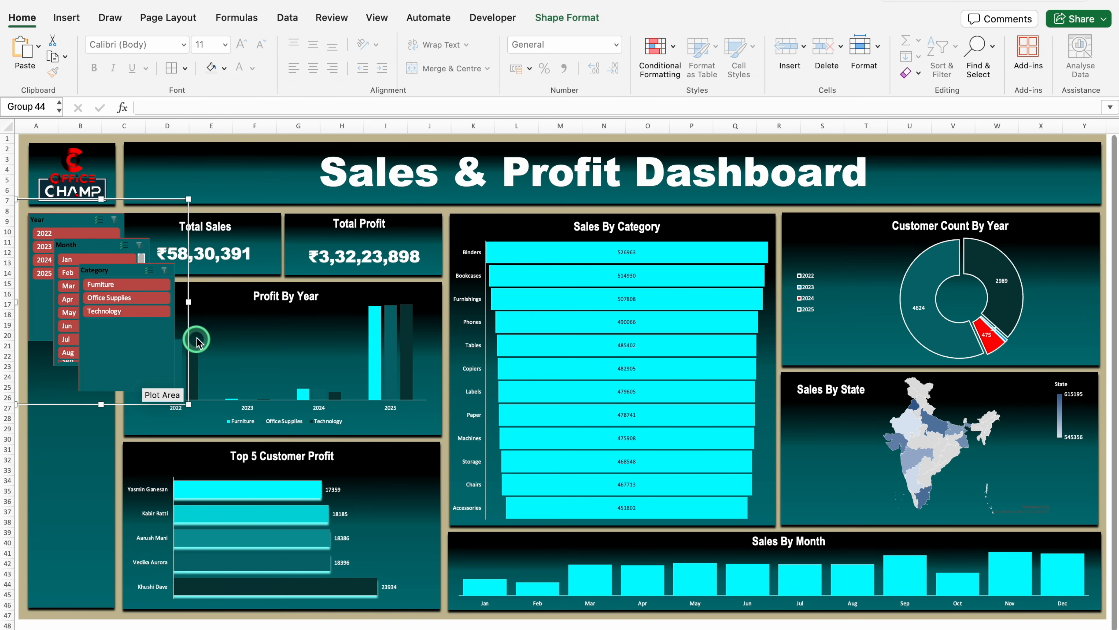
left_click_drag(188, 302, 156, 303)
left_click_drag(147, 199, 149, 222)
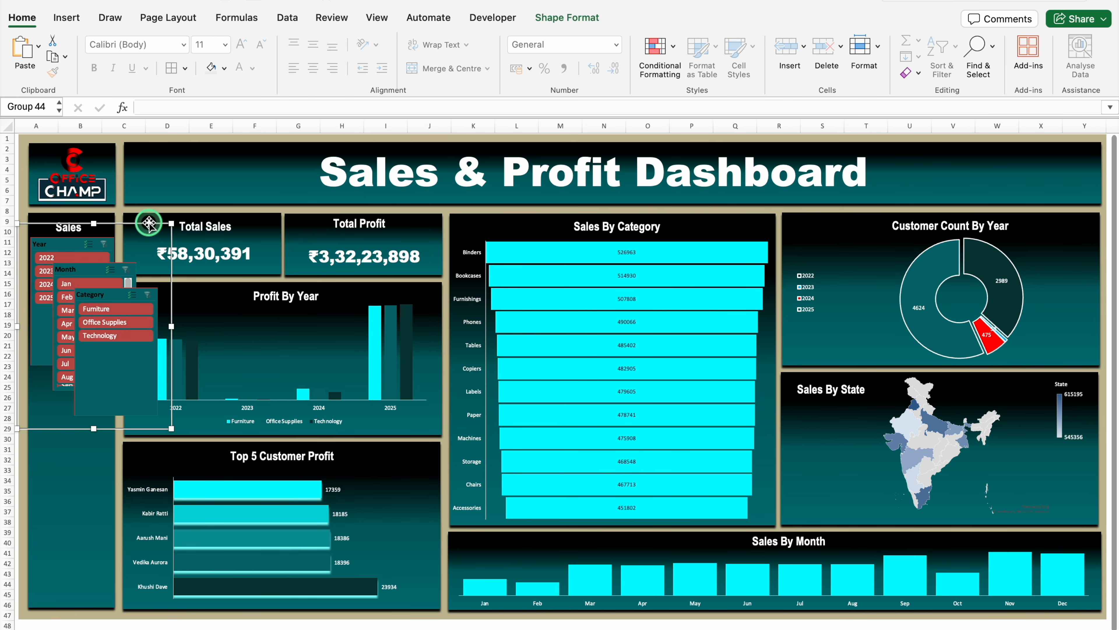
right_click(149, 223)
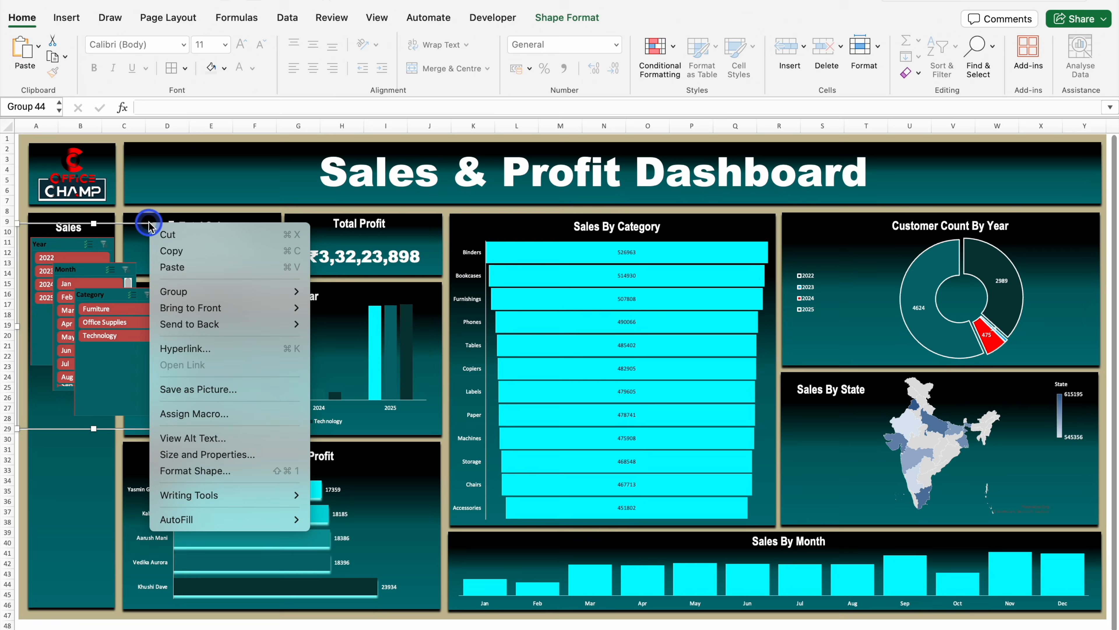
mouse_move(172, 291)
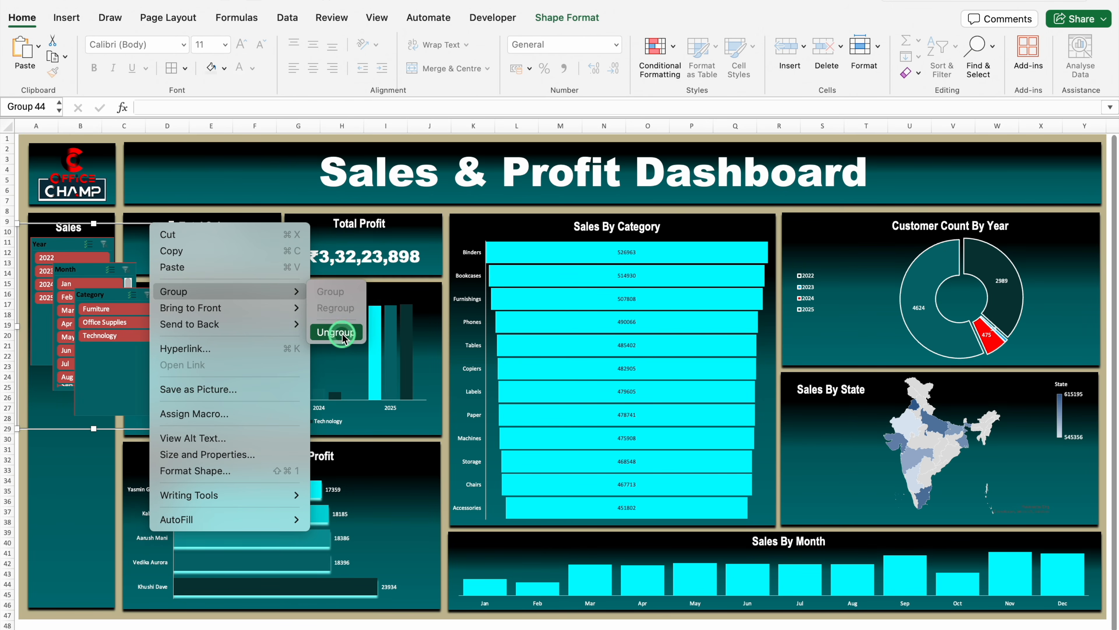
left_click(327, 332)
left_click(73, 443)
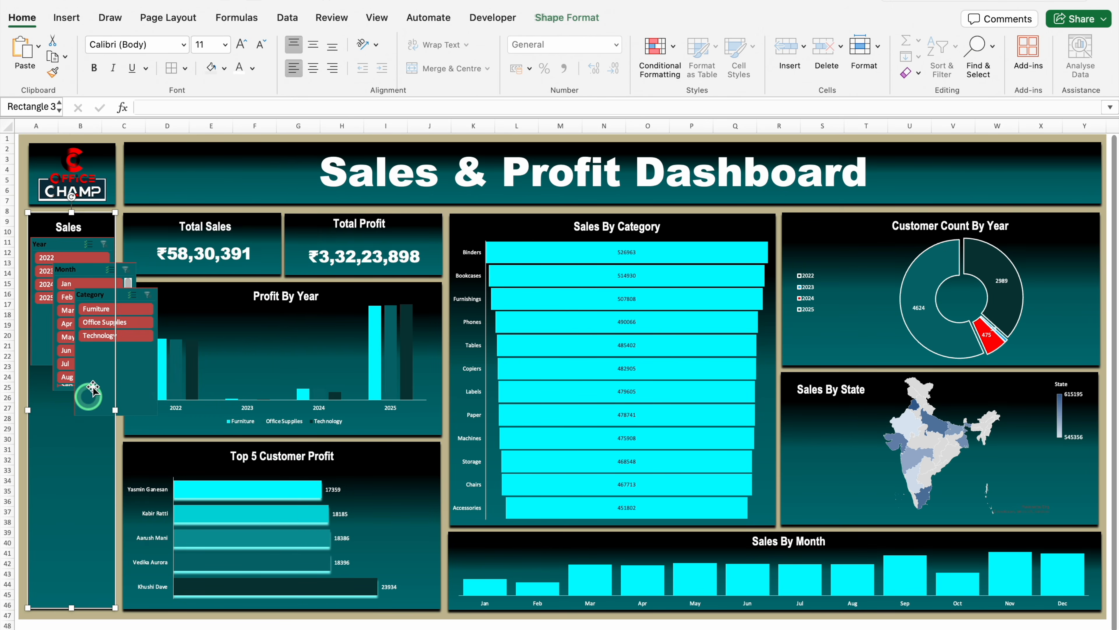
Arrange the slicers vertically in the Sales panel, with Category below Year and Month at the panel's lower end
left_click(83, 269)
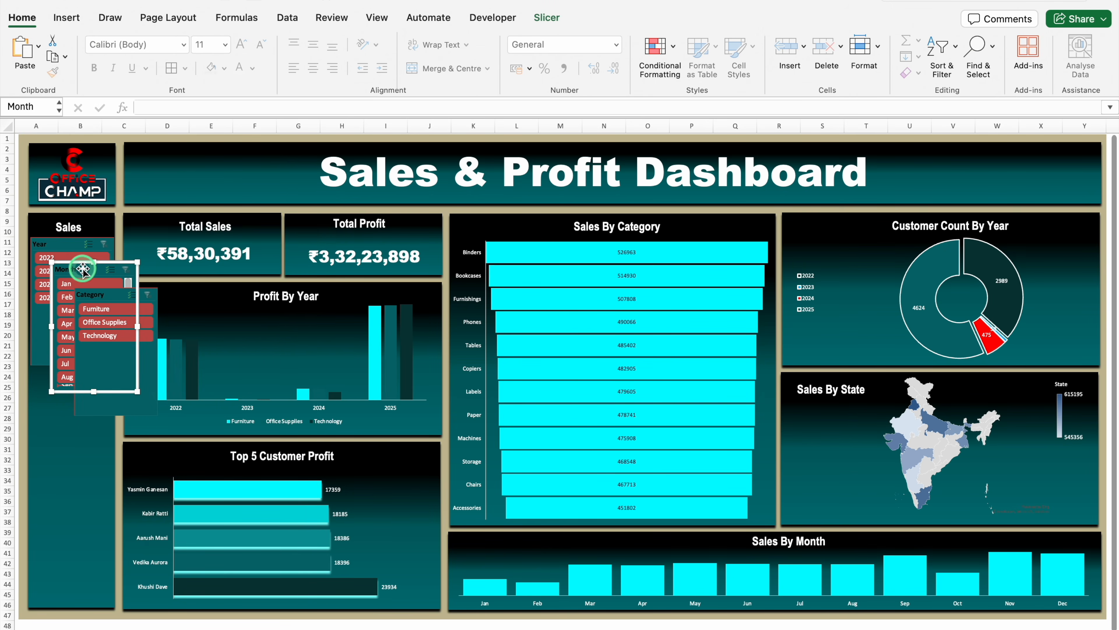
left_click_drag(83, 269, 61, 482)
left_click(100, 292)
left_click_drag(101, 292, 58, 369)
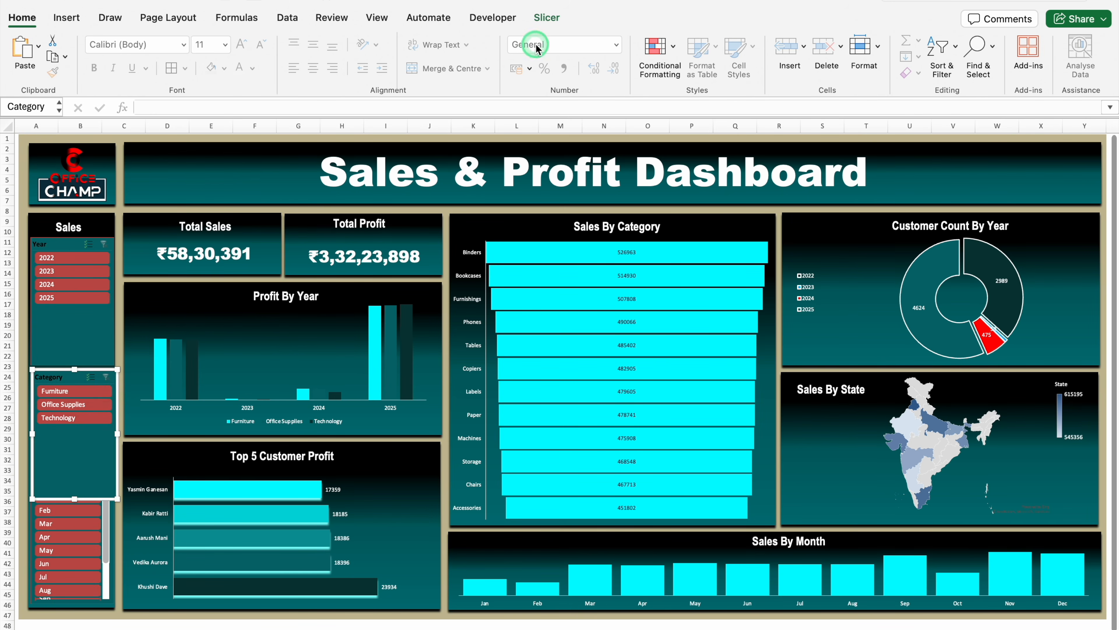
Give the Category and Month slicers 2 columns each, and size them to about 2.06" and 2.35" high so they fit the panel
left_click(546, 18)
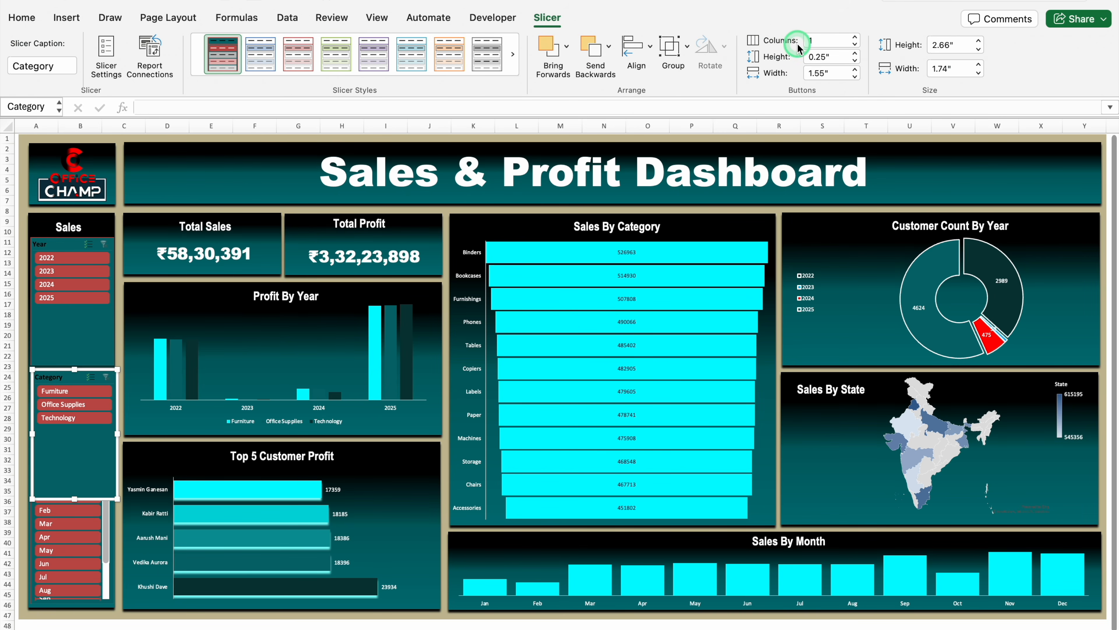
left_click(855, 38)
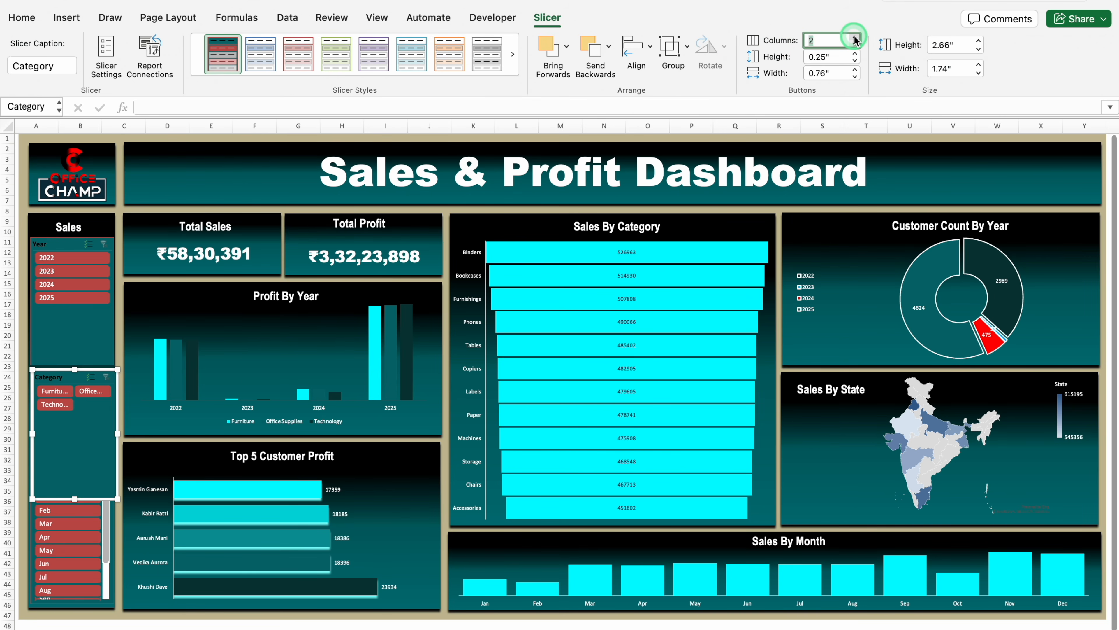
left_click_drag(75, 499, 74, 471)
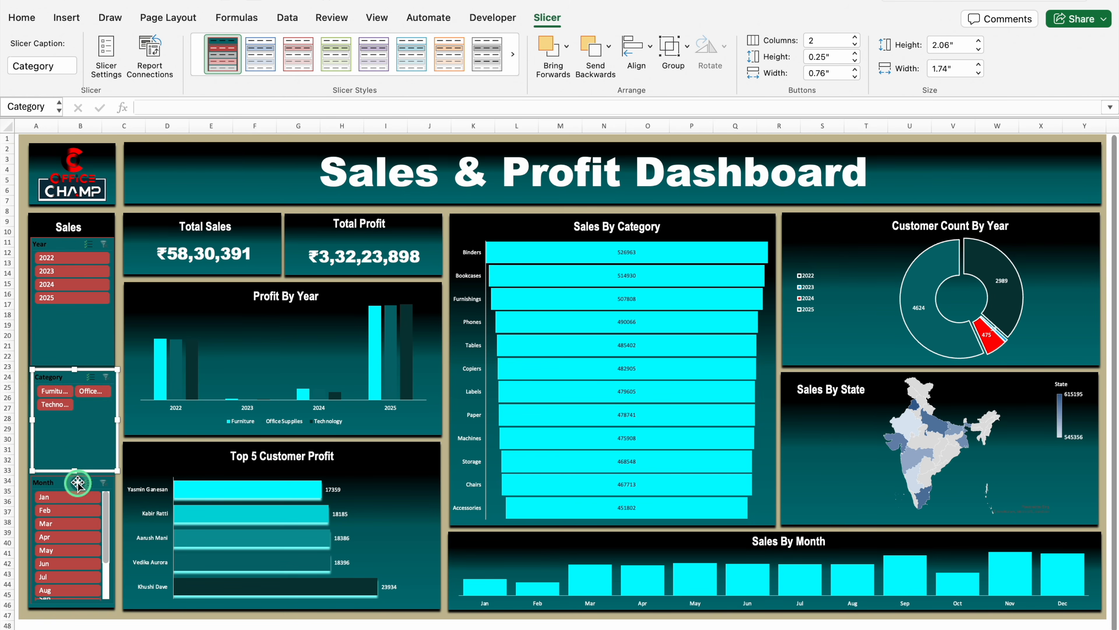
left_click(61, 479)
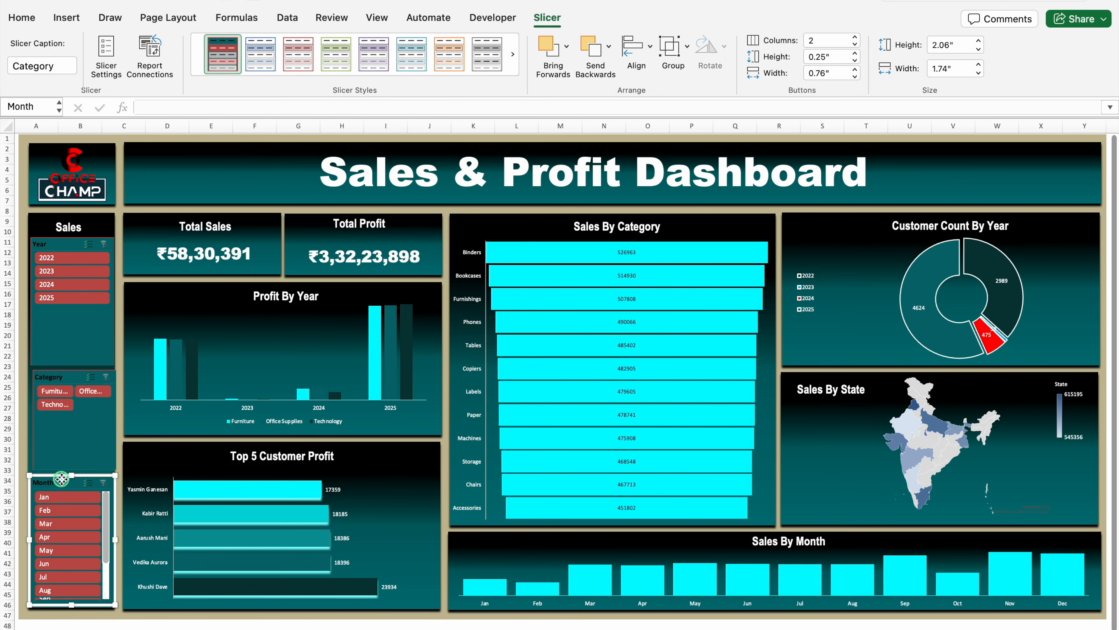
left_click(855, 37)
mouse_move(71, 475)
left_mouse_down()
mouse_move(73, 490)
mouse_move(73, 460)
left_mouse_up()
Connect the Year slicer to all pivot tables, PivotTable6 to PivotTable9 and PivotTable11 to PivotTable13
left_click(46, 245)
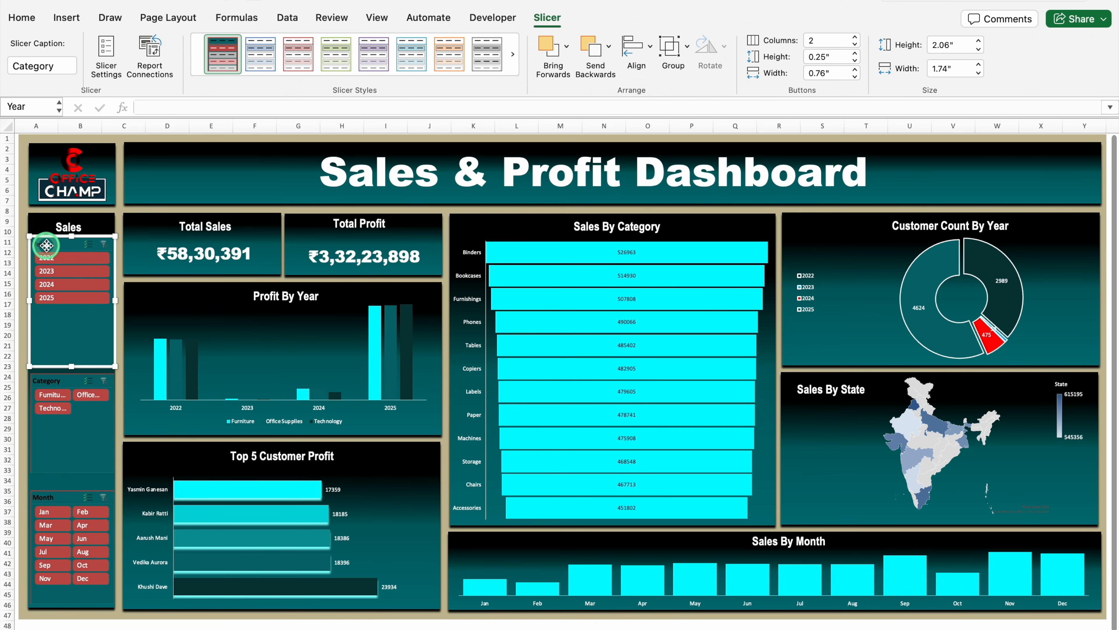
right_click(47, 250)
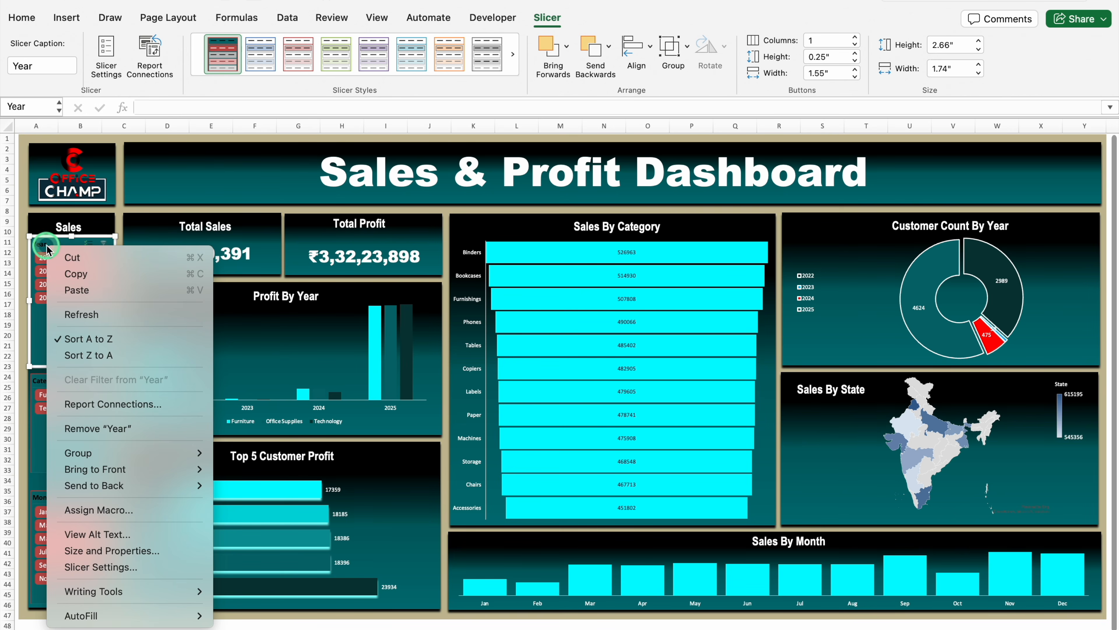
left_click(98, 404)
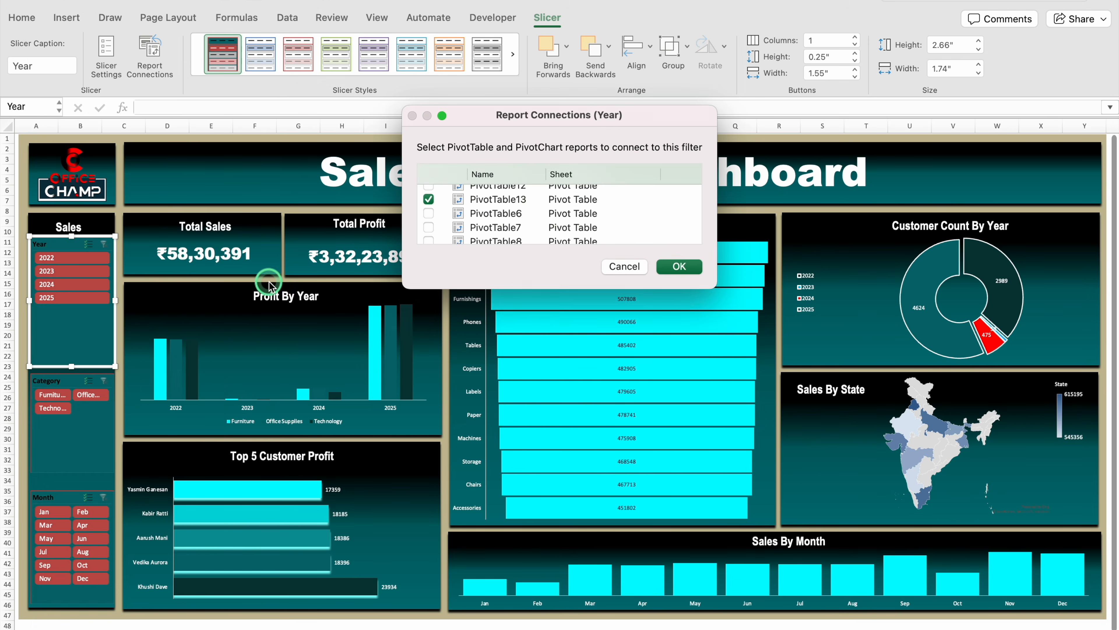
left_click(428, 191)
left_click(428, 205)
left_click(428, 234)
left_click(428, 247)
left_click(428, 262)
left_click(428, 276)
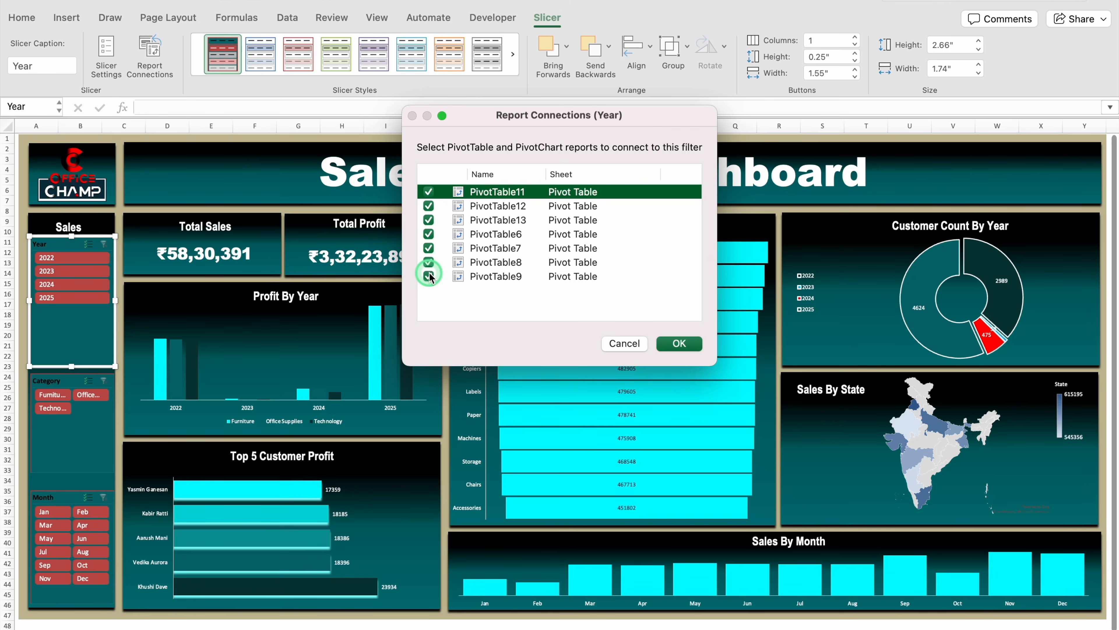
left_click(678, 343)
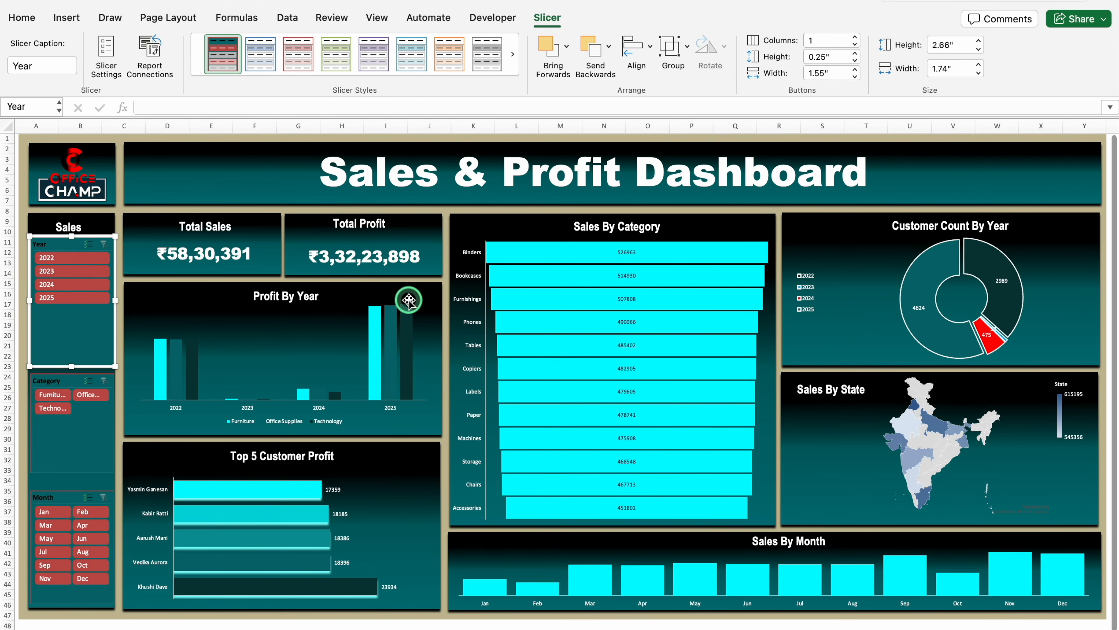
Connect the Category slicer to all pivot tables, PivotTable6 to PivotTable9 and PivotTable11 to PivotTable13
left_click(51, 380)
right_click(50, 380)
left_click(104, 446)
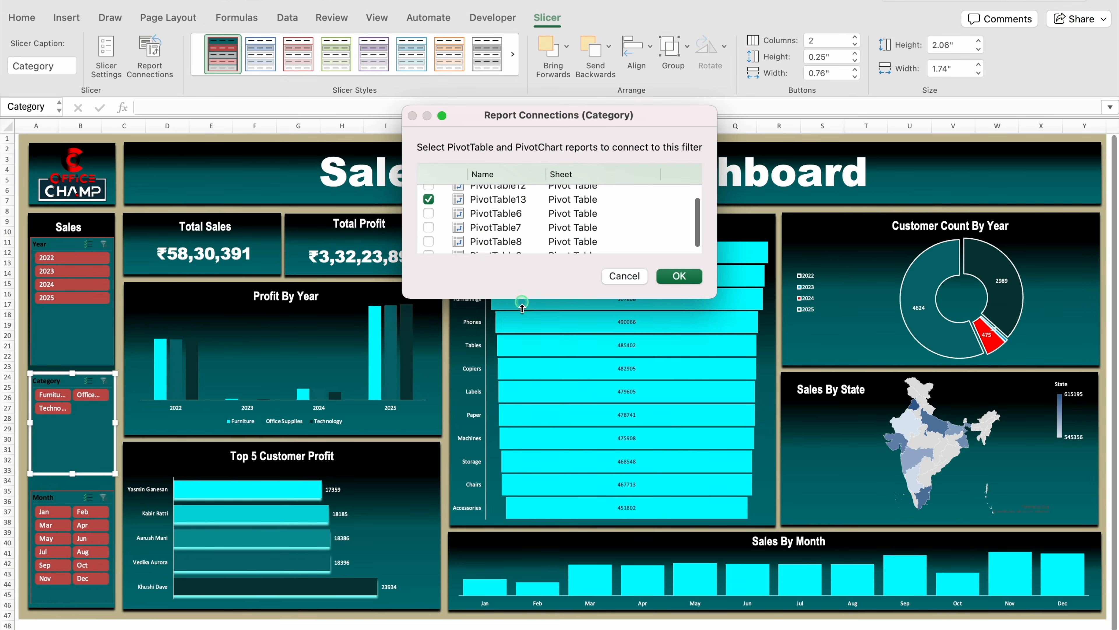
left_click(429, 206)
left_click(428, 234)
left_click(429, 248)
left_click(429, 263)
left_click(428, 276)
left_click(679, 324)
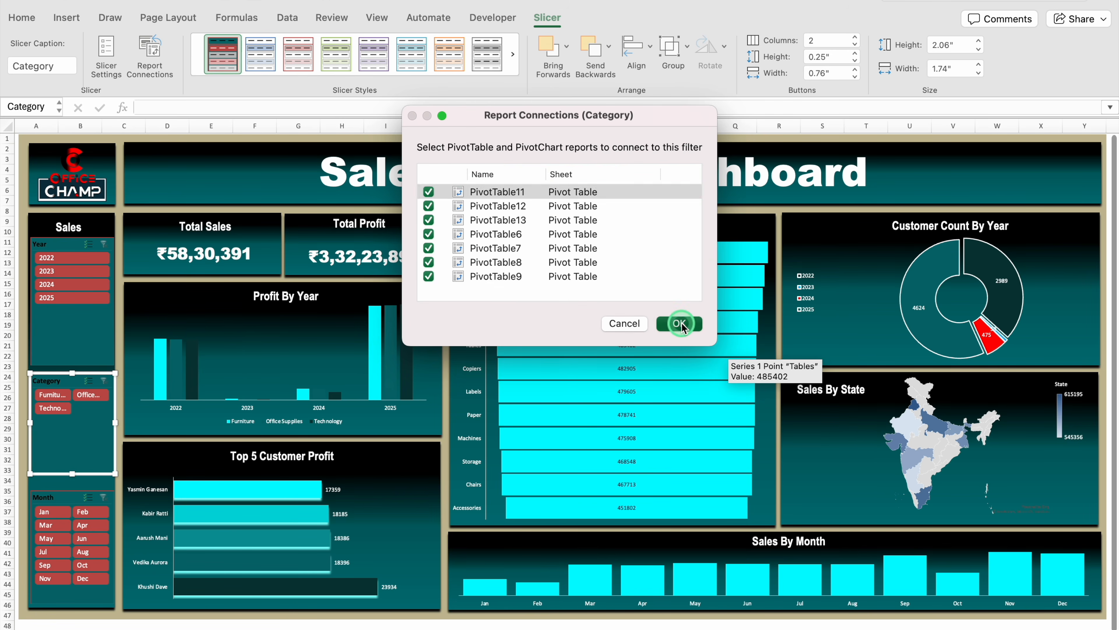
Connect the Month slicer to all pivot tables, PivotTable6 to PivotTable9 and PivotTable11 to PivotTable13
left_click(51, 481)
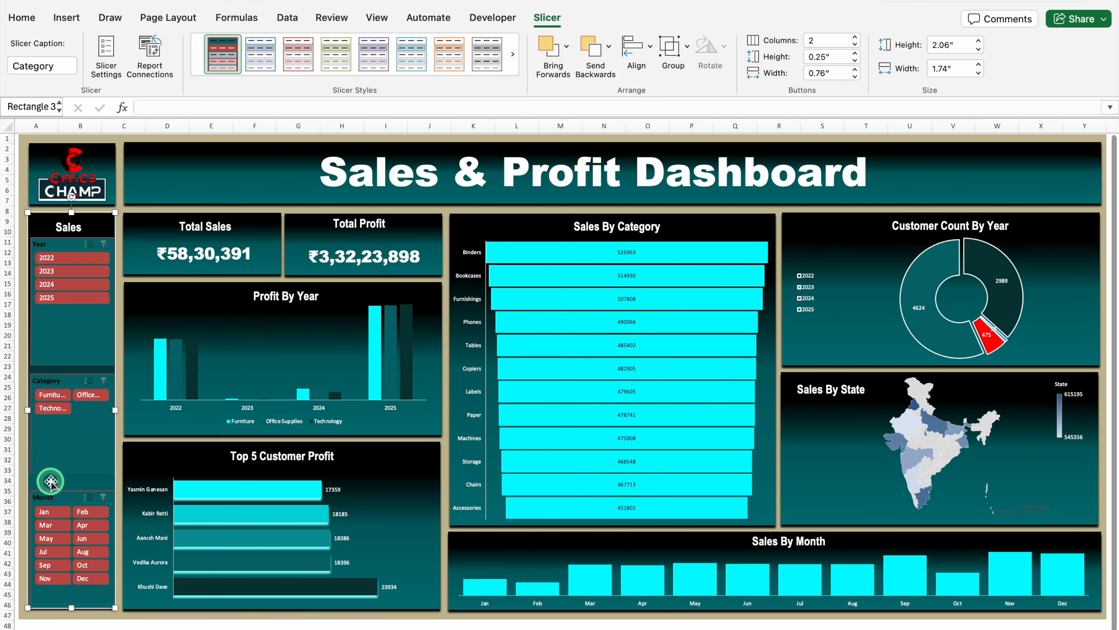
left_click(50, 491)
right_click(48, 497)
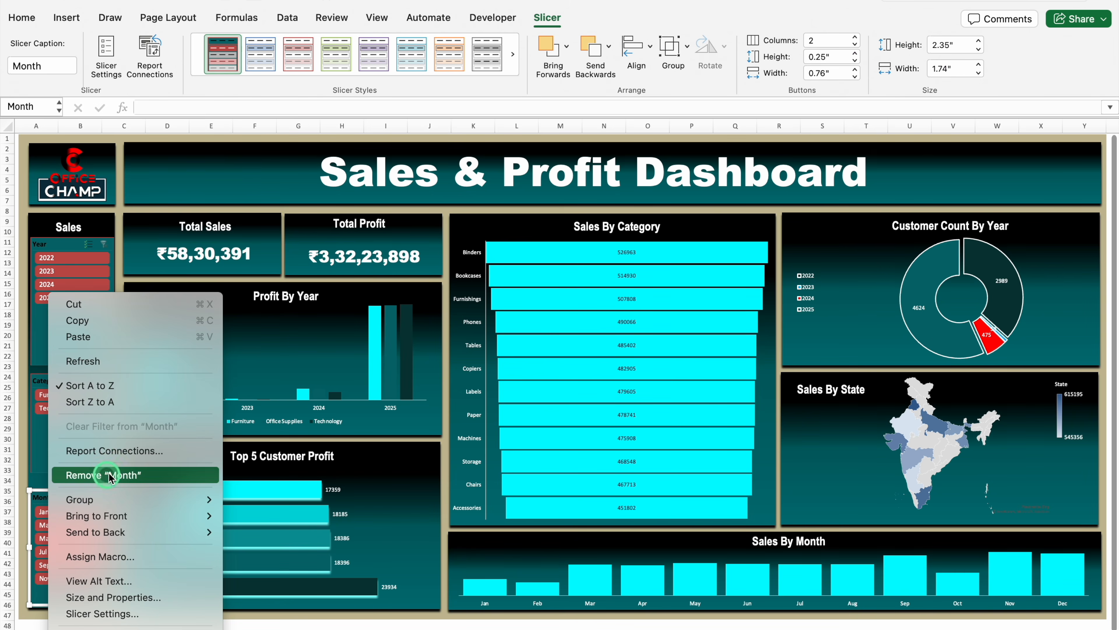
left_click(106, 451)
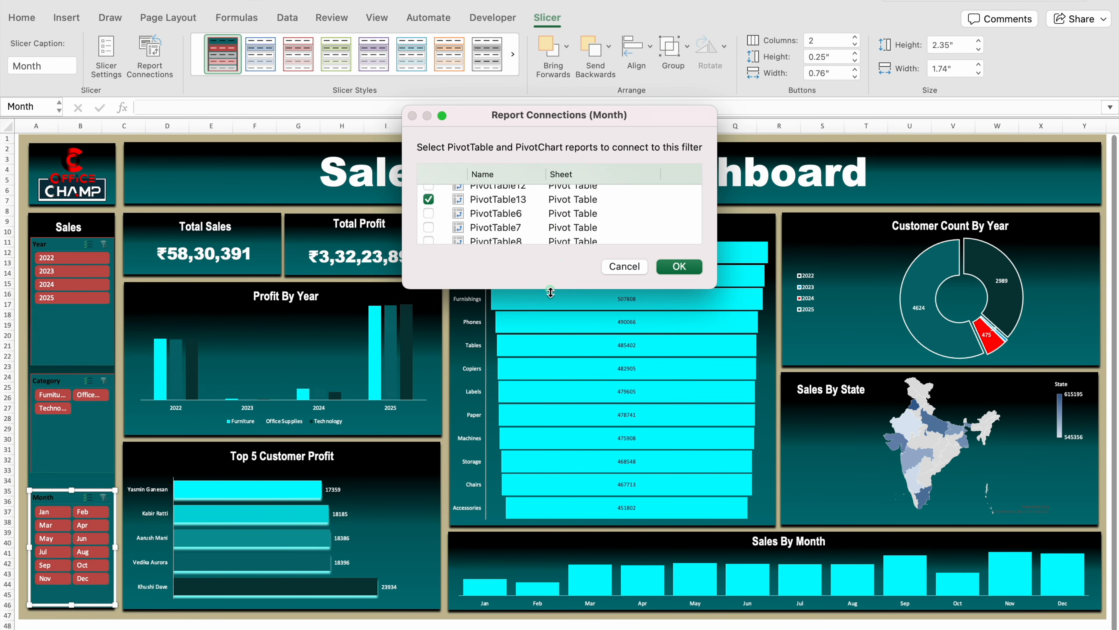
left_click_drag(550, 287, 550, 364)
left_click(428, 192)
left_click(428, 205)
left_click(428, 233)
left_click(428, 248)
left_click(428, 262)
left_click(428, 276)
left_click(679, 342)
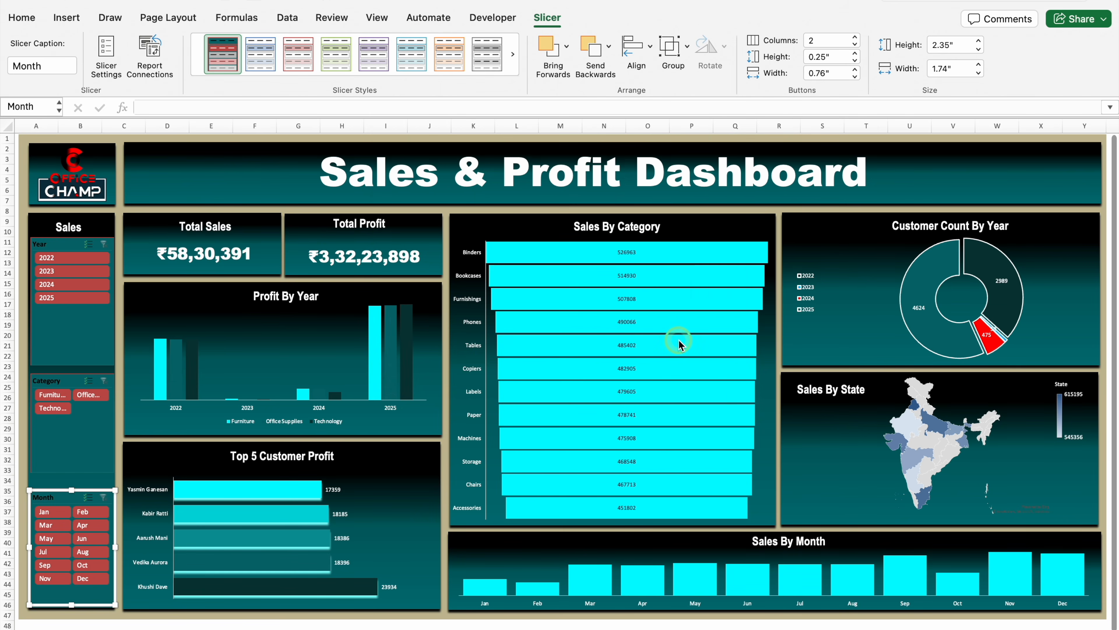
Test the Year slicer by filtering the dashboard for 2022, 2024 and 2025 in turn, and clear the filter
left_click(105, 264)
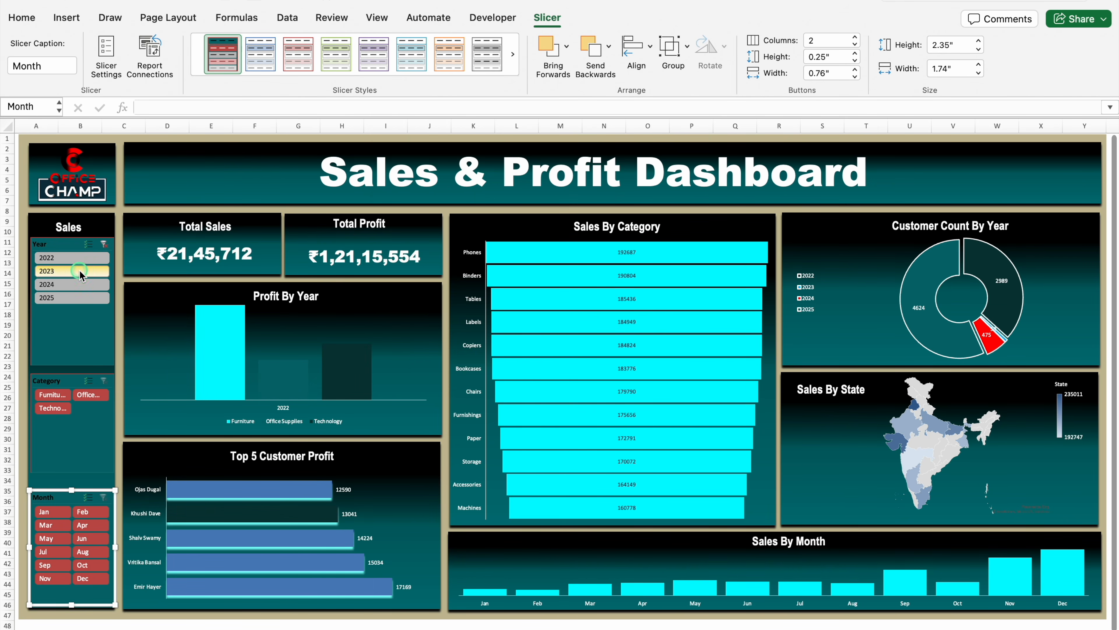
left_click(80, 284)
left_click(81, 301)
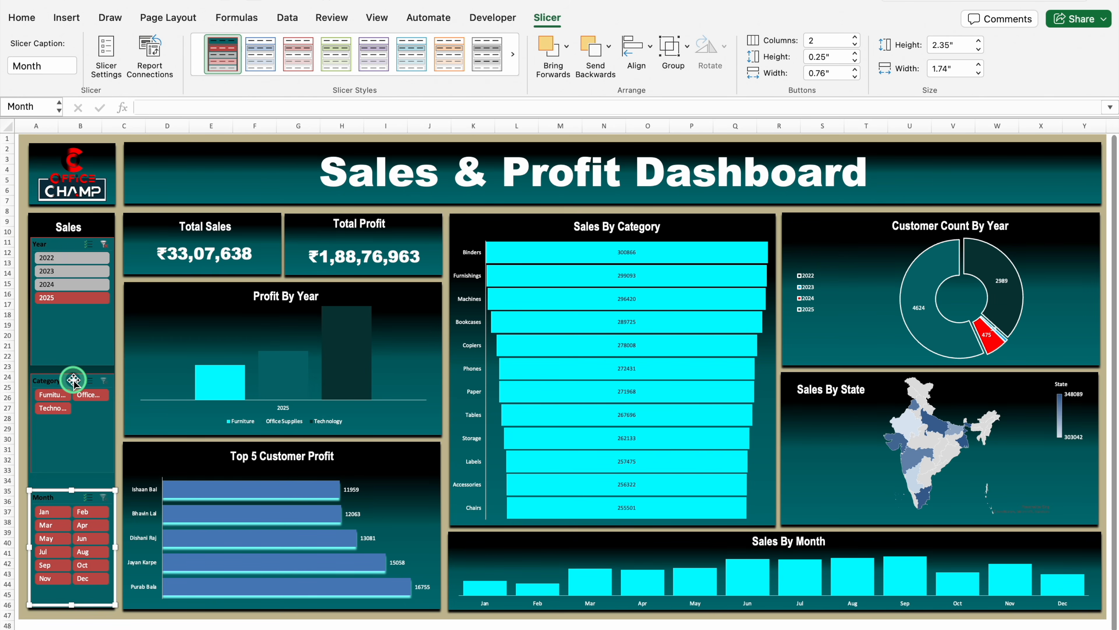
left_click(104, 244)
Test the Category slicer by filtering the dashboard for Technology and Office Supplies in turn, and clear the filter
left_click(51, 397)
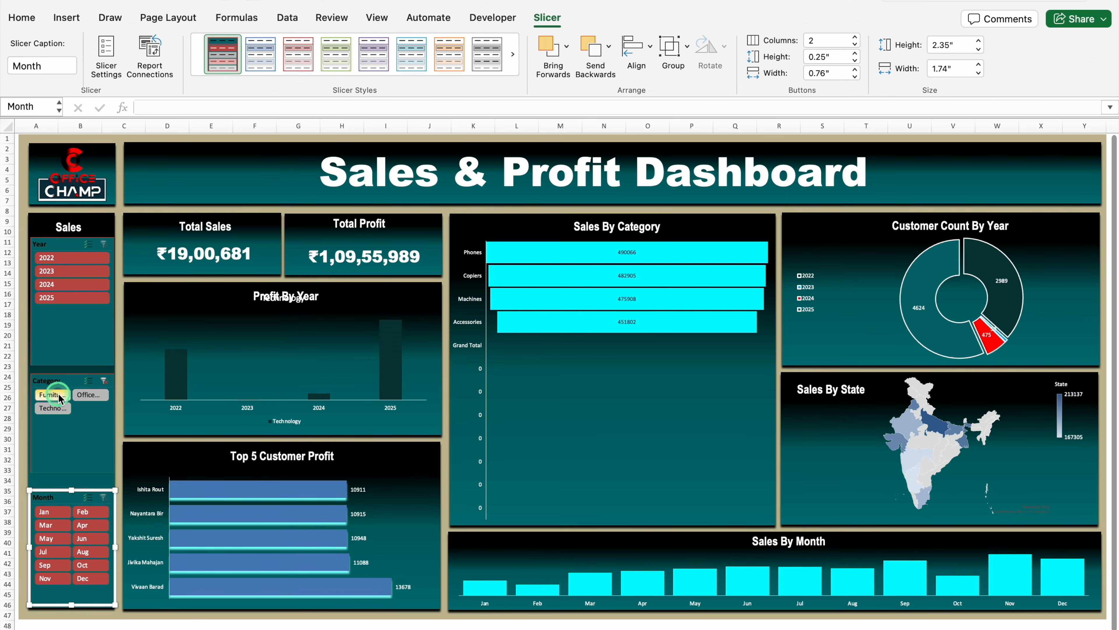
left_click(91, 395)
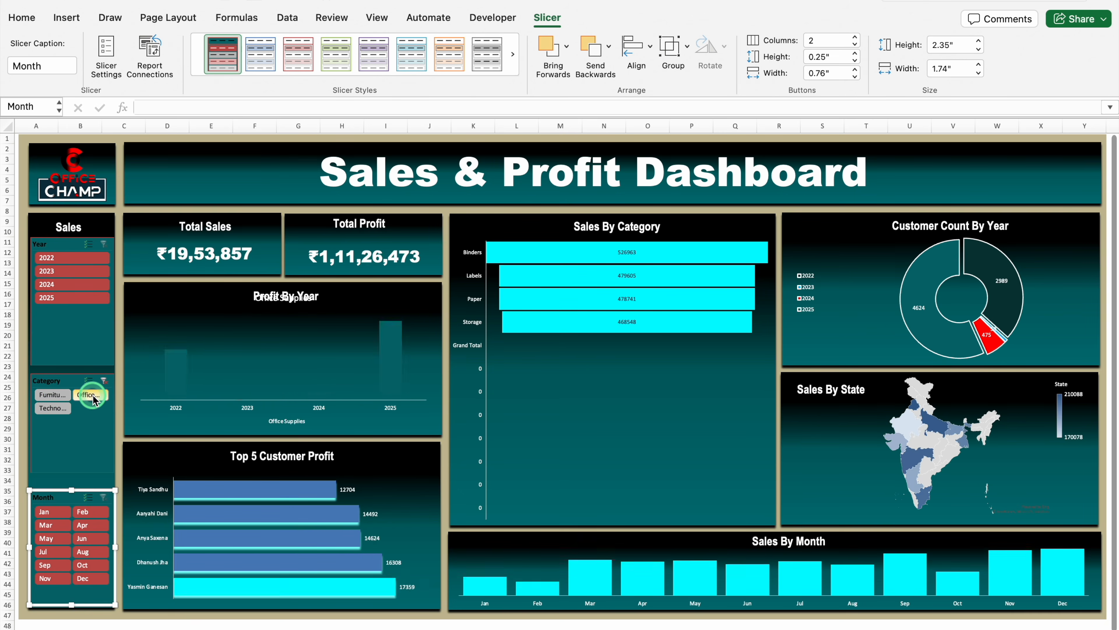
left_click(104, 380)
Test the Month slicer by filtering the dashboard for Jan, Feb and Mar in turn
left_click(44, 511)
left_click(94, 513)
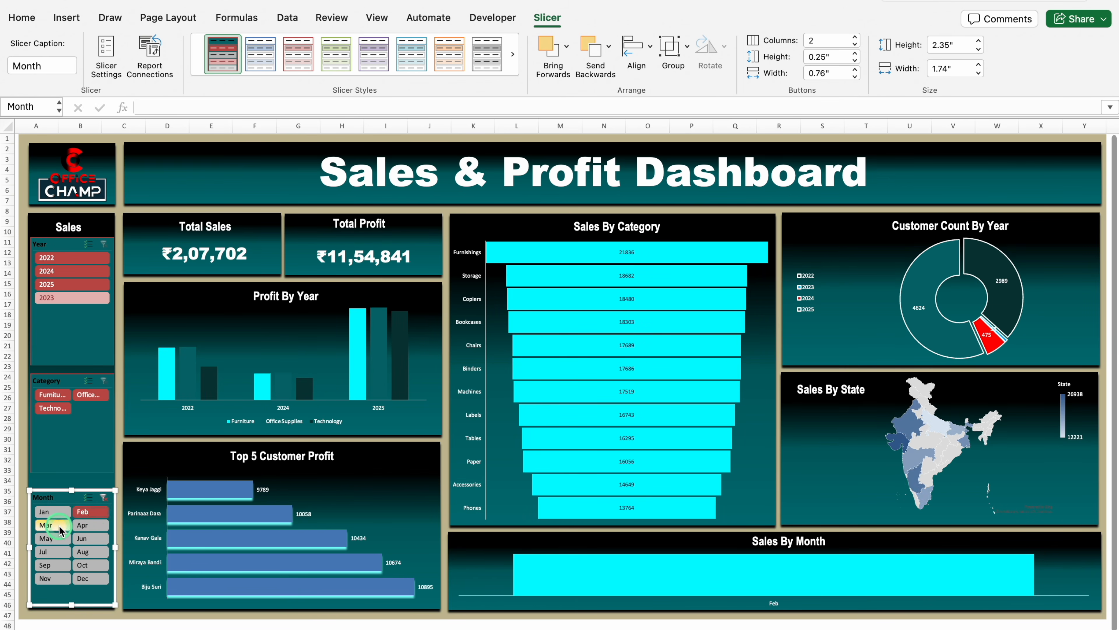
left_click(58, 525)
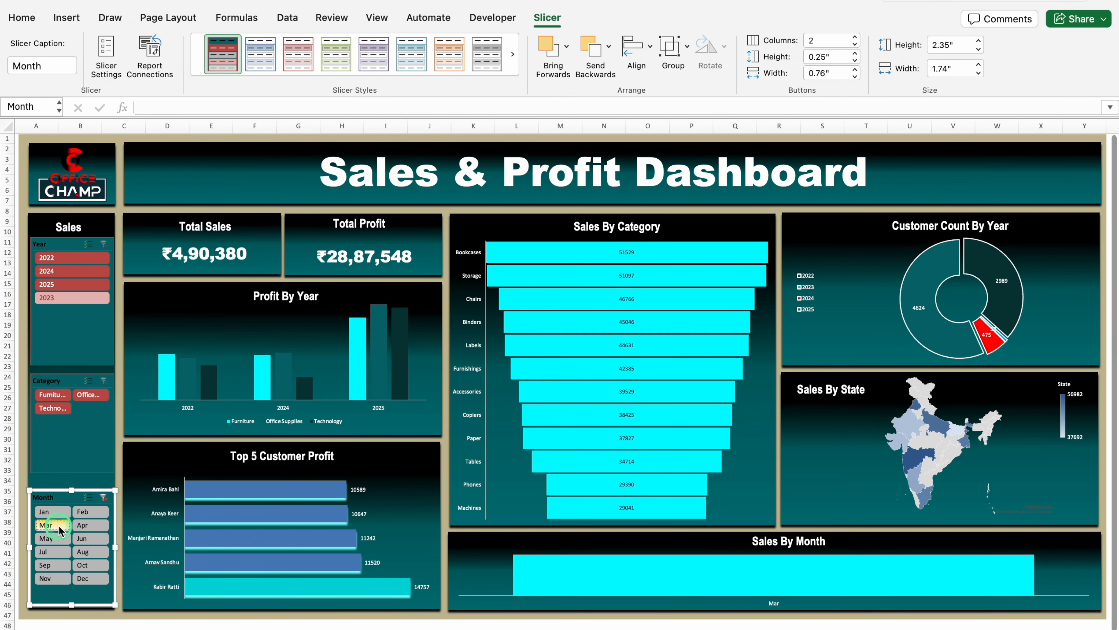